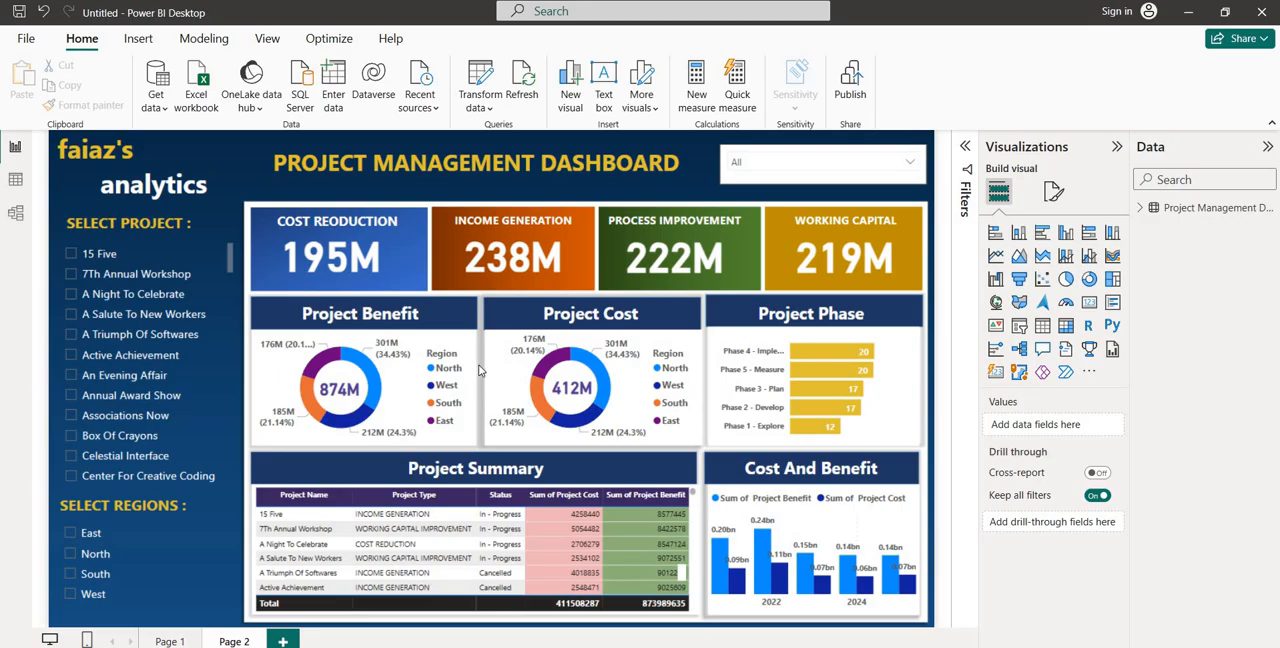
Go to Page 1, open the Project Management Dataset as a table and examine its columns from Project Name to End Date
{"action": "left_click", "coordinate": [168, 641]}
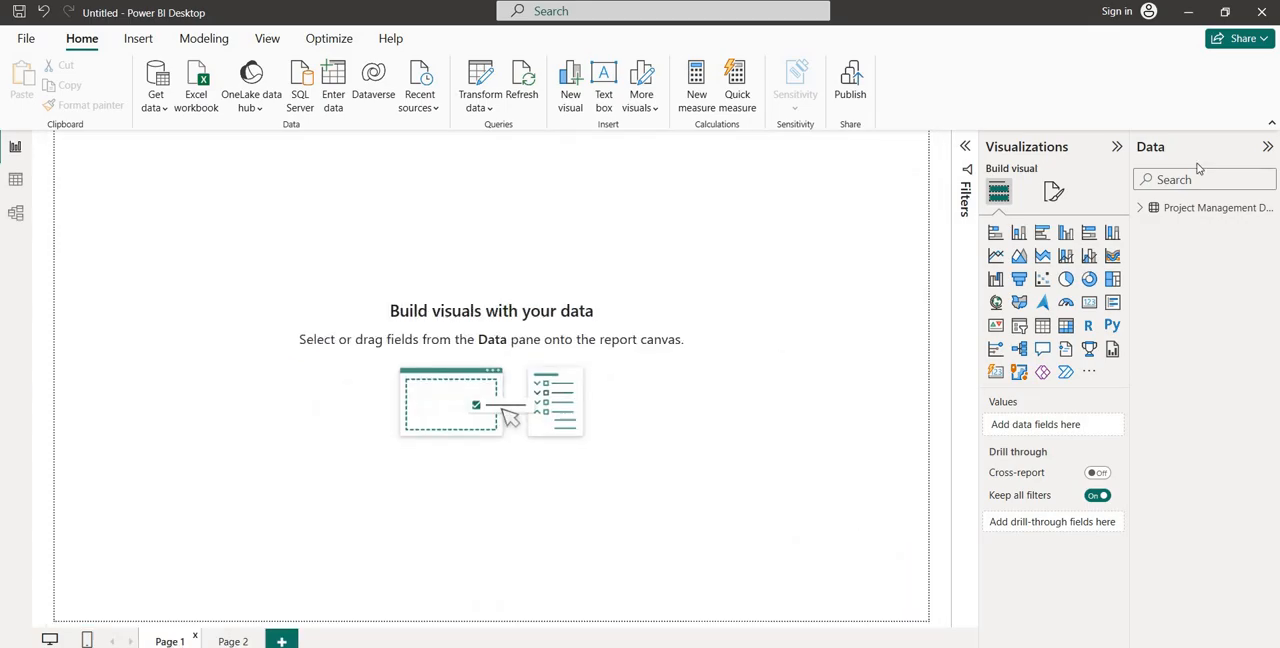
{"action": "left_click", "coordinate": [1141, 209]}
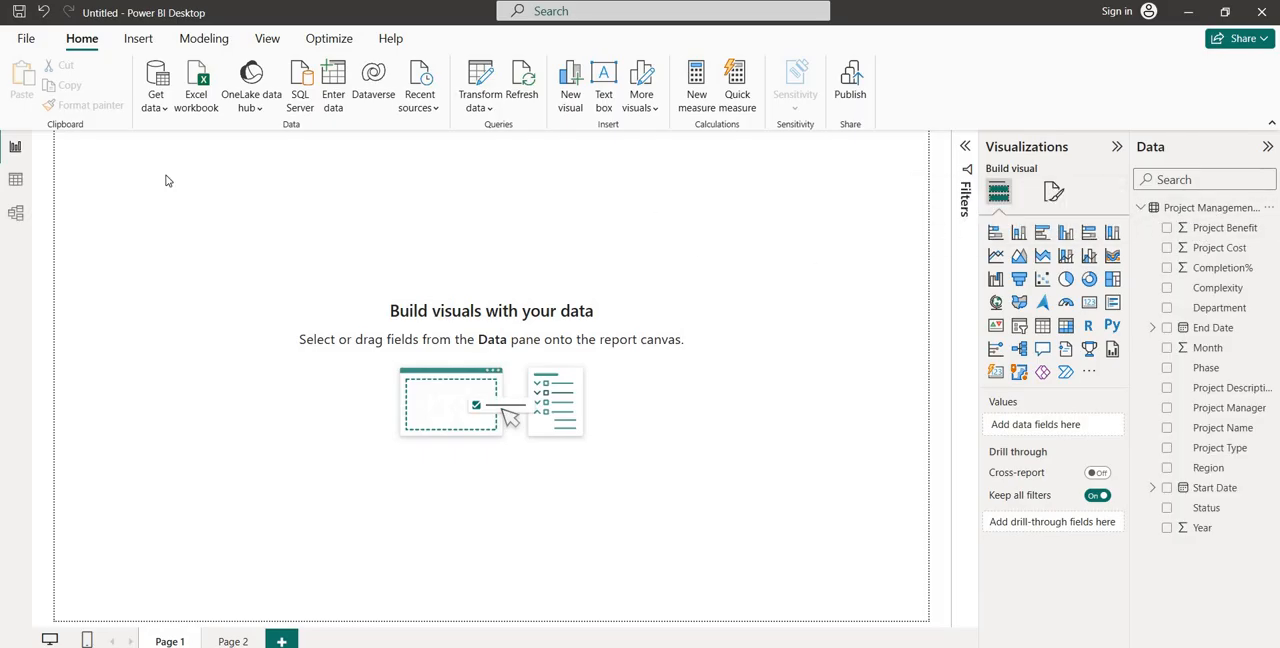
{"action": "left_click", "coordinate": [16, 184]}
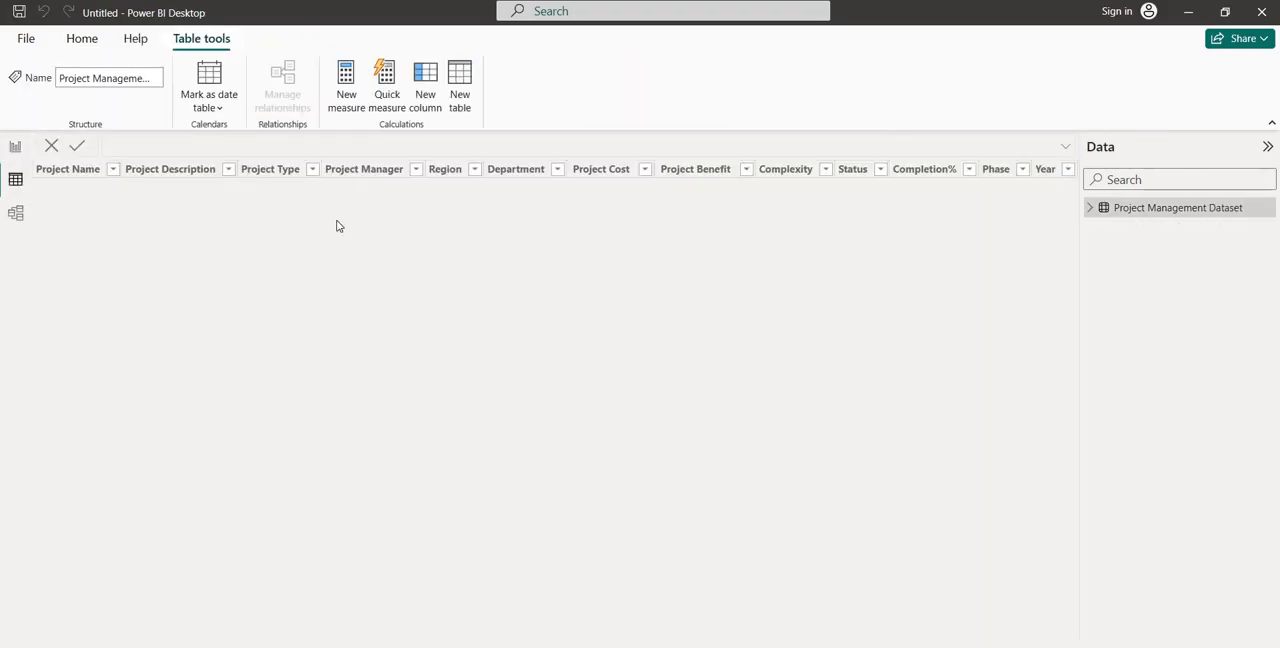
{"action": "left_click", "coordinate": [1089, 210]}
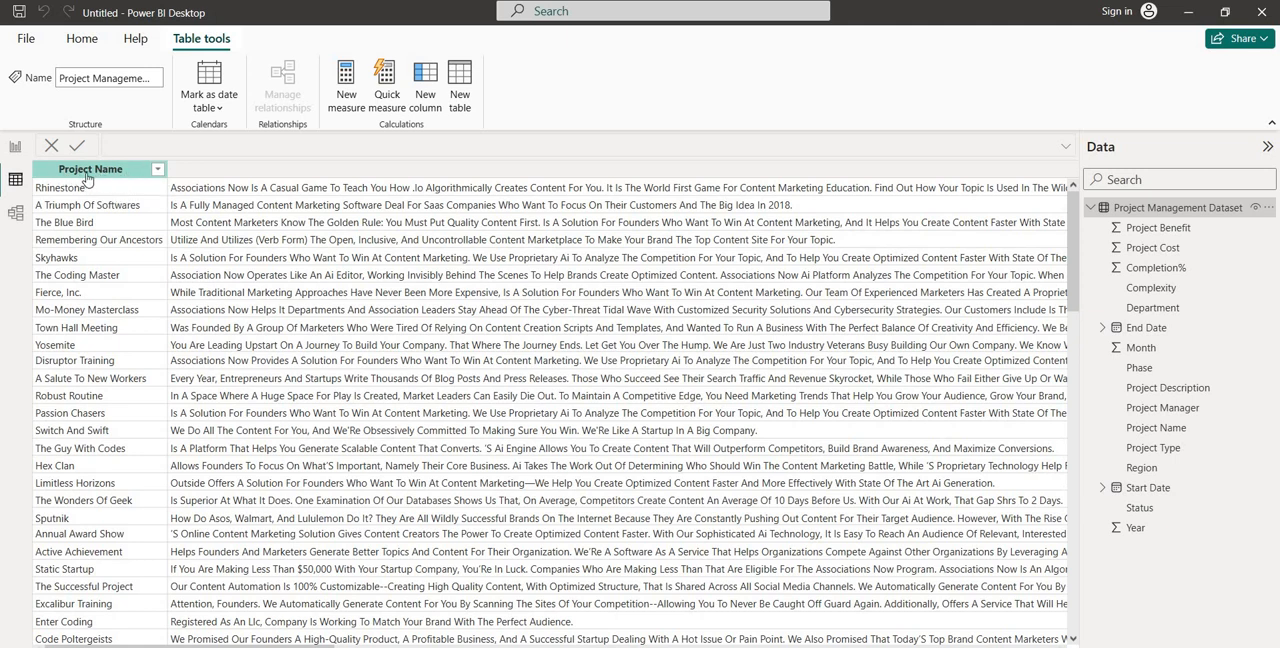
{"action": "scroll", "coordinate": [655, 342], "scroll_direction": "right", "scroll_amount": 2}
{"action": "scroll", "coordinate": [655, 342], "scroll_direction": "right", "scroll_amount": 5}
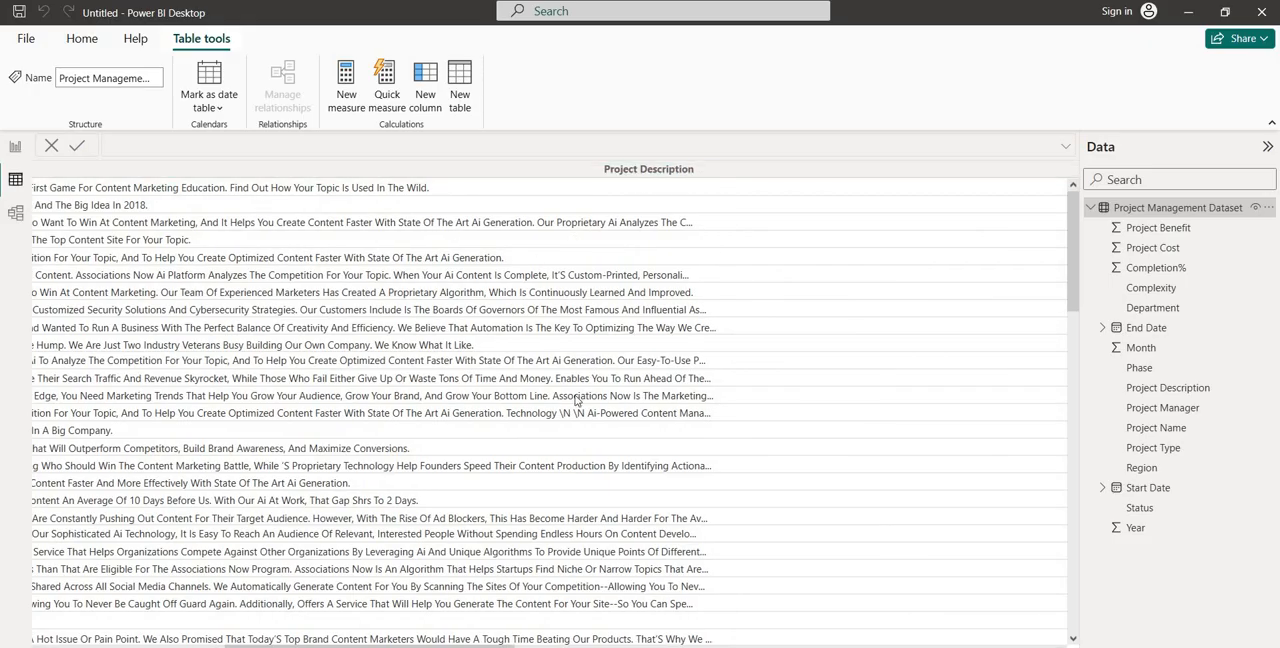
{"action": "scroll", "coordinate": [575, 400], "scroll_direction": "right", "scroll_amount": 6}
{"action": "scroll", "coordinate": [575, 400], "scroll_direction": "right", "scroll_amount": 6}
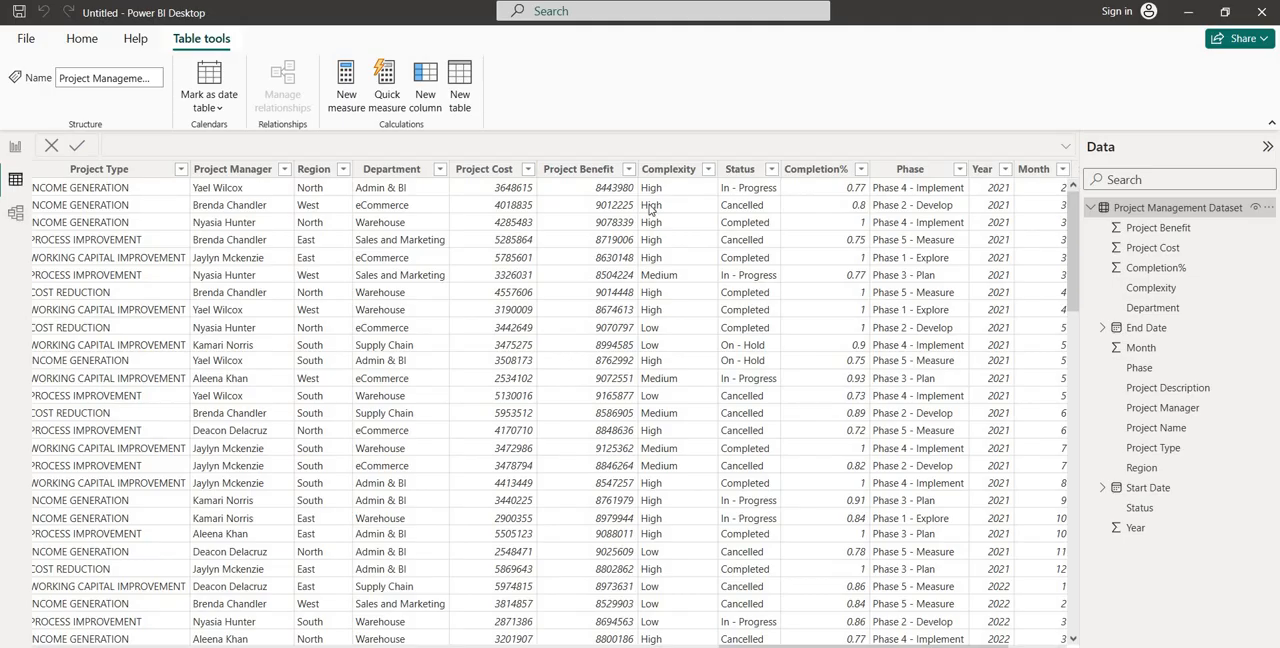
{"action": "scroll", "coordinate": [740, 230], "scroll_direction": "right", "scroll_amount": 3}
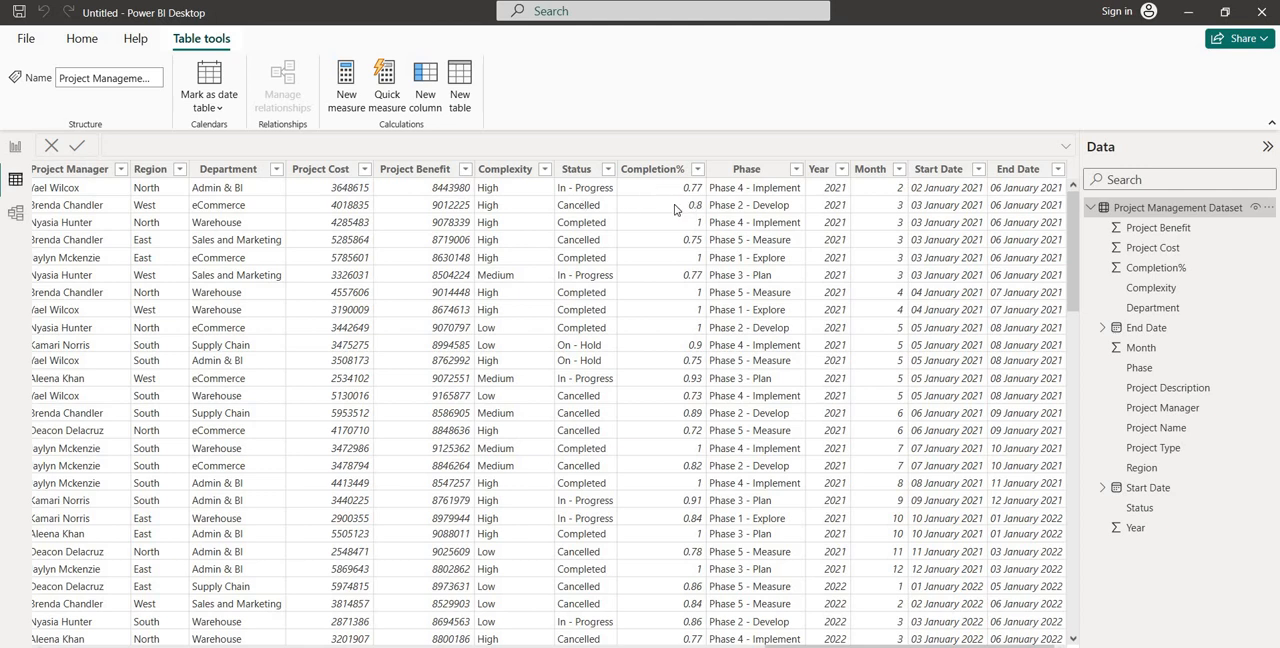
Format the Start Date column as month and year with the "March, 2001 (mmmm, yyyy)" date format
{"action": "left_click", "coordinate": [775, 173]}
{"action": "left_click", "coordinate": [950, 172]}
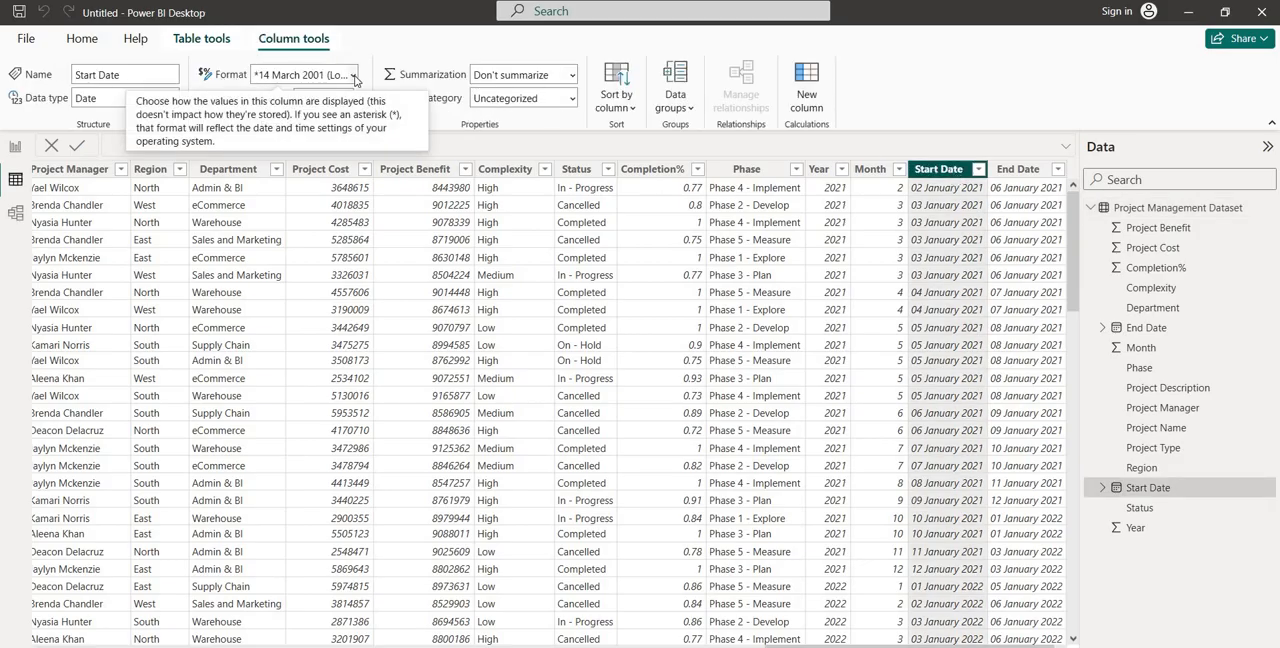
{"action": "left_click", "coordinate": [353, 76]}
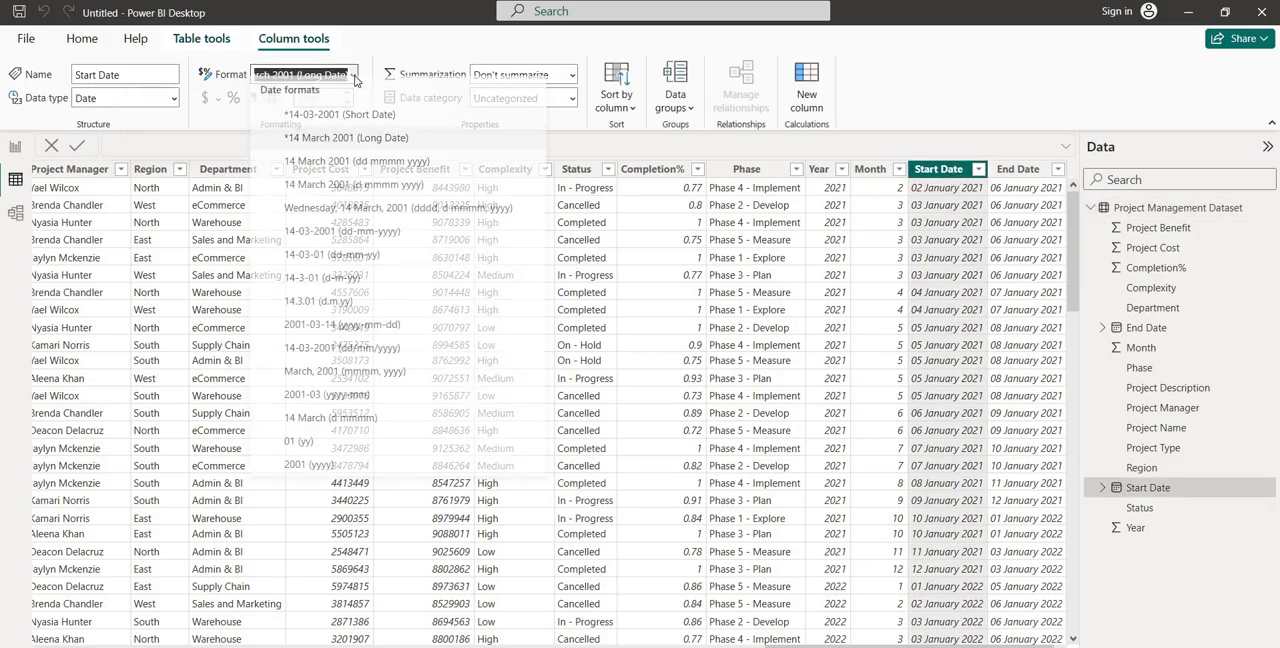
{"action": "left_click", "coordinate": [347, 384]}
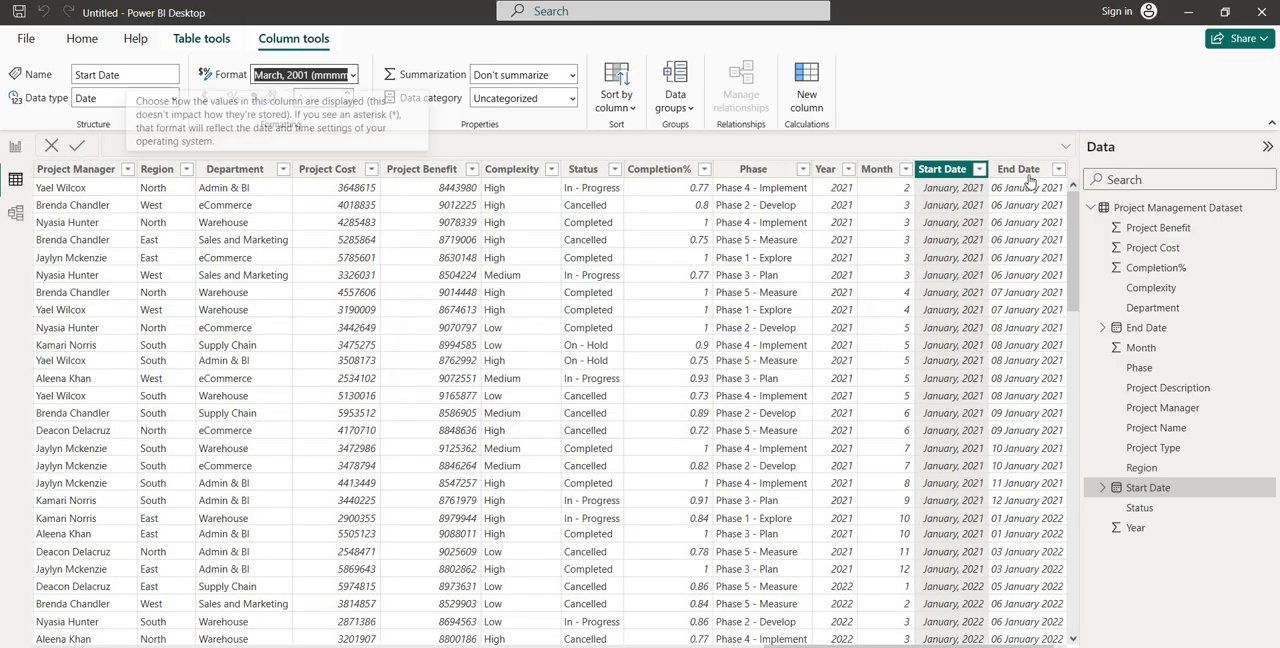
Apply the "March, 2001 (mmmm, yyyy)" date format to the End Date column
{"action": "left_click", "coordinate": [1027, 177]}
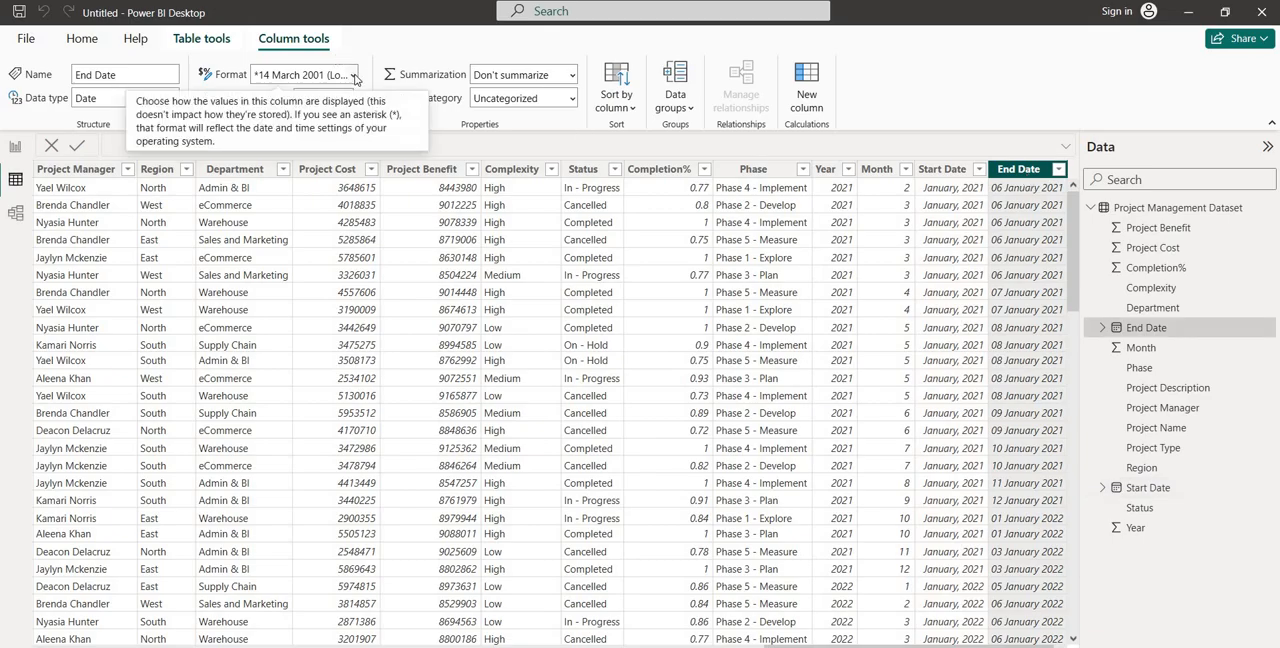
{"action": "left_click", "coordinate": [354, 76]}
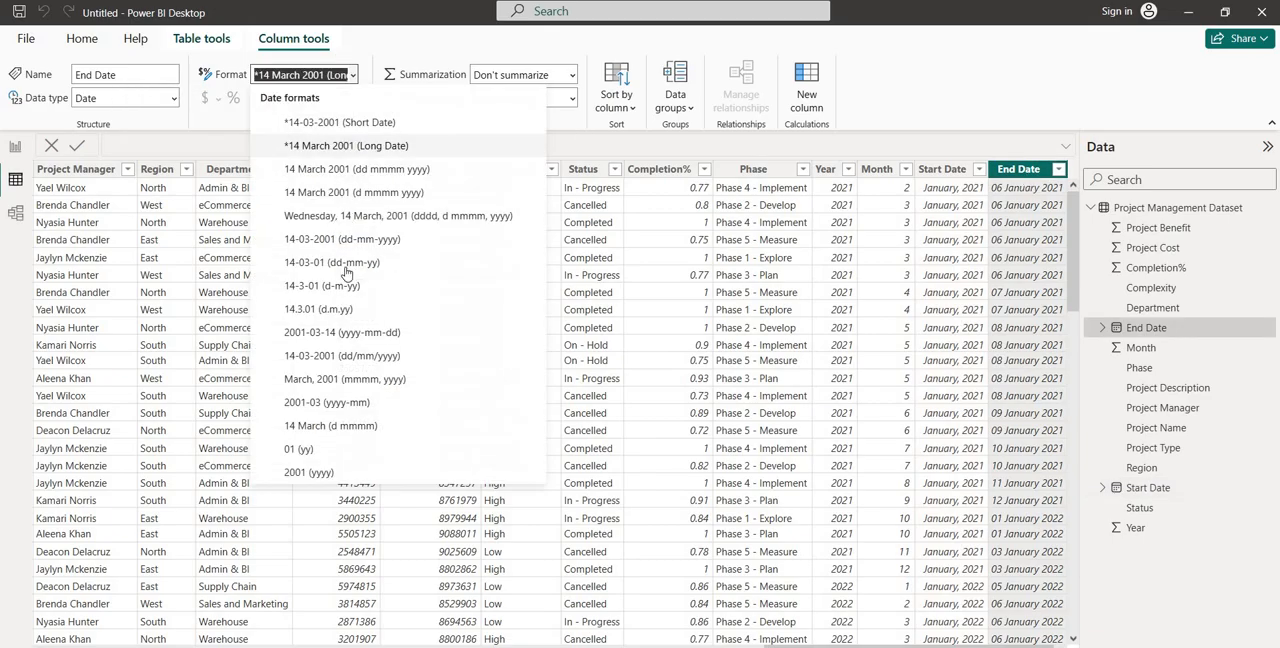
{"action": "left_click", "coordinate": [348, 385]}
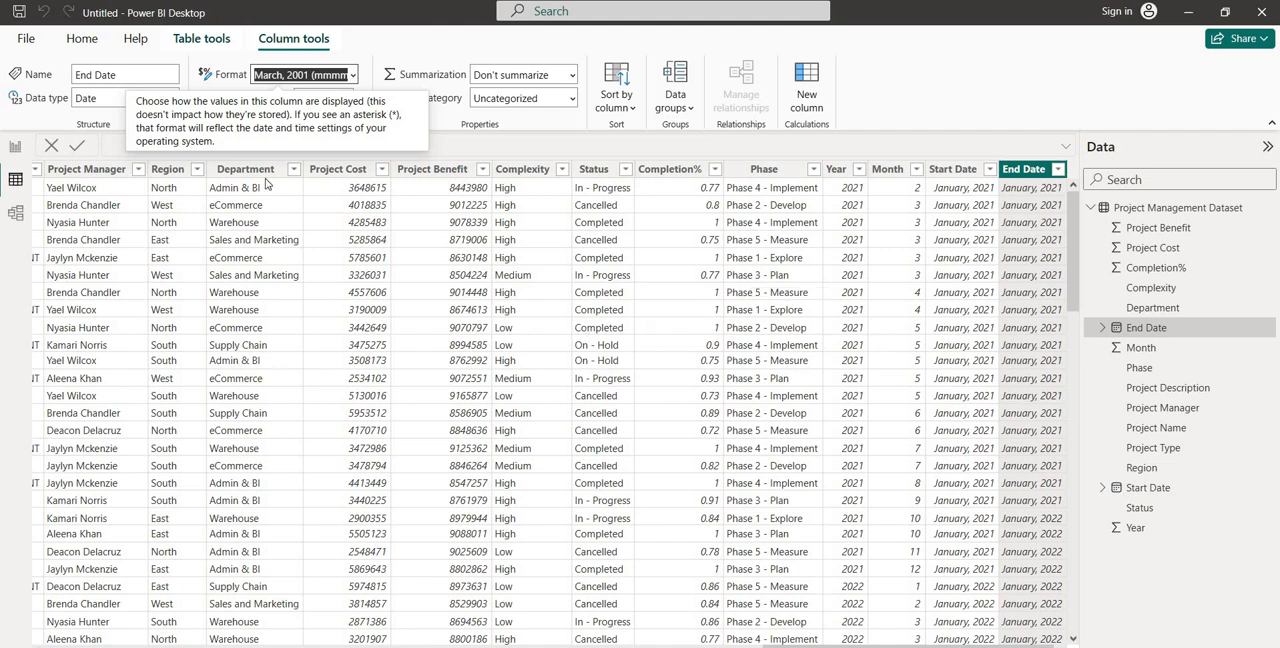
Return to the report page and load the "canvas background" picture as the canvas background image of Page 1
{"action": "left_click", "coordinate": [16, 148]}
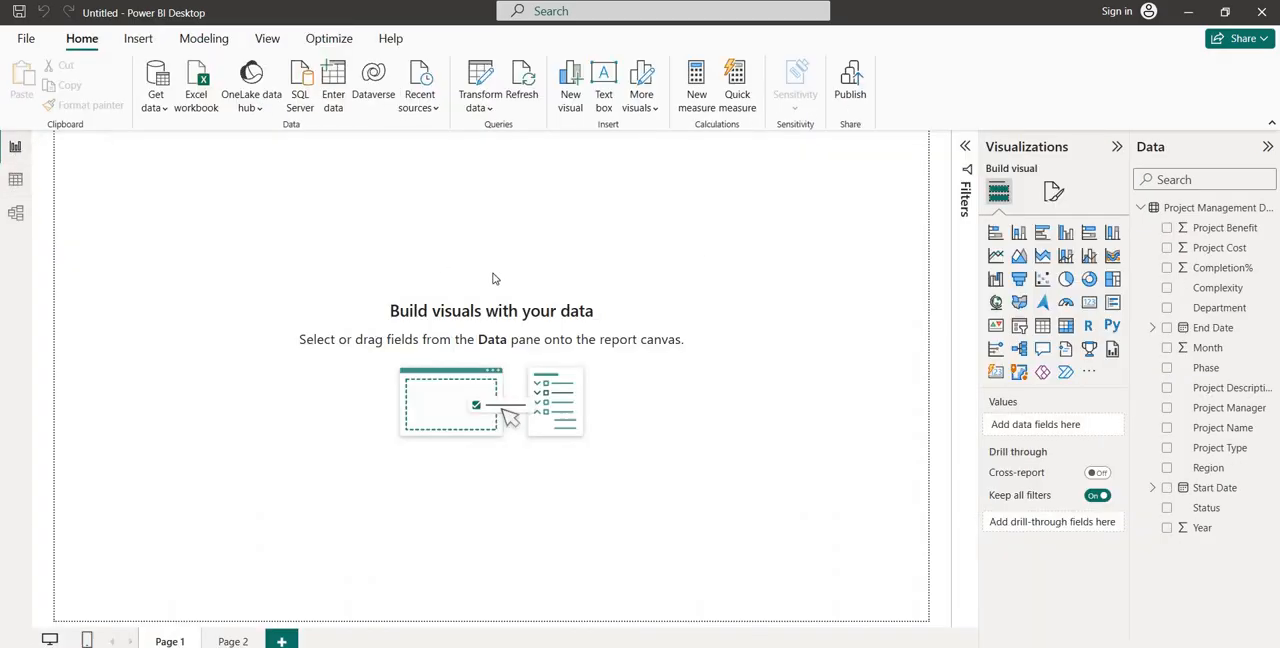
{"action": "left_click", "coordinate": [1055, 196]}
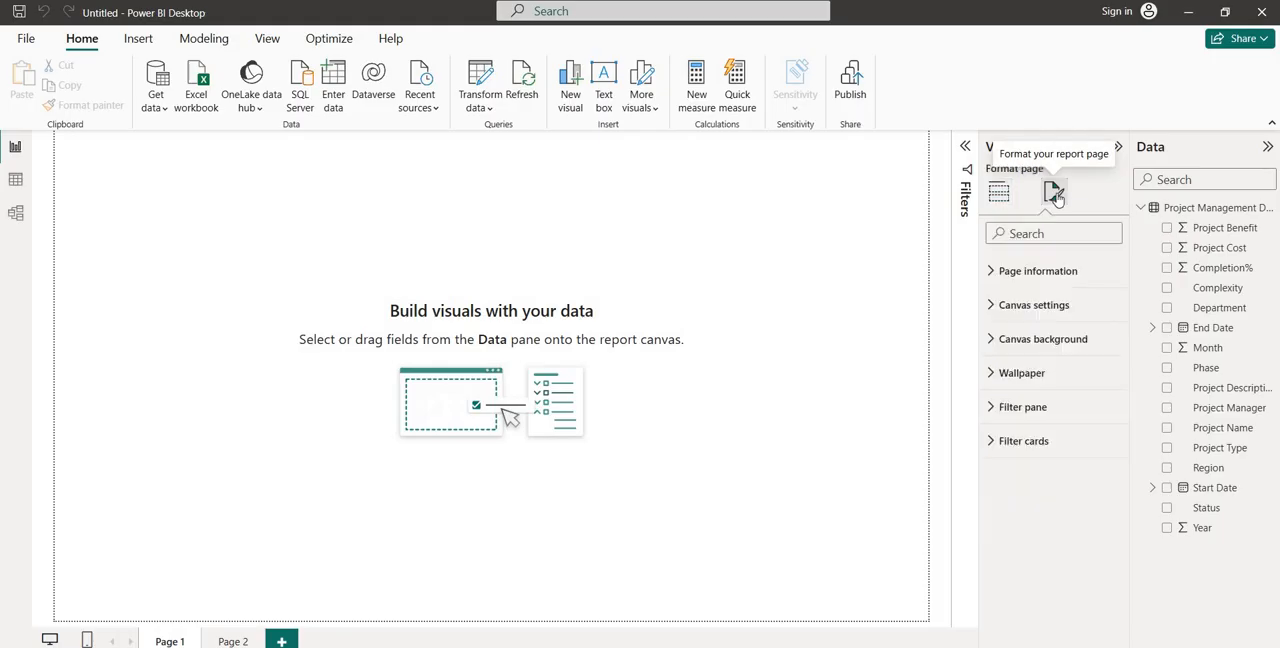
{"action": "left_click", "coordinate": [1008, 345]}
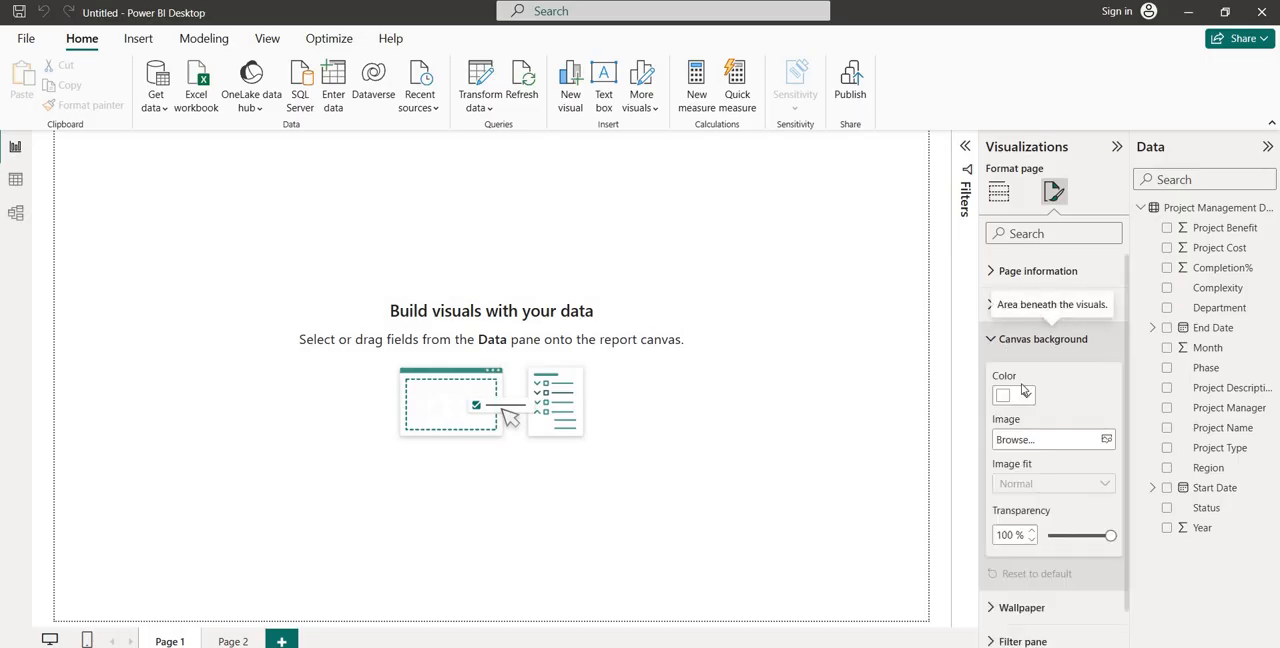
{"action": "left_click", "coordinate": [1090, 441]}
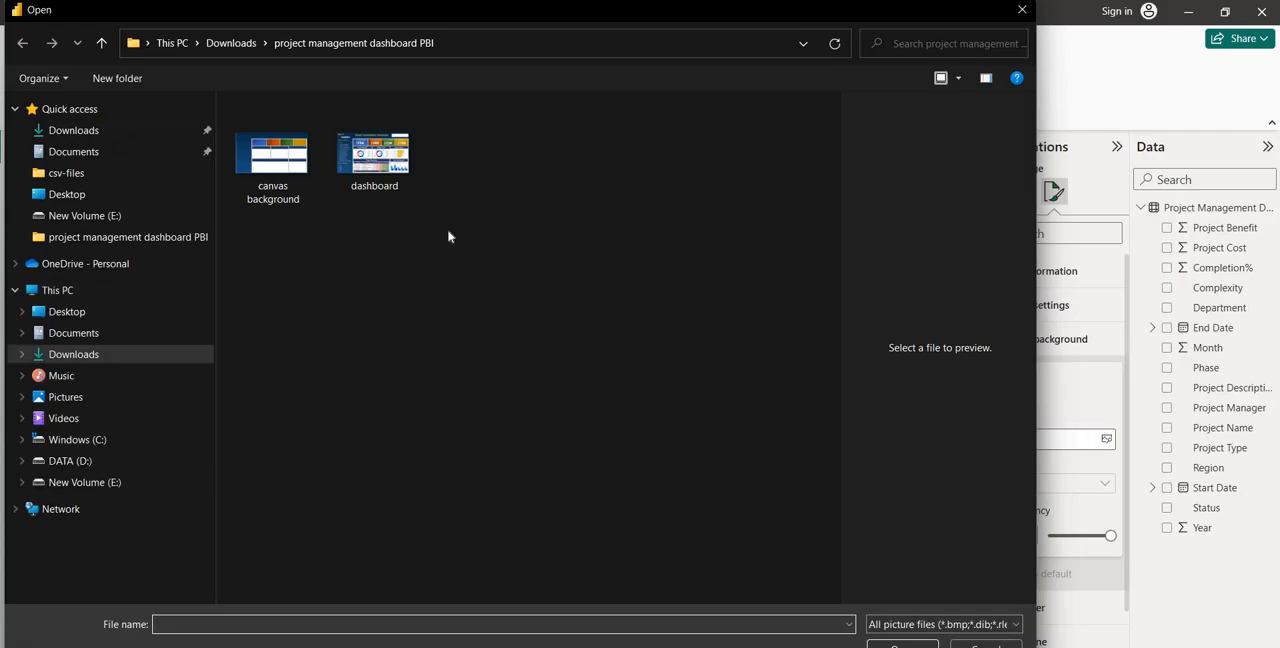
{"action": "left_click", "coordinate": [250, 170]}
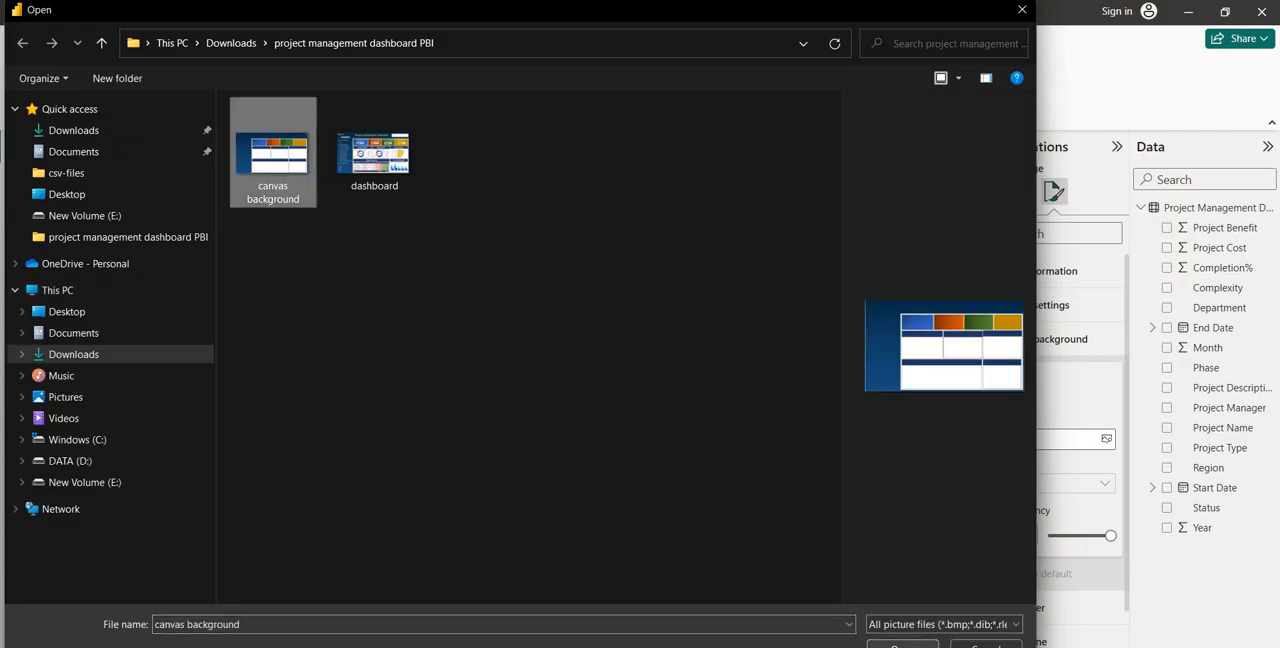
{"action": "left_click", "coordinate": [901, 644]}
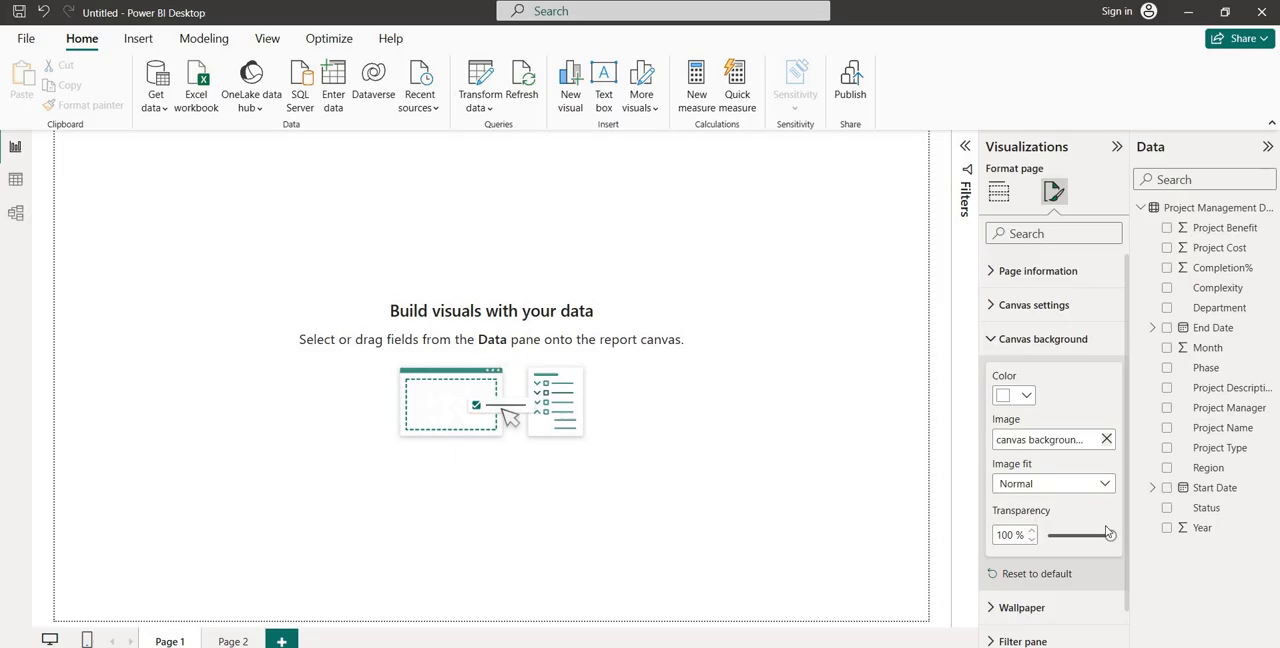
Set the canvas background's transparency to 0 % and its image fit to Fit
{"action": "left_click_drag", "start_coordinate": [1109, 534], "coordinate": [1048, 536]}
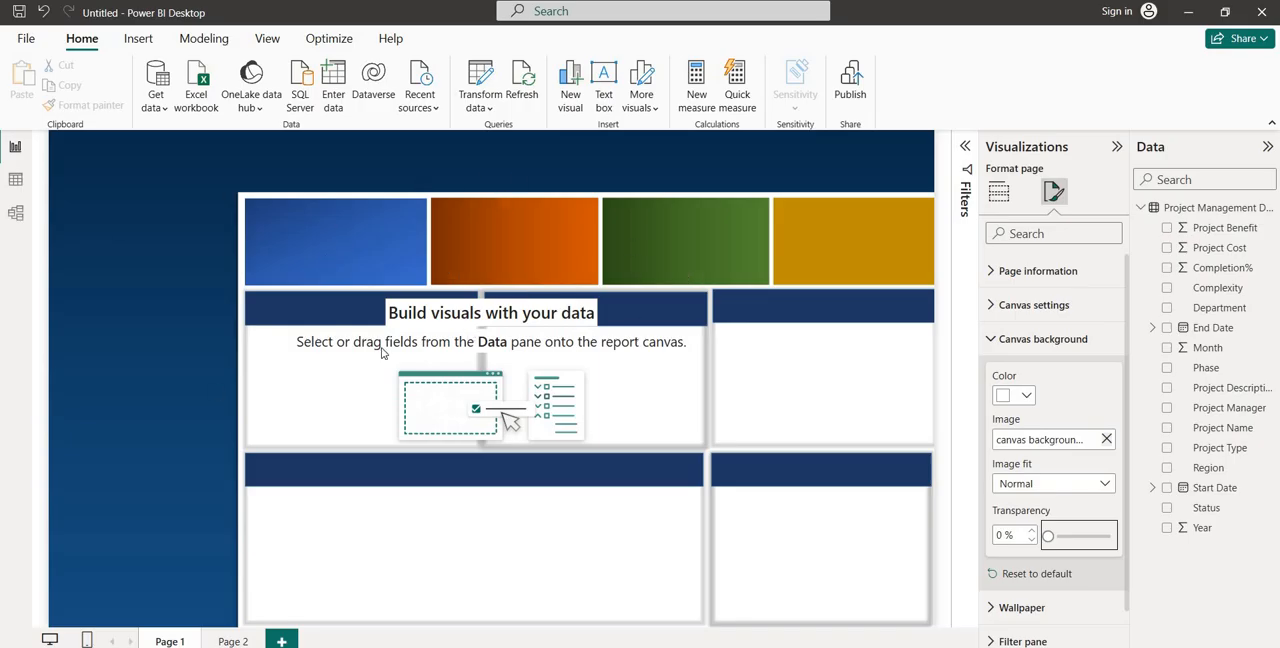
{"action": "left_click", "coordinate": [1078, 488]}
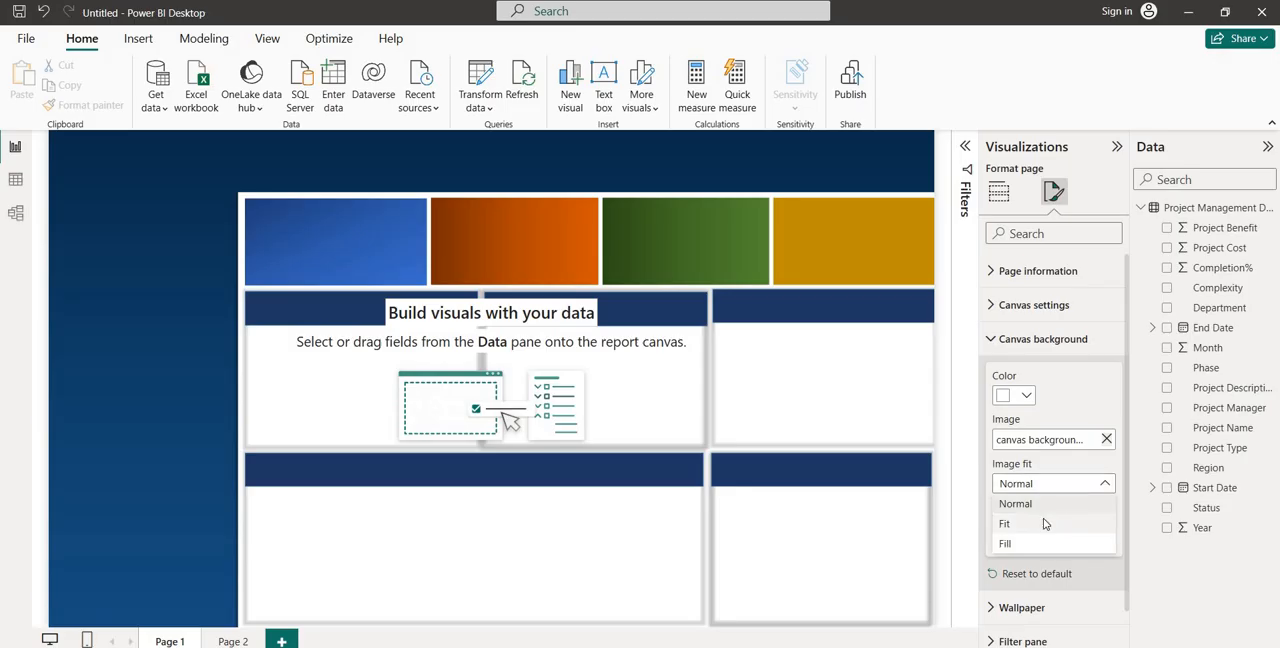
{"action": "left_click", "coordinate": [1044, 524]}
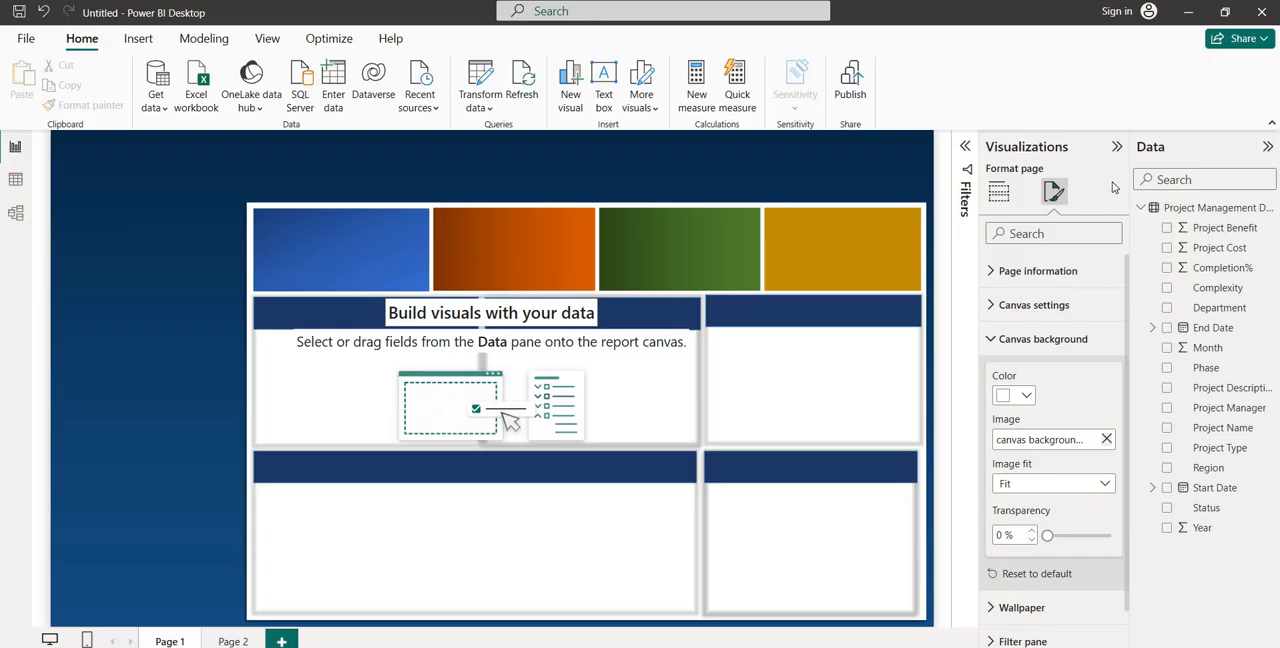
Add a slicer beside the white dashboard boxes, narrow it and fill it with the Project Name field
{"action": "left_click", "coordinate": [999, 194]}
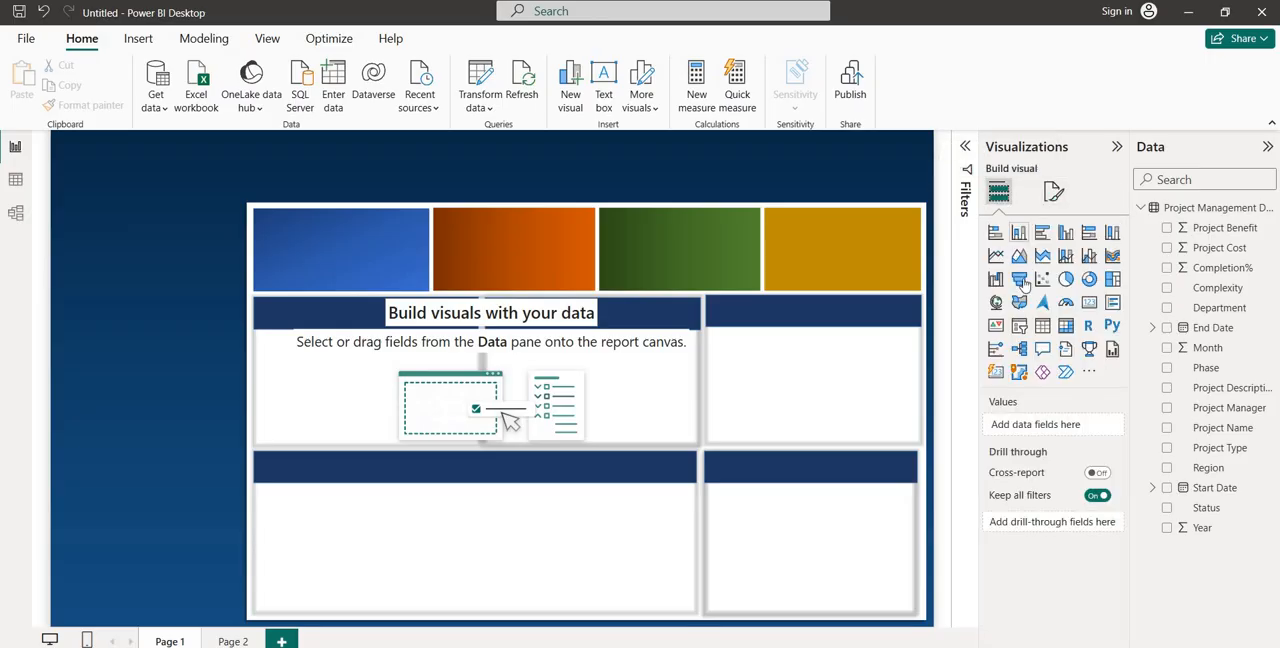
{"action": "left_click", "coordinate": [1019, 328]}
{"action": "left_click_drag", "start_coordinate": [116, 203], "coordinate": [142, 393]}
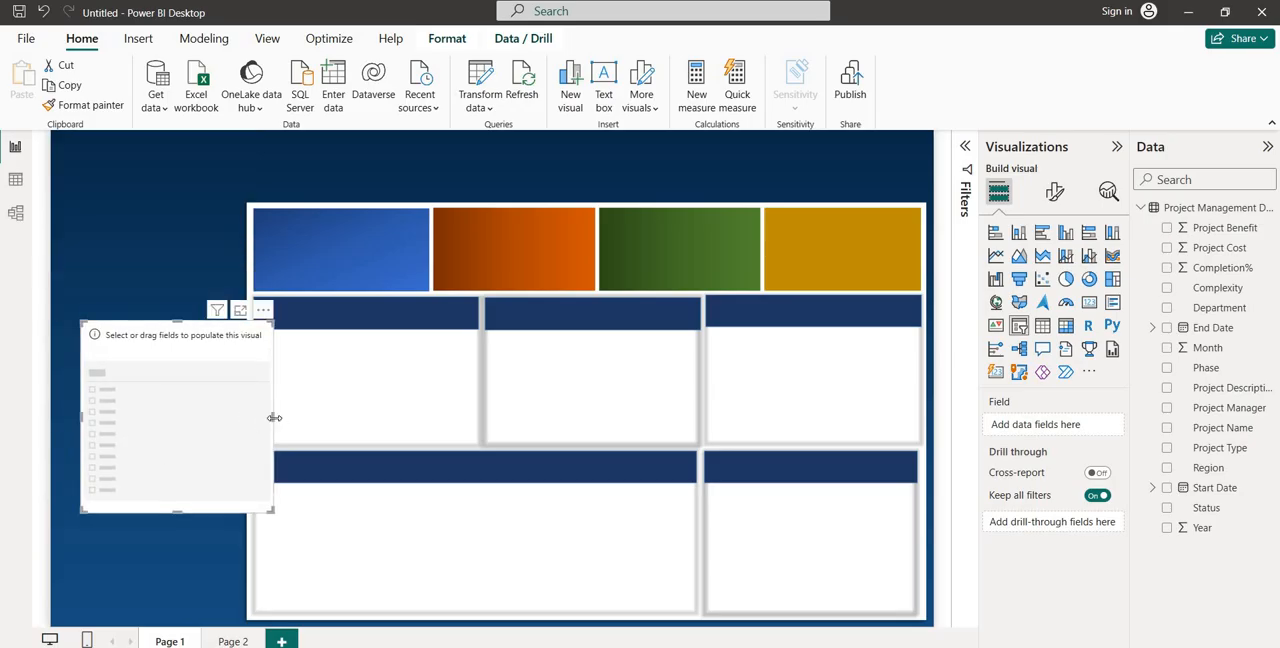
{"action": "left_click_drag", "start_coordinate": [274, 417], "coordinate": [224, 418]}
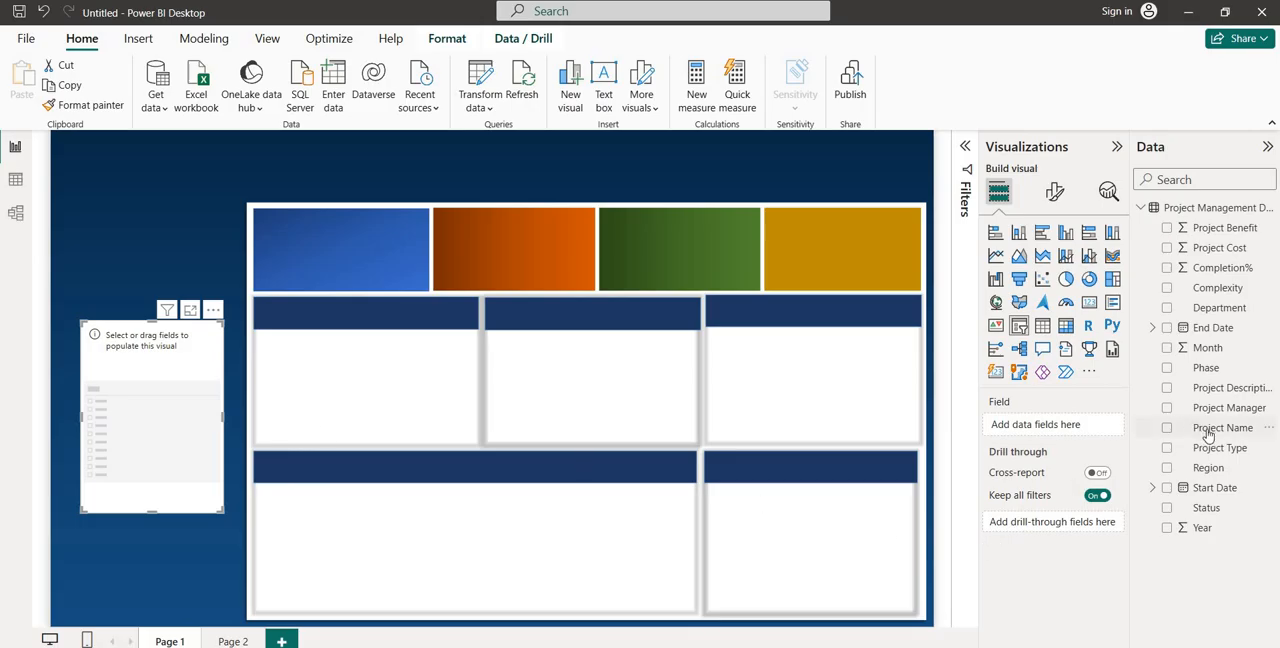
{"action": "left_click_drag", "start_coordinate": [1207, 431], "coordinate": [1050, 430]}
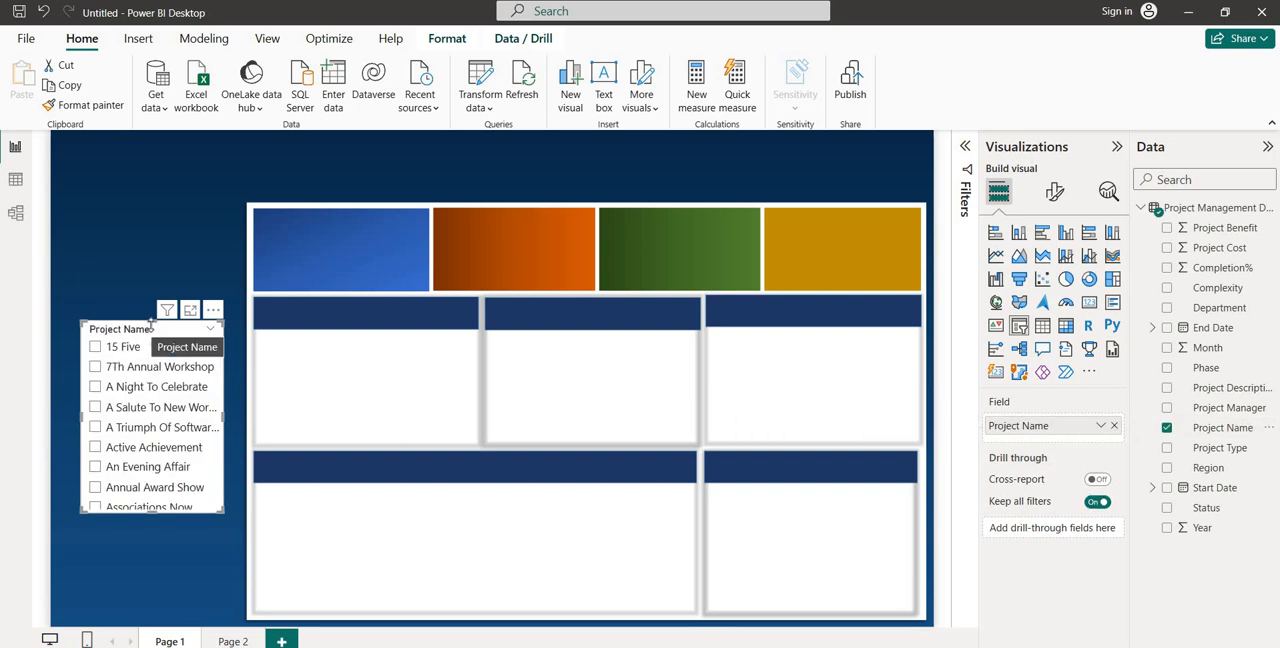
Enlarge the Project Name slicer upwards and sideways so it spans the blue strip beside the dashboard boxes
{"action": "left_click_drag", "start_coordinate": [150, 321], "coordinate": [151, 291]}
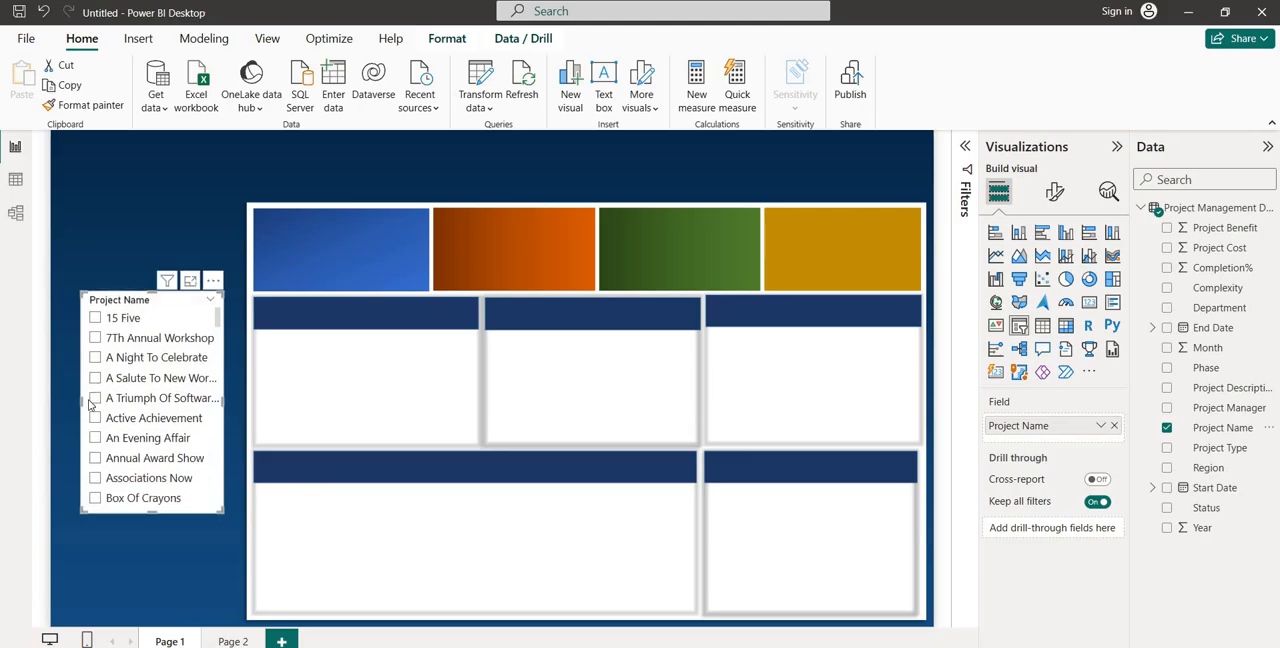
{"action": "left_click_drag", "start_coordinate": [78, 403], "coordinate": [50, 405]}
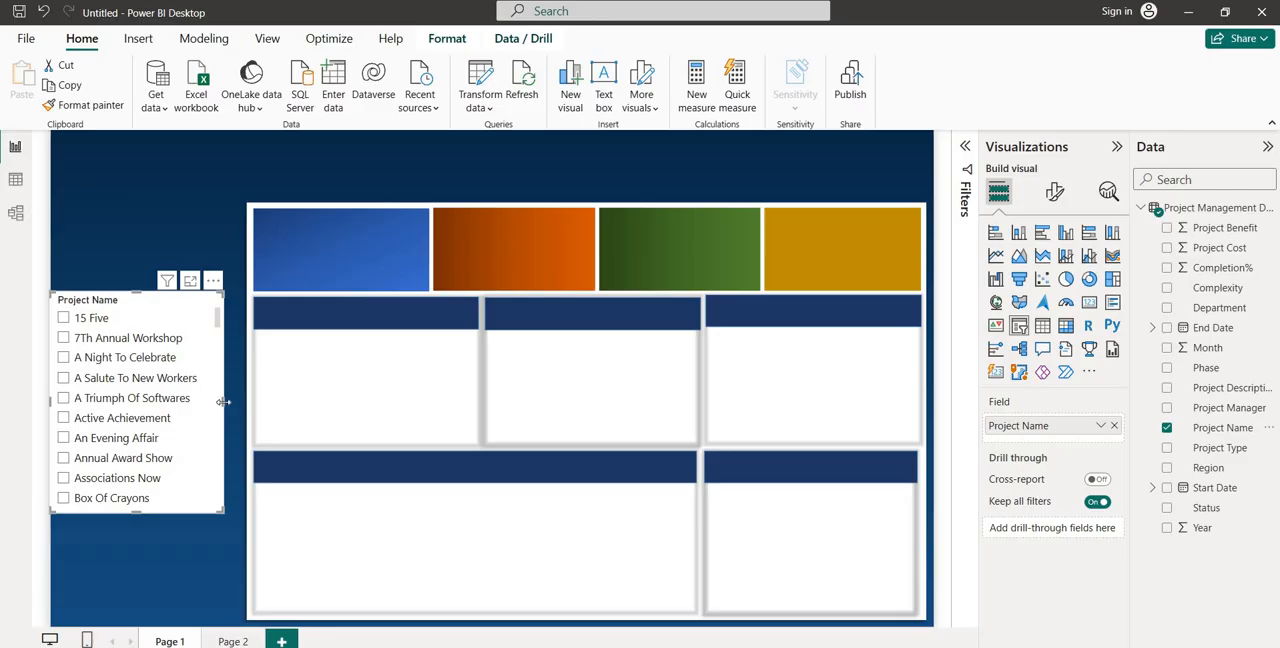
{"action": "left_click_drag", "start_coordinate": [225, 408], "coordinate": [242, 408]}
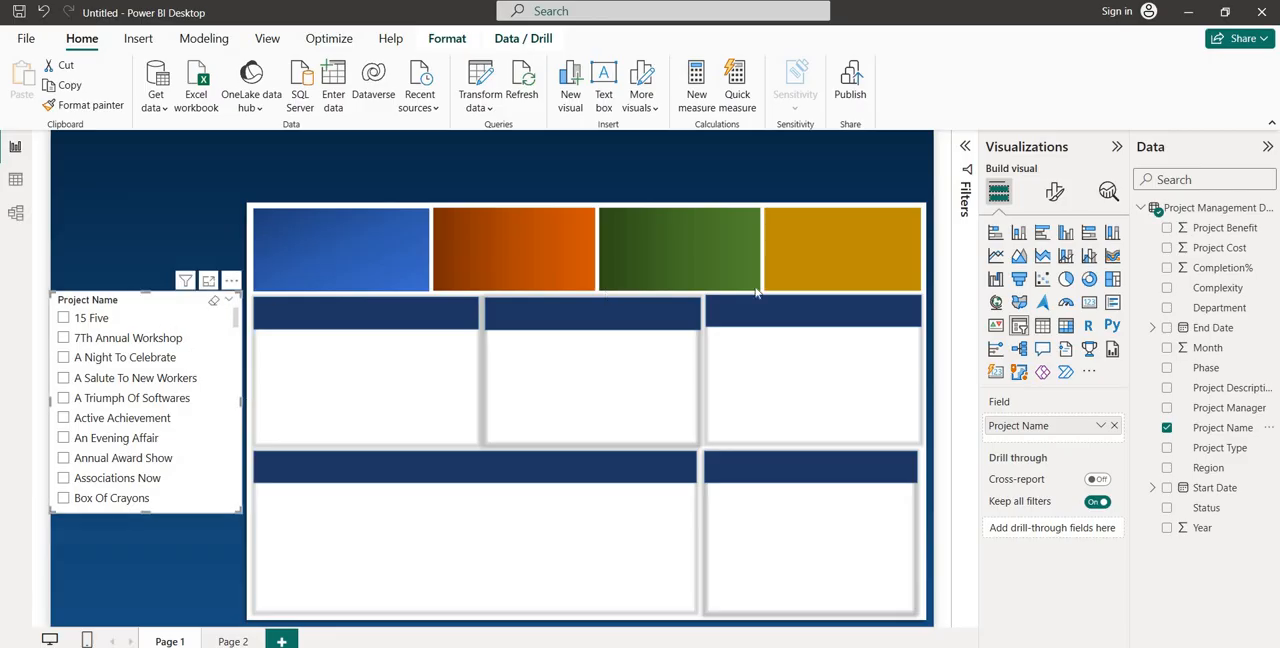
Set the Project Name slicer's style to Dropdown and test expanding and collapsing its project list
{"action": "left_click", "coordinate": [1054, 194]}
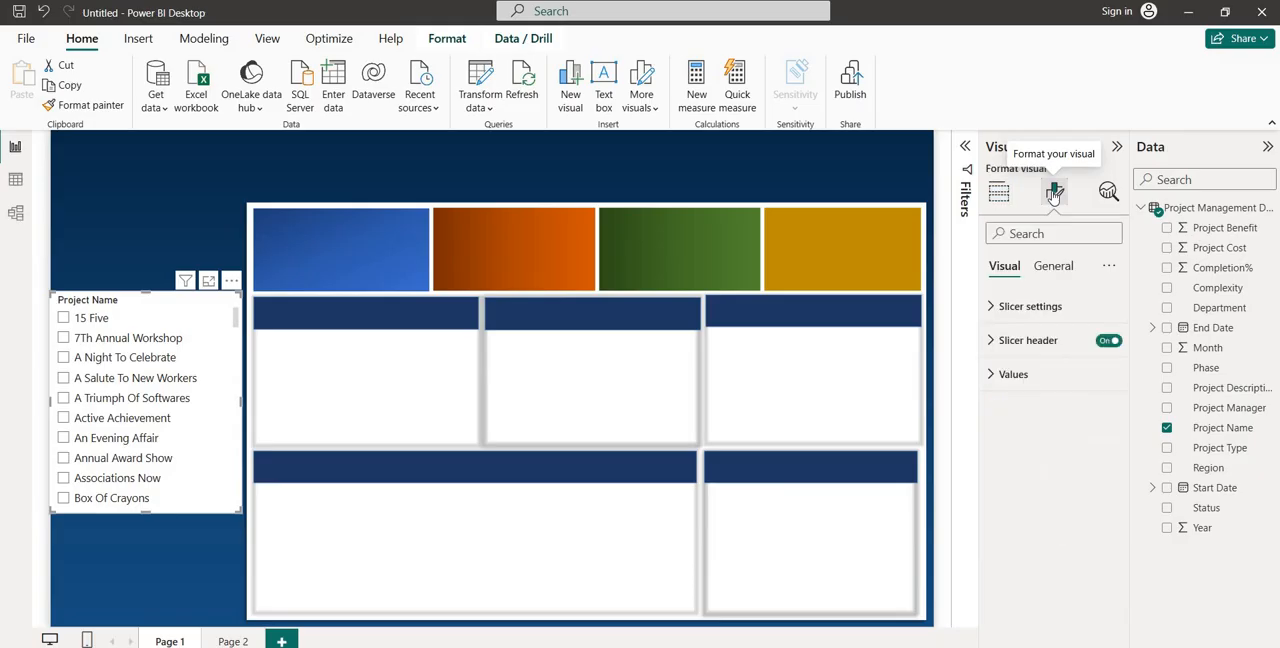
{"action": "left_click", "coordinate": [1013, 310]}
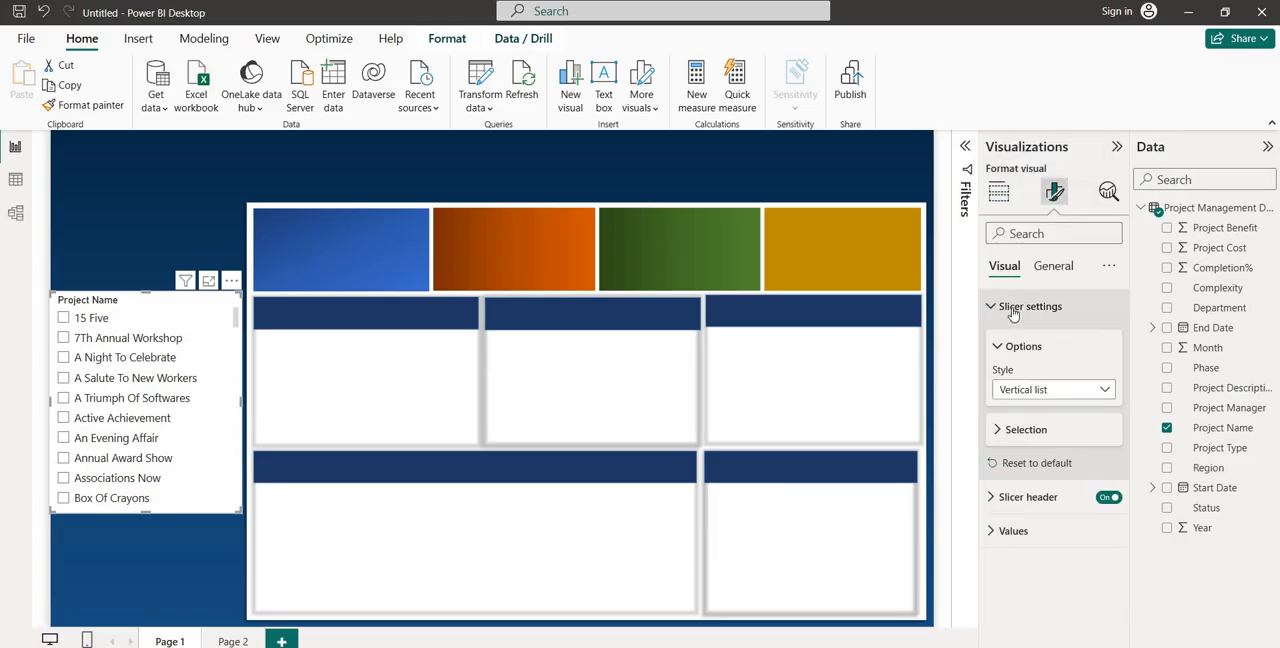
{"action": "left_click", "coordinate": [1056, 392]}
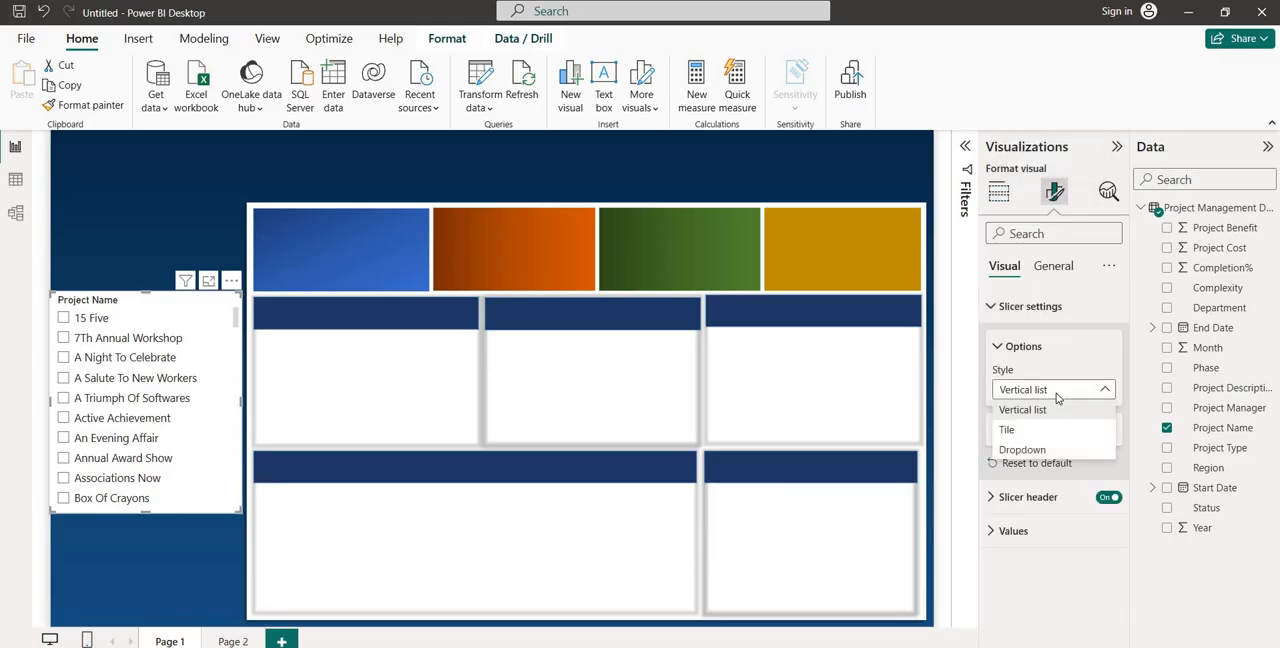
{"action": "left_click", "coordinate": [1038, 451]}
{"action": "left_click", "coordinate": [172, 329]}
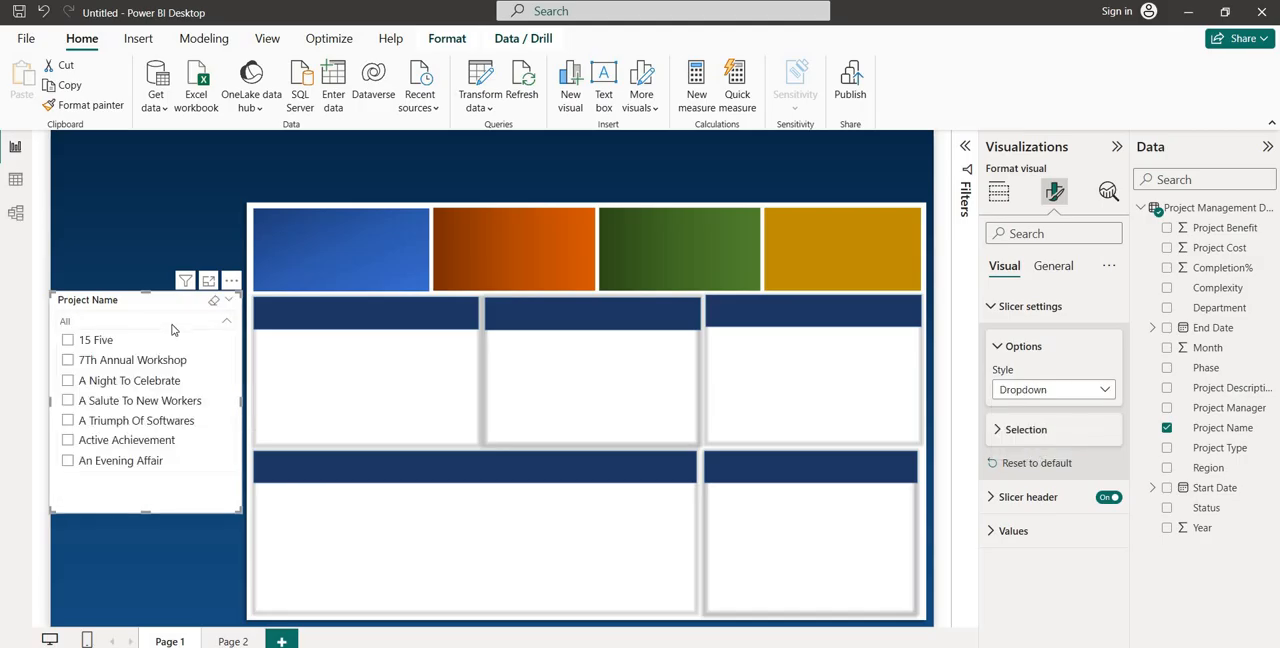
{"action": "left_click", "coordinate": [172, 329]}
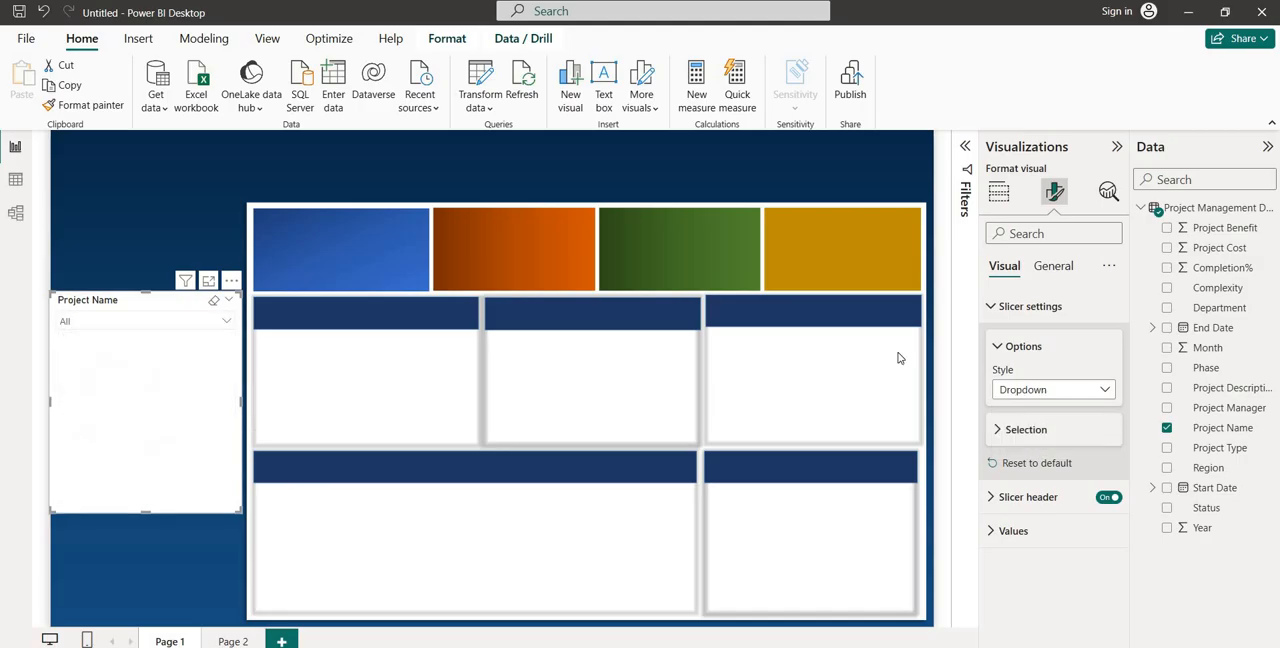
Change the Project Name slicer's style to Vertical list and turn off its slicer header
{"action": "left_click", "coordinate": [1052, 391]}
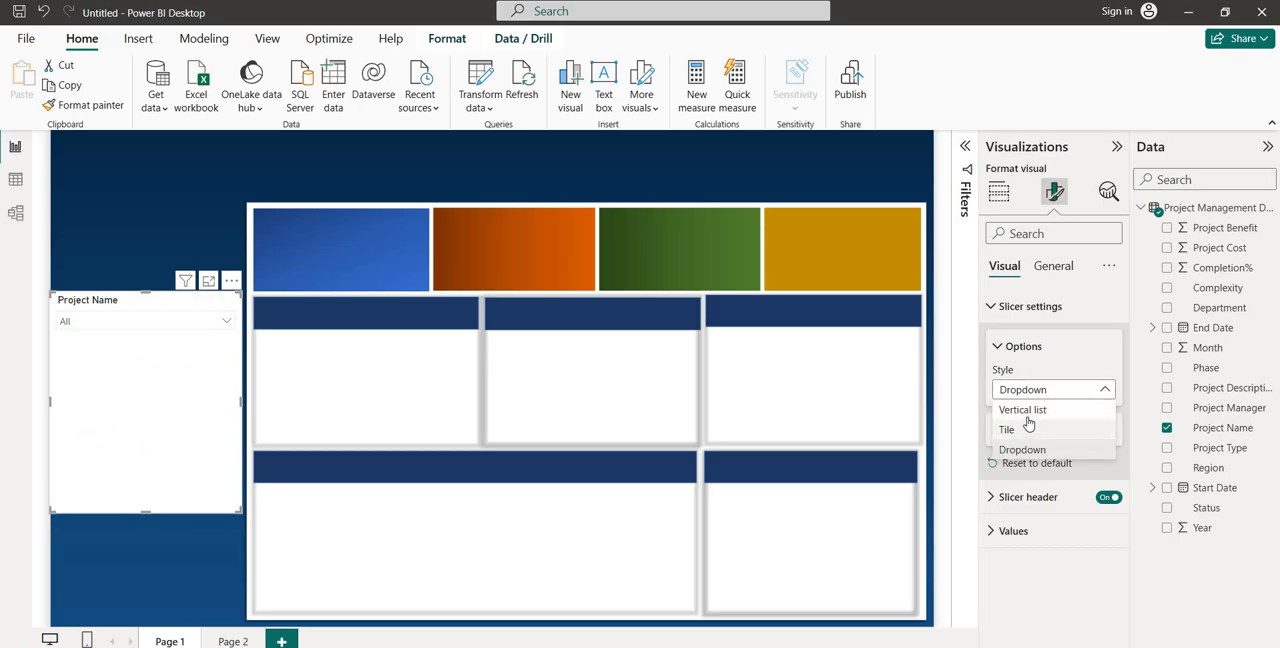
{"action": "left_click", "coordinate": [1034, 411]}
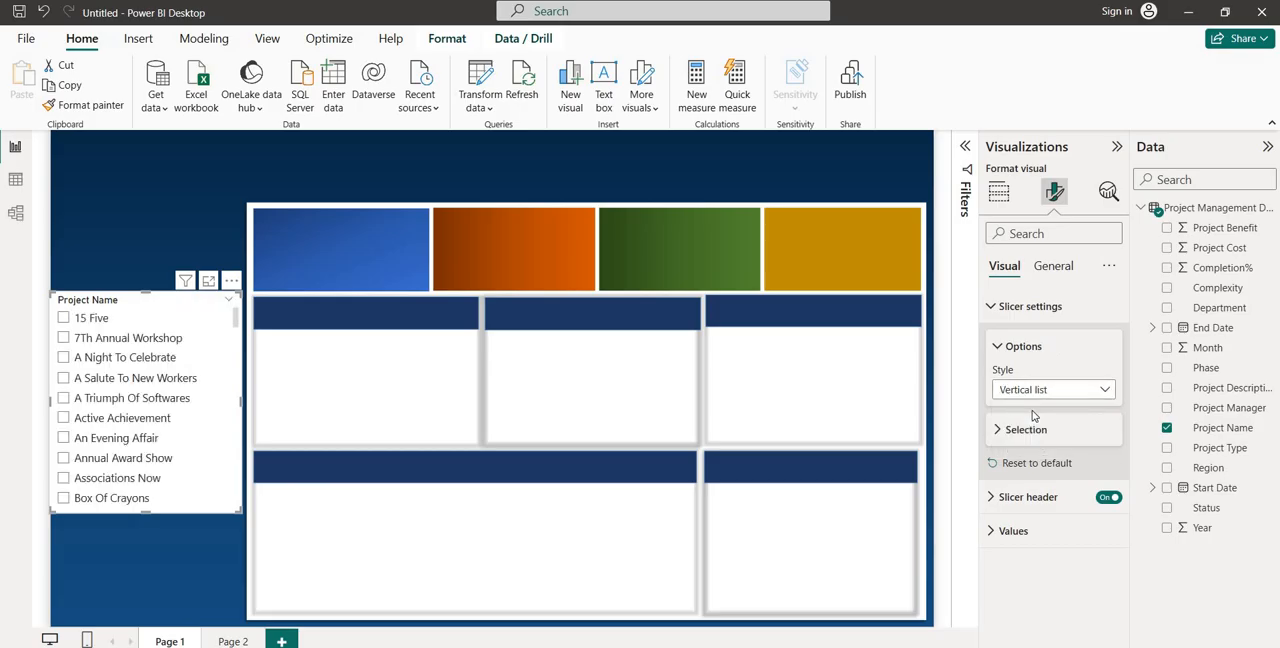
{"action": "left_click", "coordinate": [1005, 497]}
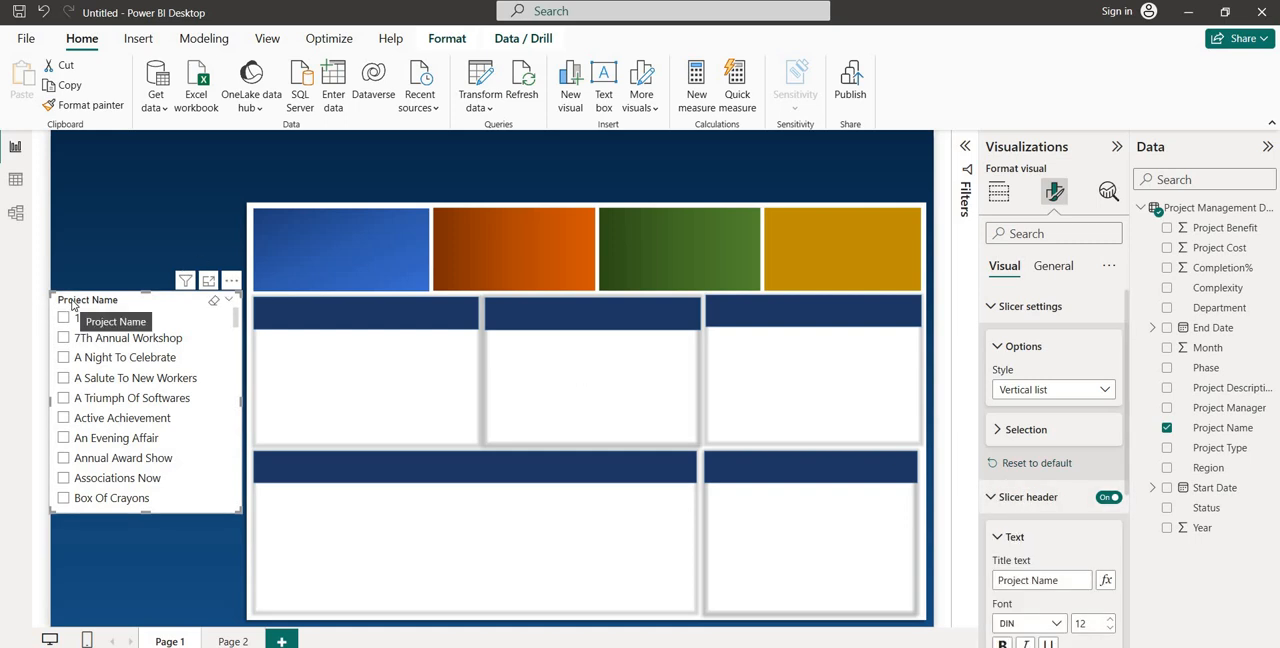
{"action": "left_click", "coordinate": [1117, 502]}
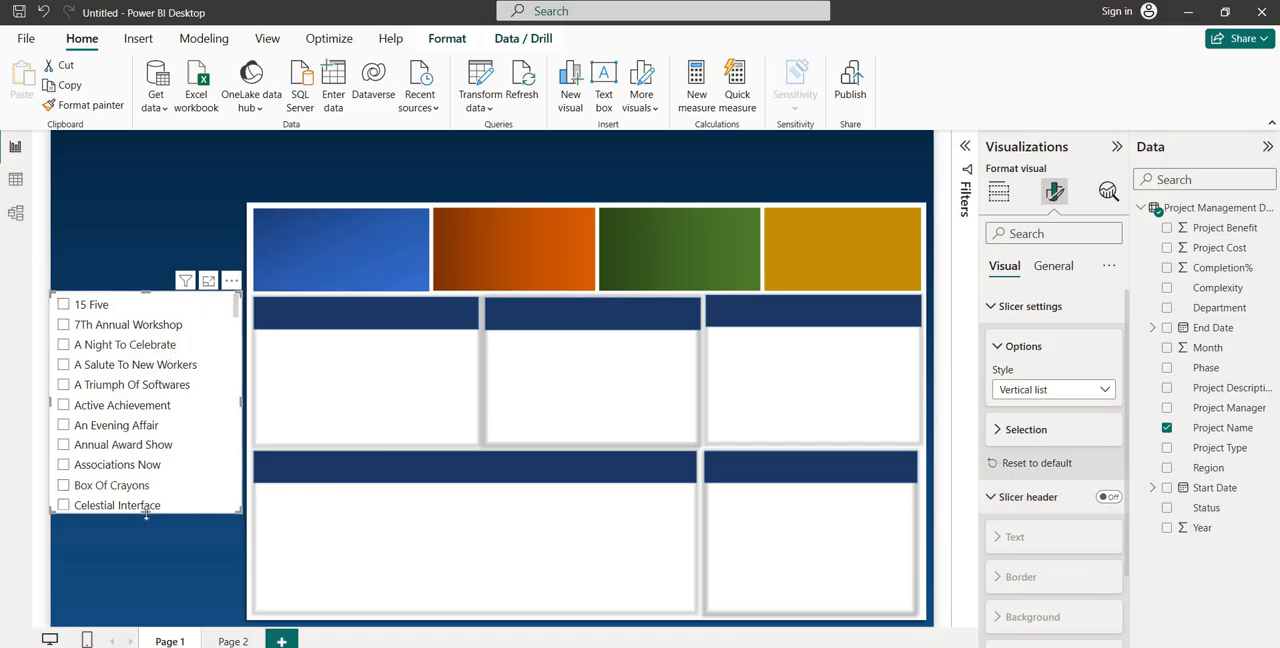
Lengthen the Project Name slicer downwards and move it higher on the blue strip beside the dashboard boxes
{"action": "left_click_drag", "start_coordinate": [147, 514], "coordinate": [146, 556]}
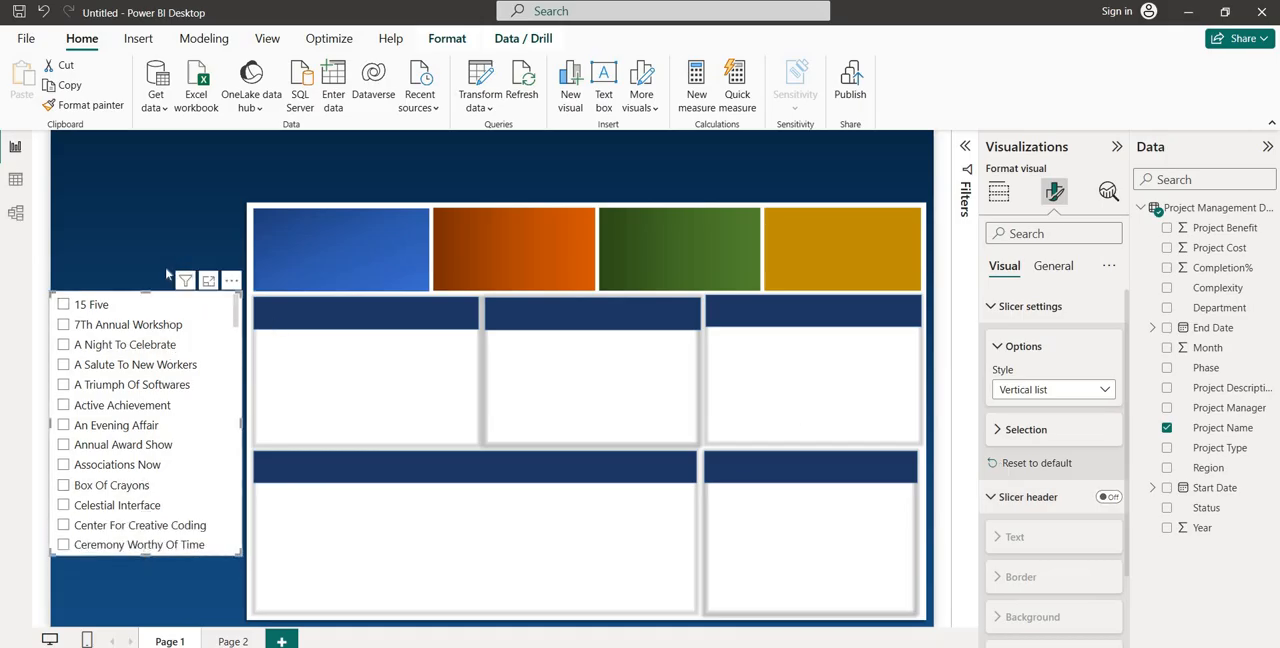
{"action": "left_click_drag", "start_coordinate": [137, 303], "coordinate": [140, 253]}
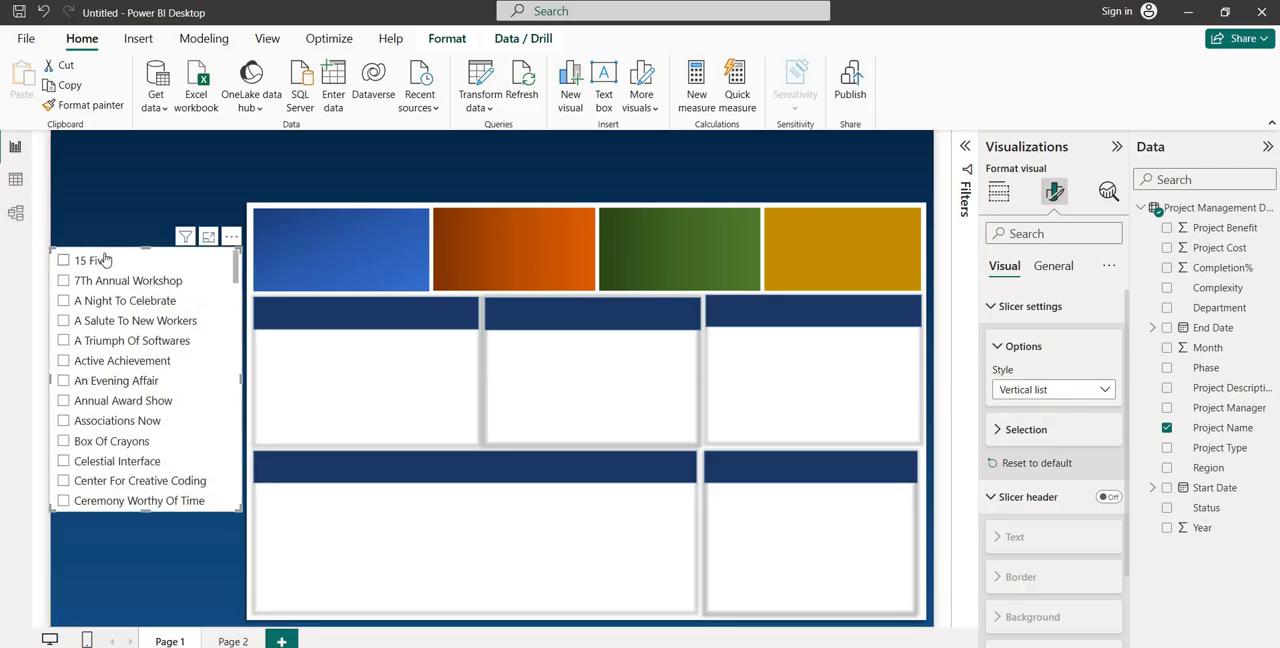
Set the Project Name slicer's background colour to dark blue with 100 % transparency
{"action": "left_click", "coordinate": [1052, 266]}
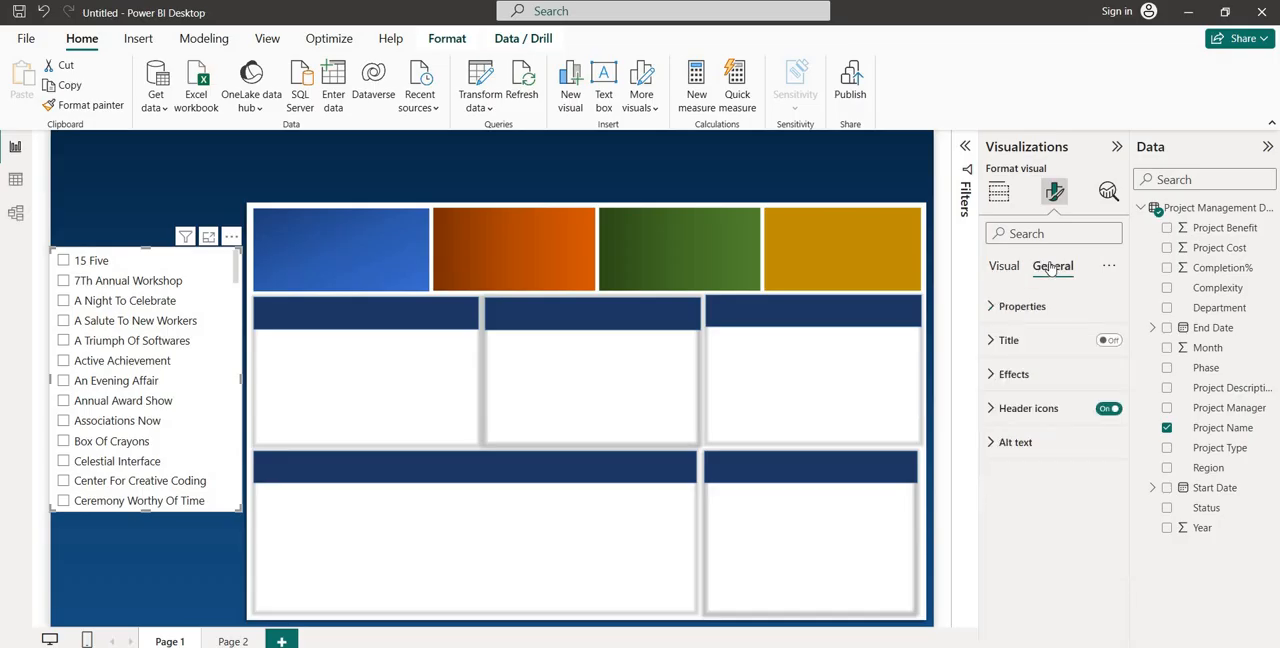
{"action": "left_click", "coordinate": [1015, 374]}
{"action": "scroll", "coordinate": [1037, 492], "scroll_direction": "down", "scroll_amount": 1}
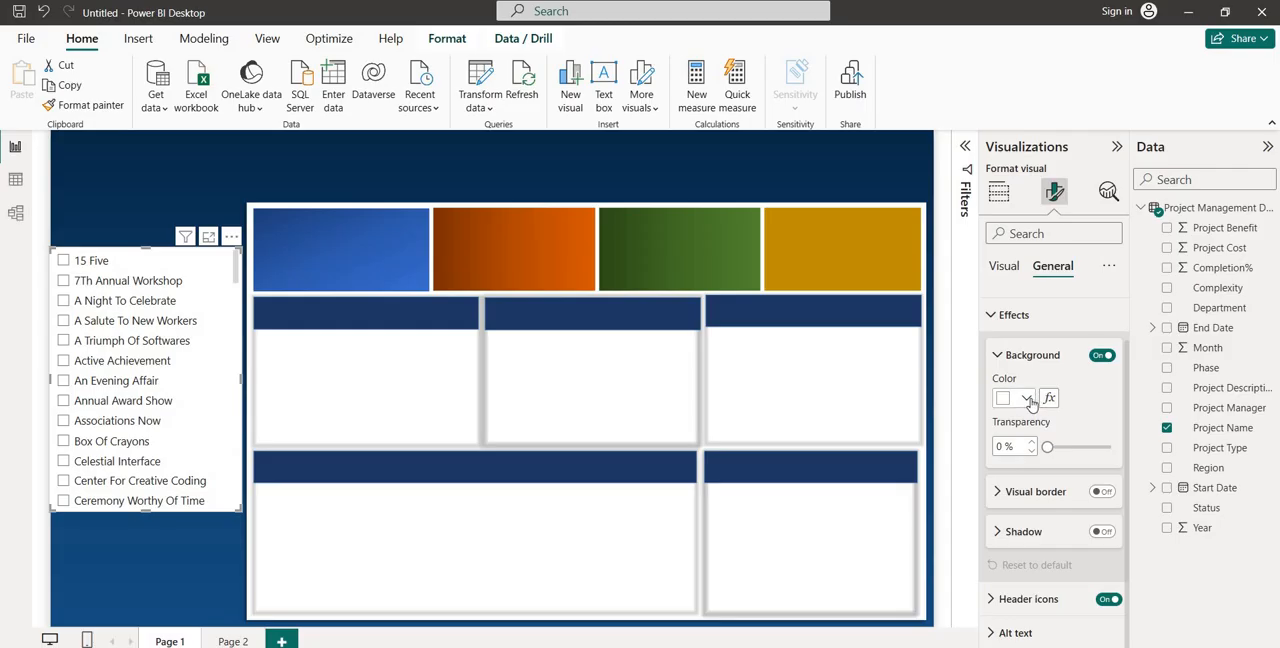
{"action": "left_click", "coordinate": [1027, 399]}
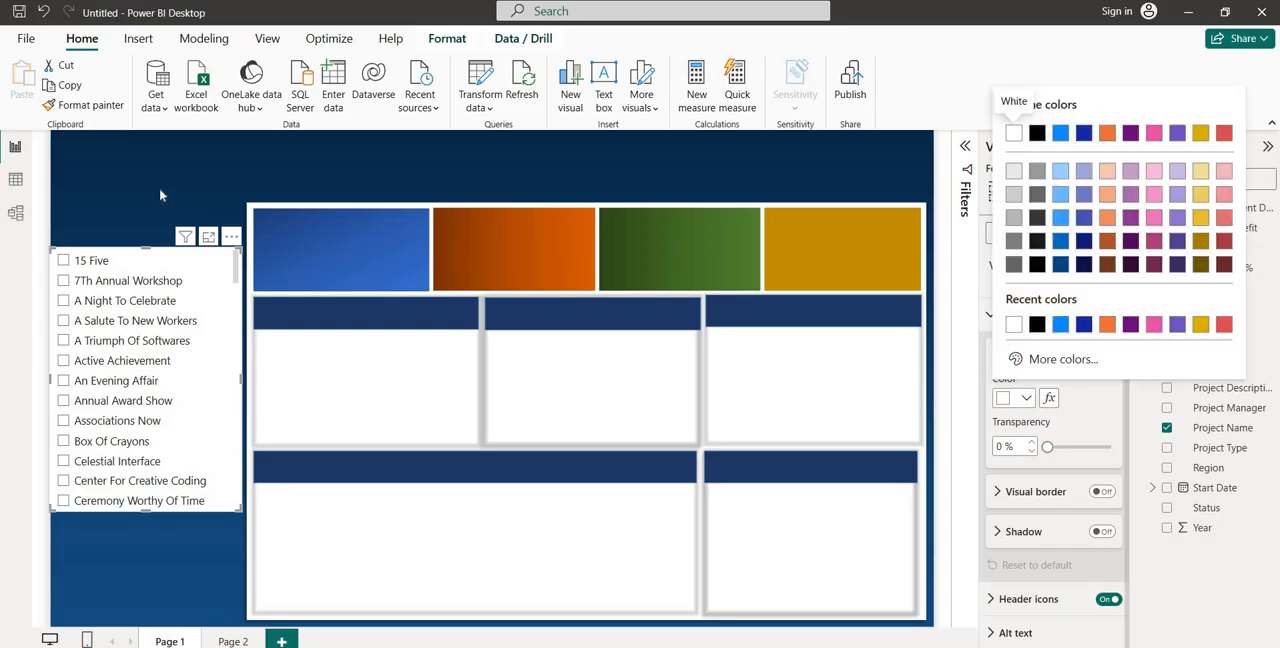
{"action": "left_click", "coordinate": [1084, 324]}
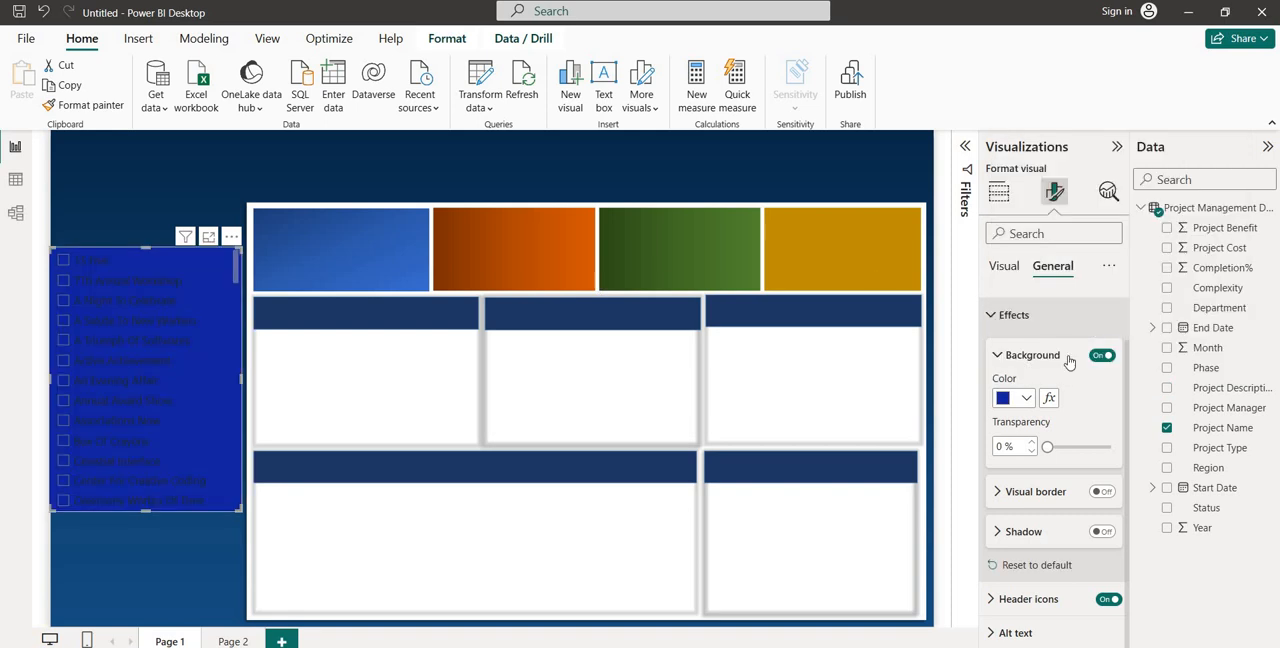
{"action": "left_click_drag", "start_coordinate": [1047, 446], "coordinate": [1143, 449]}
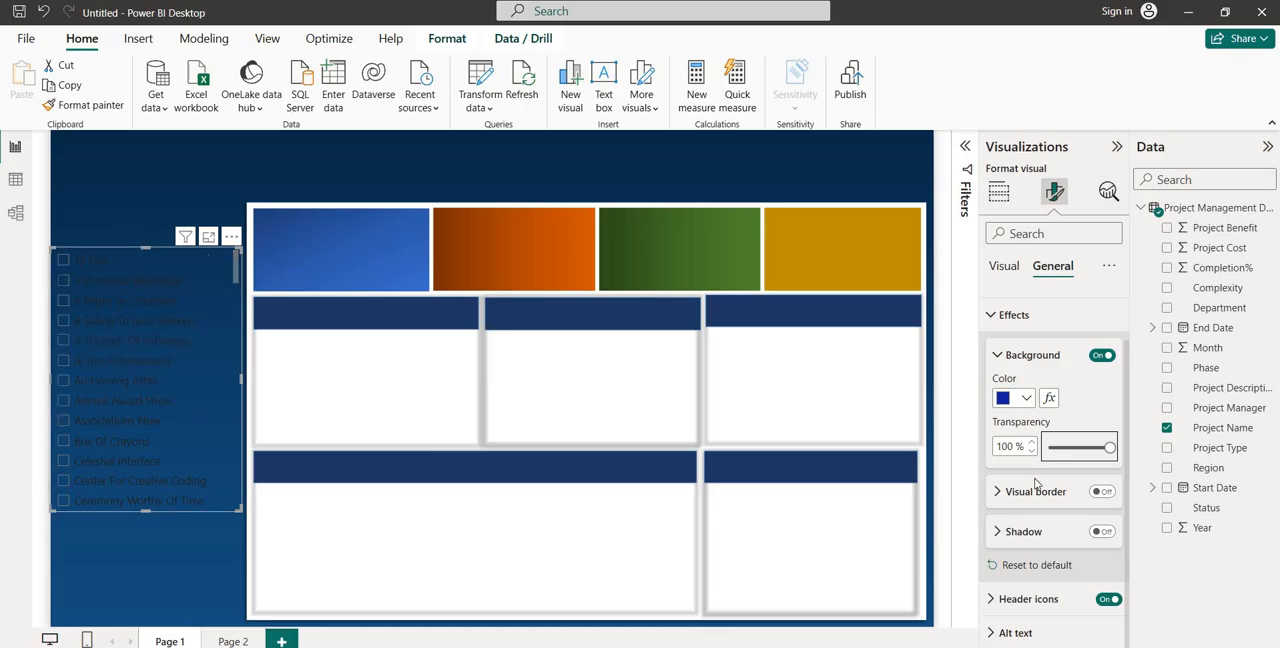
Set the font colour of the Project Name slicer's values to white (#FFFFFF)
{"action": "left_click", "coordinate": [1004, 266]}
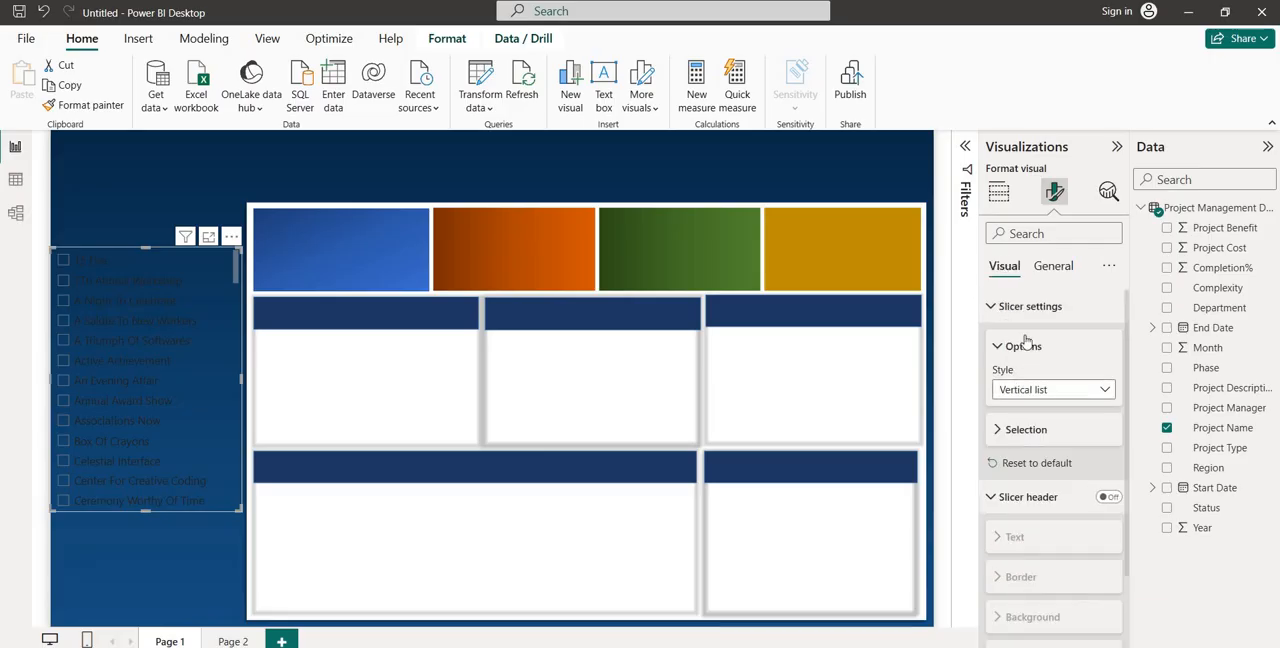
{"action": "left_click", "coordinate": [1020, 306]}
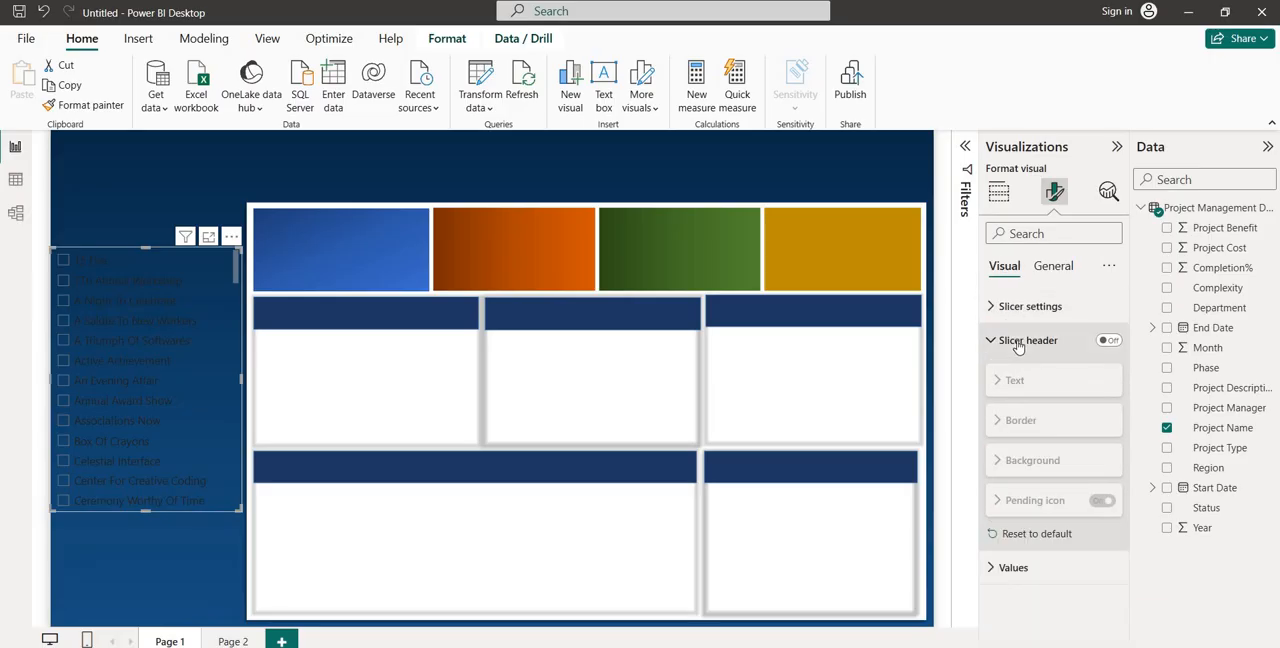
{"action": "left_click", "coordinate": [1018, 341]}
{"action": "left_click", "coordinate": [1015, 374]}
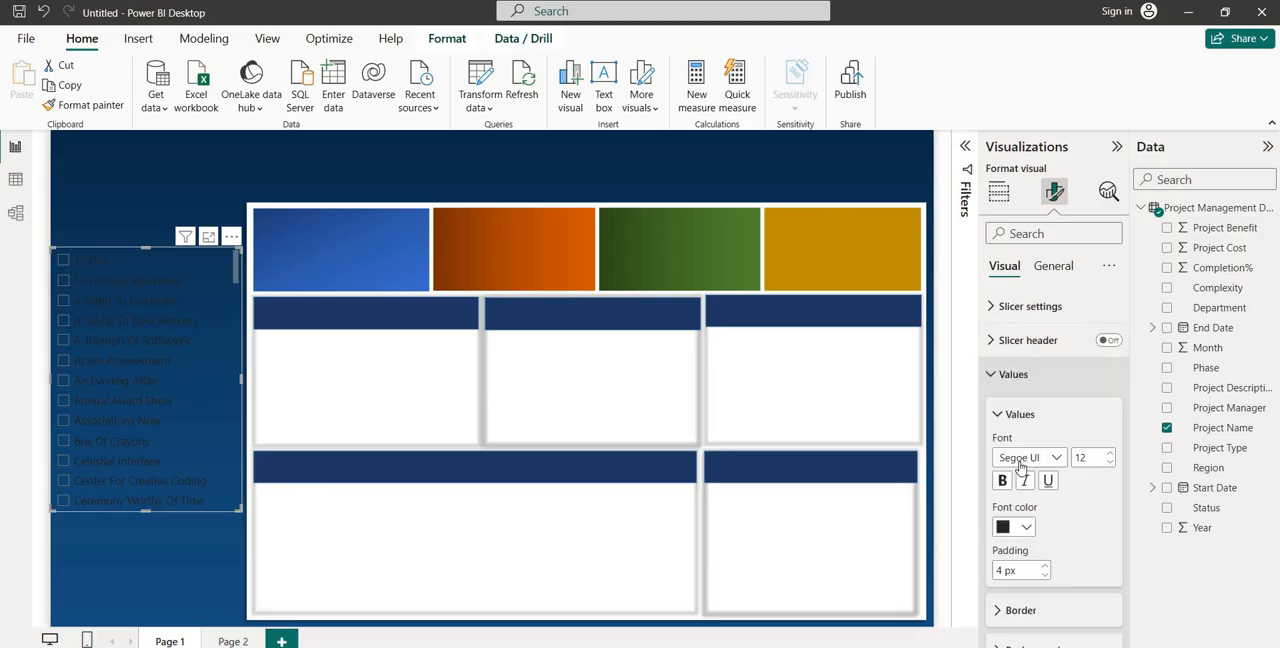
{"action": "left_click", "coordinate": [1024, 529]}
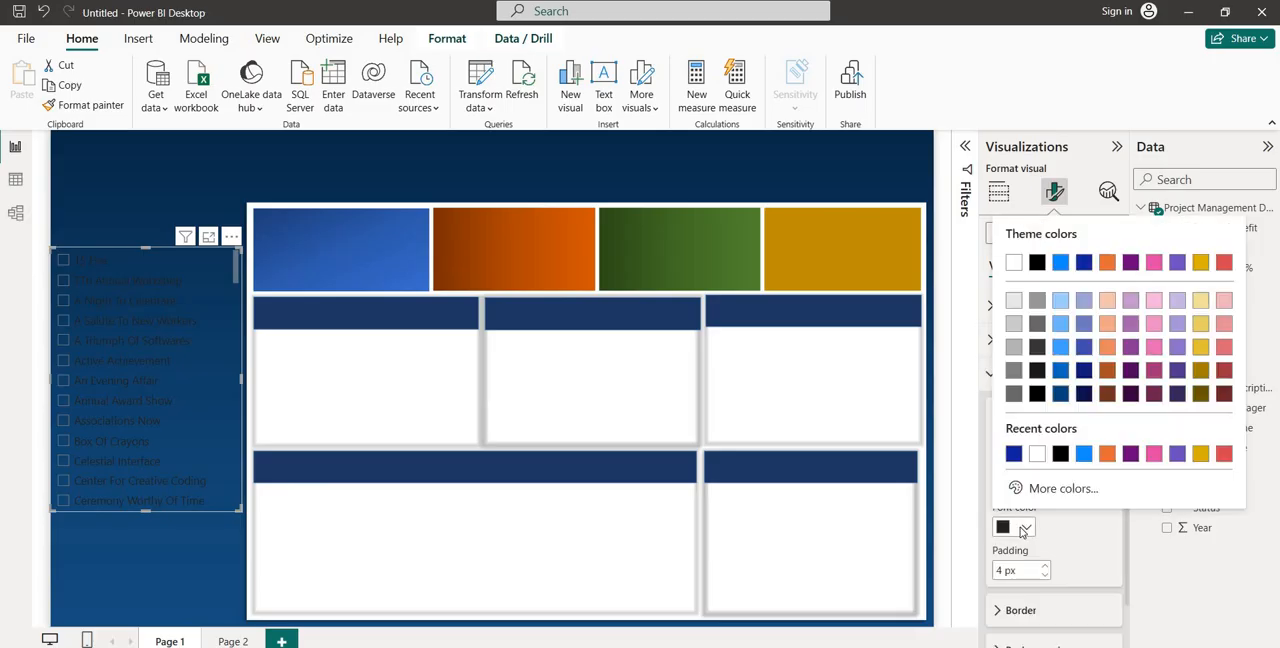
{"action": "left_click", "coordinate": [1037, 455]}
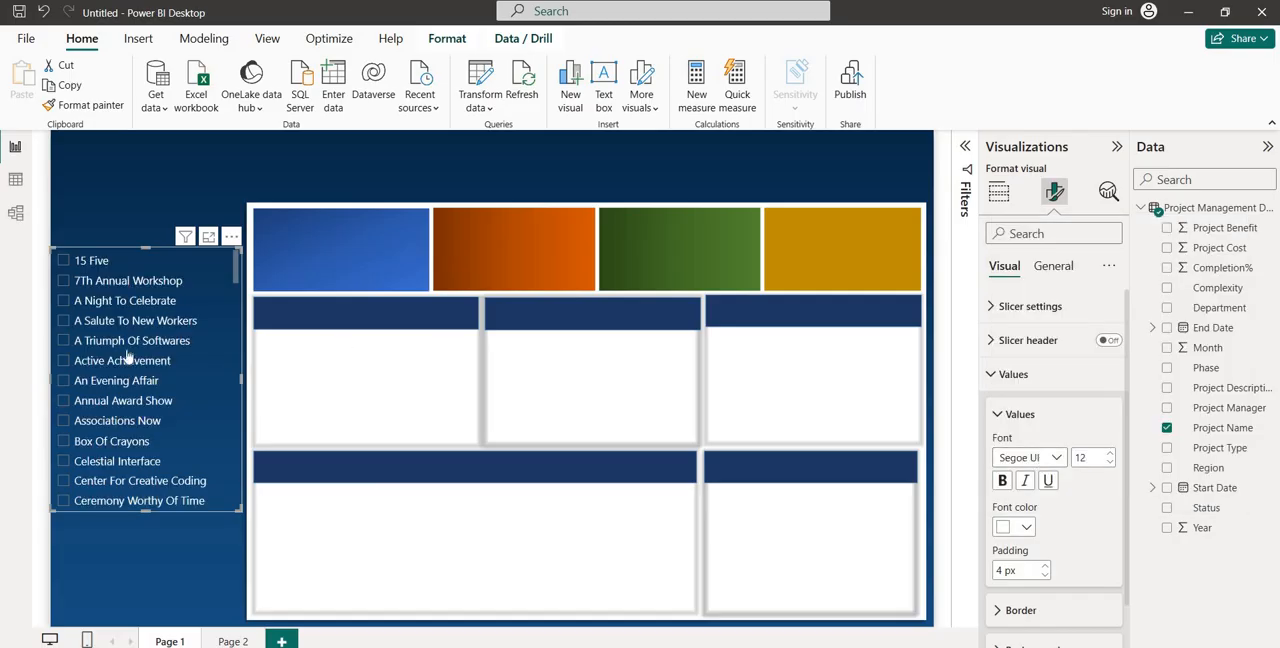
Try font size 13 and bold on the Project Name slicer's values, restoring size 12 and regular weight
{"action": "left_click", "coordinate": [1112, 454]}
{"action": "left_click", "coordinate": [1112, 455]}
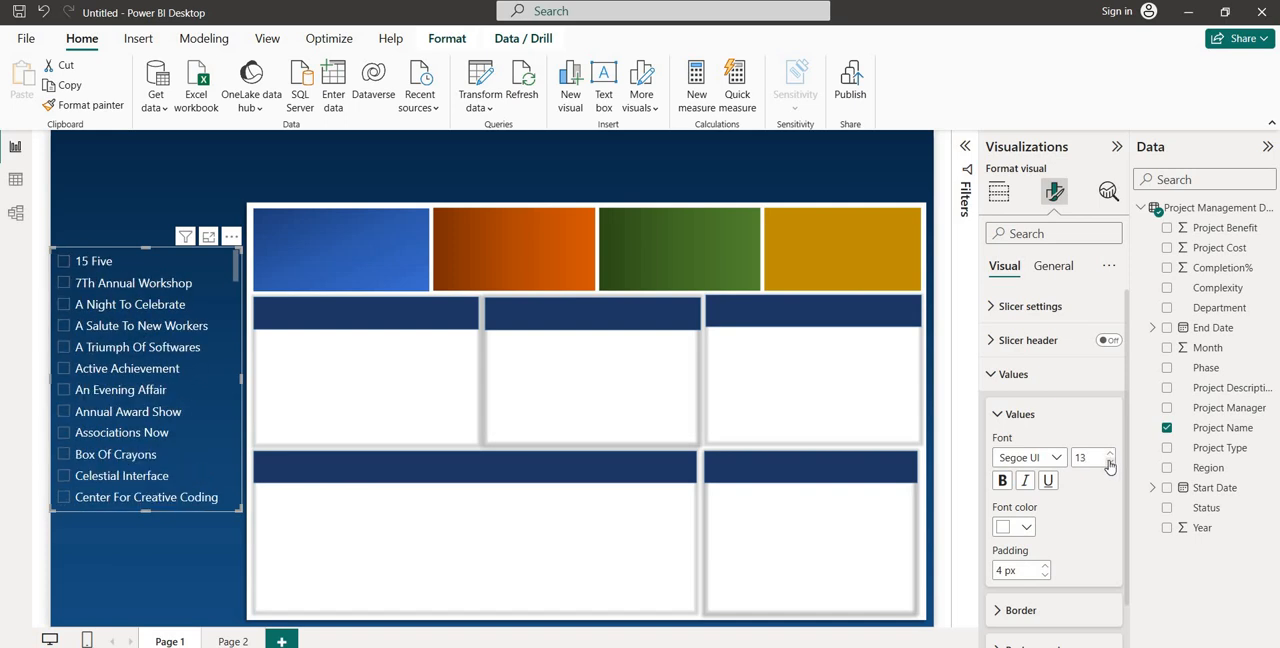
{"action": "left_click", "coordinate": [1110, 463]}
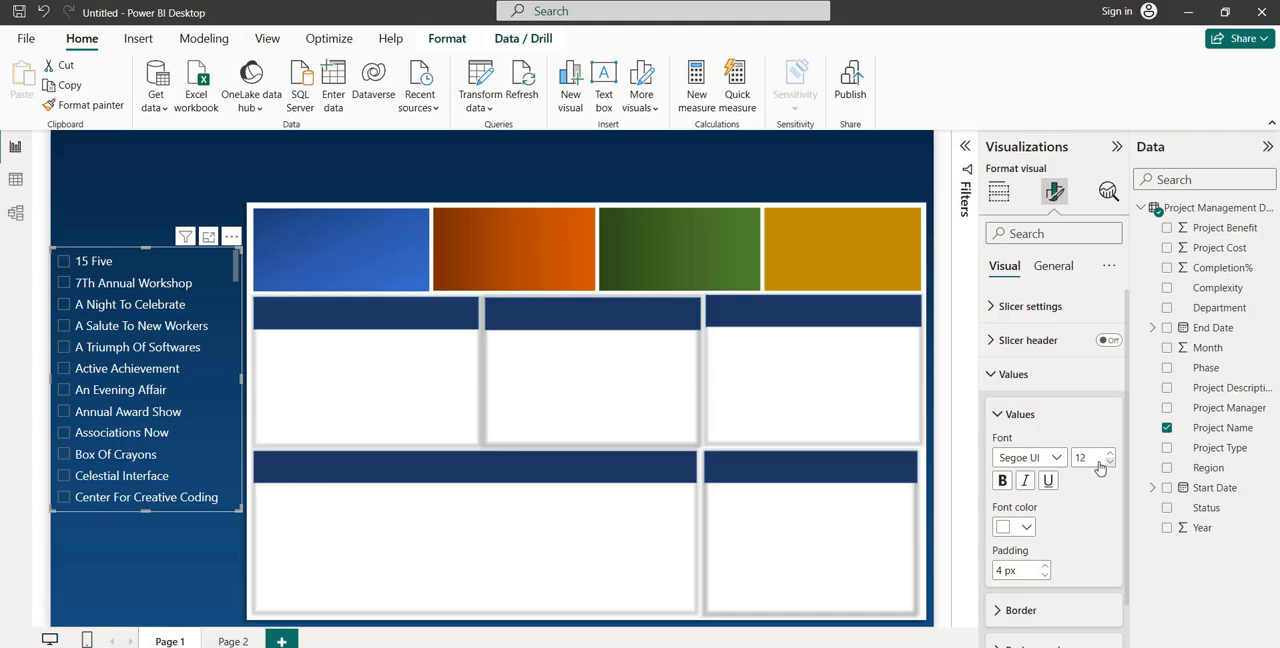
{"action": "left_click", "coordinate": [1003, 482]}
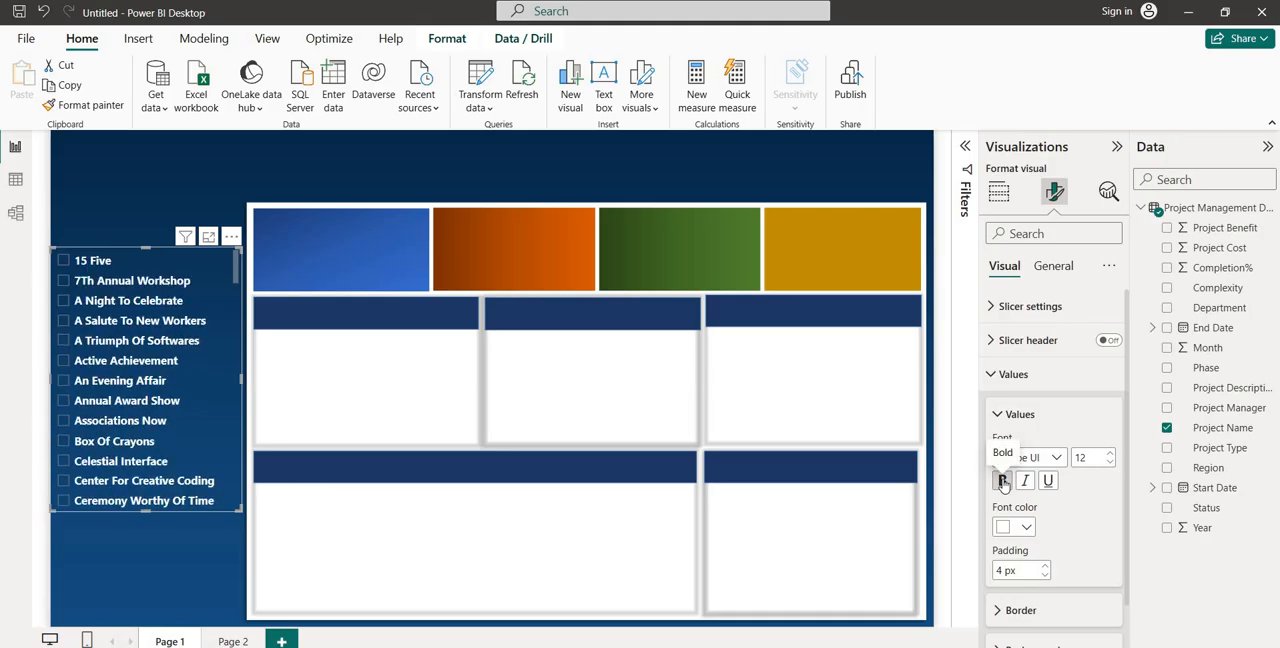
{"action": "left_click", "coordinate": [1003, 482]}
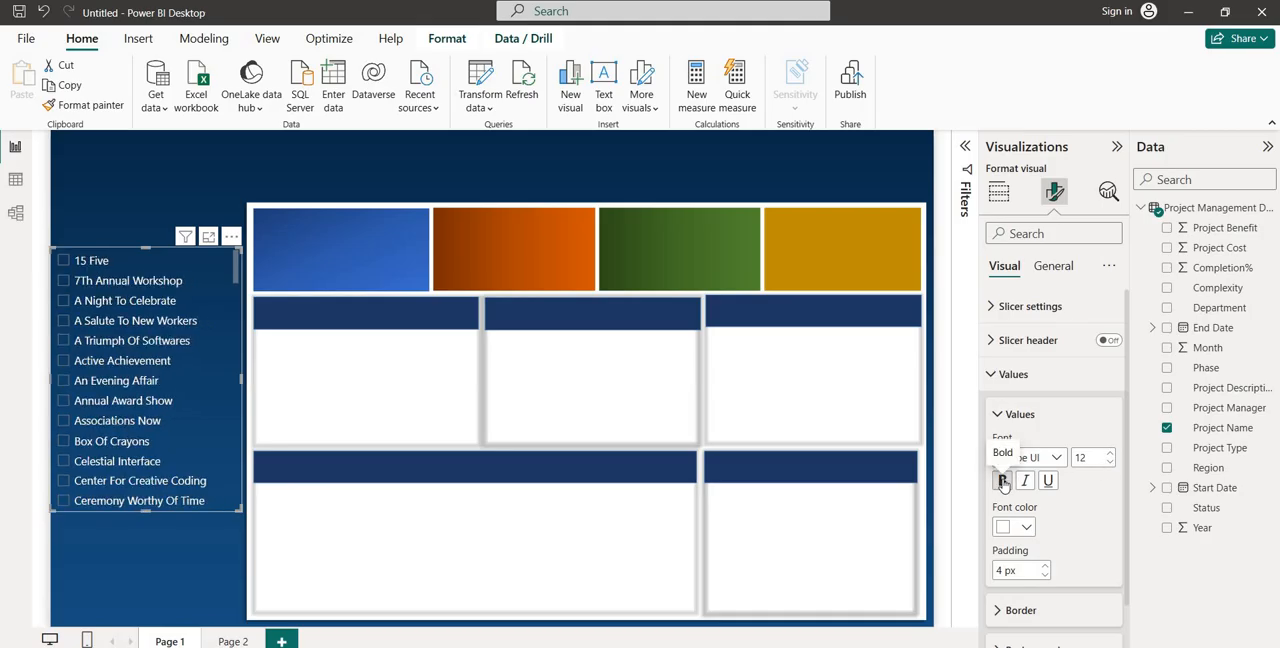
{"action": "left_click", "coordinate": [1034, 416]}
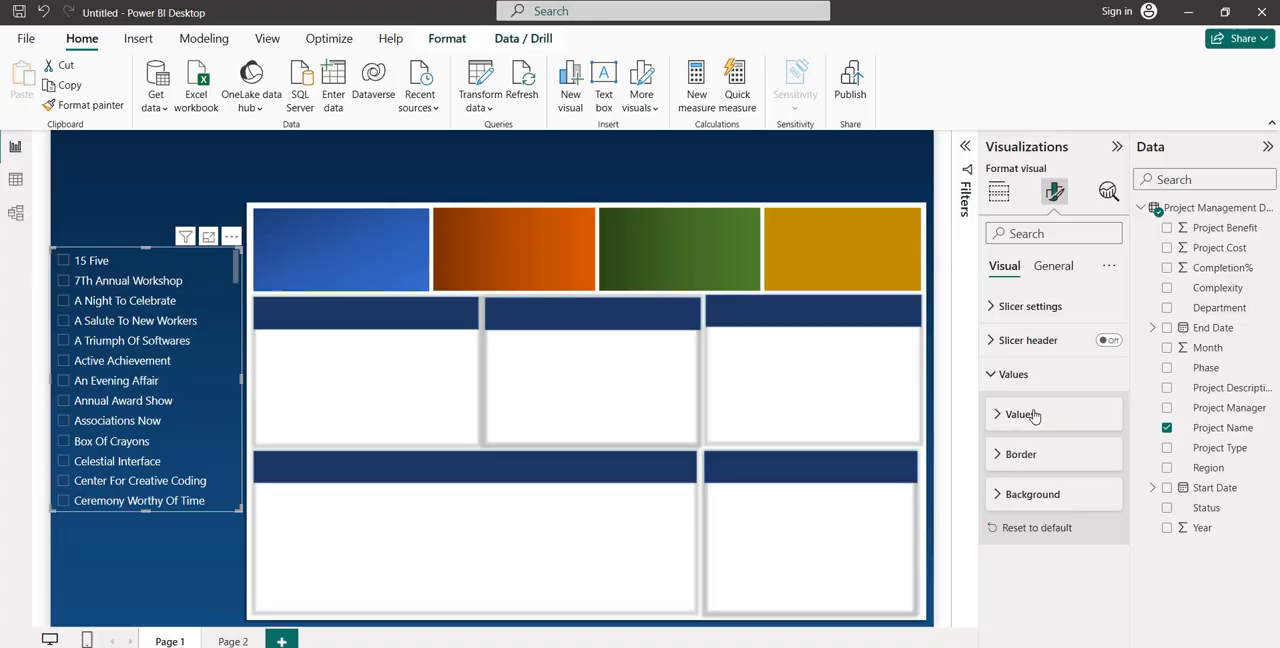
Try a visual border on the Project Name slicer and switch it off again
{"action": "left_click", "coordinate": [1056, 268]}
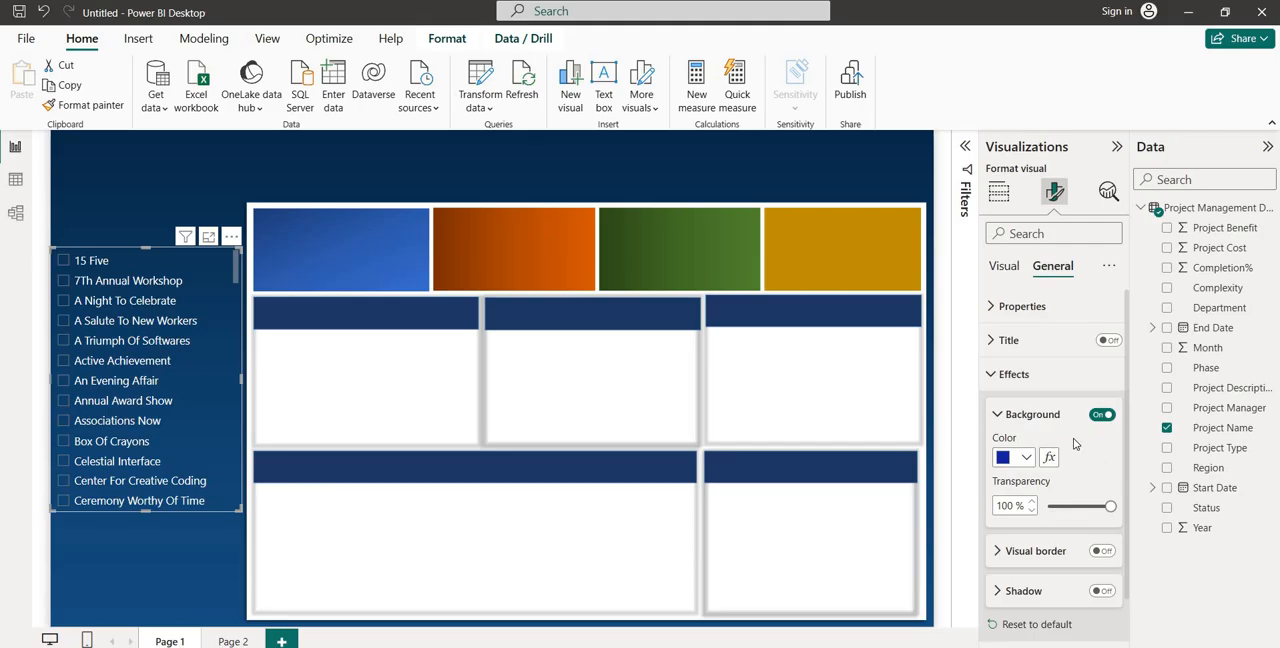
{"action": "scroll", "coordinate": [1075, 444], "scroll_direction": "down", "scroll_amount": 1}
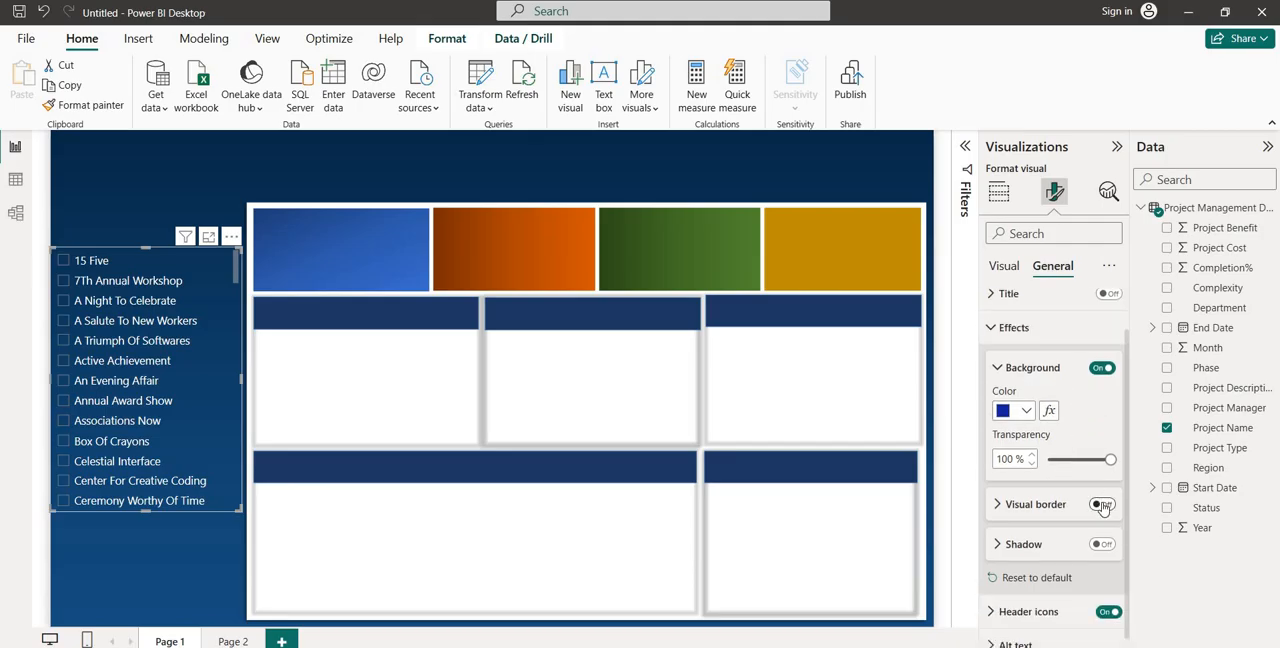
{"action": "left_click", "coordinate": [1101, 505]}
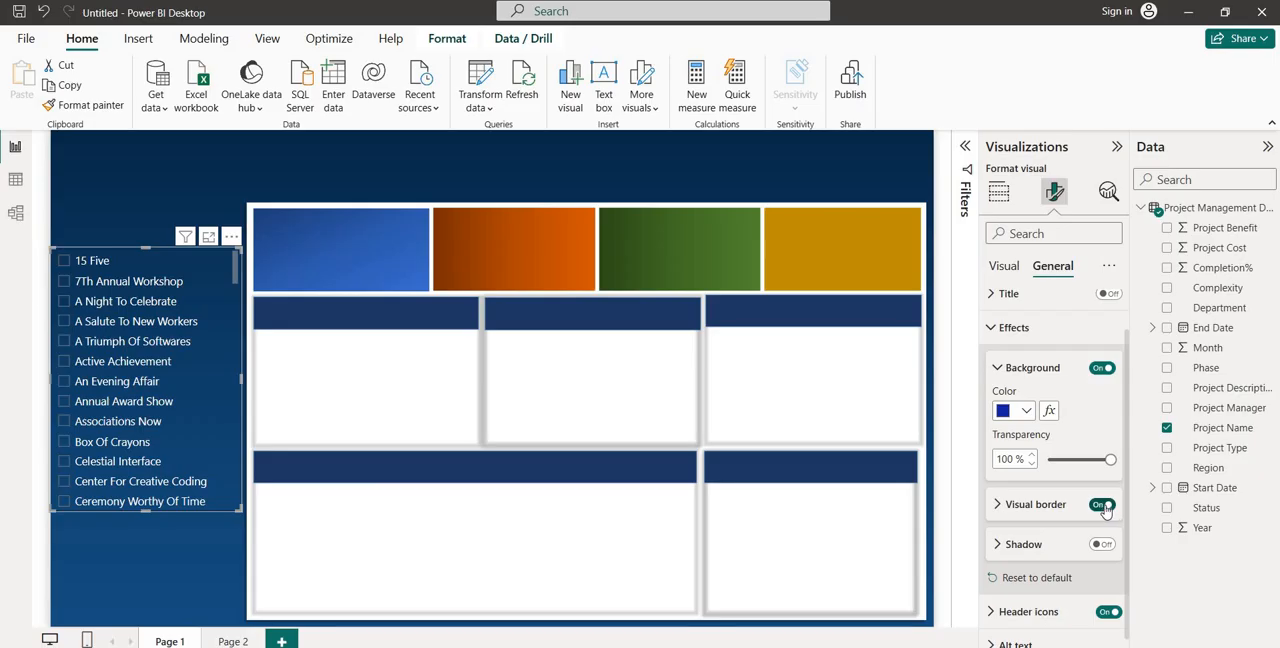
{"action": "left_click", "coordinate": [1102, 505]}
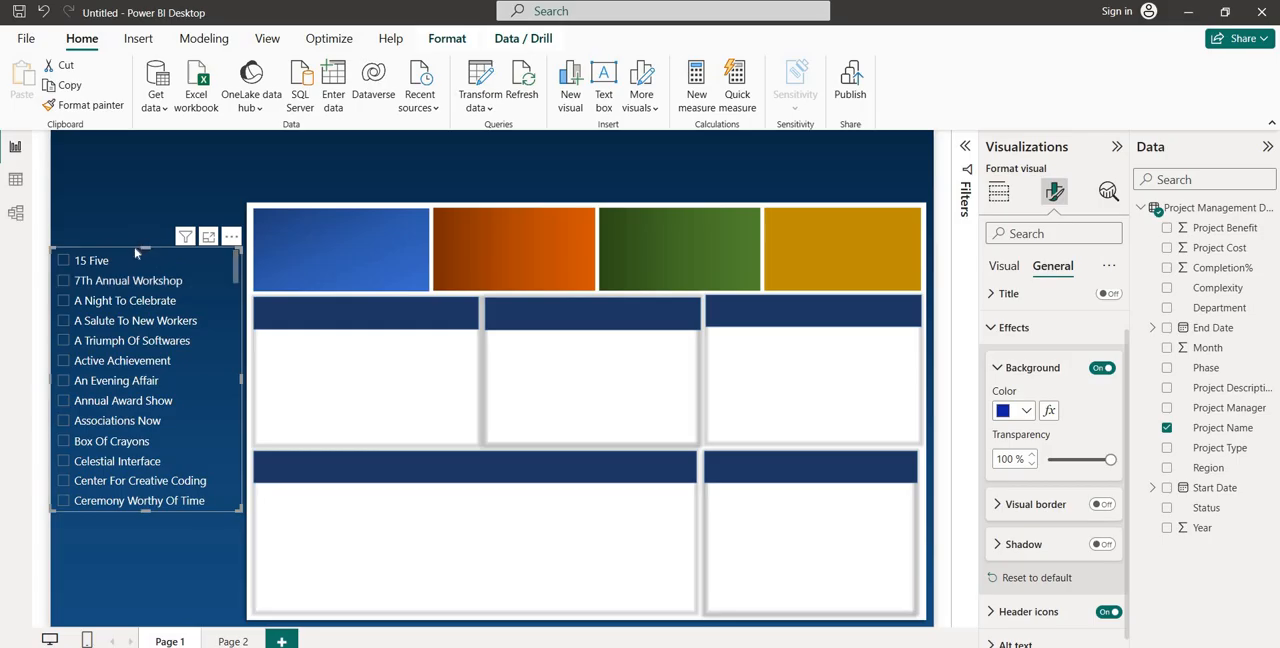
Add a second slicer, place it over the dashboard boxes and fill it with the Region field
{"action": "left_click", "coordinate": [135, 556]}
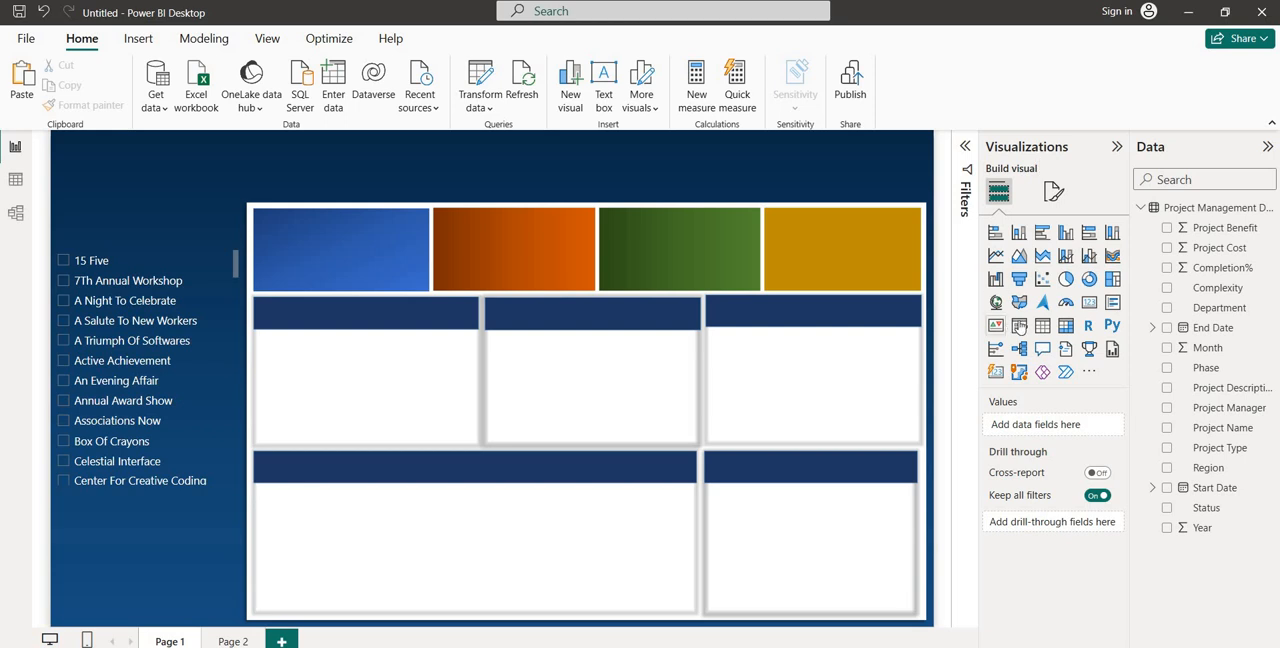
{"action": "left_click", "coordinate": [1019, 327]}
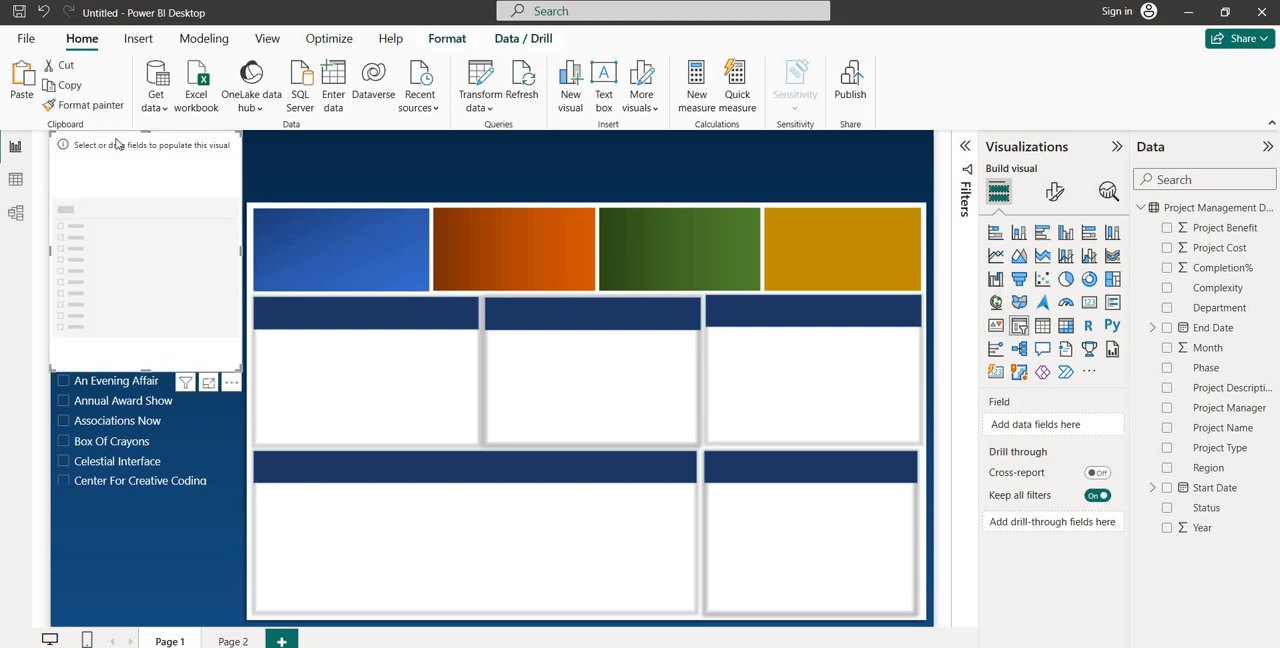
{"action": "left_click_drag", "start_coordinate": [116, 144], "coordinate": [406, 292]}
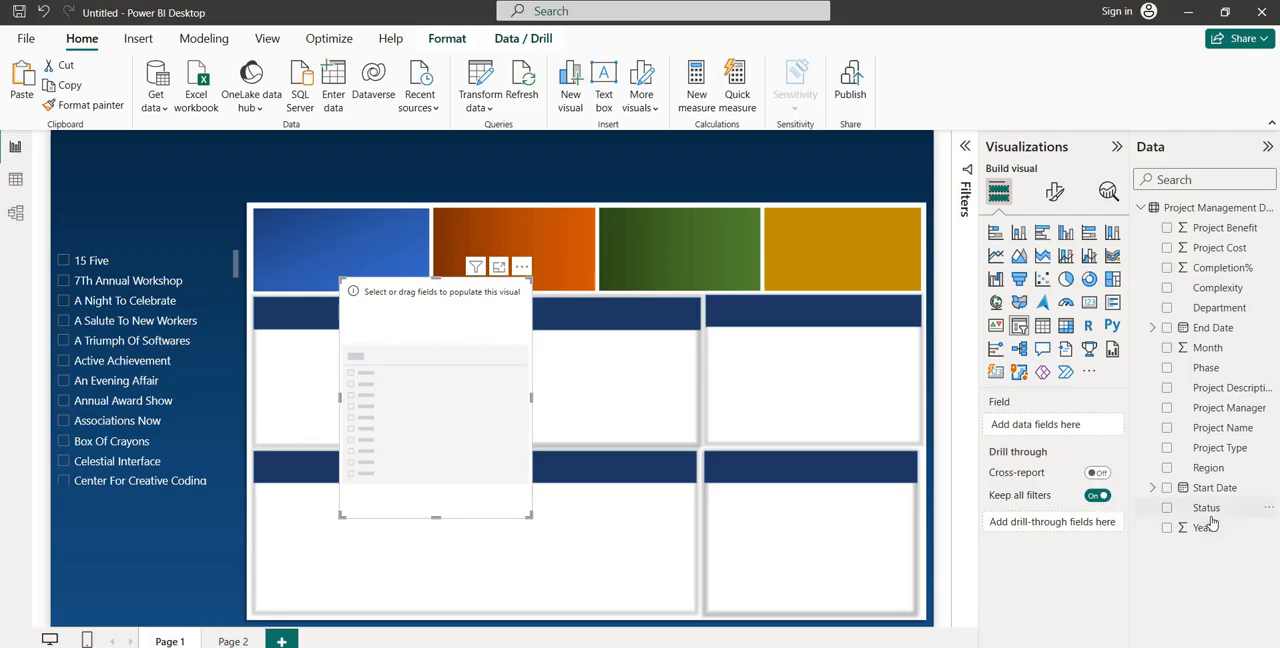
{"action": "left_click_drag", "start_coordinate": [1219, 476], "coordinate": [1068, 437]}
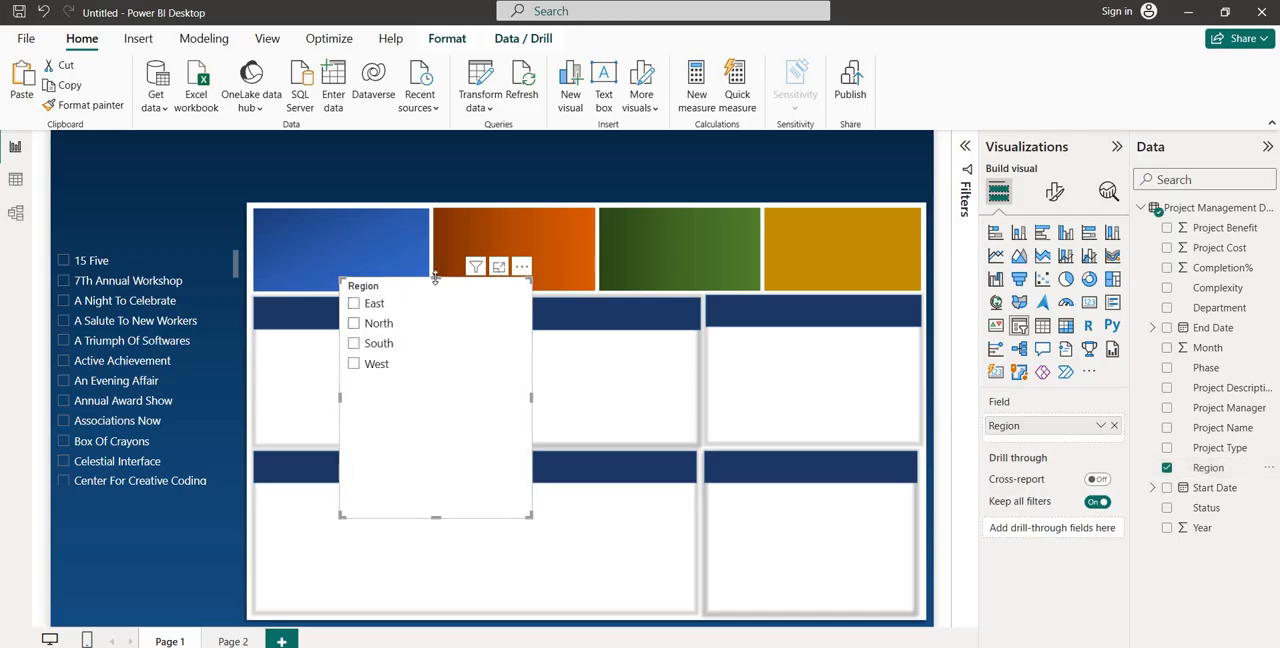
Shrink the Region slicer and fit it beneath the project list, shortening the Project Name slicer to leave a gap between them
{"action": "left_click_drag", "start_coordinate": [435, 278], "coordinate": [148, 512]}
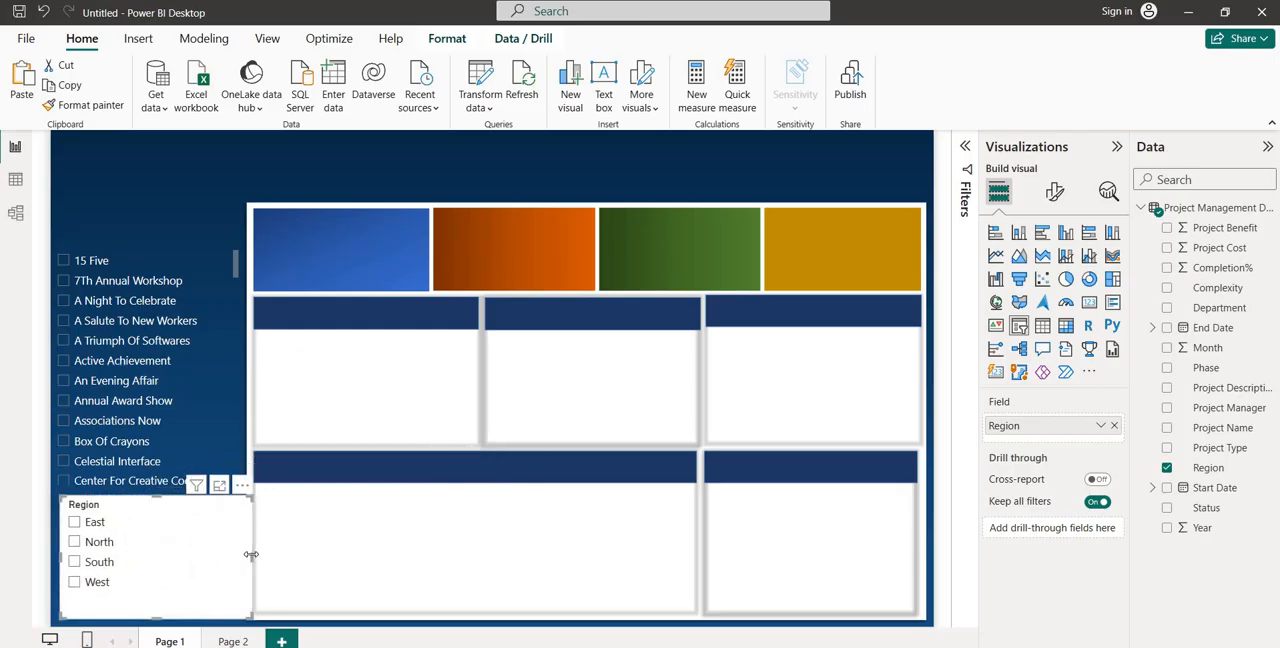
{"action": "left_click_drag", "start_coordinate": [251, 554], "coordinate": [222, 562]}
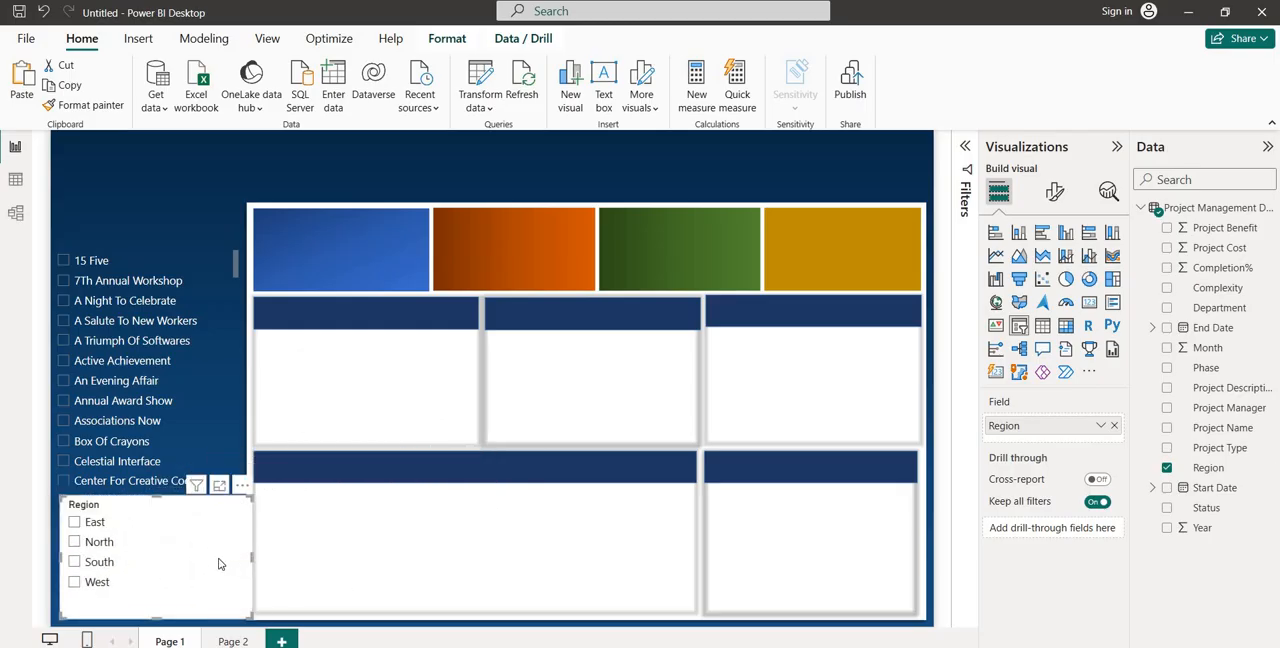
{"action": "left_click", "coordinate": [155, 252]}
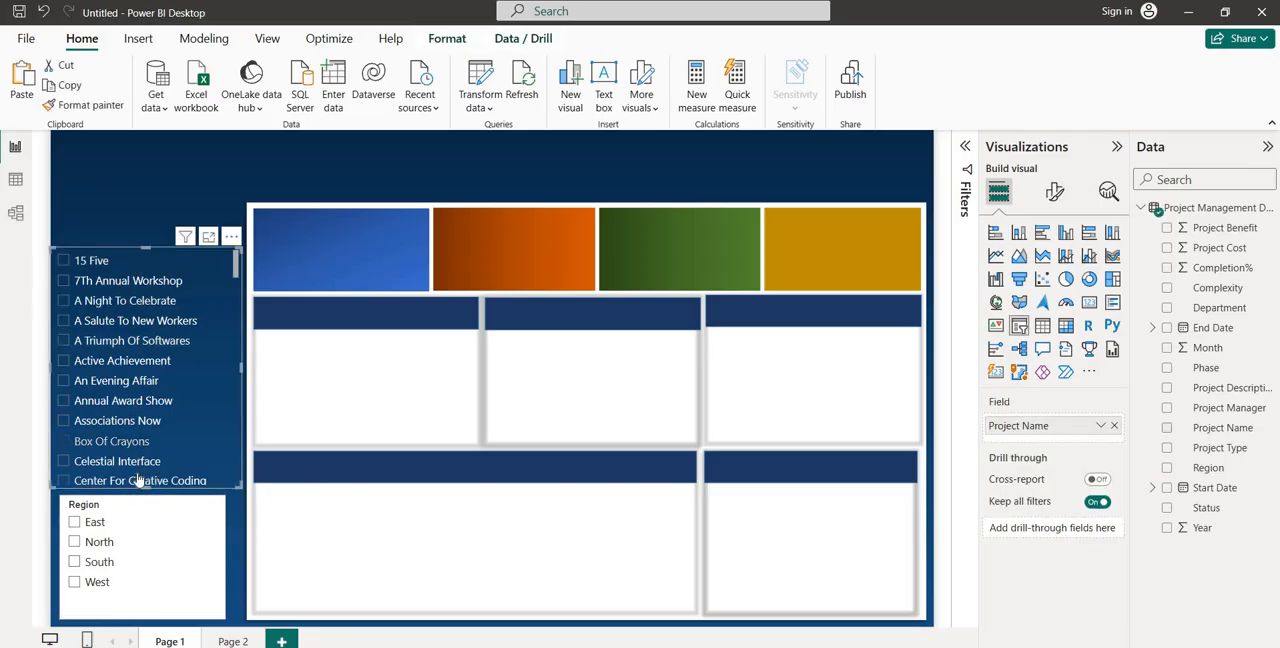
{"action": "left_click_drag", "start_coordinate": [145, 486], "coordinate": [145, 444]}
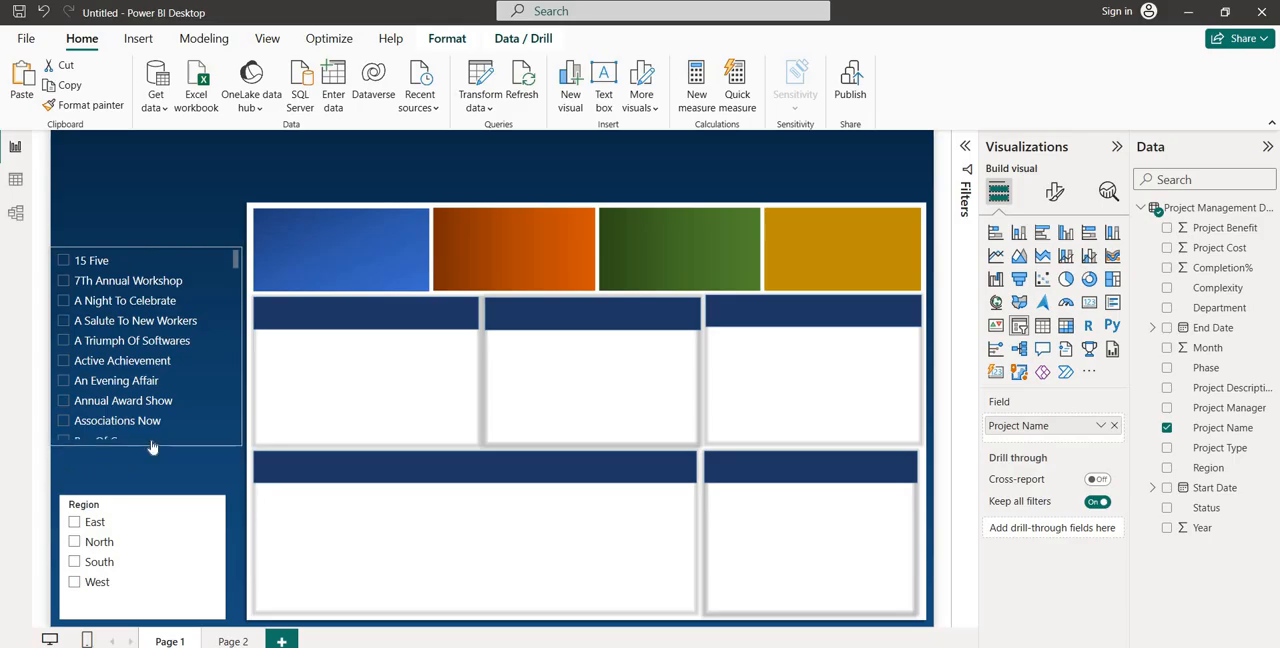
Turn off the Region slicer's header and set its values' font color to white
{"action": "left_click", "coordinate": [145, 496]}
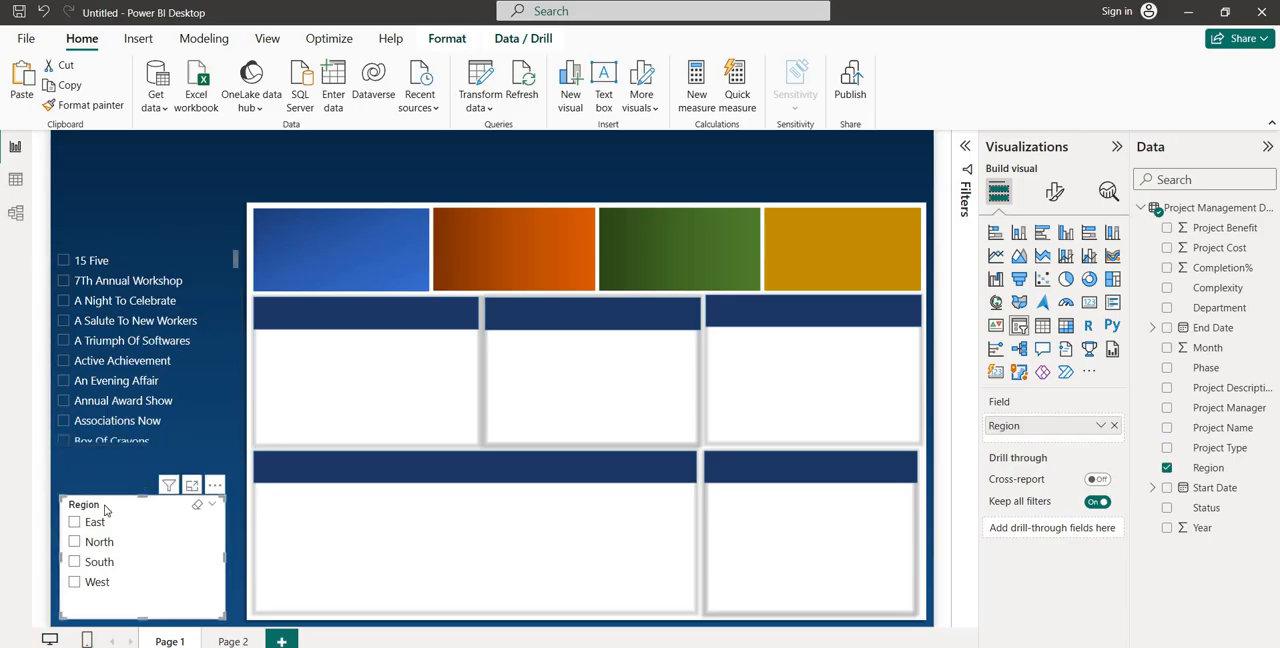
{"action": "left_click", "coordinate": [1055, 194]}
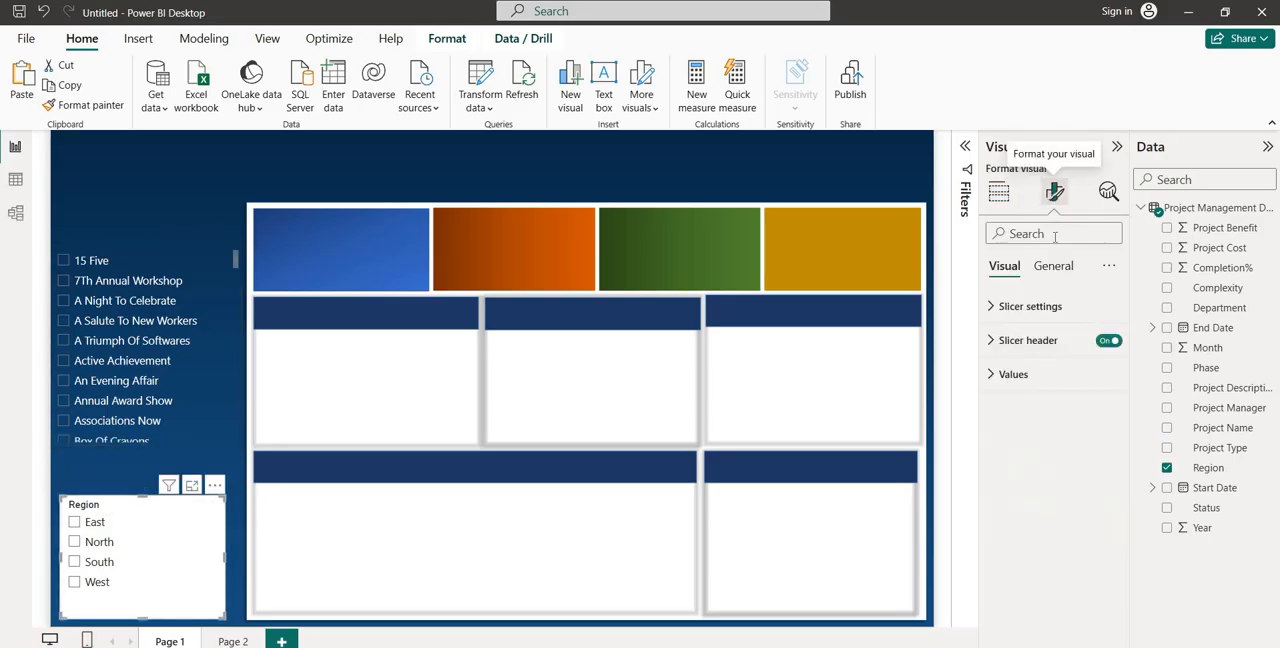
{"action": "left_click", "coordinate": [1108, 341]}
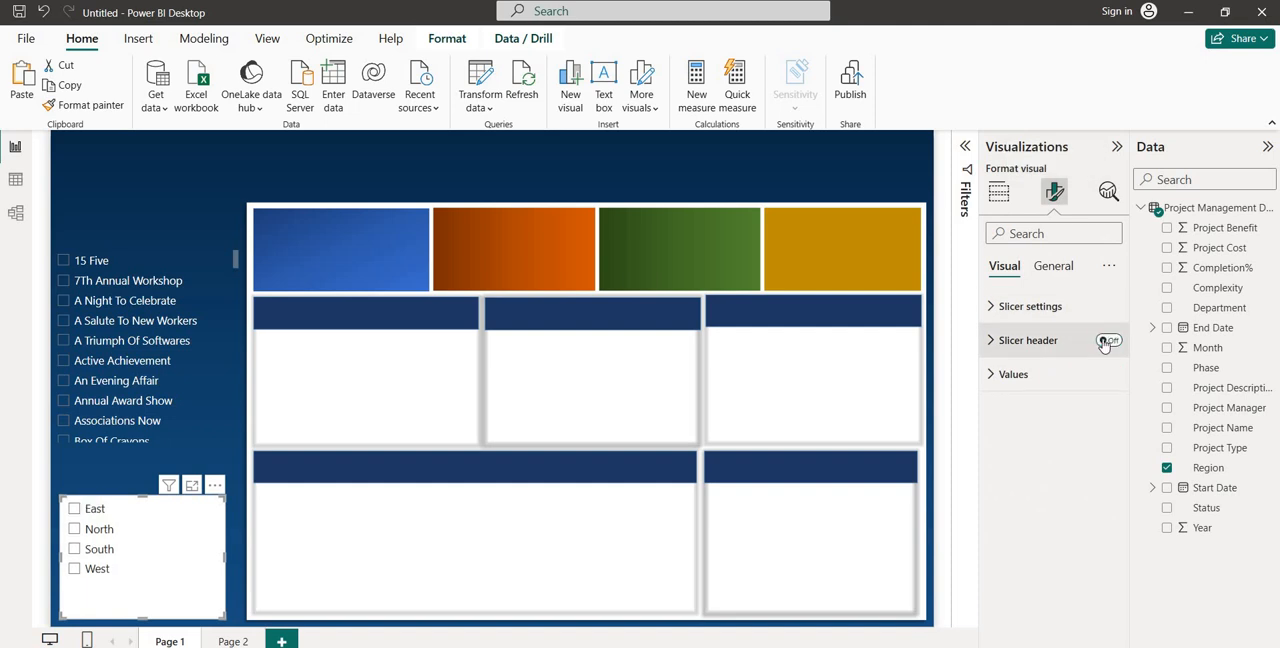
{"action": "left_click", "coordinate": [1015, 374]}
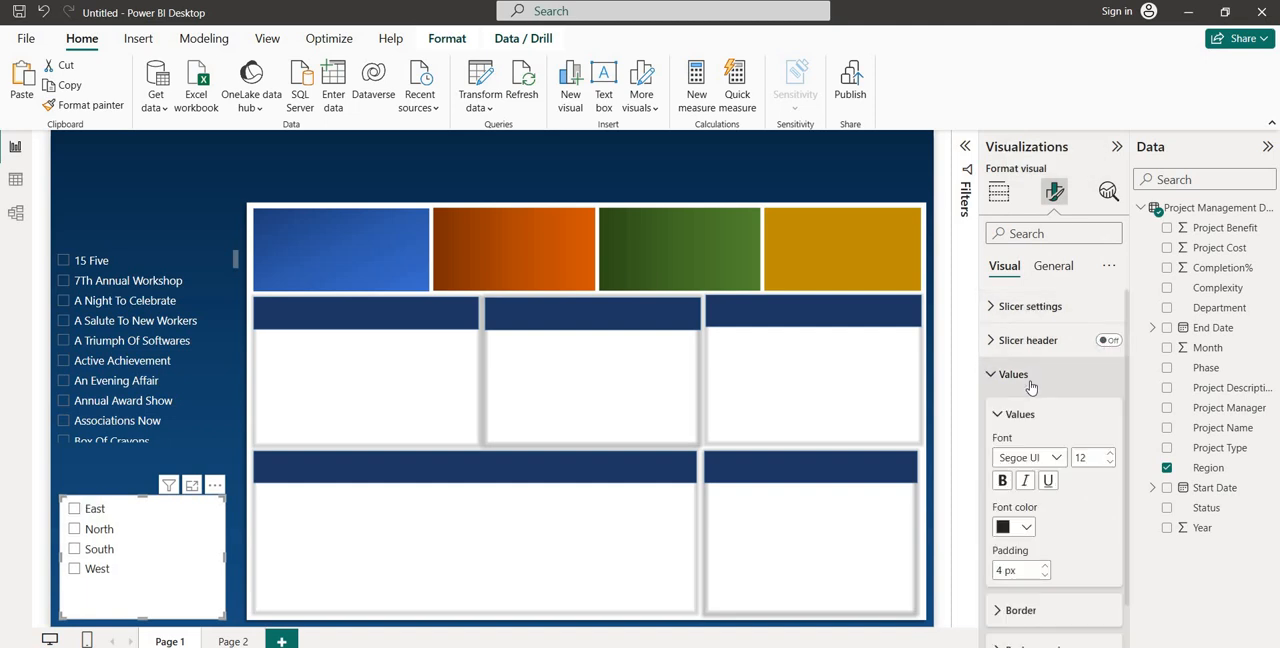
{"action": "left_click", "coordinate": [1021, 527]}
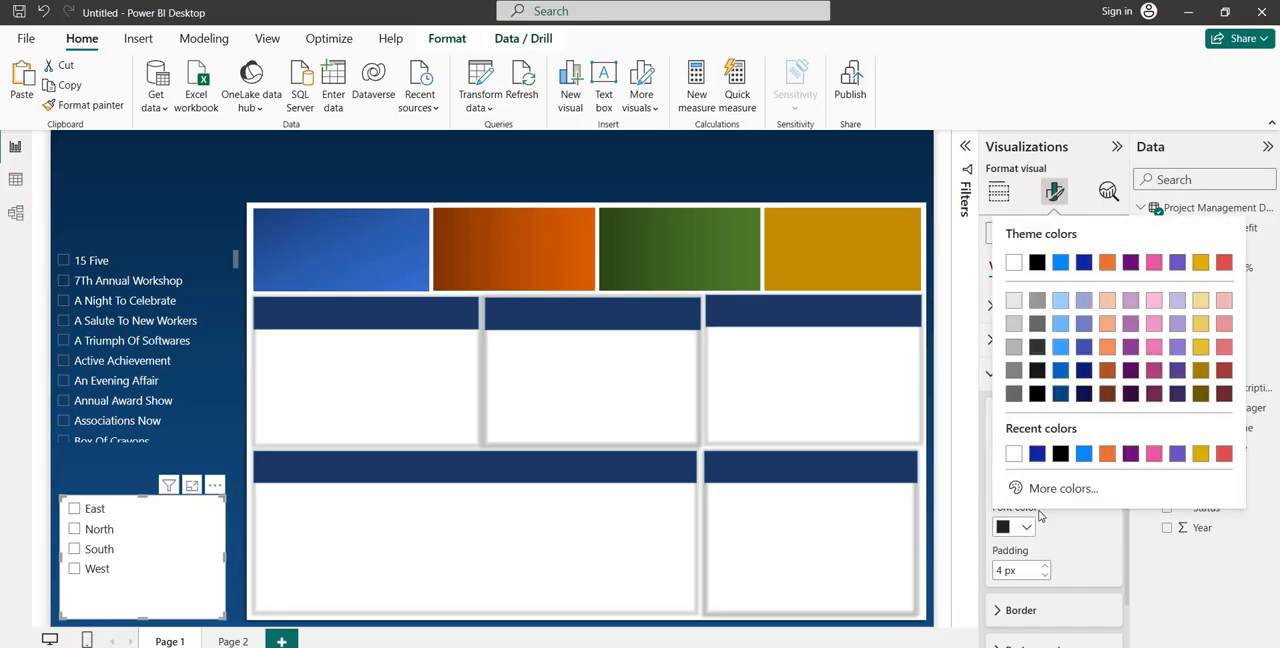
{"action": "left_click", "coordinate": [1011, 456]}
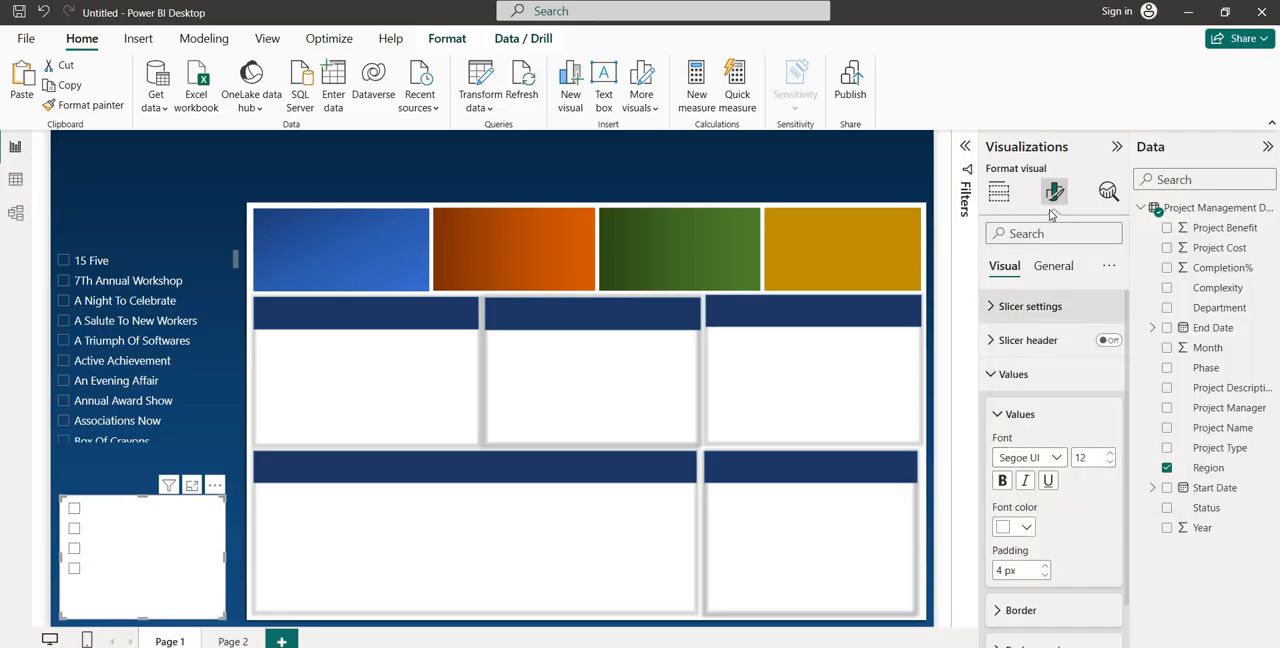
Set the Region slicer's background color to dark blue with 100% transparency
{"action": "left_click", "coordinate": [1052, 274]}
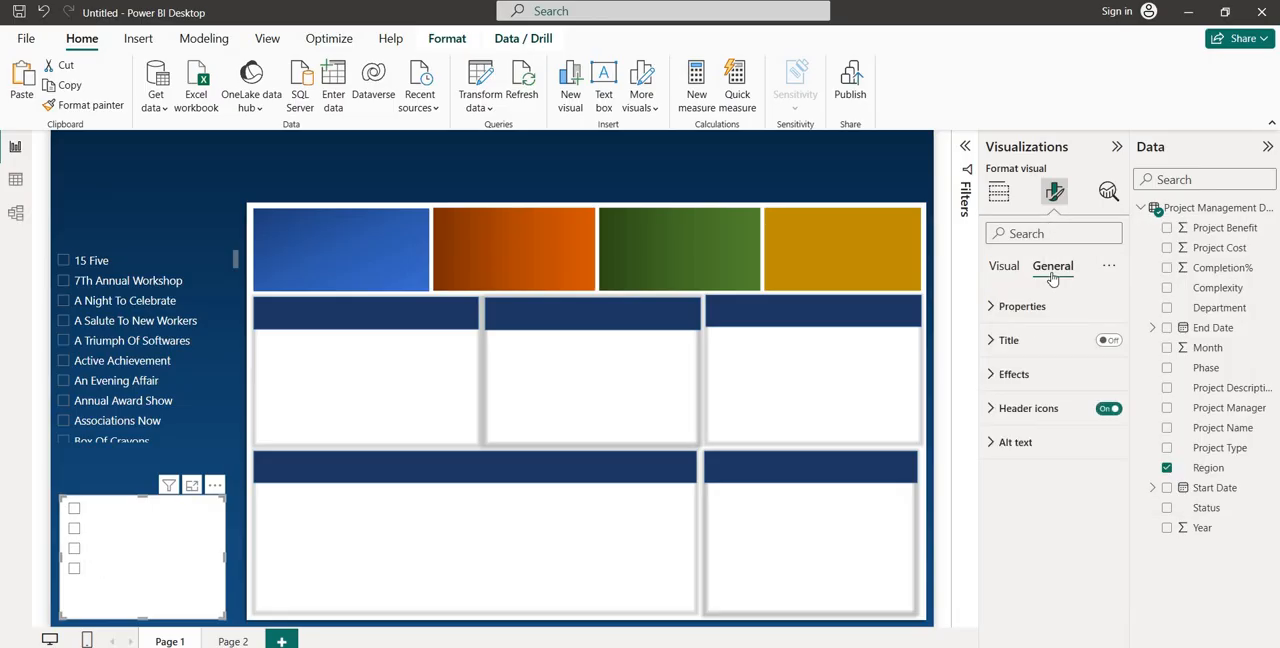
{"action": "left_click", "coordinate": [1024, 383]}
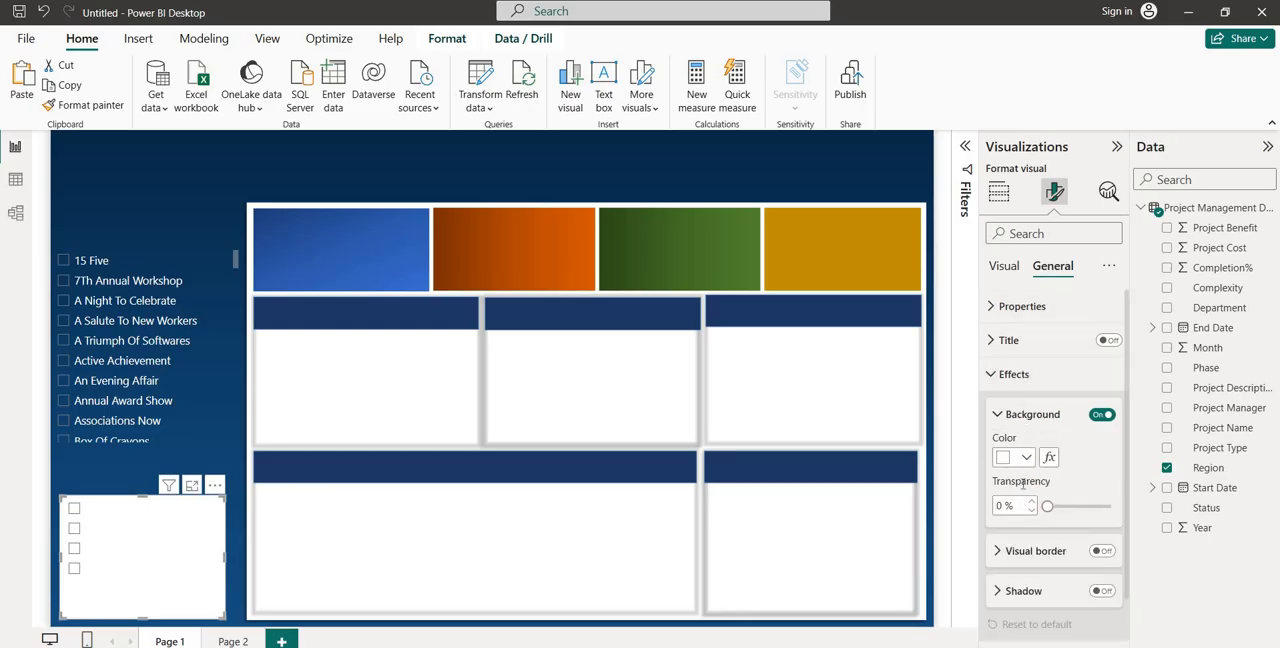
{"action": "left_click", "coordinate": [1025, 457]}
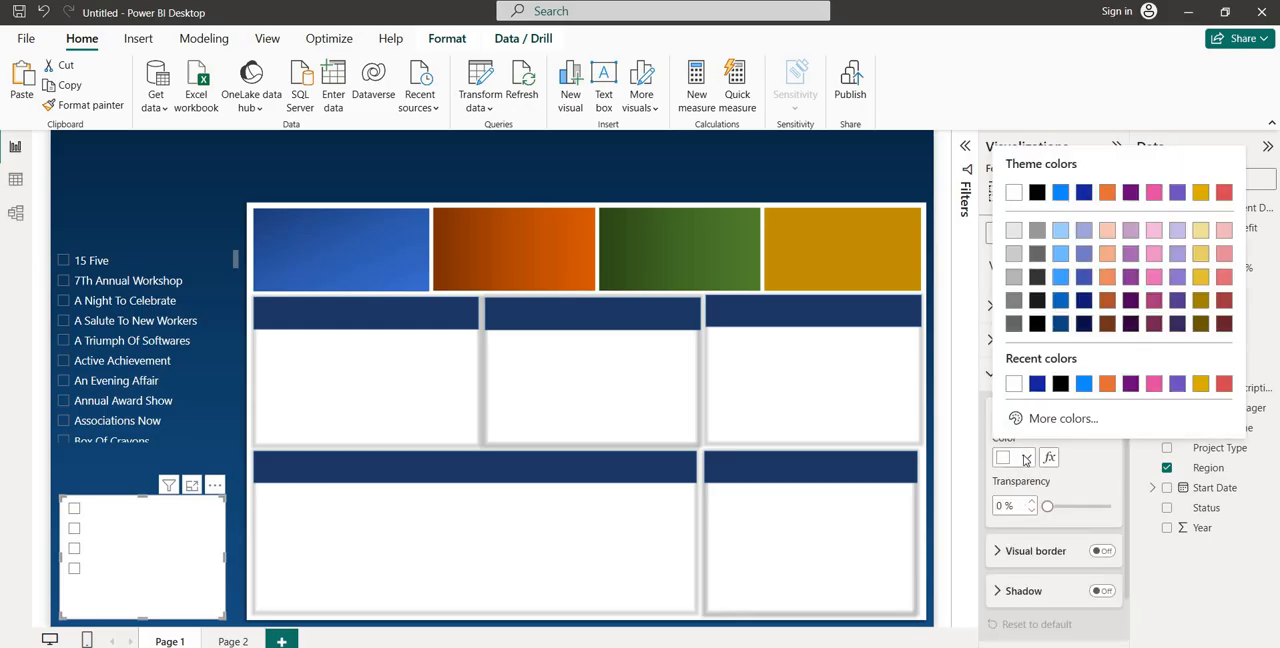
{"action": "left_click", "coordinate": [1038, 386]}
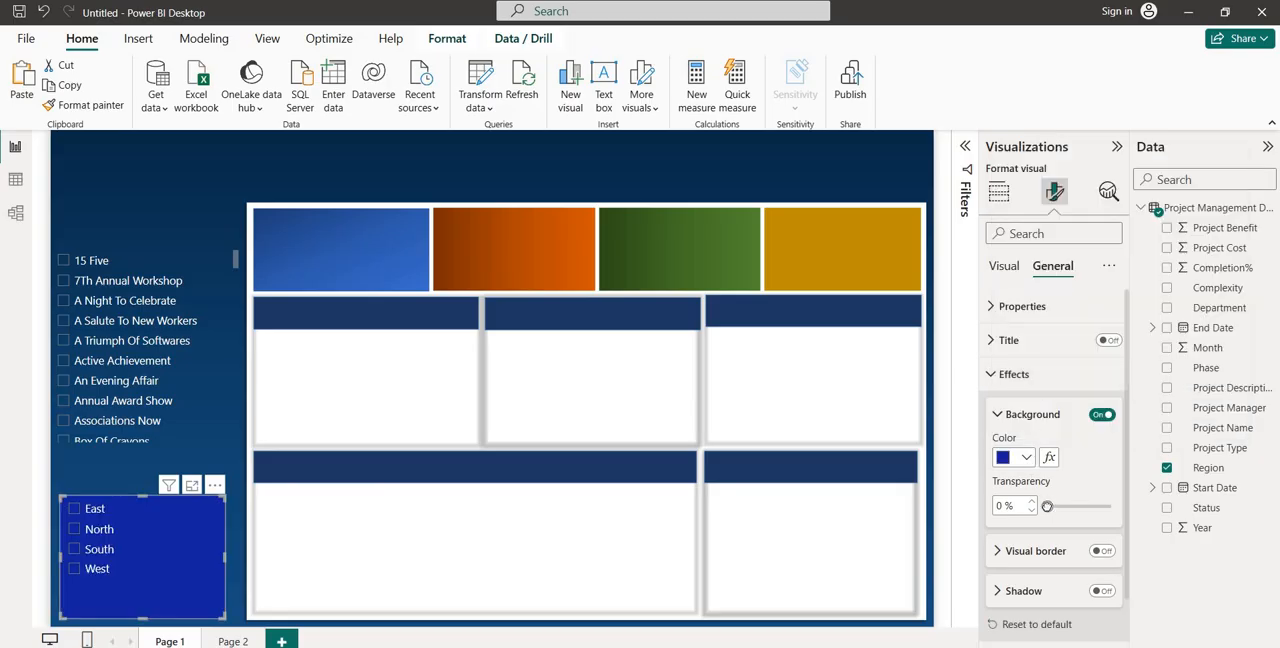
{"action": "left_click_drag", "start_coordinate": [1047, 506], "coordinate": [1110, 506]}
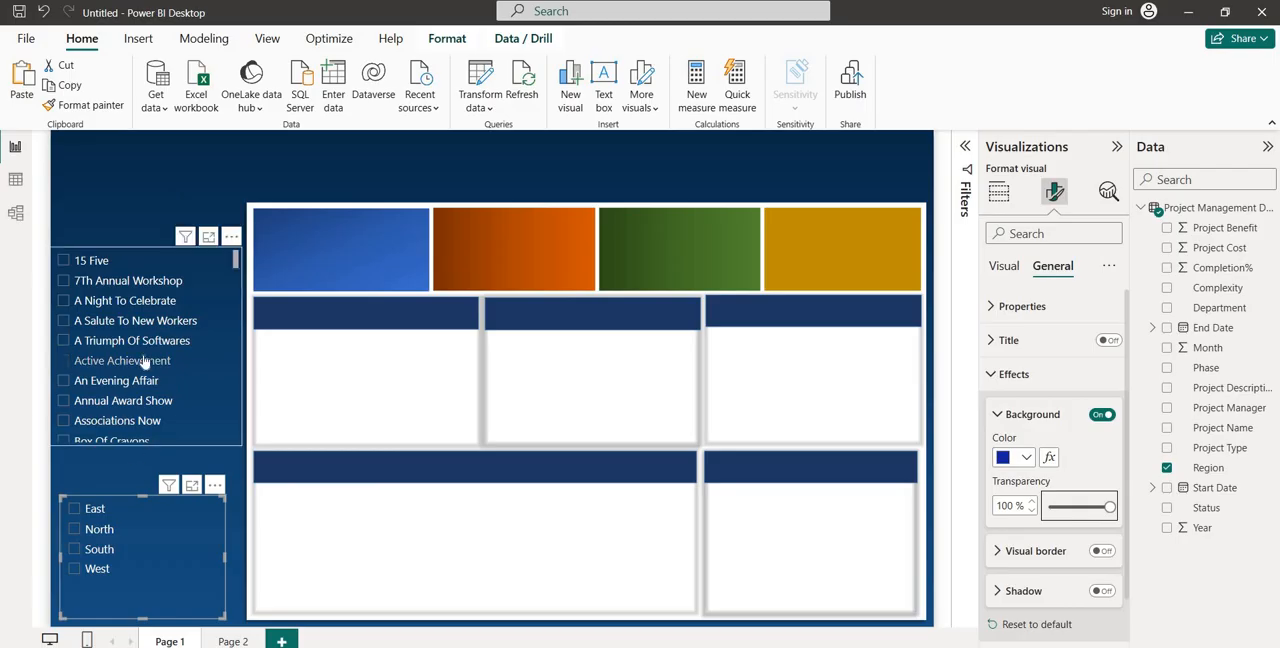
{"action": "left_click", "coordinate": [100, 212]}
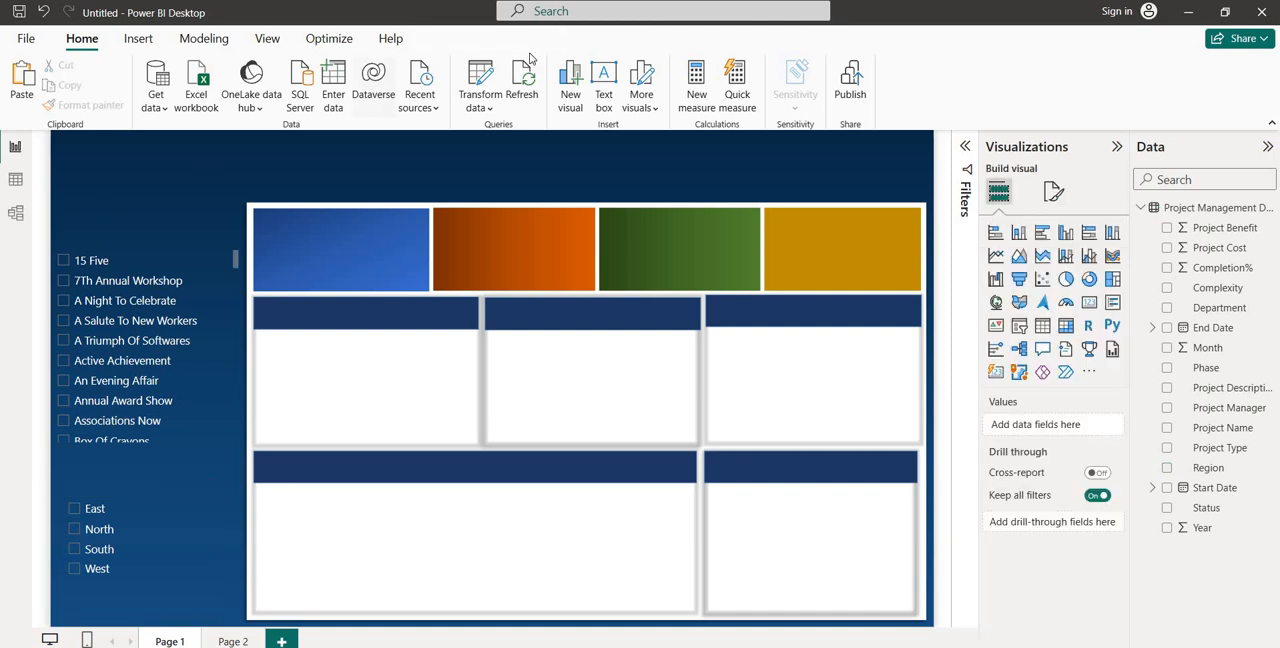
Insert a text box on the page and enter the label "SELECT PROJECT :"
{"action": "left_click", "coordinate": [137, 40]}
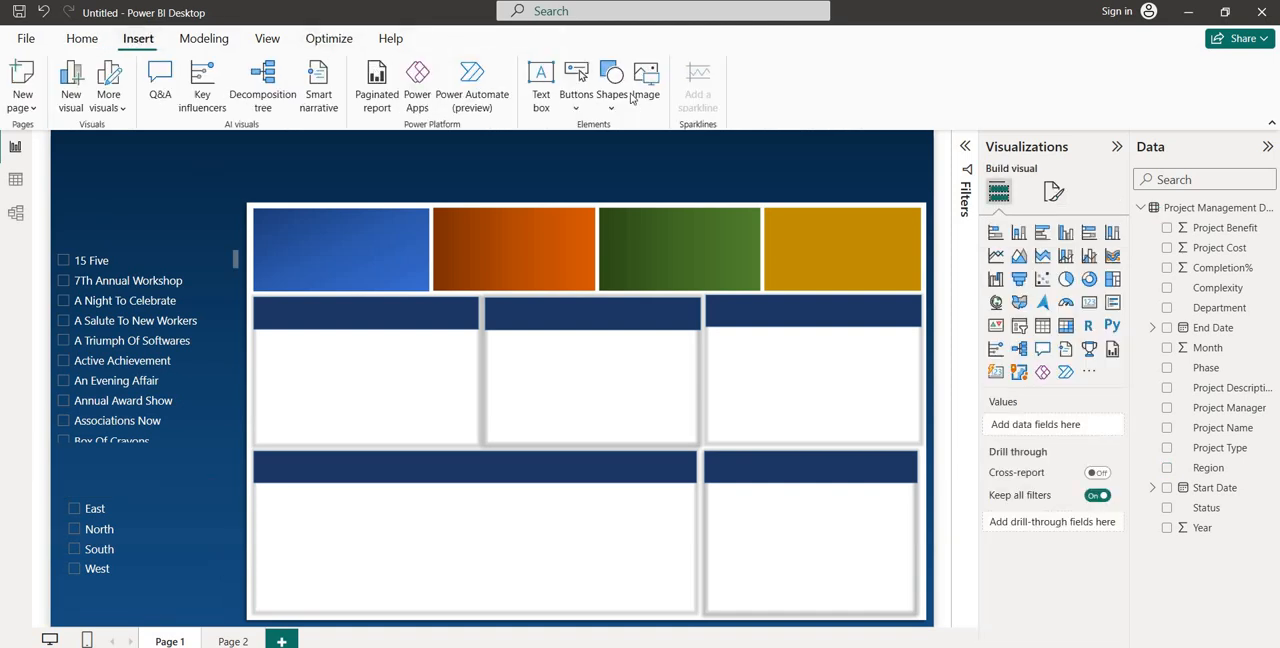
{"action": "left_click", "coordinate": [541, 96]}
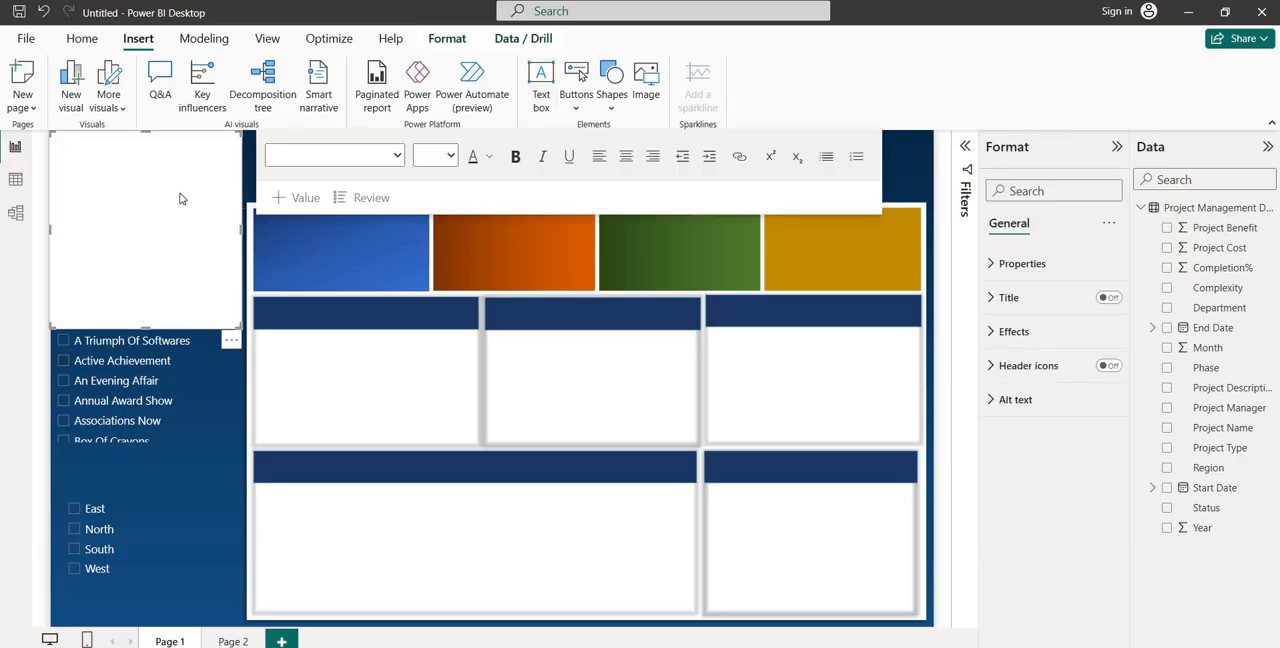
{"action": "left_click", "coordinate": [169, 173]}
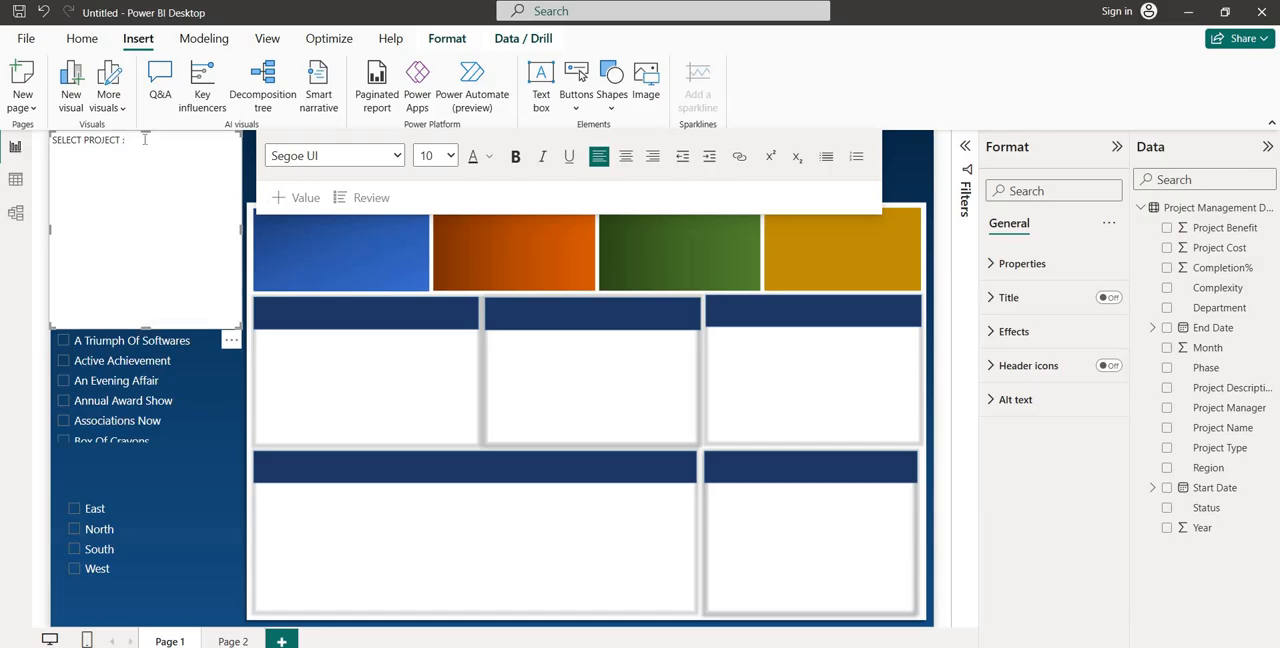
Make the "SELECT PROJECT :" text bold at size 11, and shrink and move its text box directly above the project list
{"action": "left_click_drag", "start_coordinate": [144, 139], "coordinate": [40, 144]}
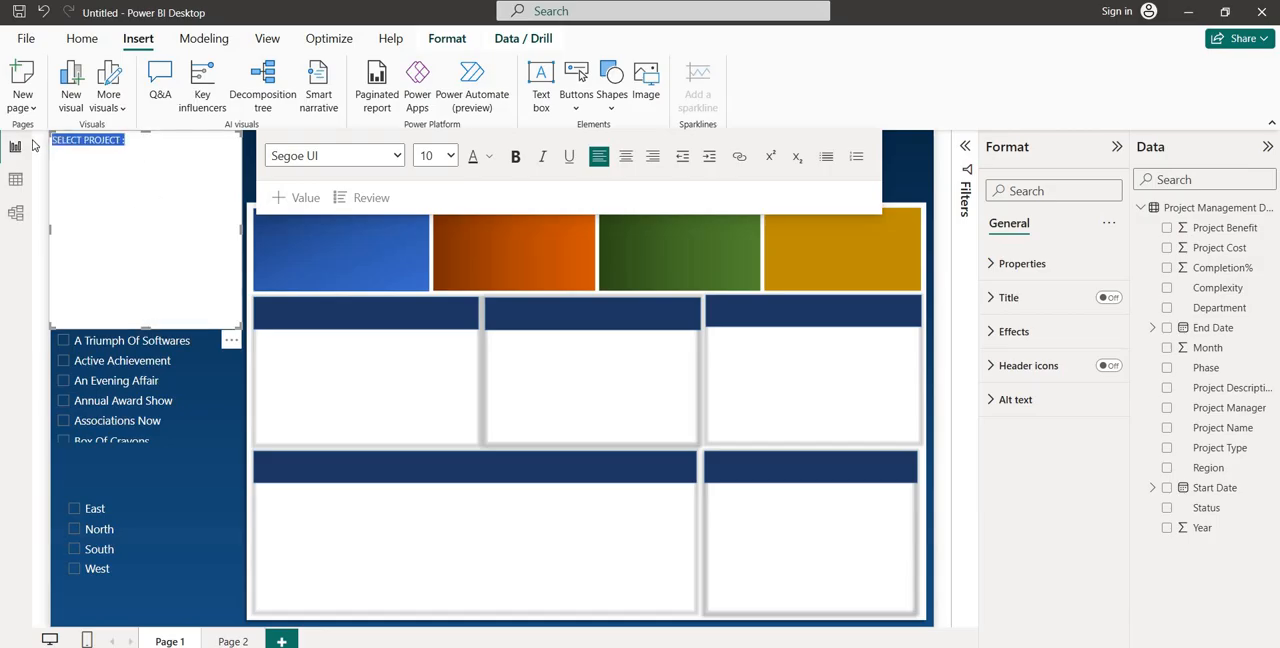
{"action": "left_click", "coordinate": [514, 158]}
{"action": "left_click", "coordinate": [451, 155]}
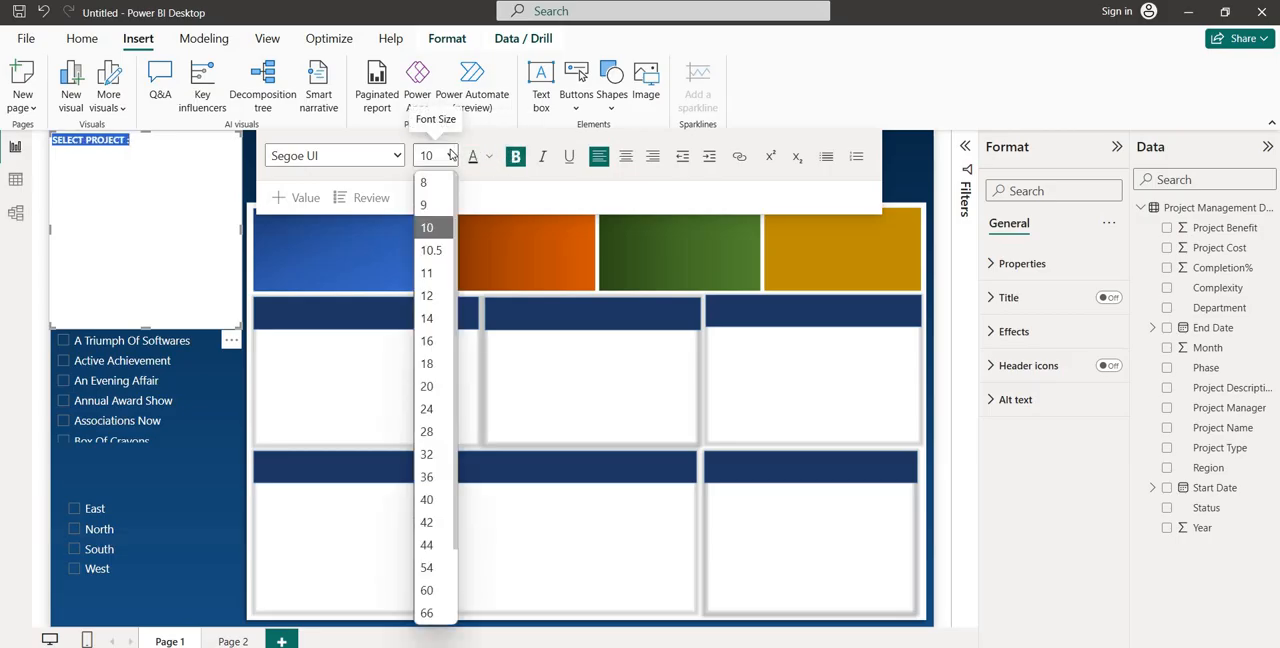
{"action": "left_click", "coordinate": [431, 252]}
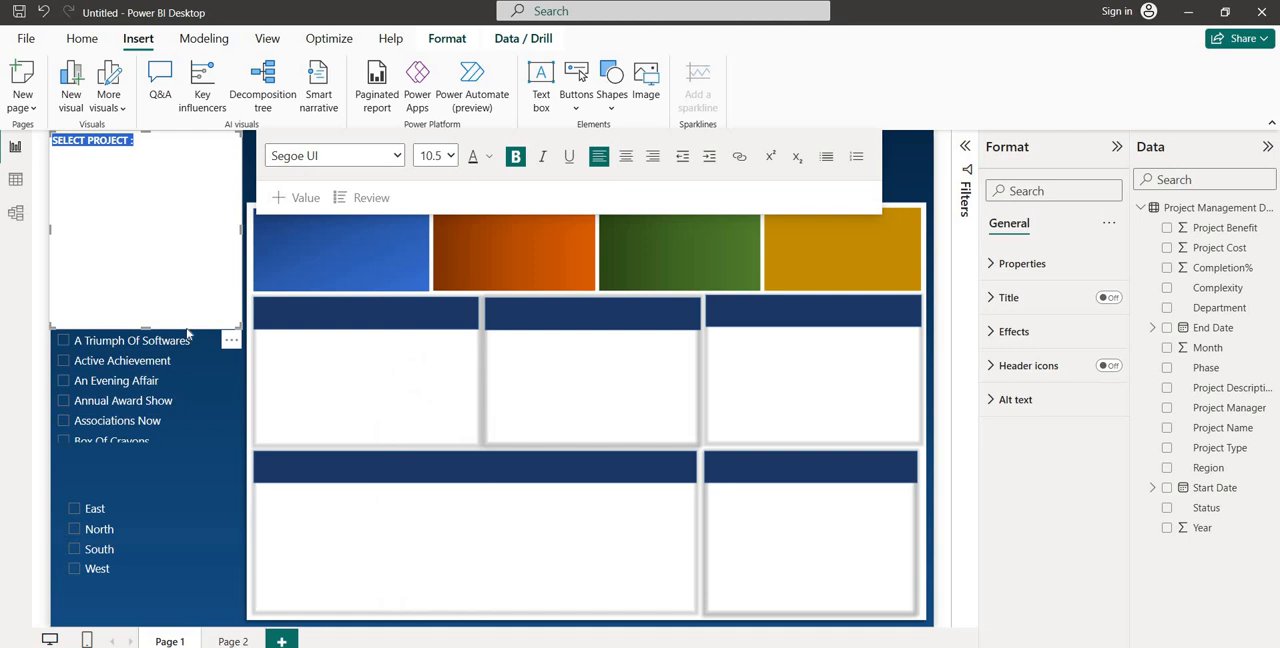
{"action": "left_click", "coordinate": [449, 156]}
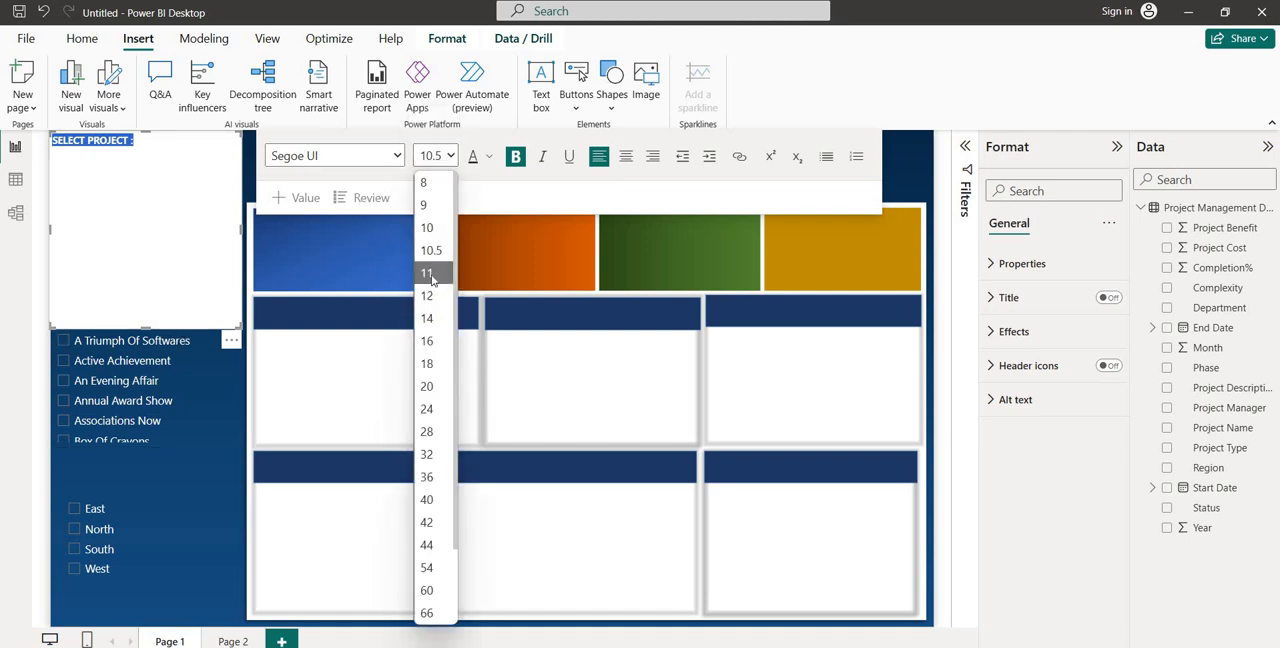
{"action": "left_click", "coordinate": [431, 274]}
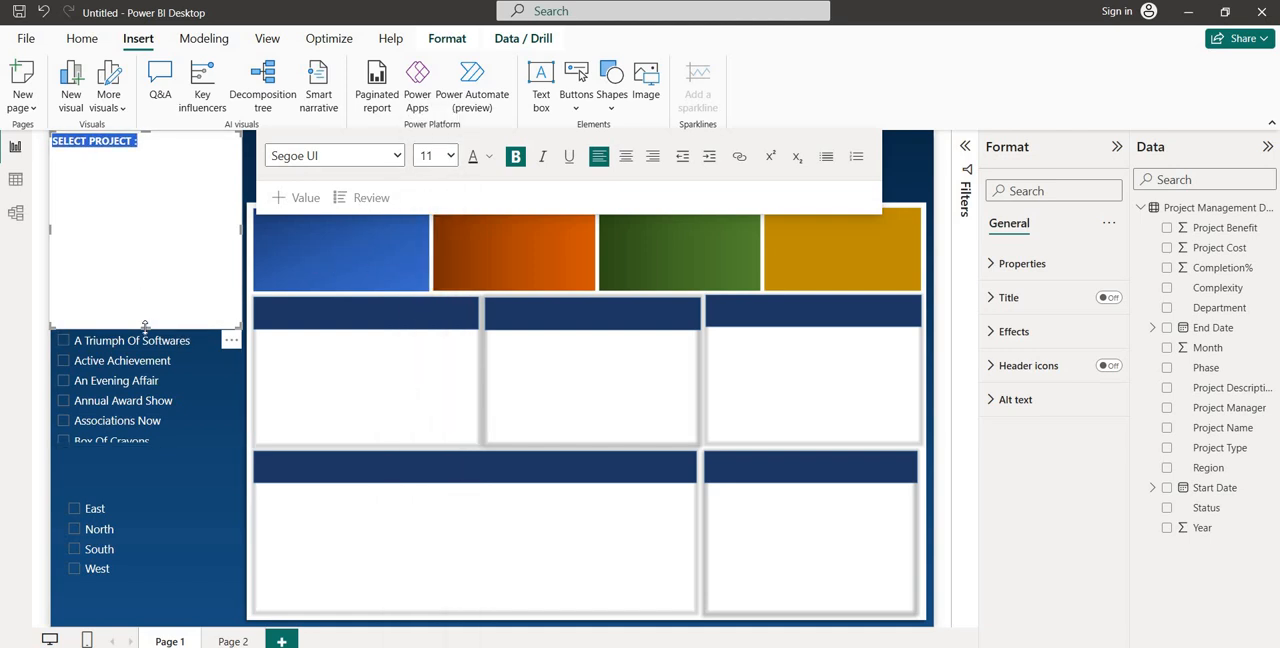
{"action": "left_click_drag", "start_coordinate": [146, 327], "coordinate": [146, 170]}
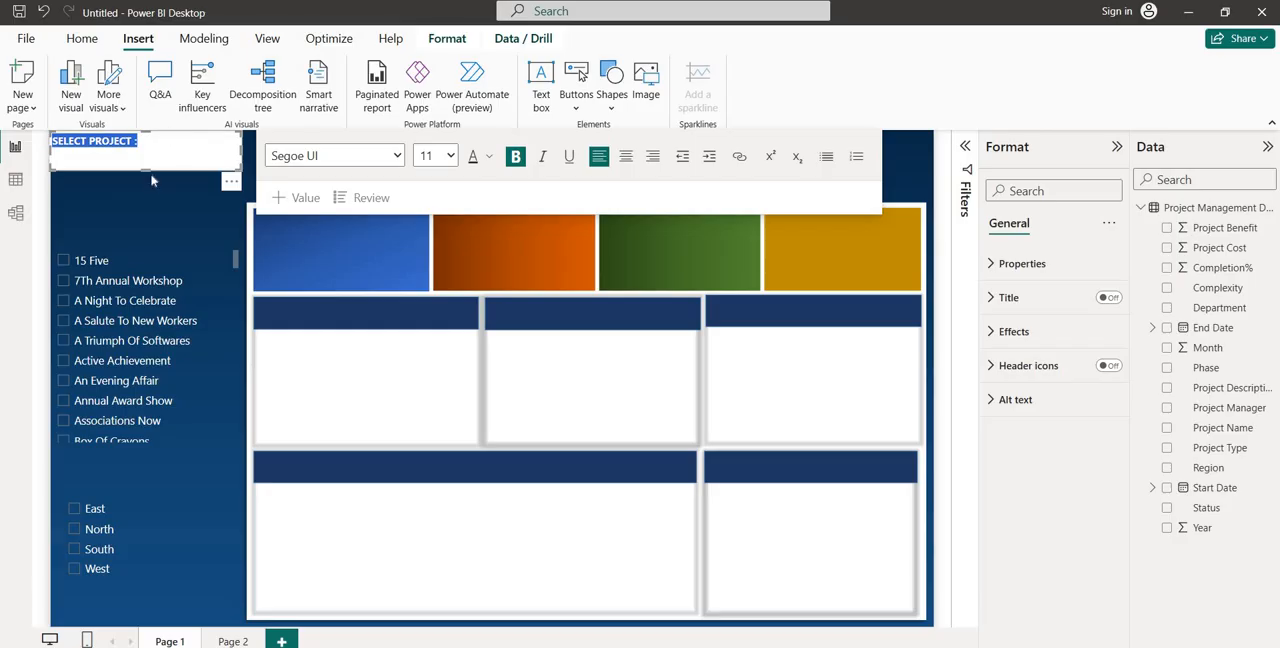
{"action": "left_click_drag", "start_coordinate": [153, 176], "coordinate": [158, 249]}
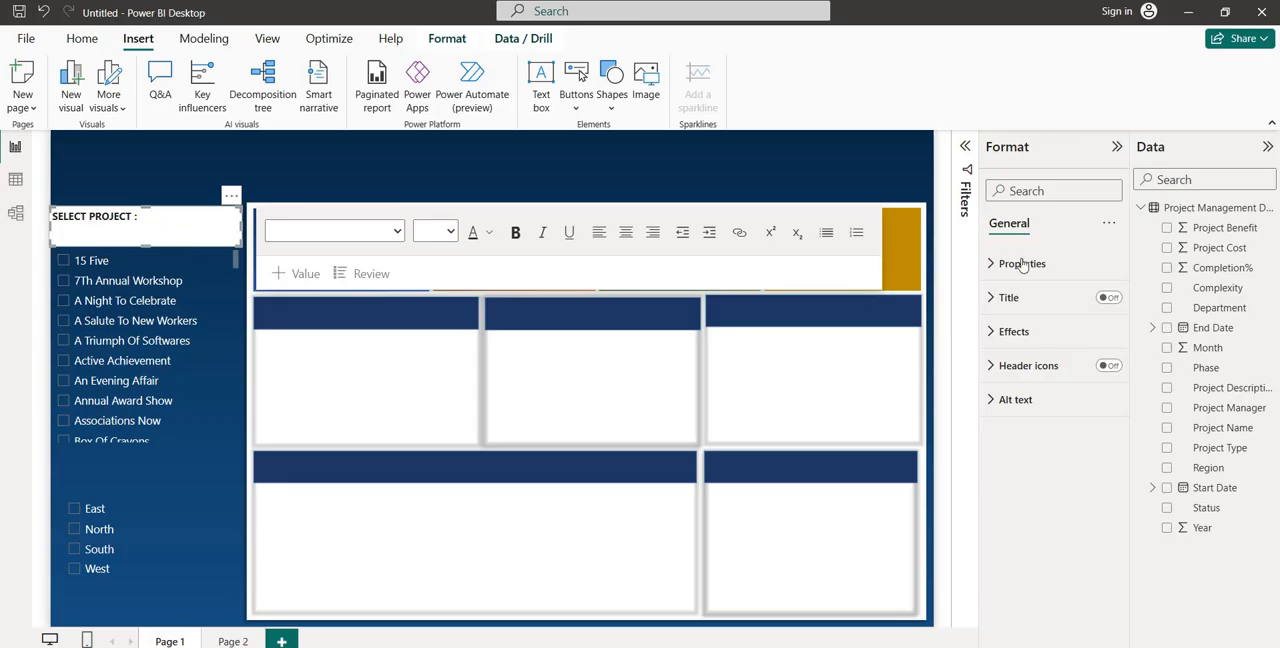
Set the "SELECT PROJECT :" text box's background color to dark blue with 100% transparency
{"action": "left_click", "coordinate": [1014, 331]}
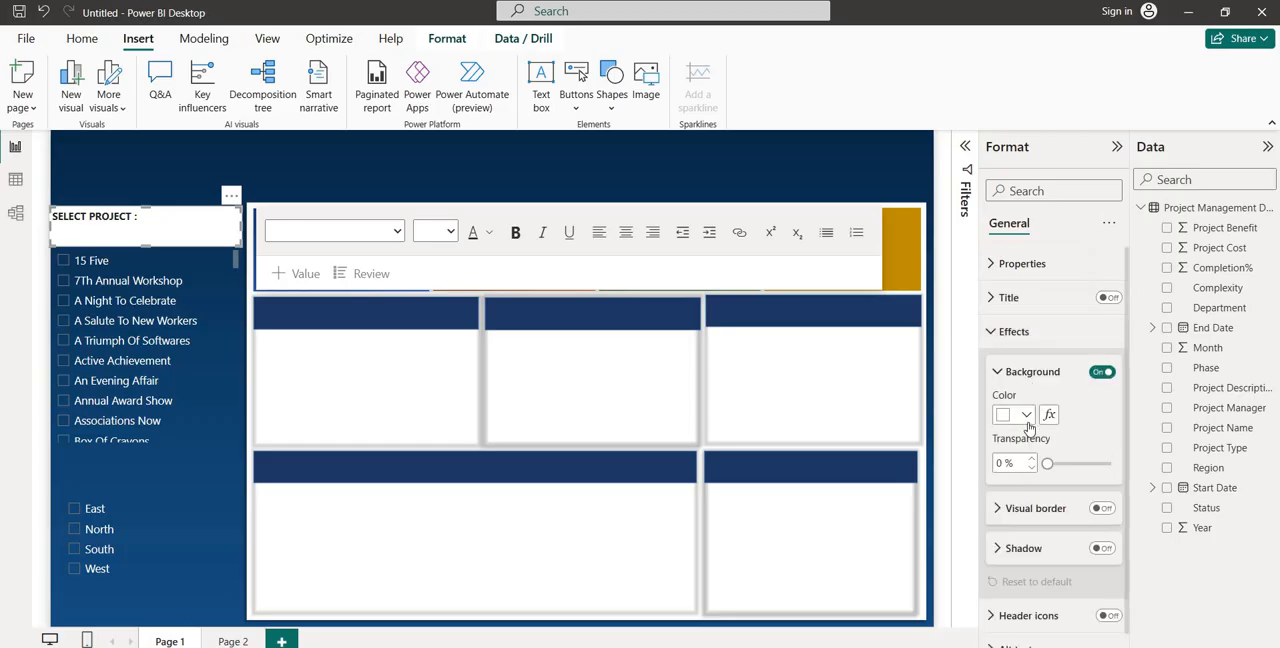
{"action": "left_click", "coordinate": [1027, 415]}
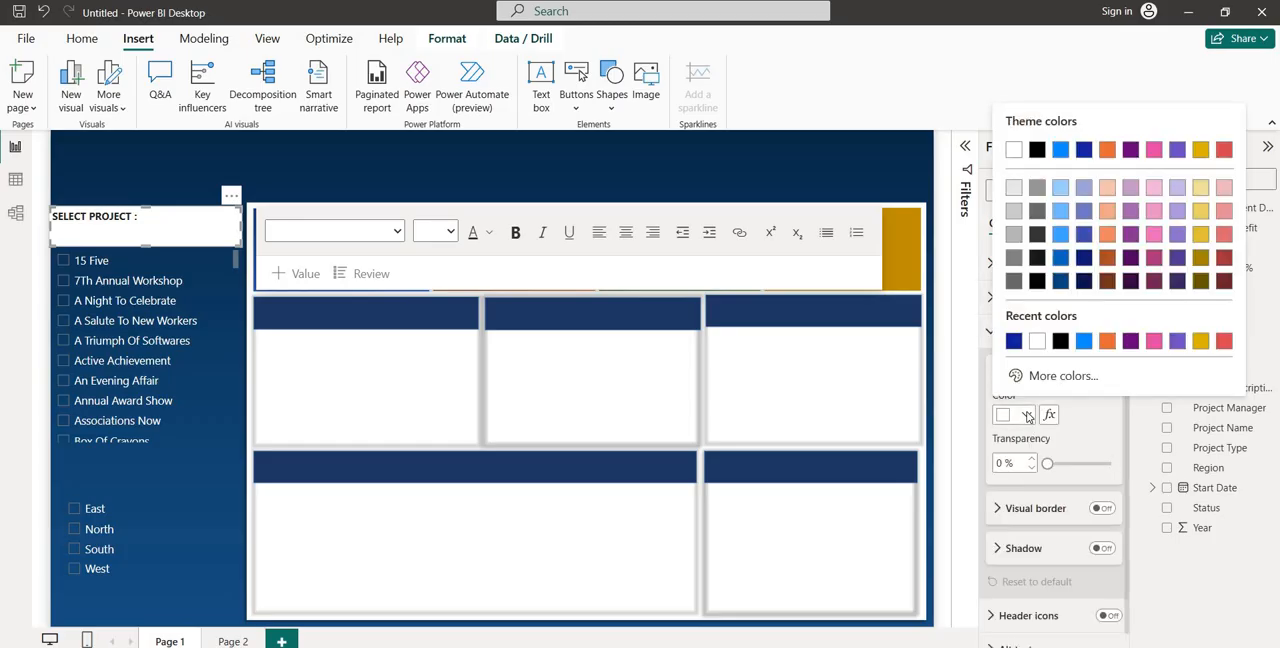
{"action": "left_click", "coordinate": [1012, 342]}
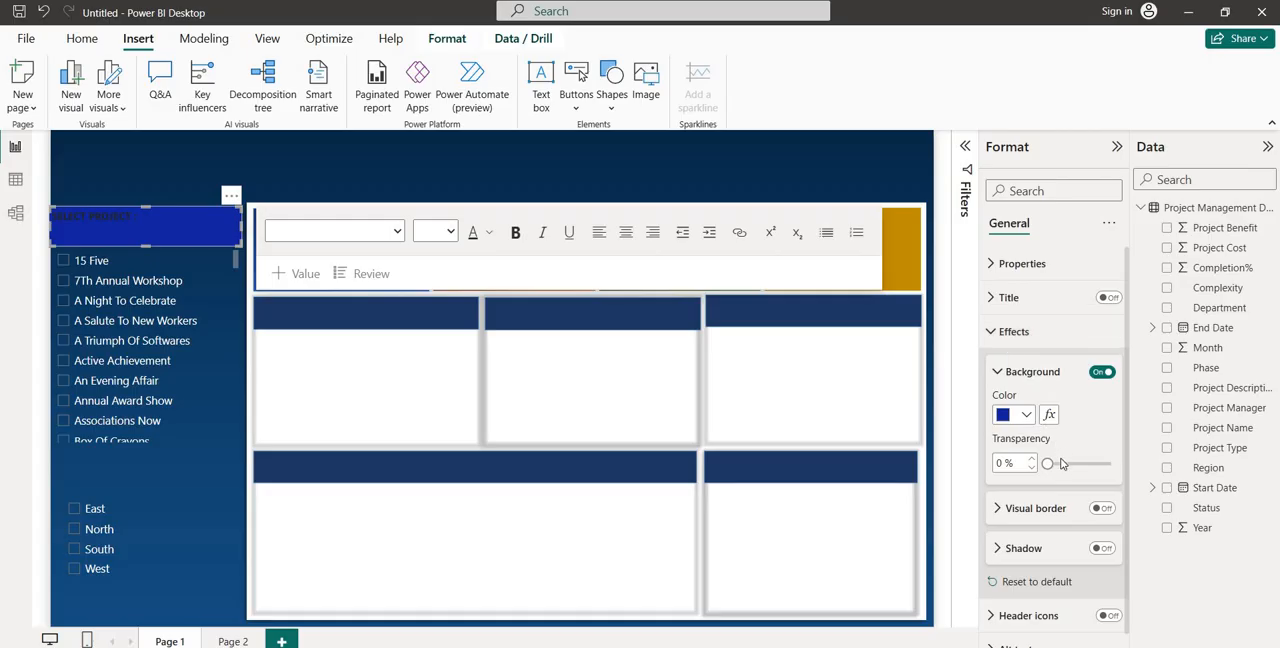
{"action": "left_click_drag", "start_coordinate": [1047, 464], "coordinate": [1122, 464]}
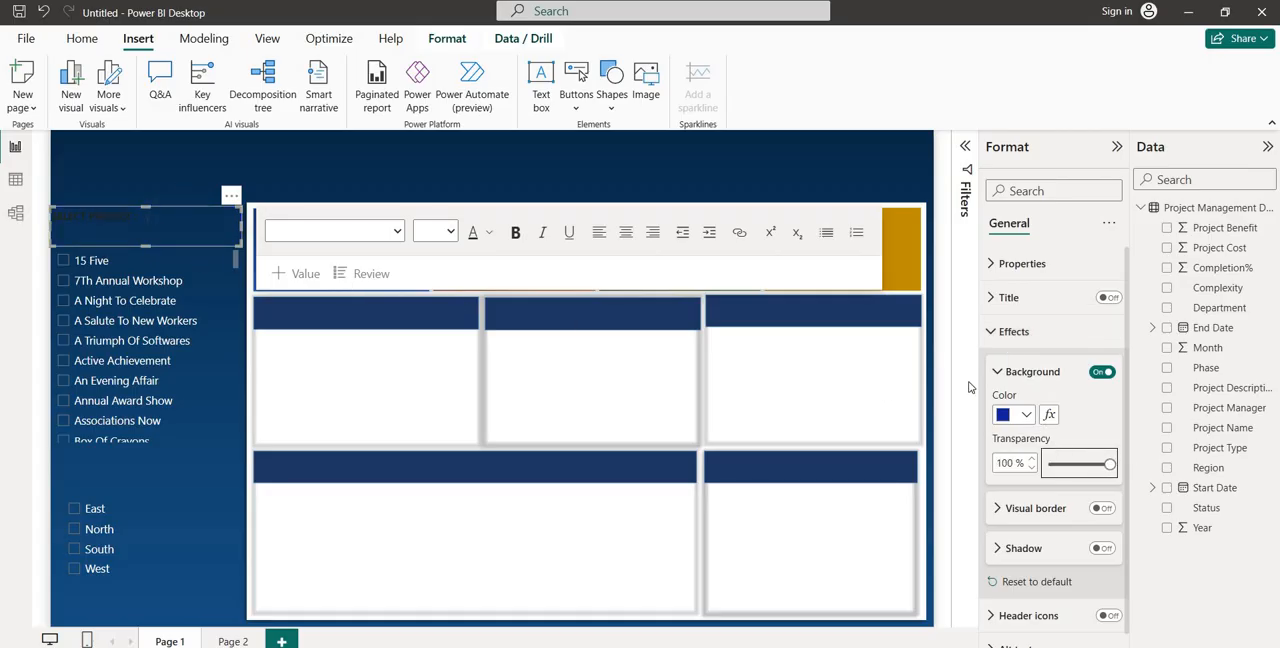
Format the "SELECT PROJECT :" text in white at size 14 and slightly reduce the text box's height
{"action": "double_click", "coordinate": [207, 218]}
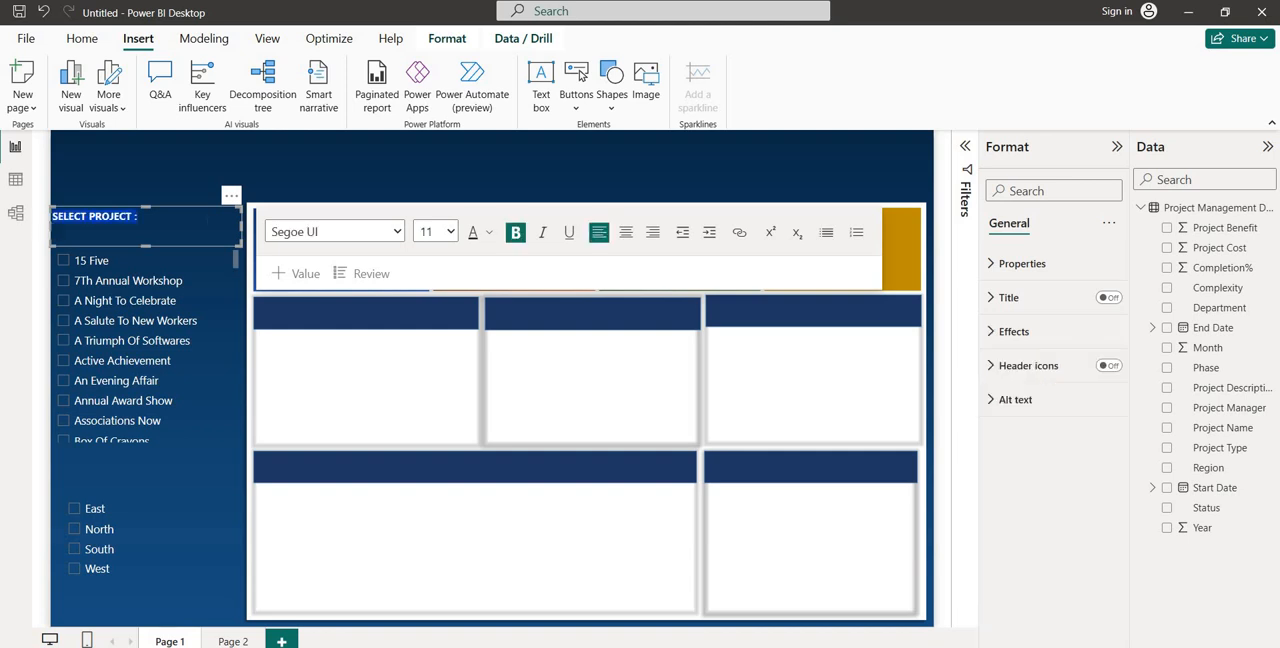
{"action": "left_click", "coordinate": [489, 234]}
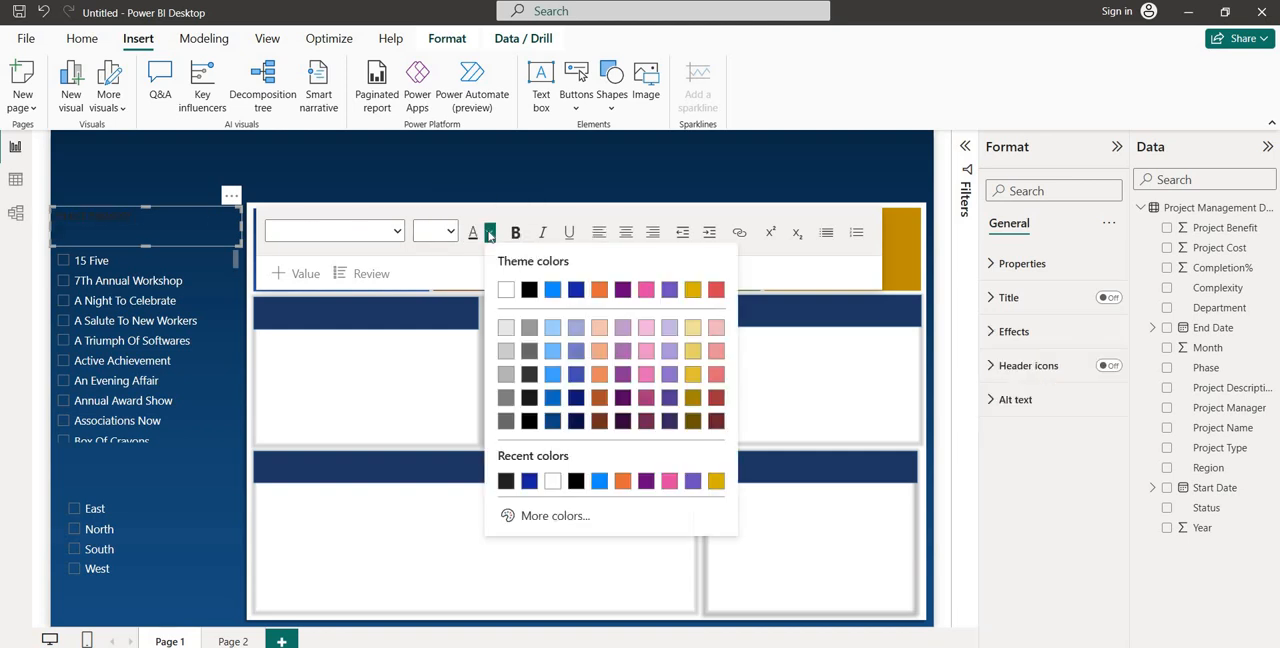
{"action": "left_click", "coordinate": [506, 291]}
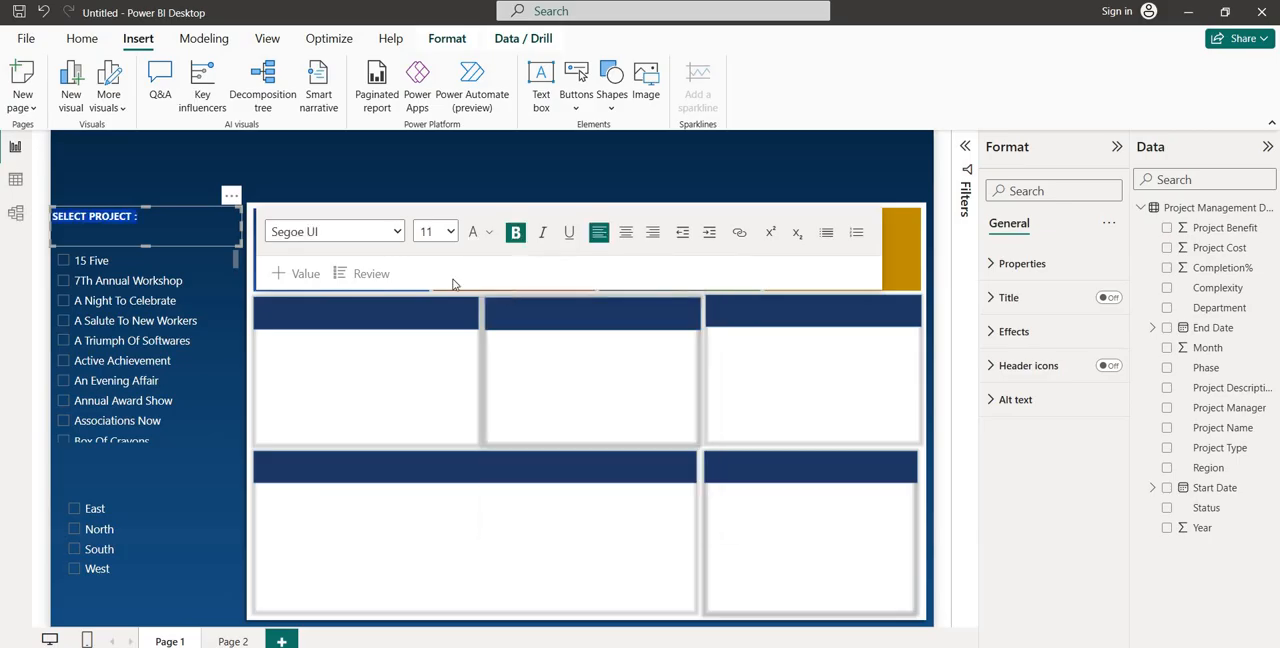
{"action": "left_click", "coordinate": [449, 232]}
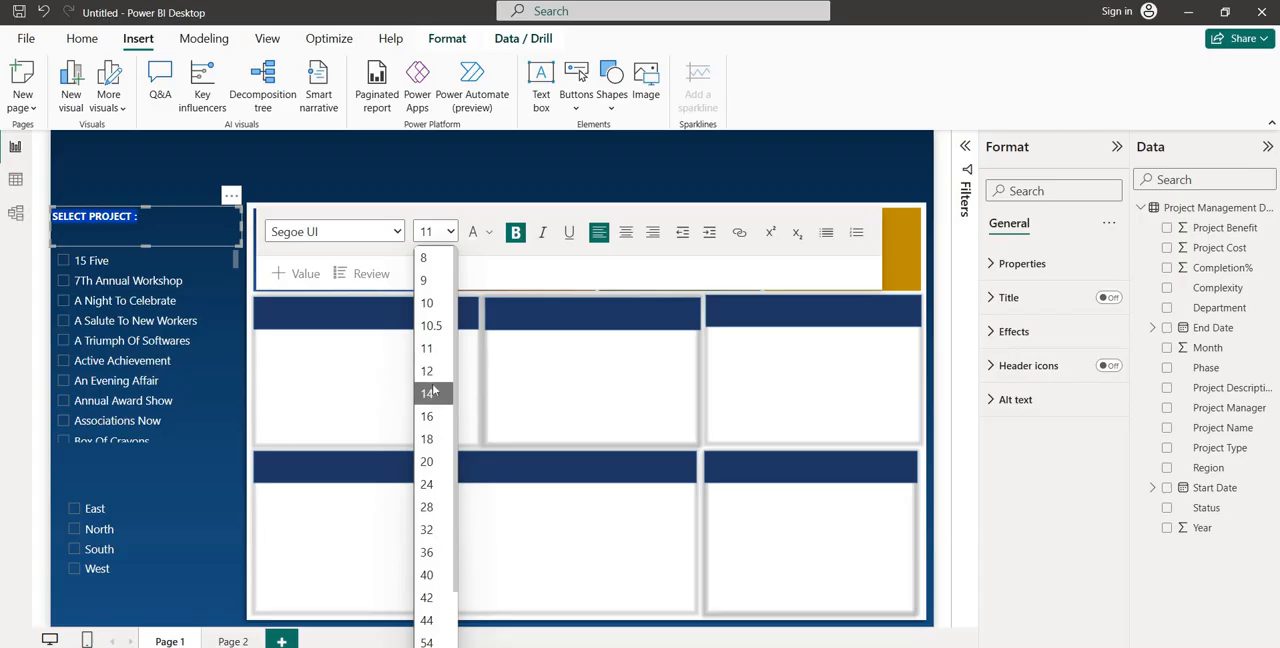
{"action": "left_click", "coordinate": [429, 393]}
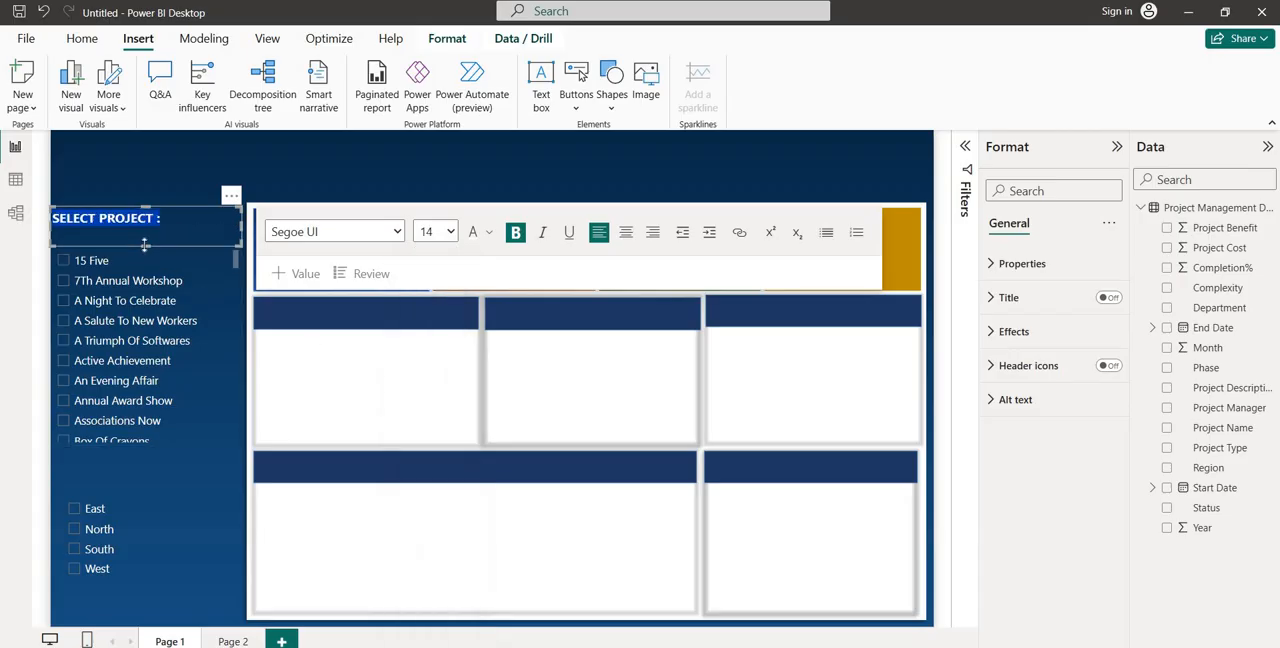
{"action": "left_click_drag", "start_coordinate": [143, 243], "coordinate": [143, 234]}
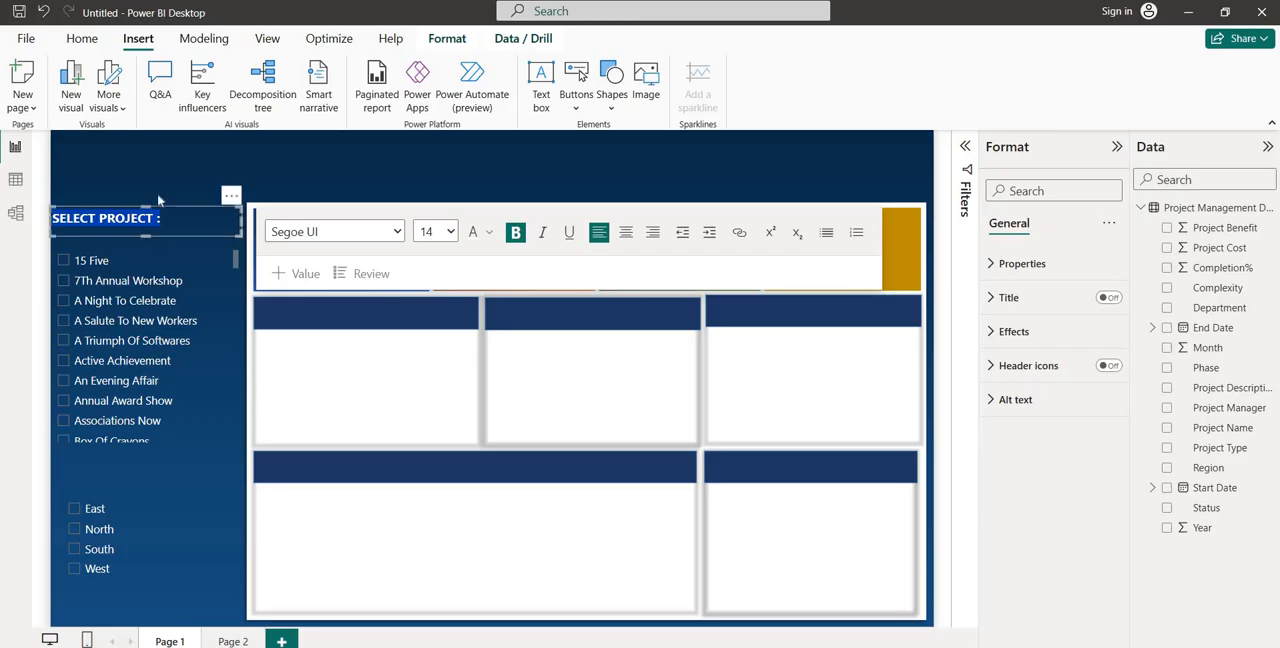
{"action": "left_click", "coordinate": [163, 203]}
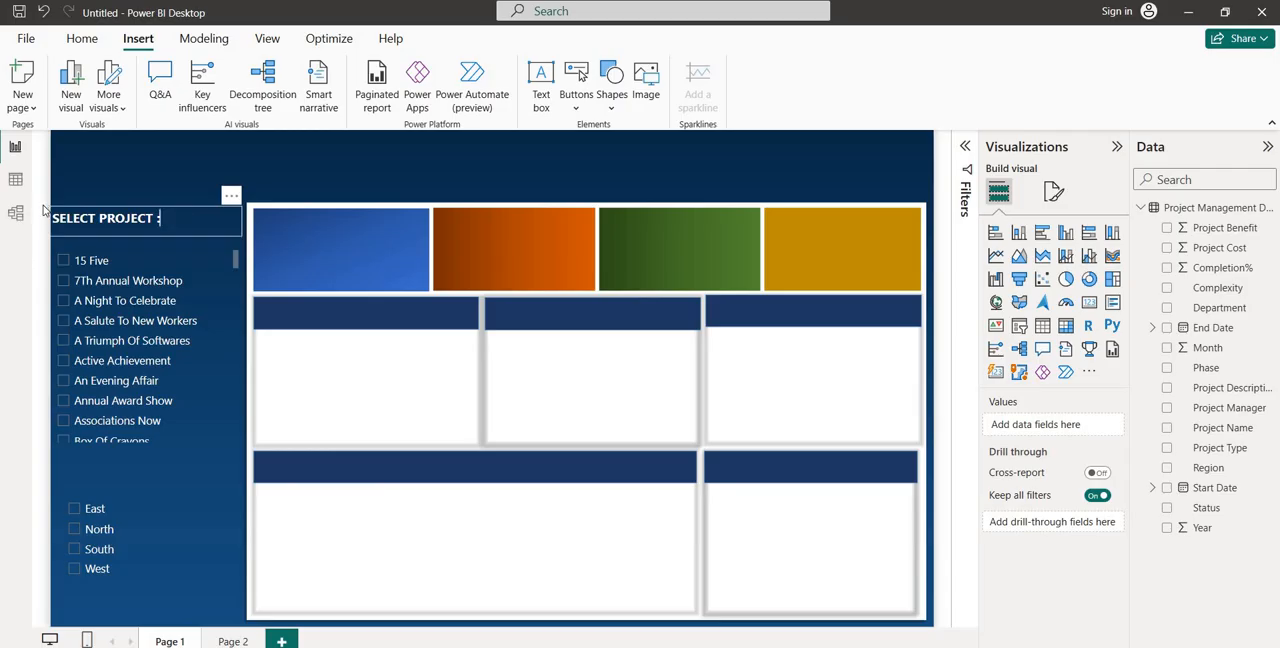
Recolor the "SELECT PROJECT :" text to golden yellow
{"action": "left_click_drag", "start_coordinate": [161, 218], "coordinate": [43, 211]}
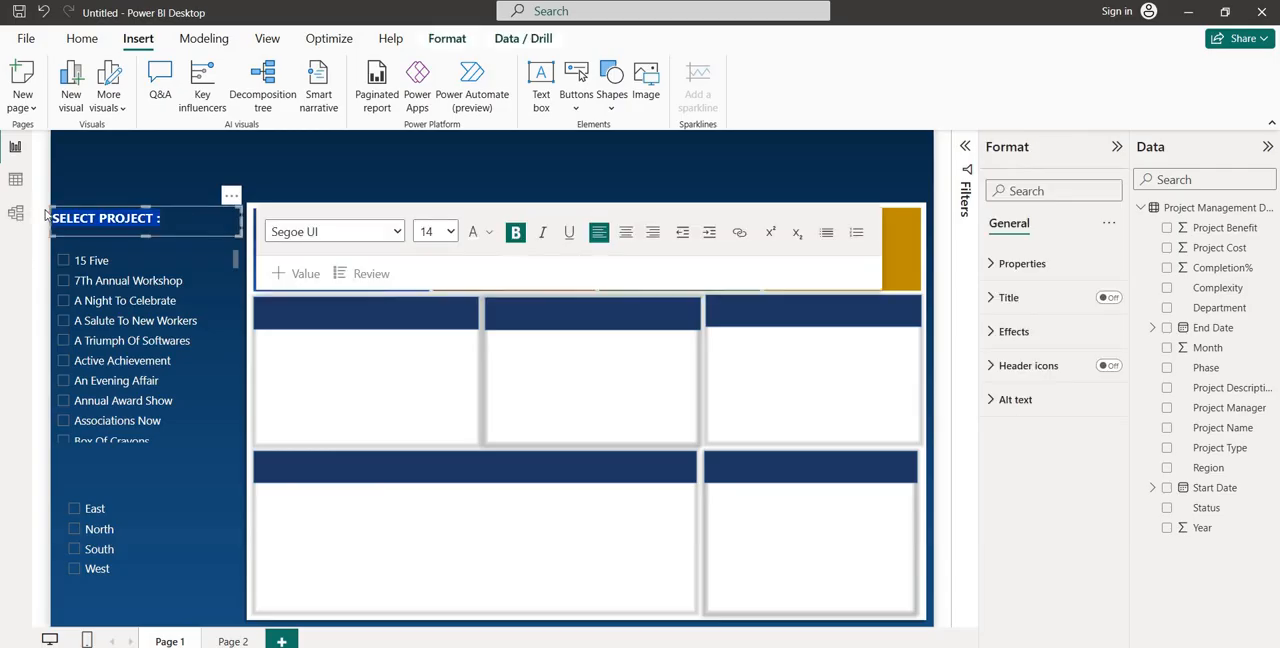
{"action": "left_click", "coordinate": [492, 234]}
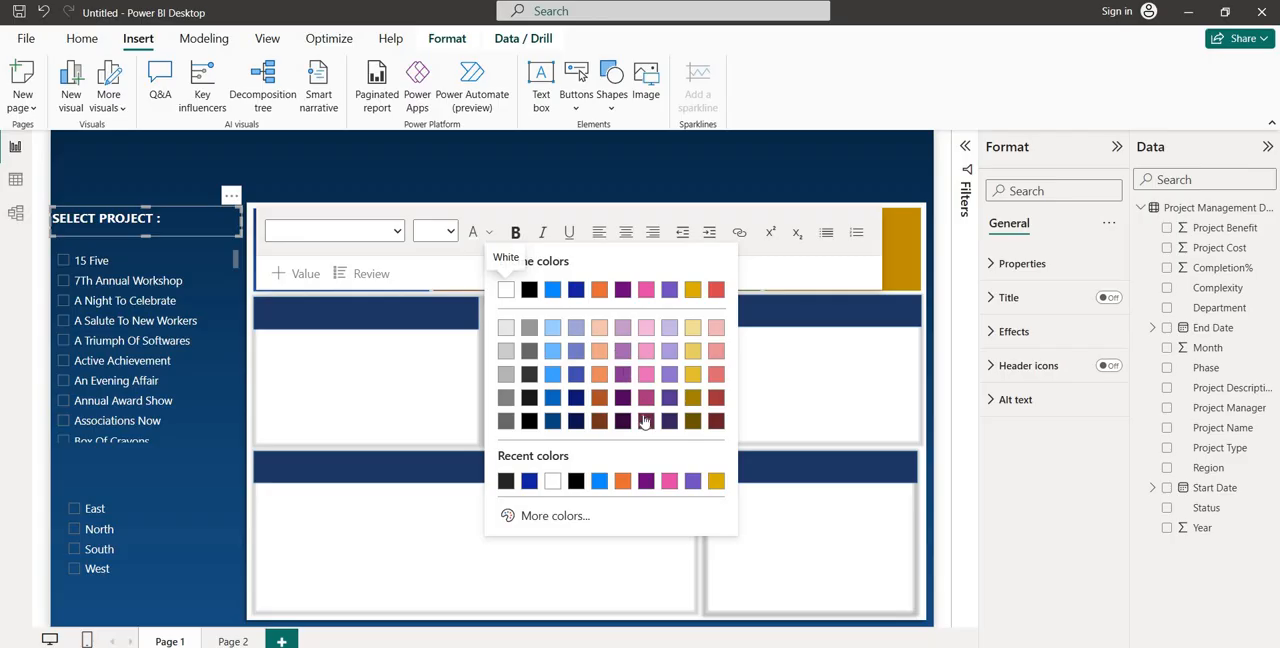
{"action": "left_click", "coordinate": [716, 482]}
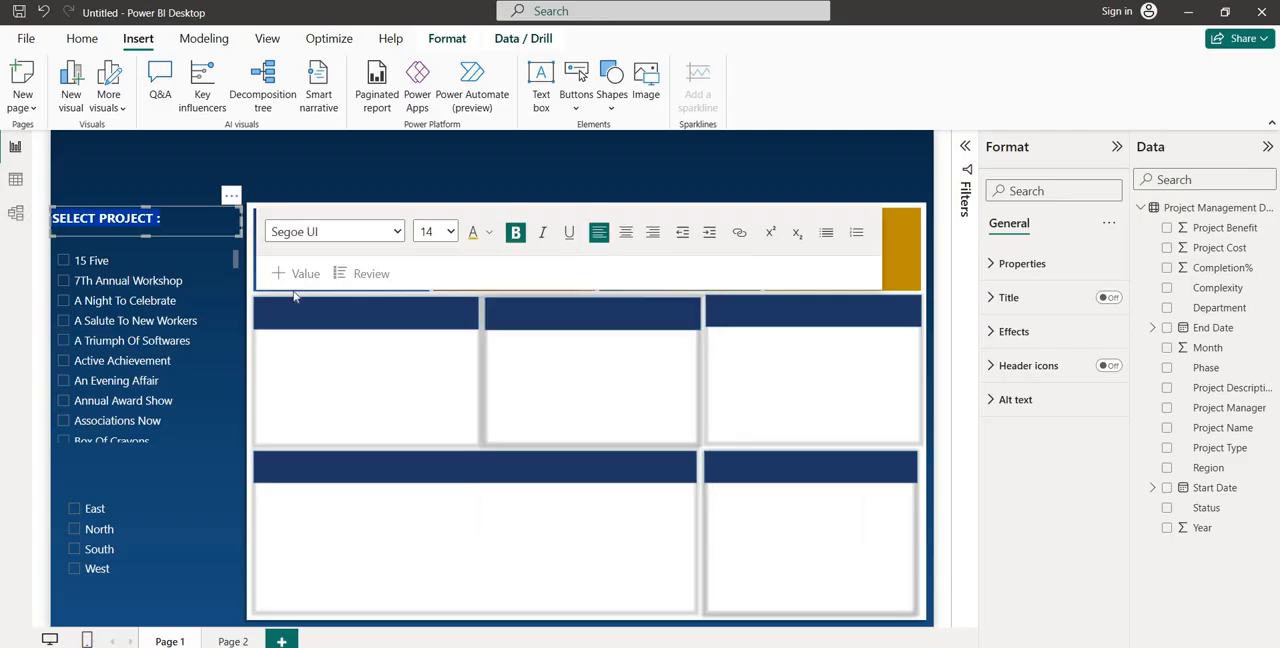
{"action": "left_click", "coordinate": [173, 188]}
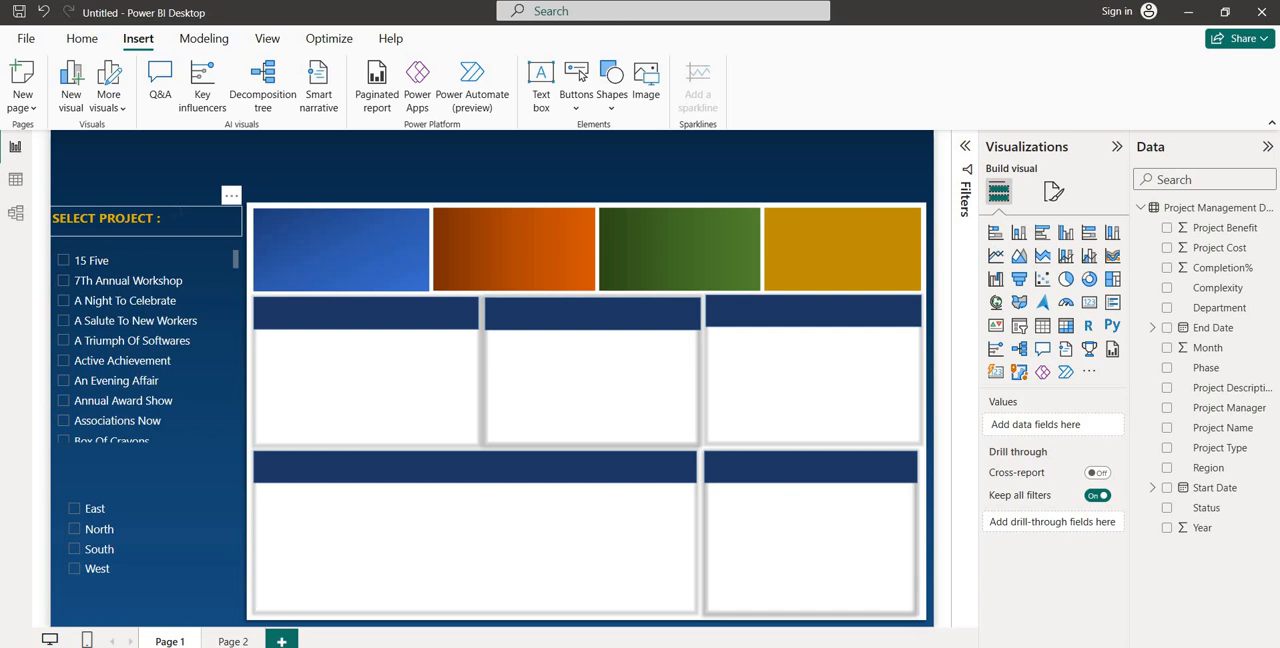
Duplicate the "SELECT PROJECT :" text box, place the copy above the region list, and change its text to "SELECT REGION :"
{"action": "left_click", "coordinate": [184, 211]}
{"action": "left_click", "coordinate": [185, 210]}
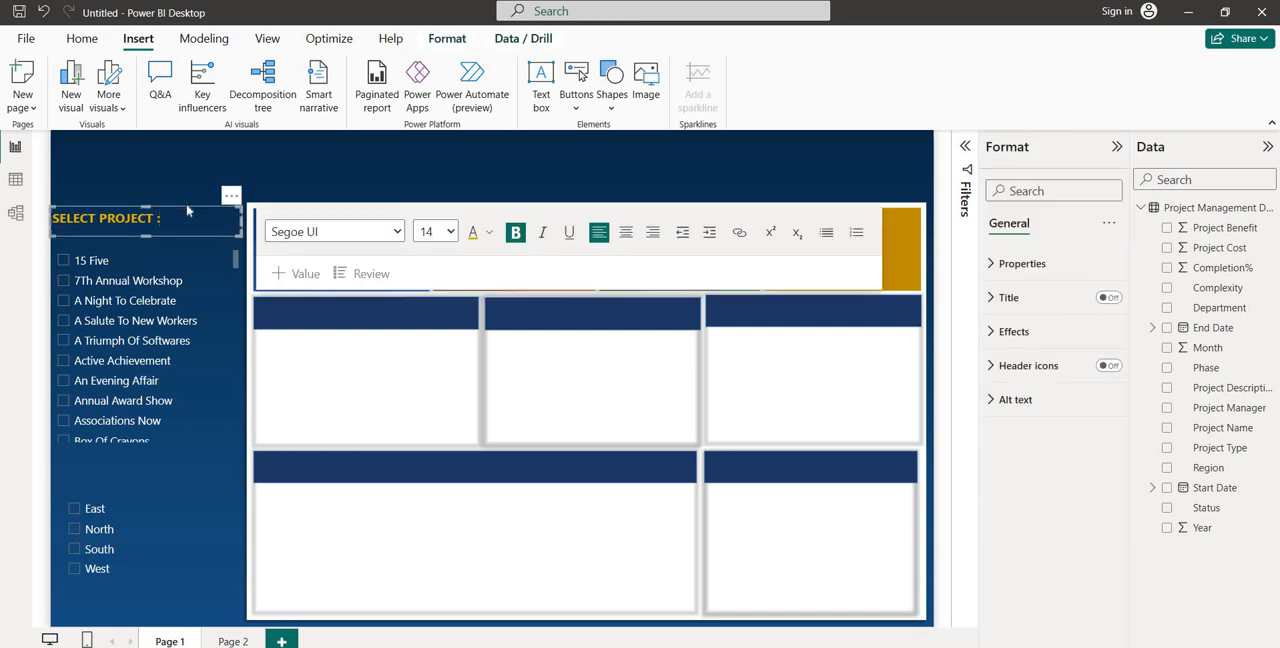
{"action": "key", "text": "Escape"}
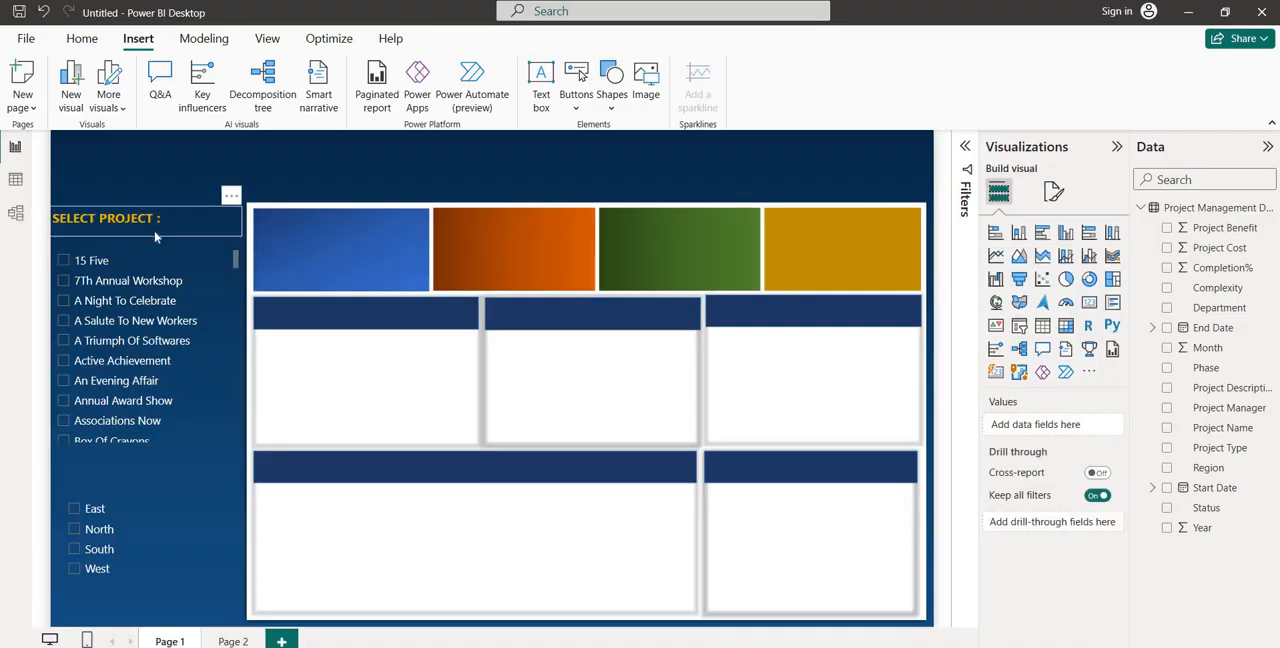
{"action": "left_click", "coordinate": [155, 236]}
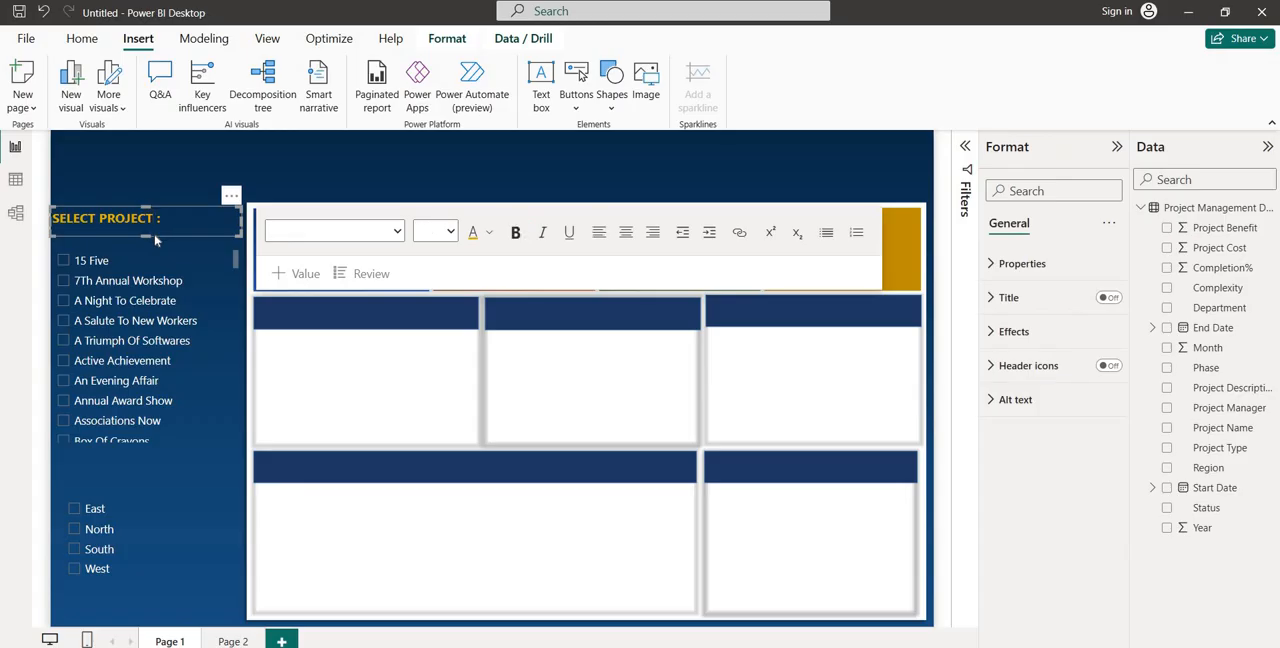
{"action": "key", "text": "ctrl+v"}
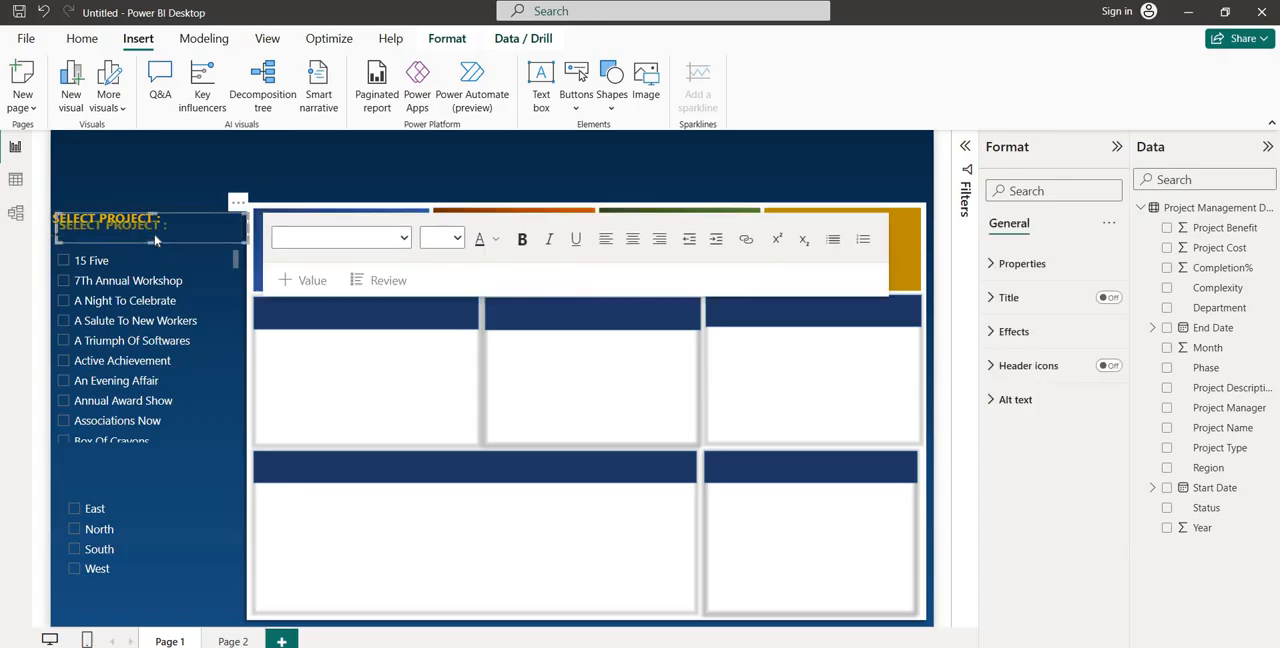
{"action": "left_click_drag", "start_coordinate": [168, 246], "coordinate": [115, 478]}
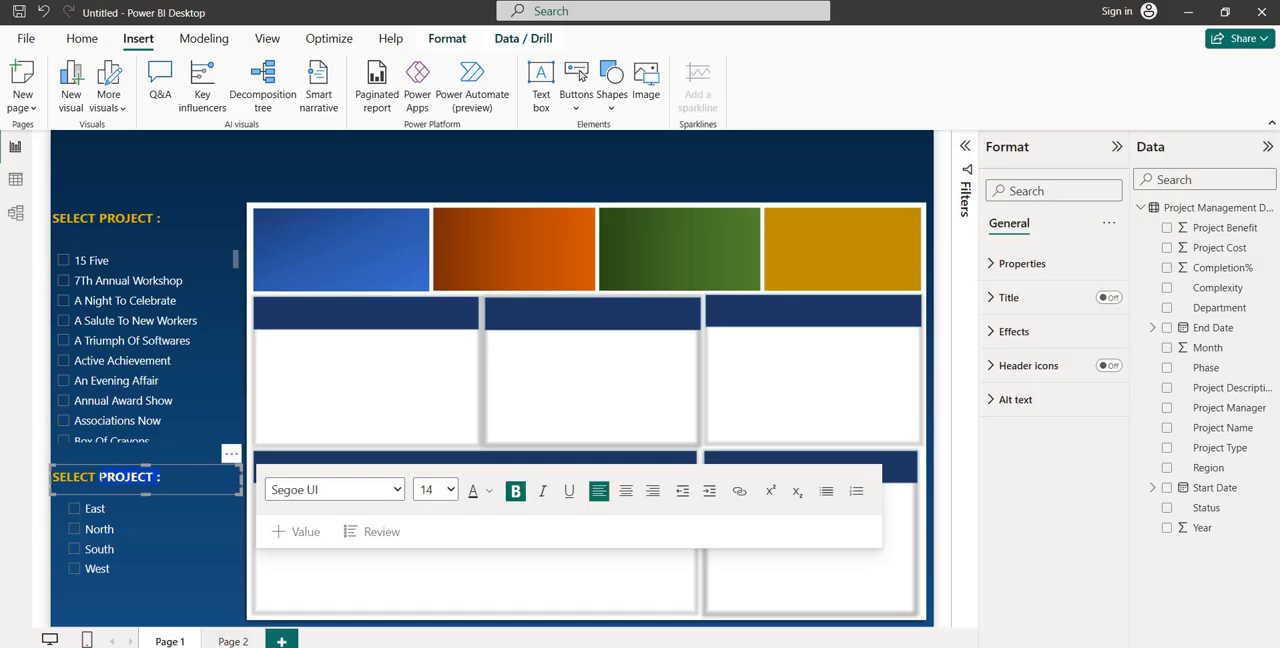
{"action": "type", "text": "rEGION"}
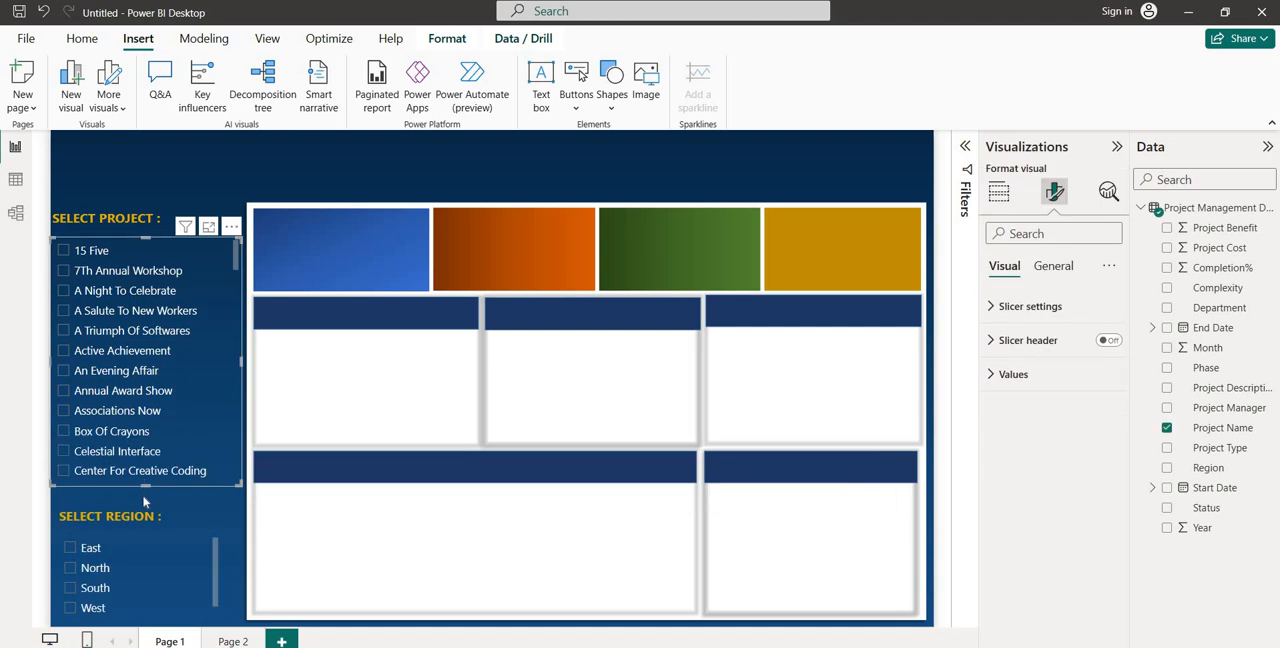
Add a new slicer for the Month field and set its style to Dropdown
{"action": "left_click", "coordinate": [207, 183]}
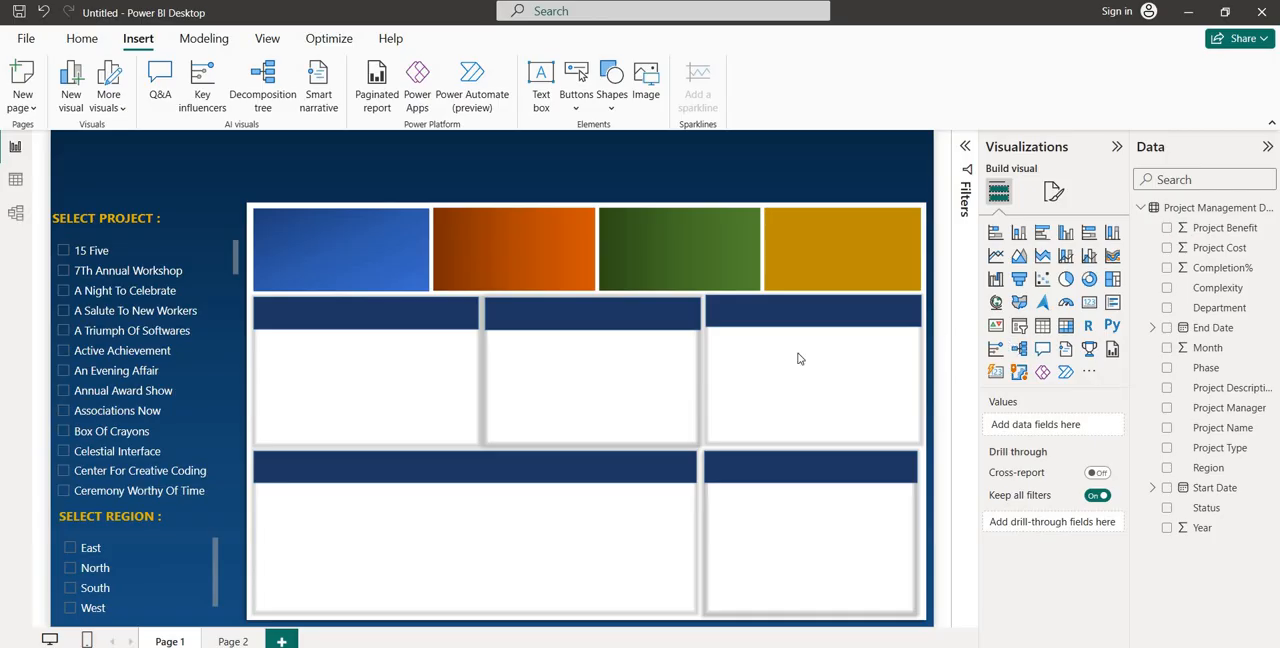
{"action": "left_click", "coordinate": [1019, 325]}
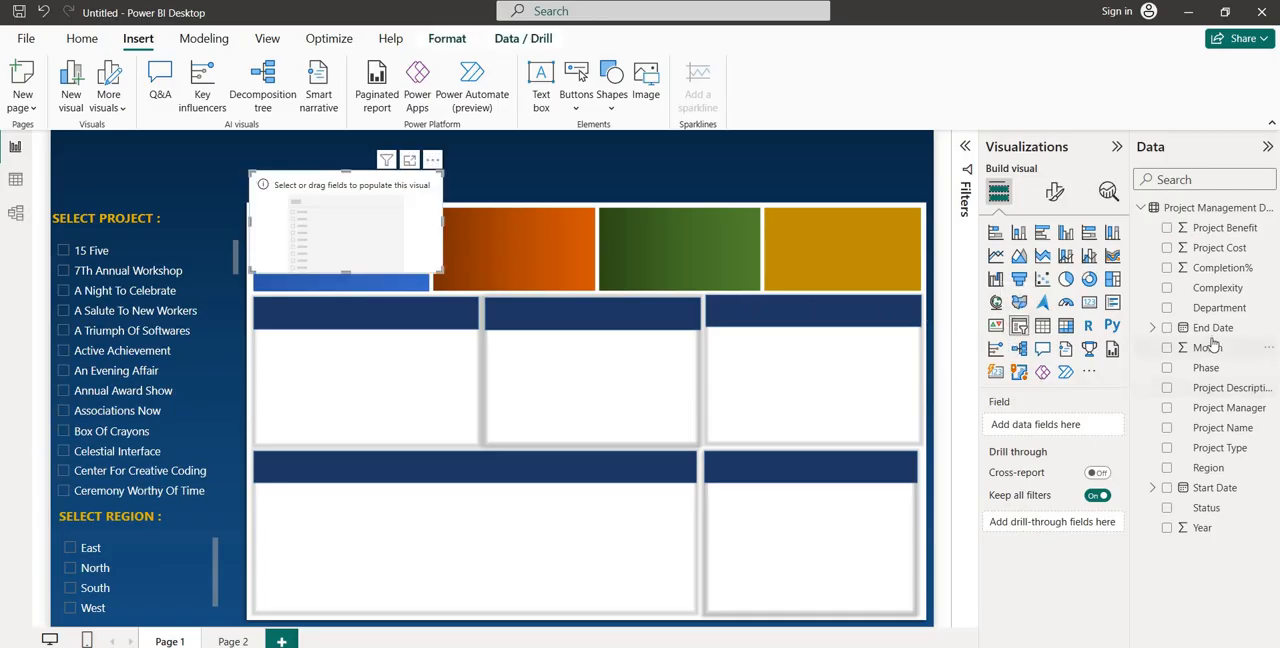
{"action": "left_click_drag", "start_coordinate": [1207, 347], "coordinate": [1063, 426]}
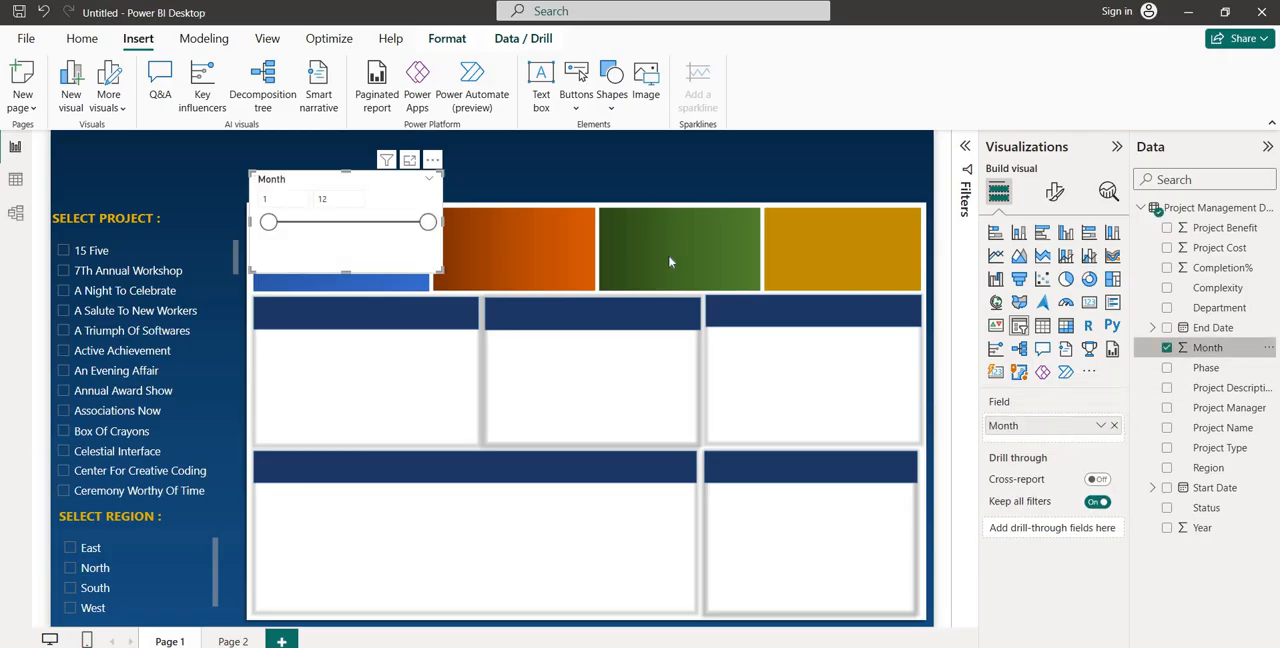
{"action": "left_click", "coordinate": [1054, 192]}
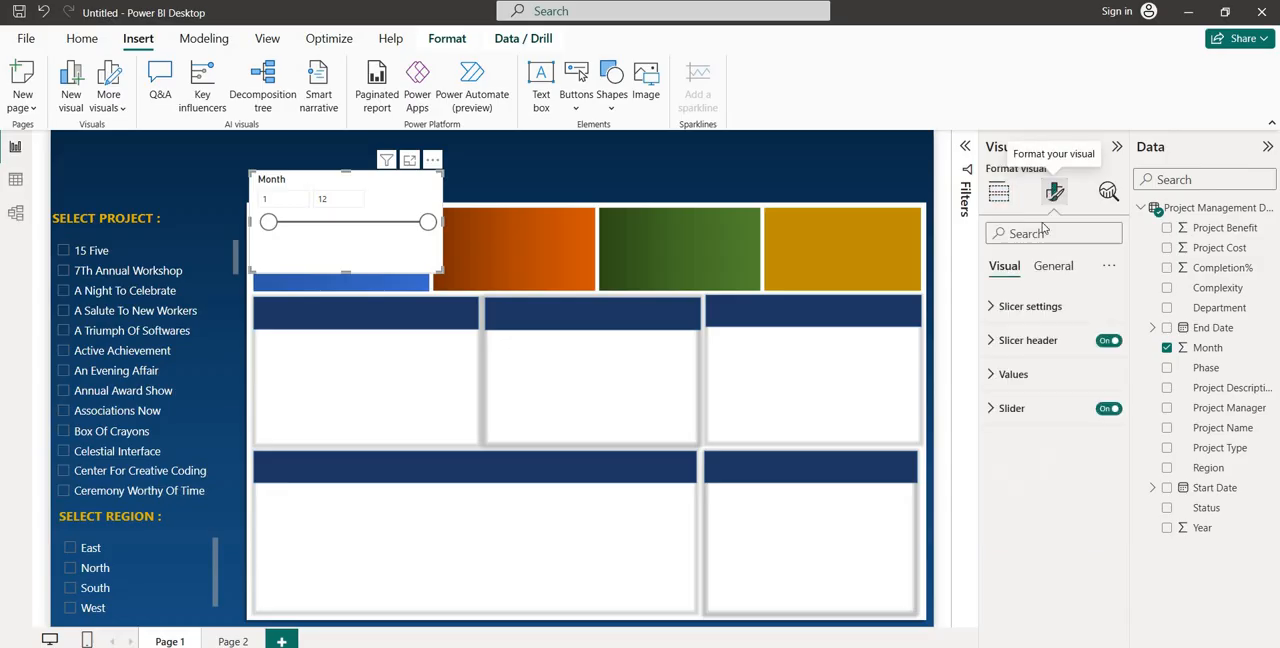
{"action": "left_click", "coordinate": [1036, 310]}
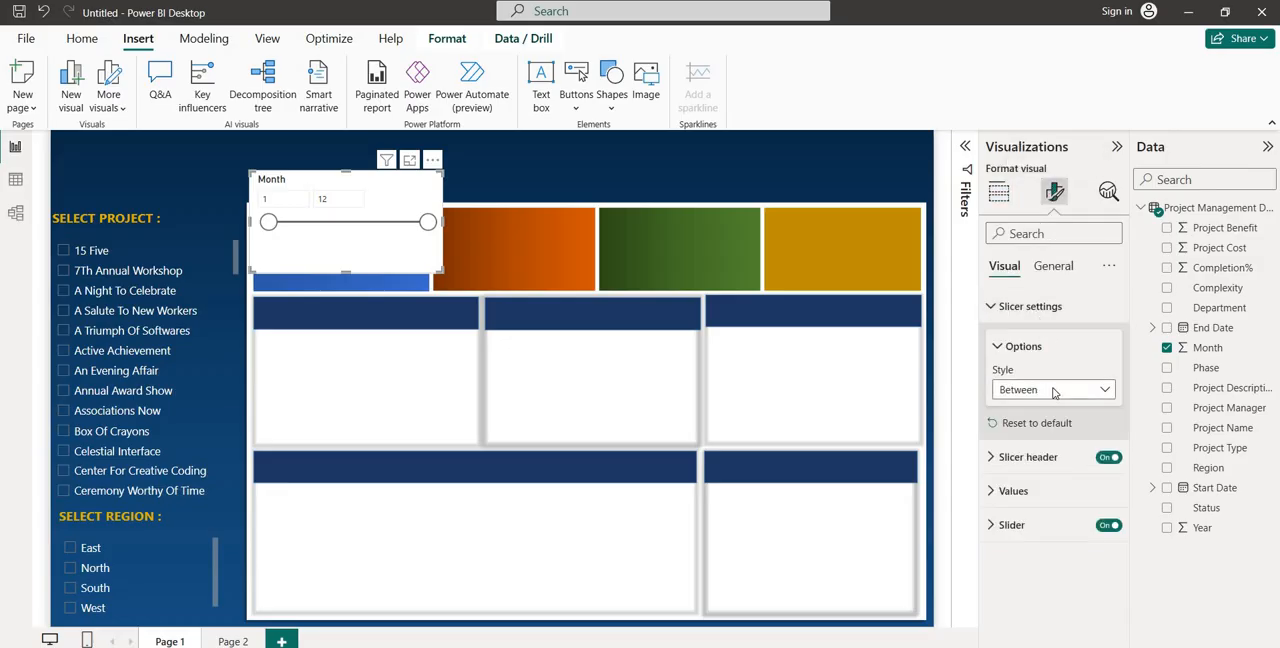
{"action": "left_click", "coordinate": [1054, 392]}
{"action": "left_click", "coordinate": [1022, 450]}
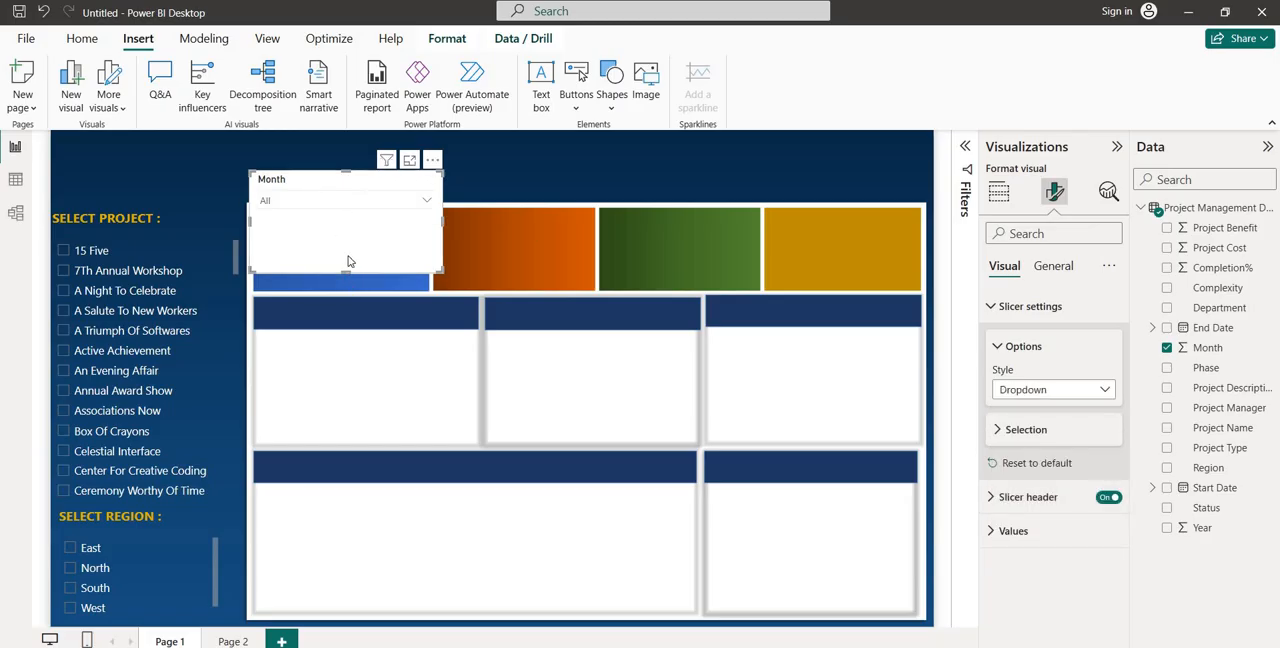
Reduce the Month slicer's height and move it into the header area above the gold tile
{"action": "left_click_drag", "start_coordinate": [346, 270], "coordinate": [348, 222]}
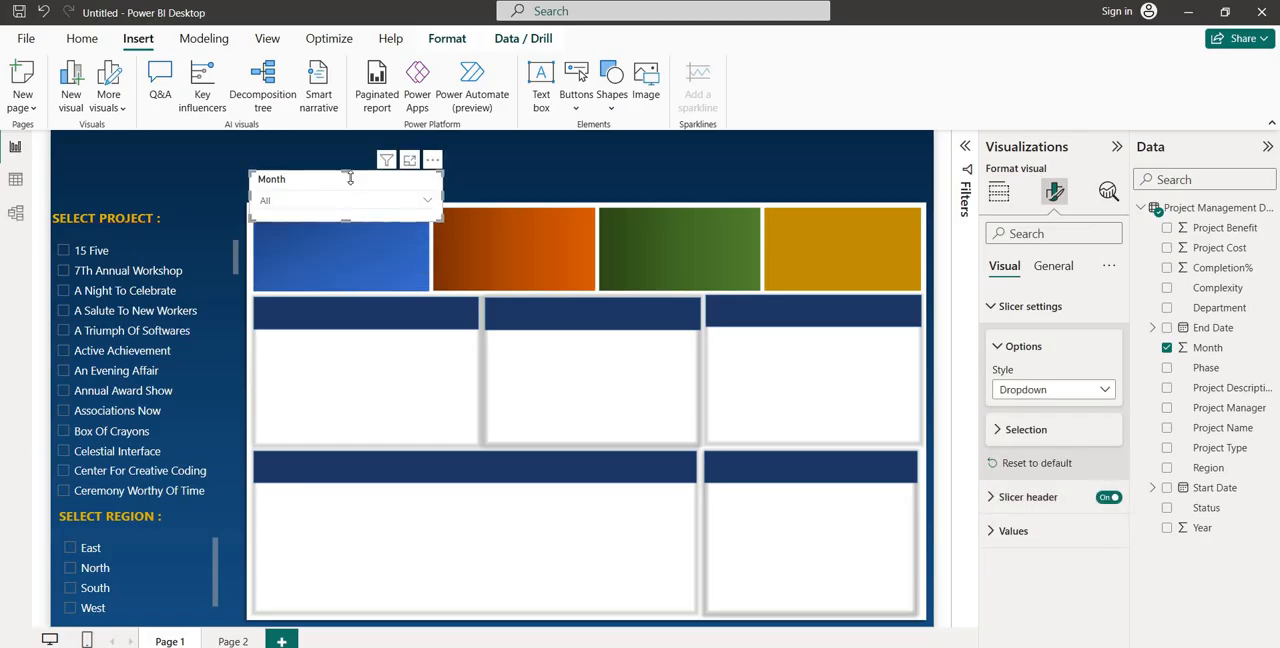
{"action": "left_click_drag", "start_coordinate": [350, 178], "coordinate": [664, 194]}
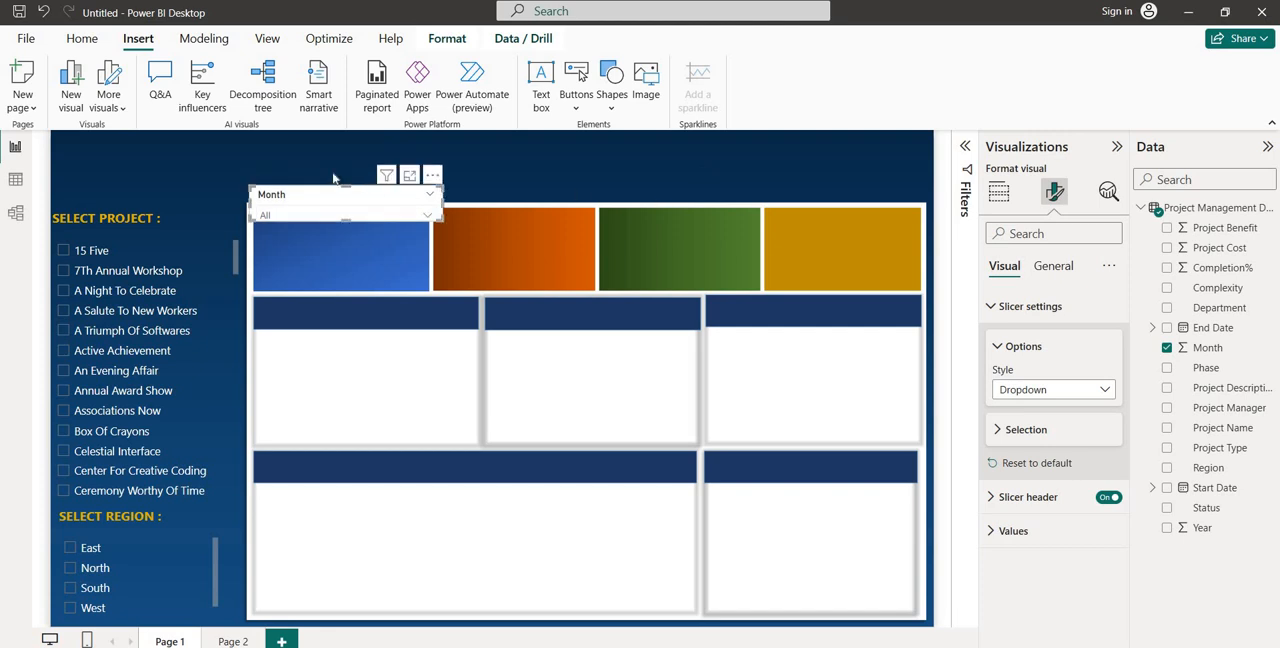
{"action": "left_click_drag", "start_coordinate": [323, 200], "coordinate": [821, 187]}
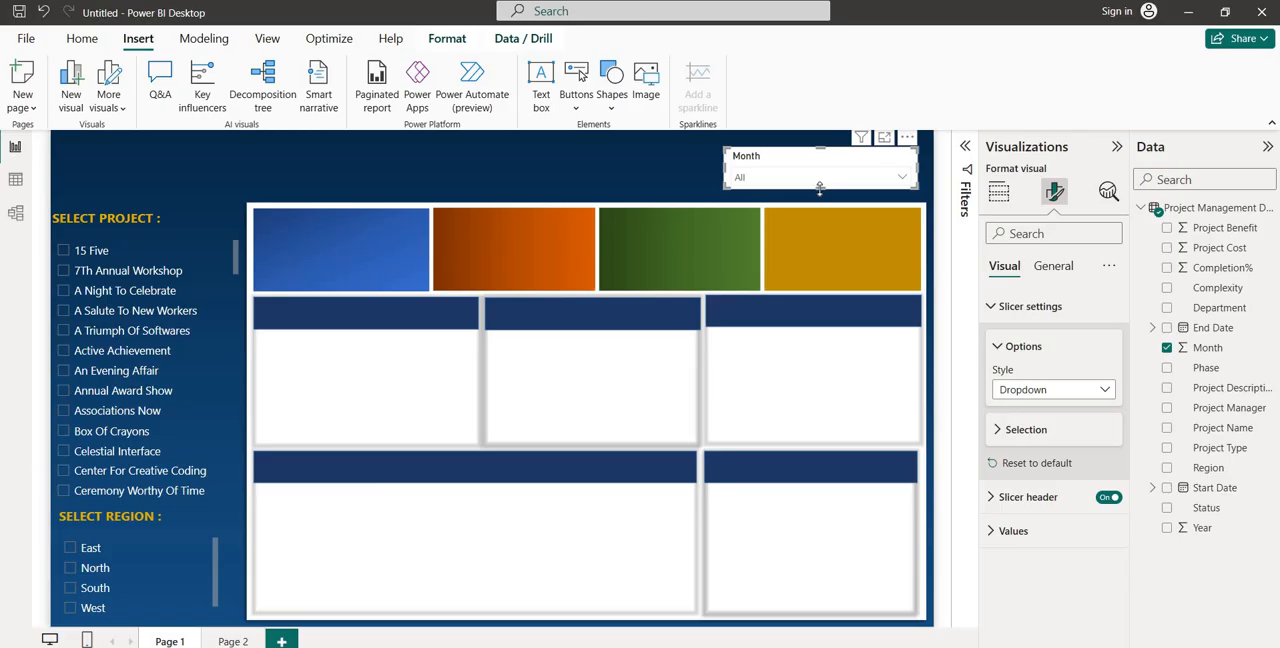
Add a card visual showing the sum of Project Benefit and reduce its height
{"action": "left_click", "coordinate": [493, 234]}
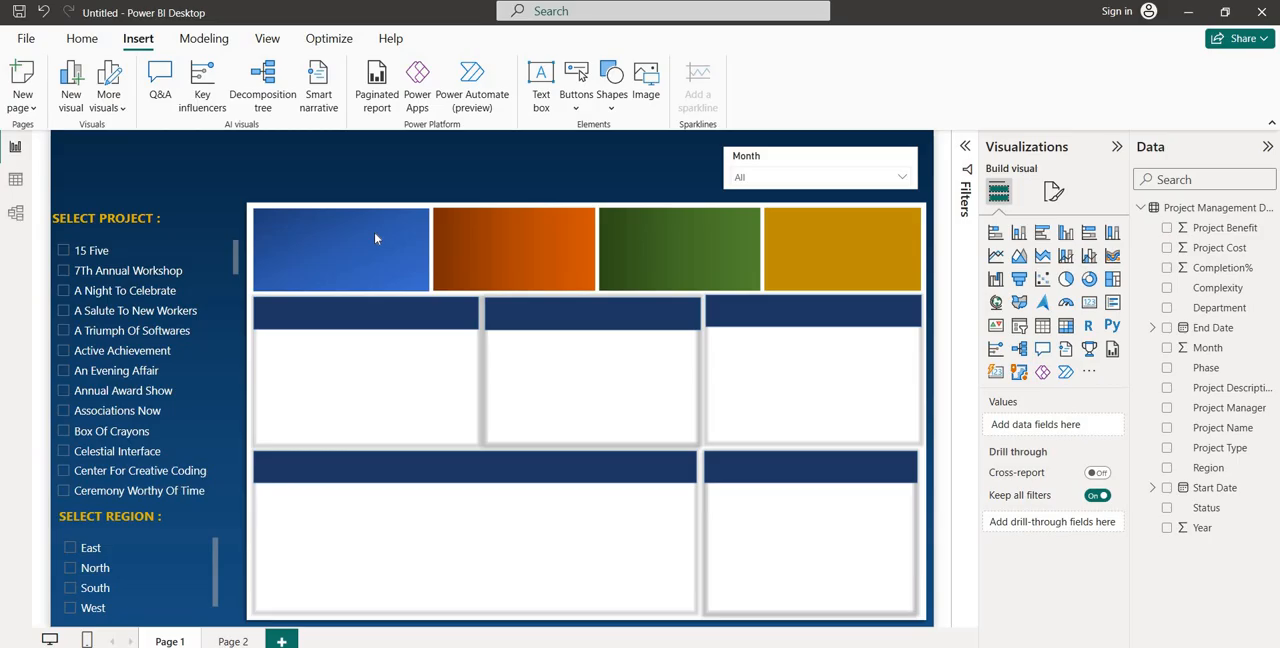
{"action": "left_click", "coordinate": [1089, 303]}
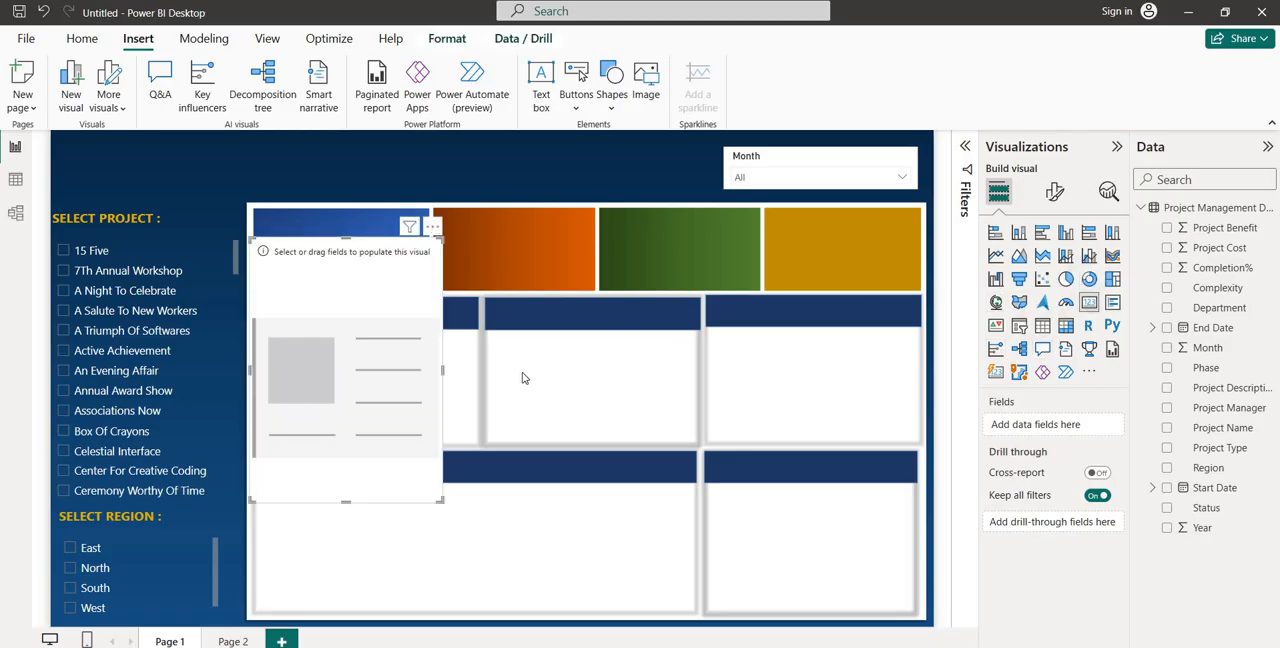
{"action": "left_click_drag", "start_coordinate": [343, 503], "coordinate": [365, 346]}
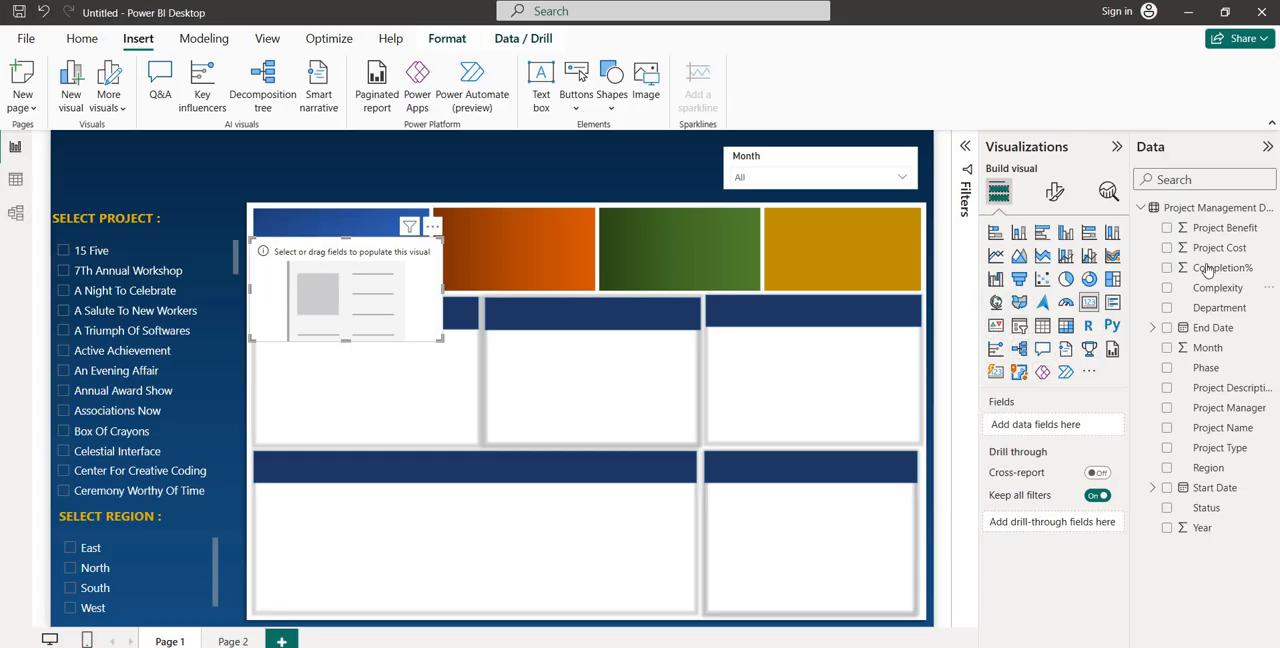
{"action": "left_click_drag", "start_coordinate": [1226, 232], "coordinate": [1072, 427]}
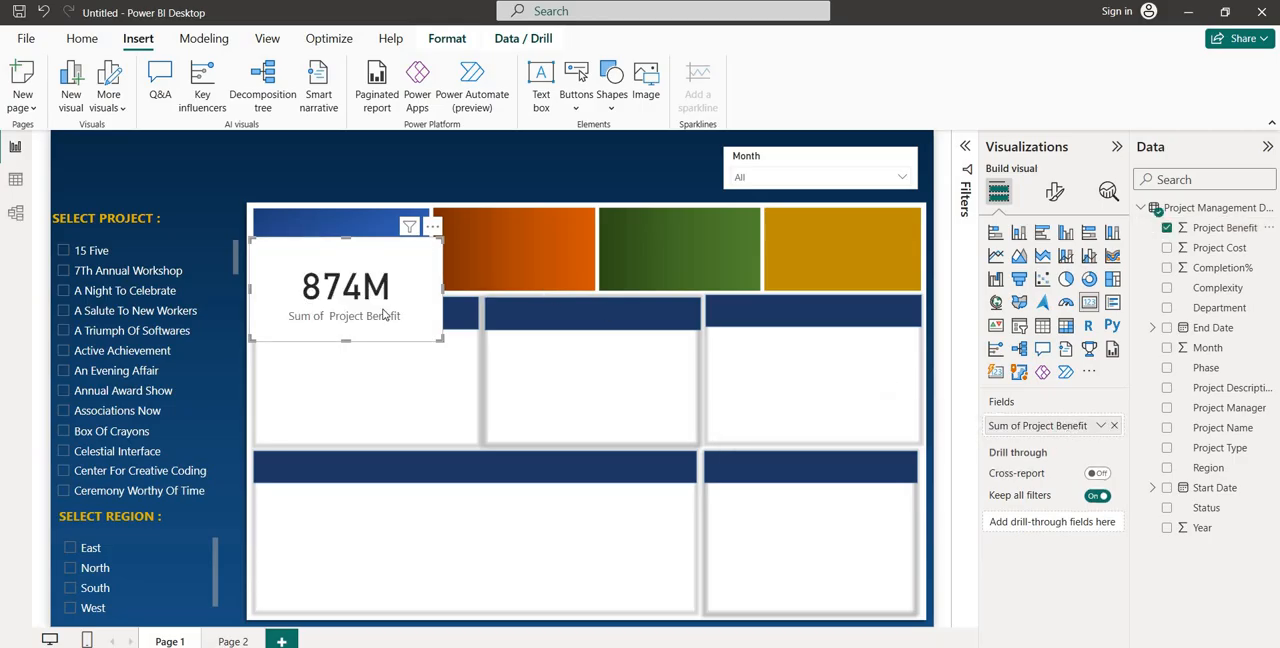
Filter the Project Benefit card by Project Type so that it includes only COST REDUCTION
{"action": "left_click", "coordinate": [965, 150]}
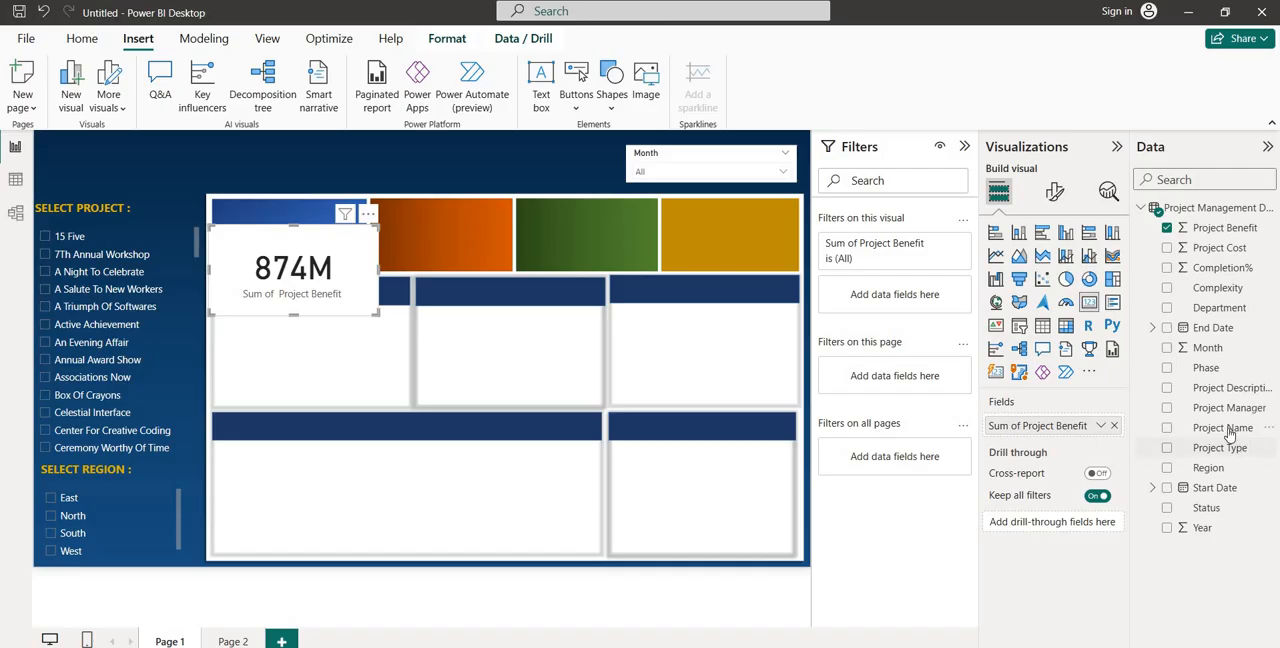
{"action": "left_click_drag", "start_coordinate": [1229, 455], "coordinate": [915, 297]}
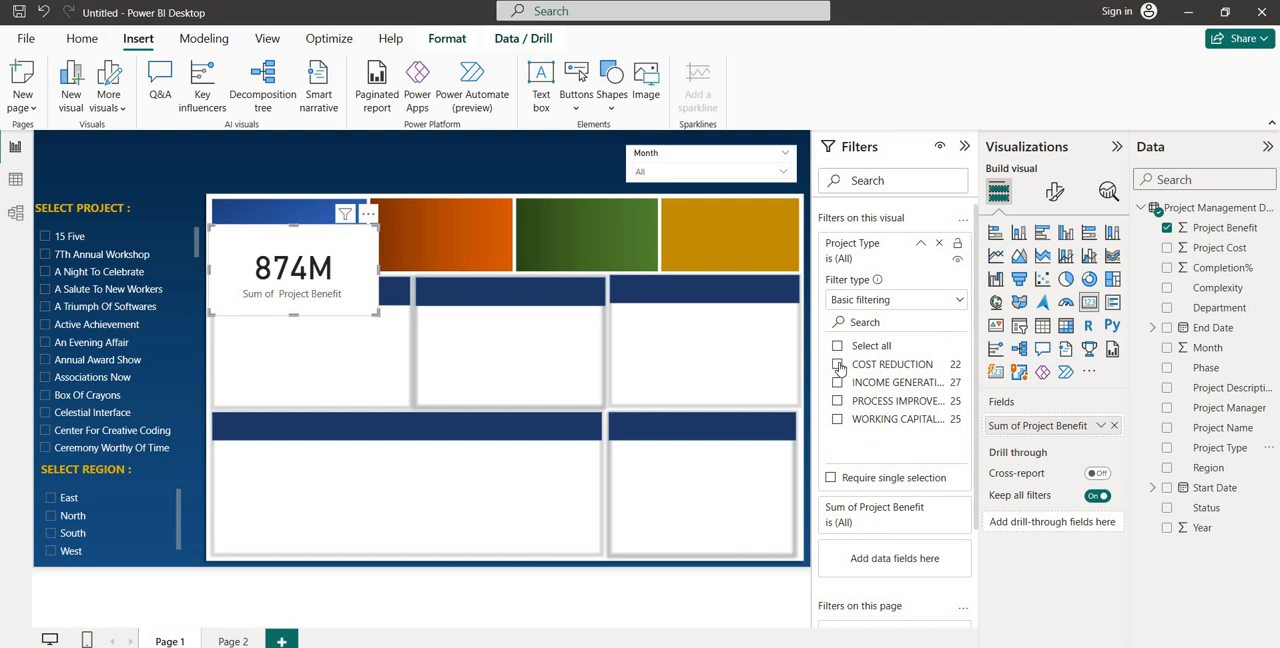
{"action": "left_click", "coordinate": [838, 365]}
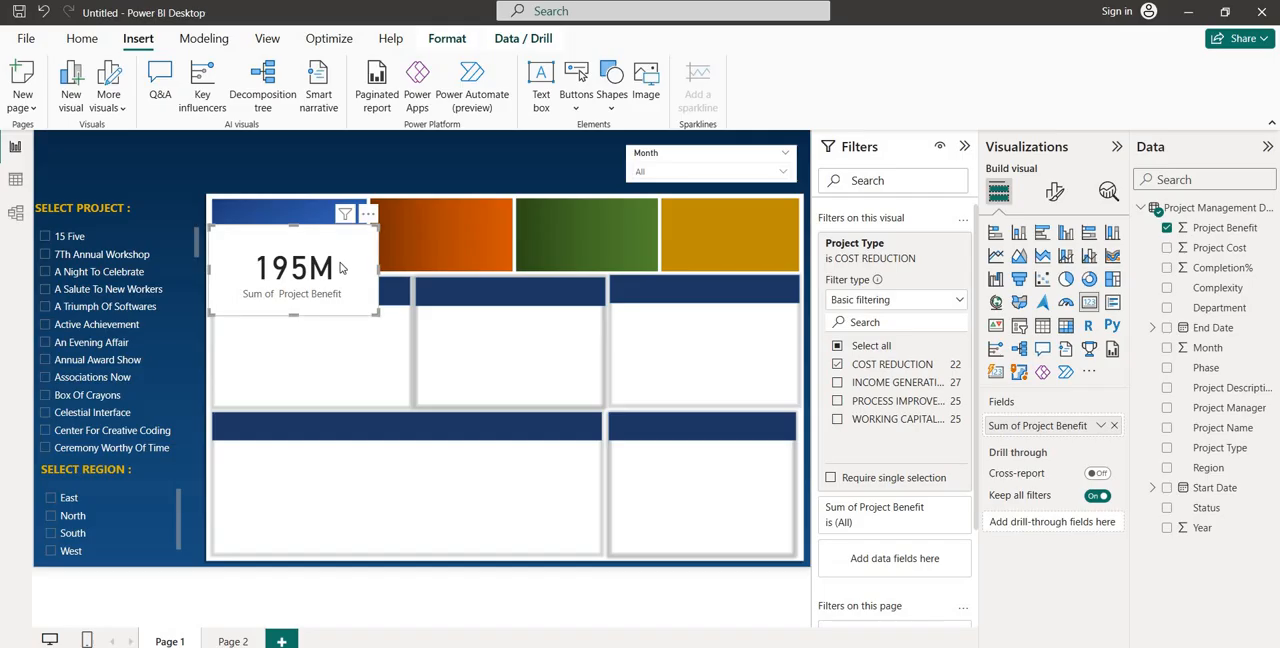
Turn off the card's category label and set its background to dark blue with 100% transparency
{"action": "left_click", "coordinate": [1053, 195]}
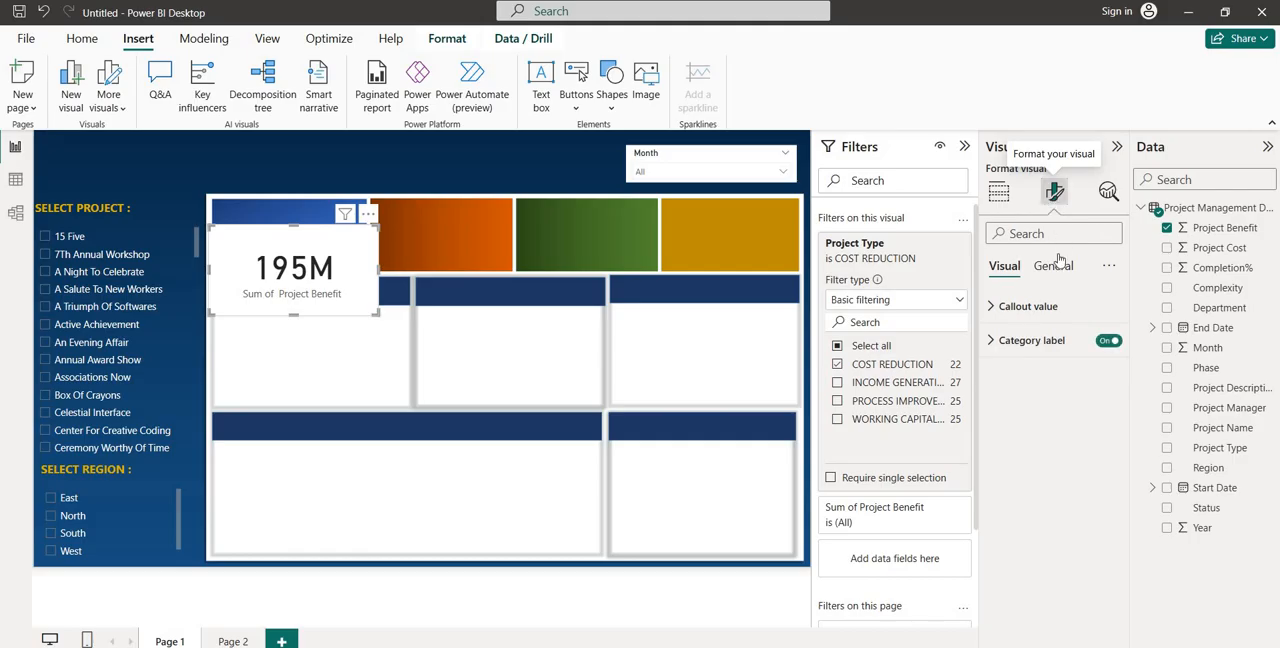
{"action": "left_click", "coordinate": [1109, 342]}
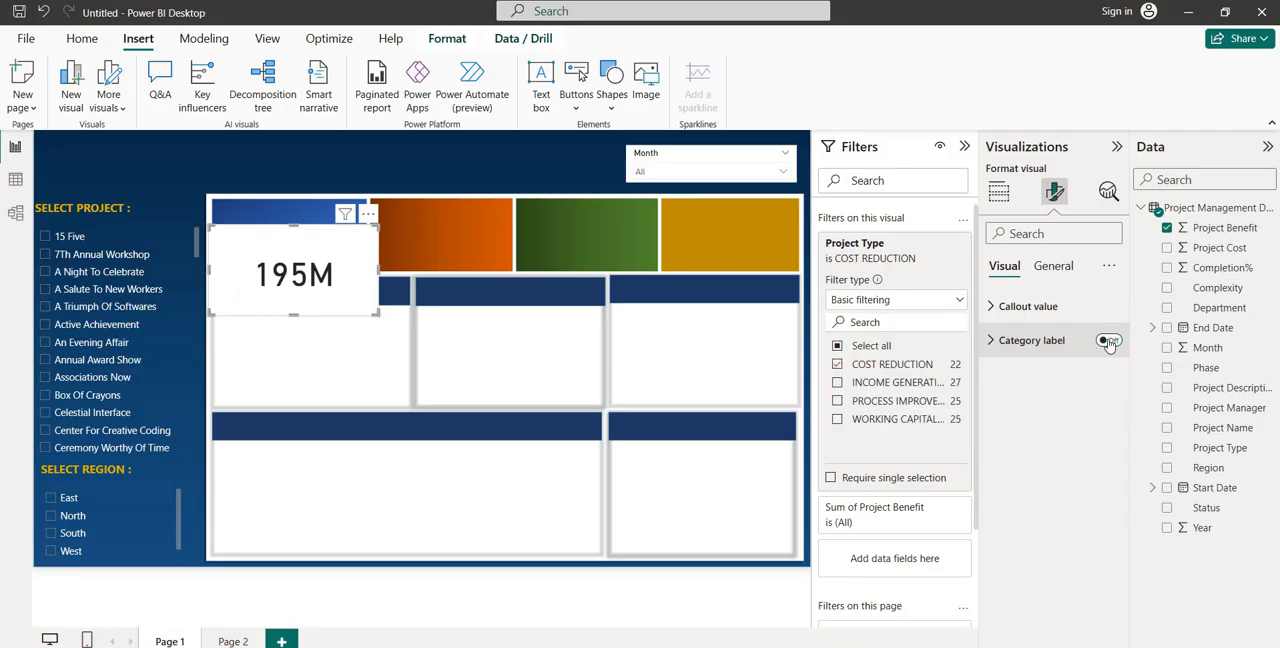
{"action": "left_click", "coordinate": [1054, 270]}
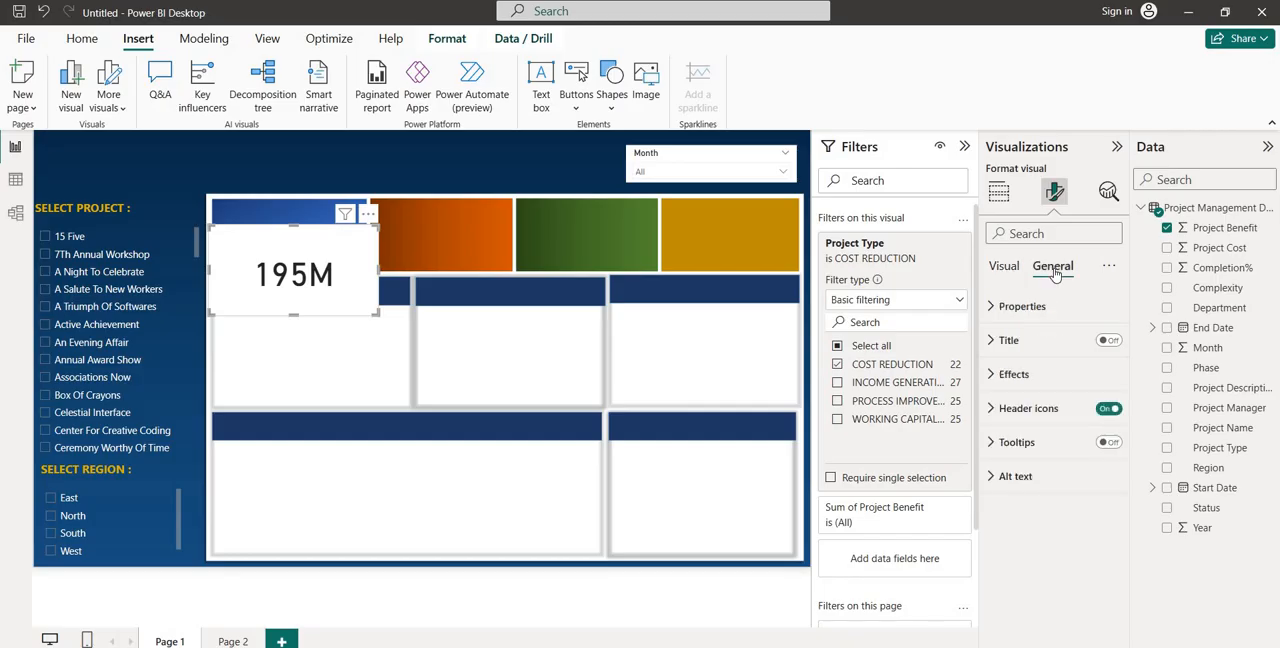
{"action": "left_click", "coordinate": [1013, 374]}
{"action": "left_click", "coordinate": [1027, 458]}
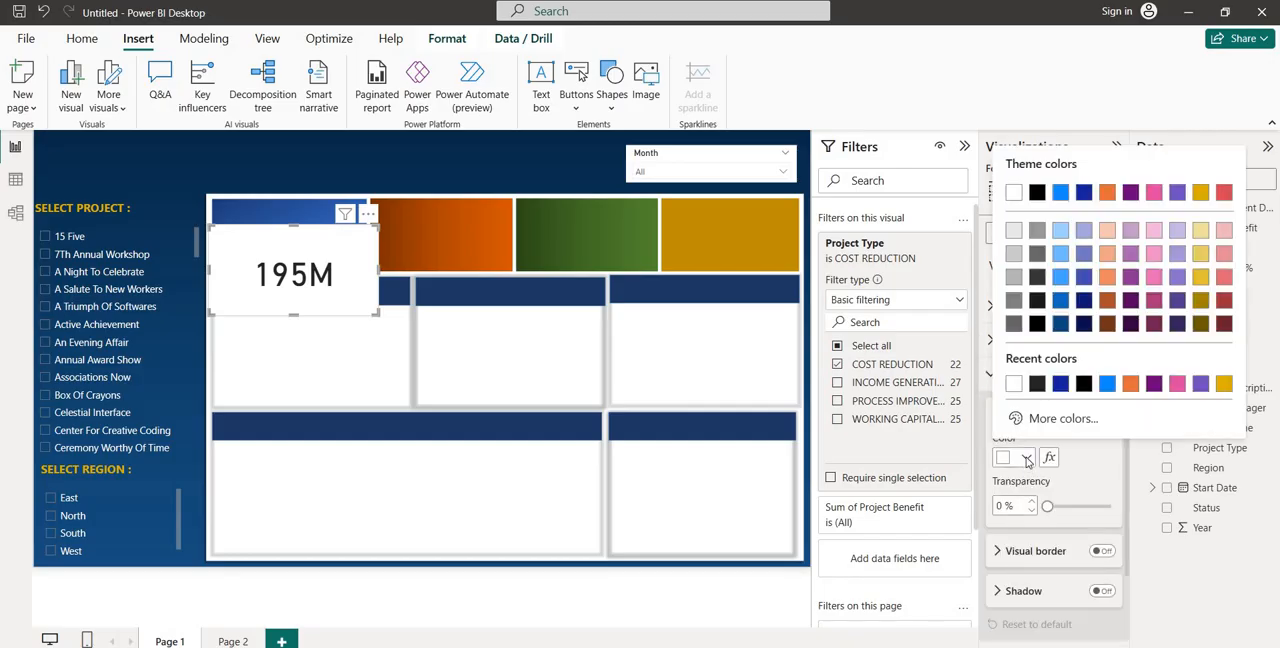
{"action": "left_click", "coordinate": [1060, 383]}
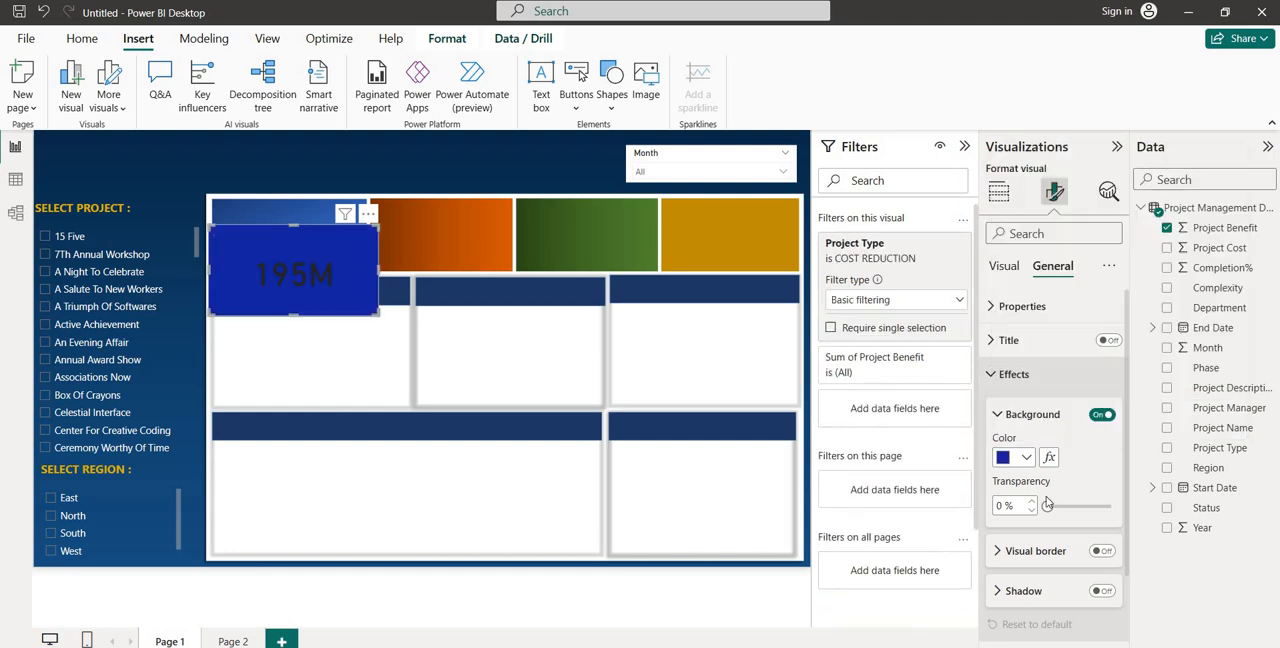
{"action": "left_click_drag", "start_coordinate": [1048, 506], "coordinate": [1110, 507]}
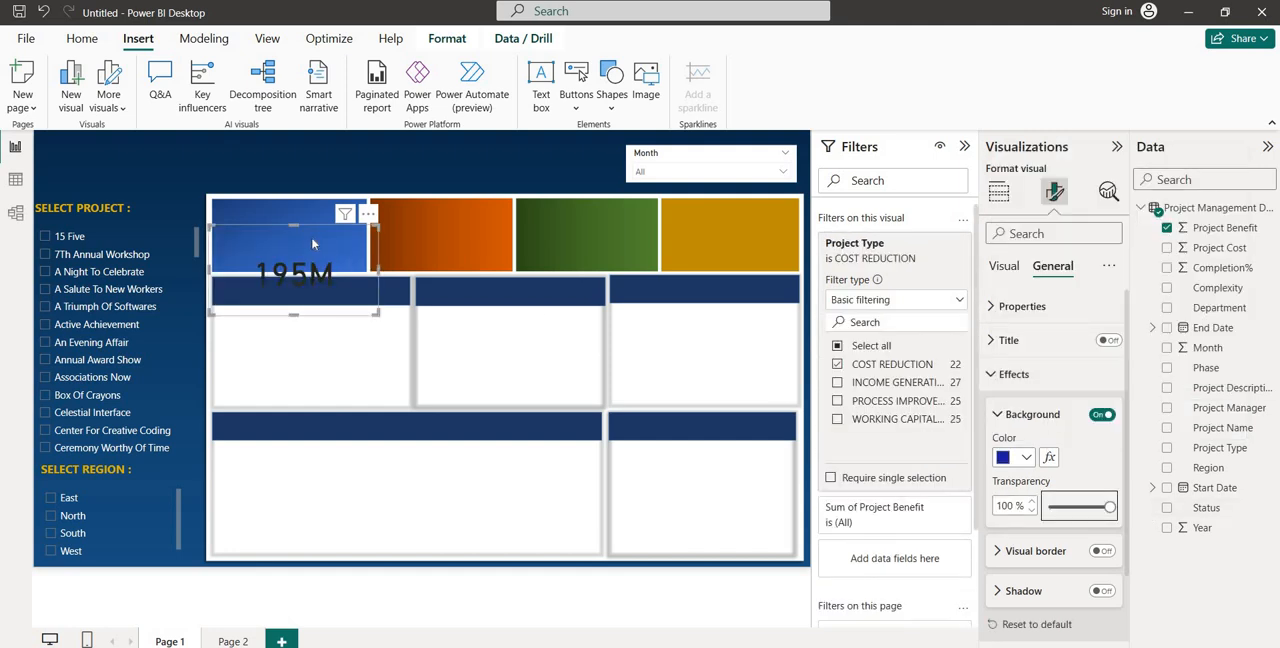
Move the card onto the blue tile and shrink its width and height to fit inside
{"action": "left_click_drag", "start_coordinate": [313, 244], "coordinate": [319, 214]}
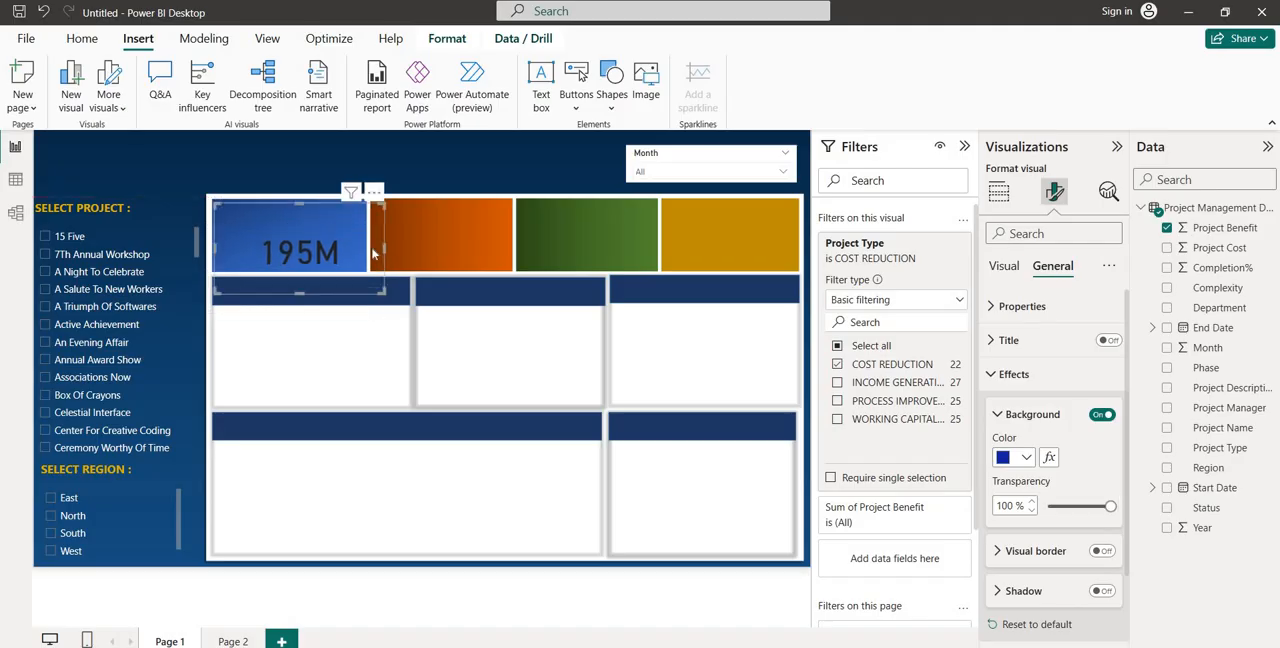
{"action": "left_click_drag", "start_coordinate": [382, 246], "coordinate": [338, 246]}
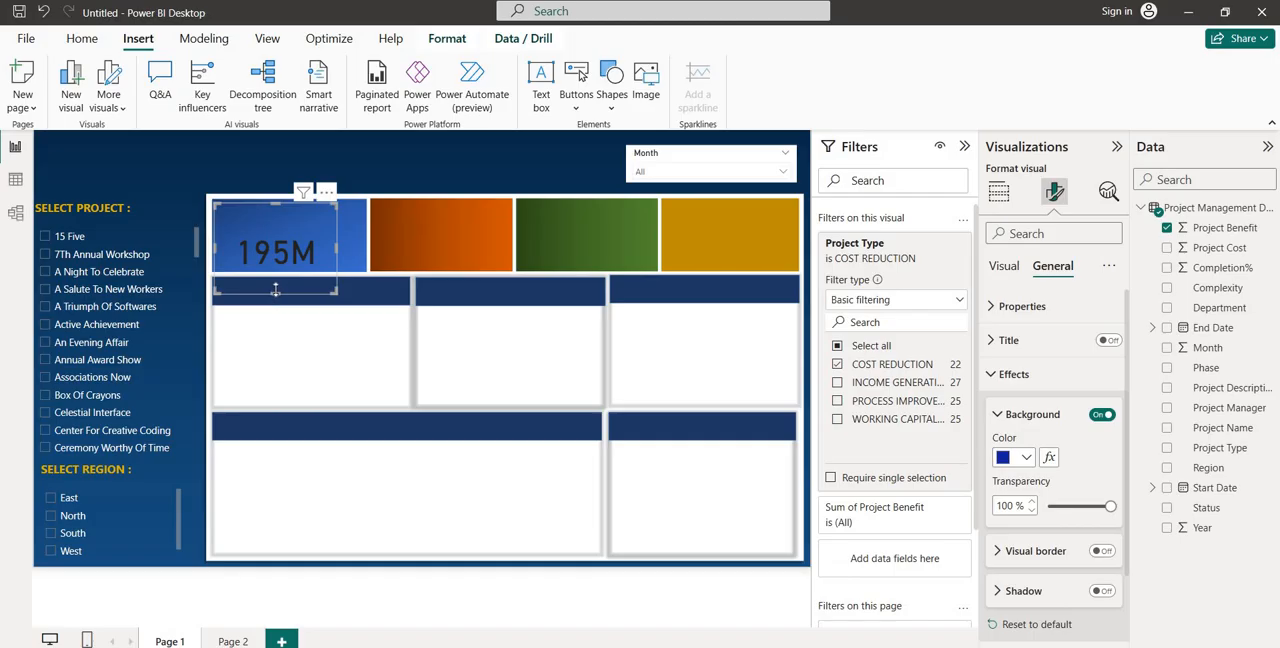
{"action": "left_click_drag", "start_coordinate": [276, 290], "coordinate": [313, 244]}
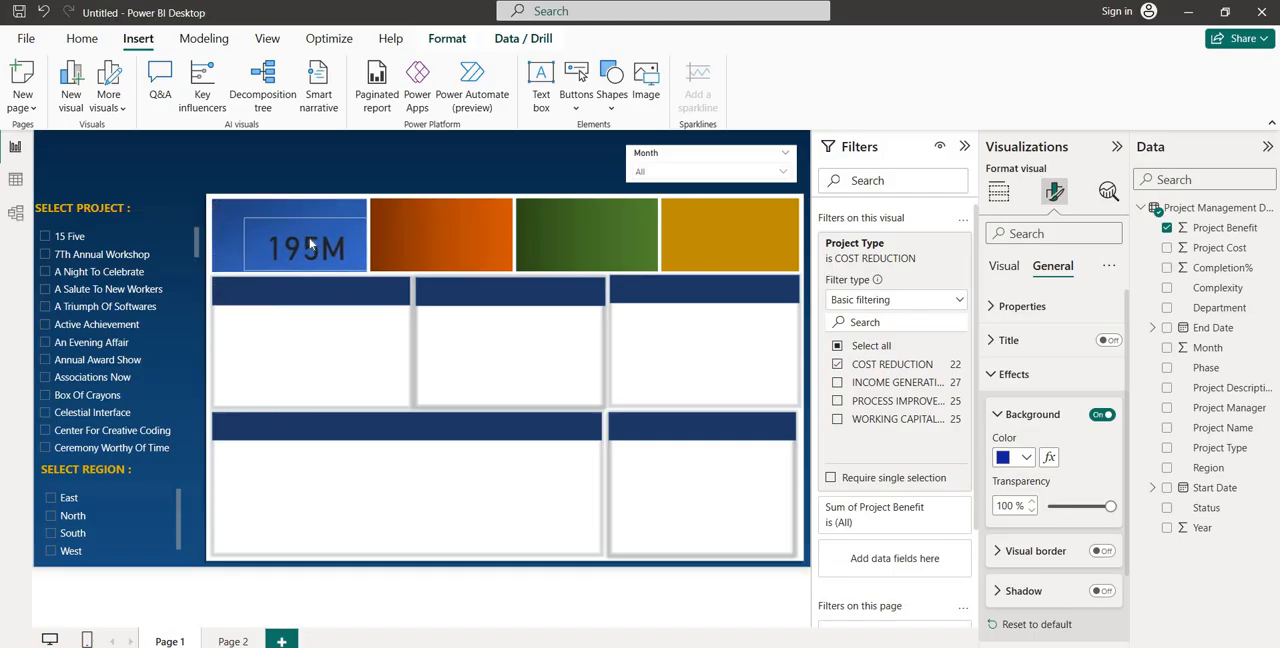
Set the Project Benefit card's callout value color to white and center the card on the blue tile
{"action": "left_click", "coordinate": [1004, 270]}
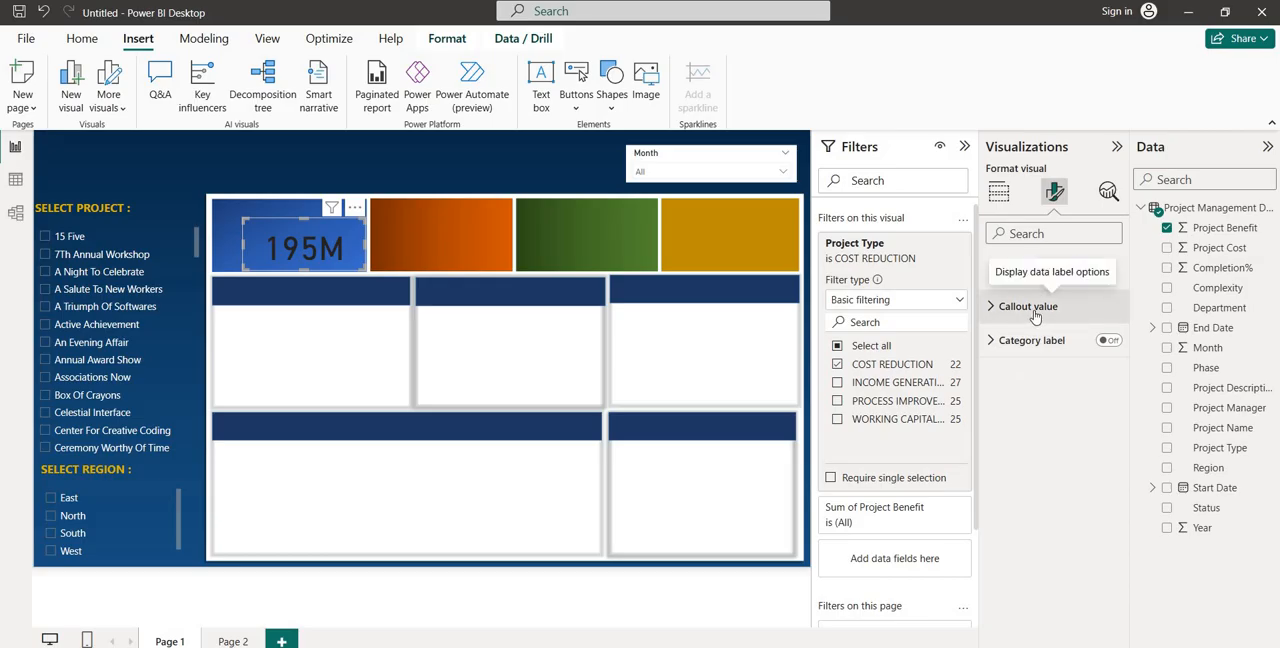
{"action": "left_click", "coordinate": [1033, 310]}
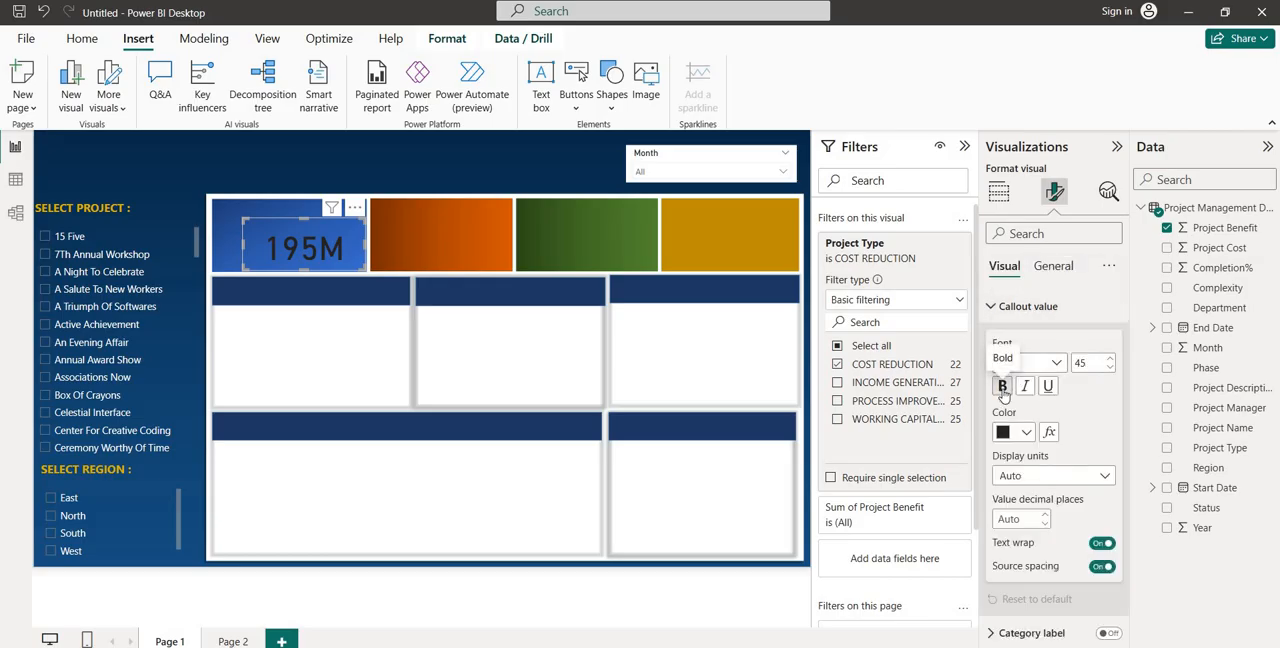
{"action": "left_click", "coordinate": [1027, 433]}
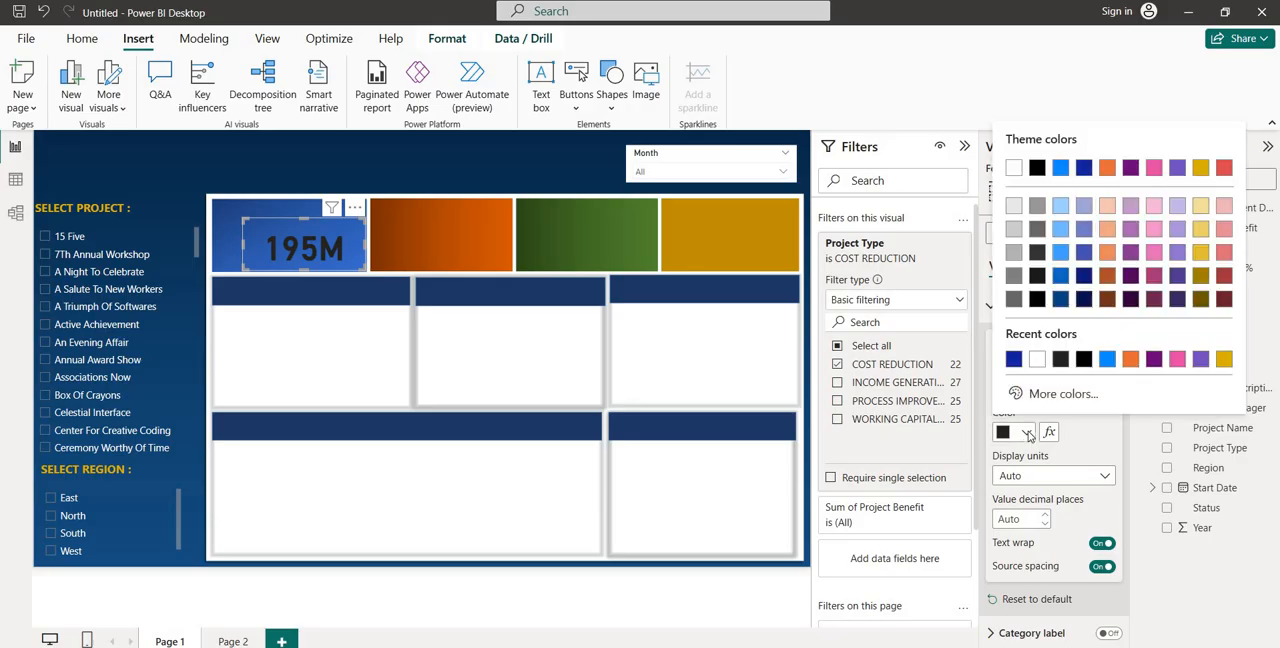
{"action": "left_click", "coordinate": [1037, 361]}
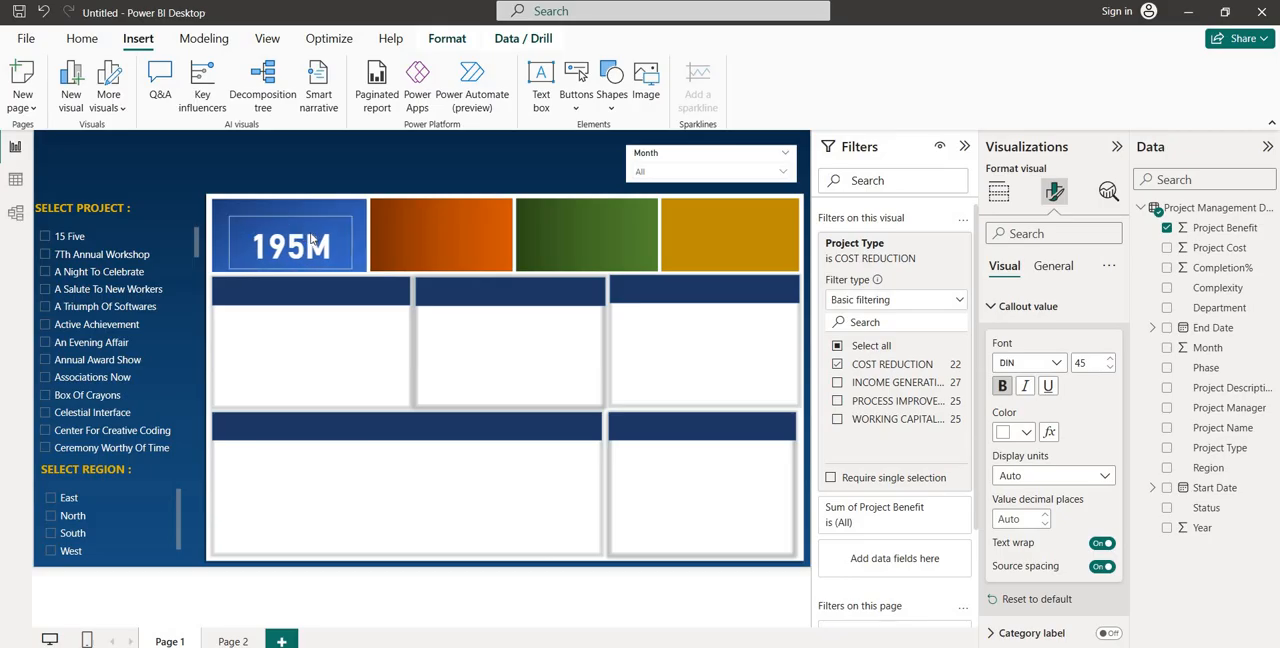
{"action": "left_click_drag", "start_coordinate": [326, 240], "coordinate": [311, 238]}
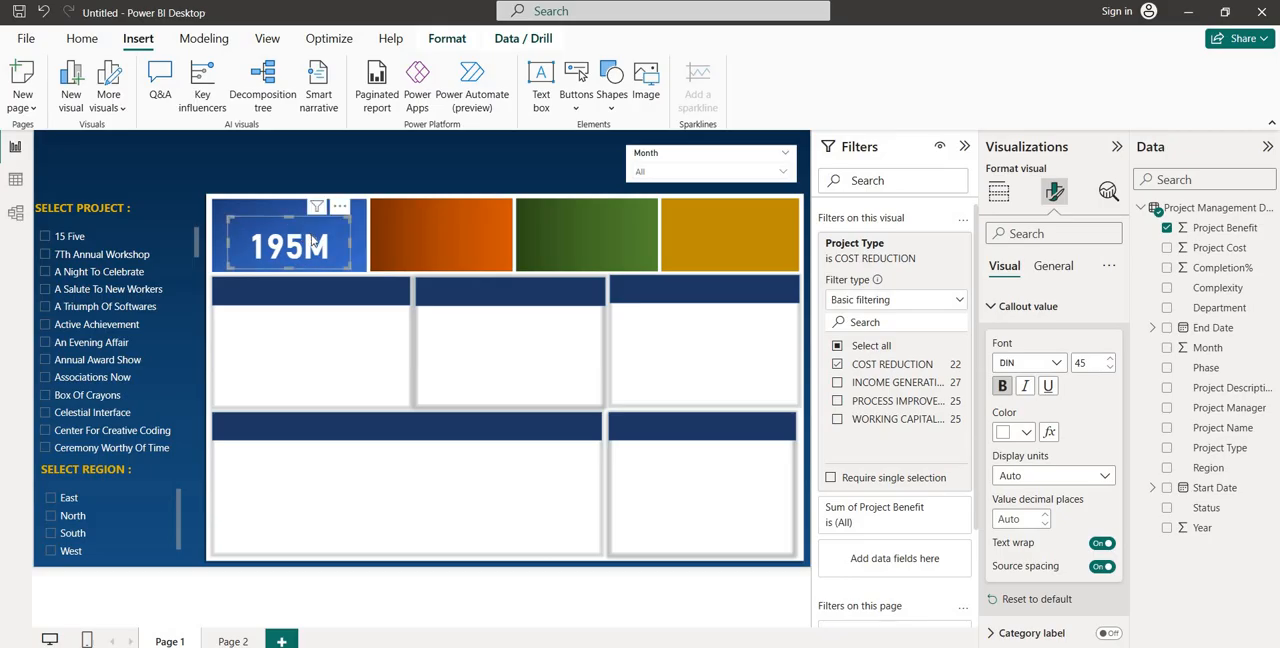
Duplicate the benefit card three times and place the copies on the orange, green and gold tiles
{"action": "key", "text": "ctrl+v"}
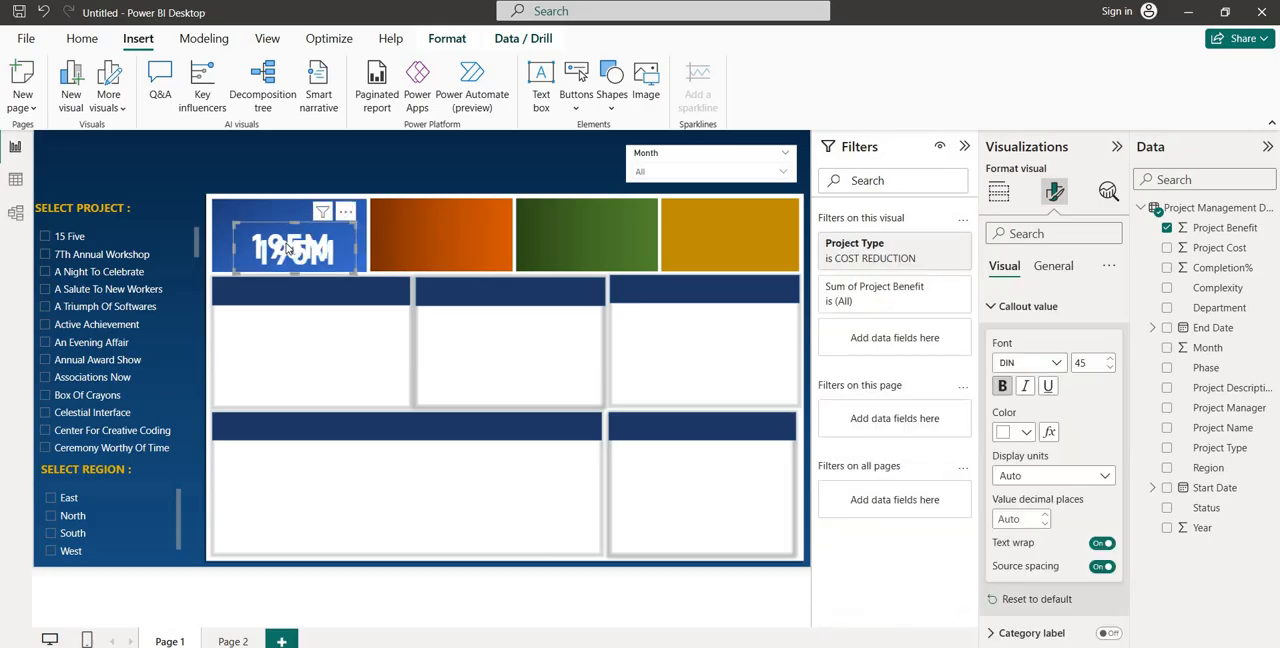
{"action": "left_click_drag", "start_coordinate": [286, 244], "coordinate": [712, 242]}
{"action": "key", "text": "ctrl+v"}
{"action": "key", "text": "ctrl+v"}
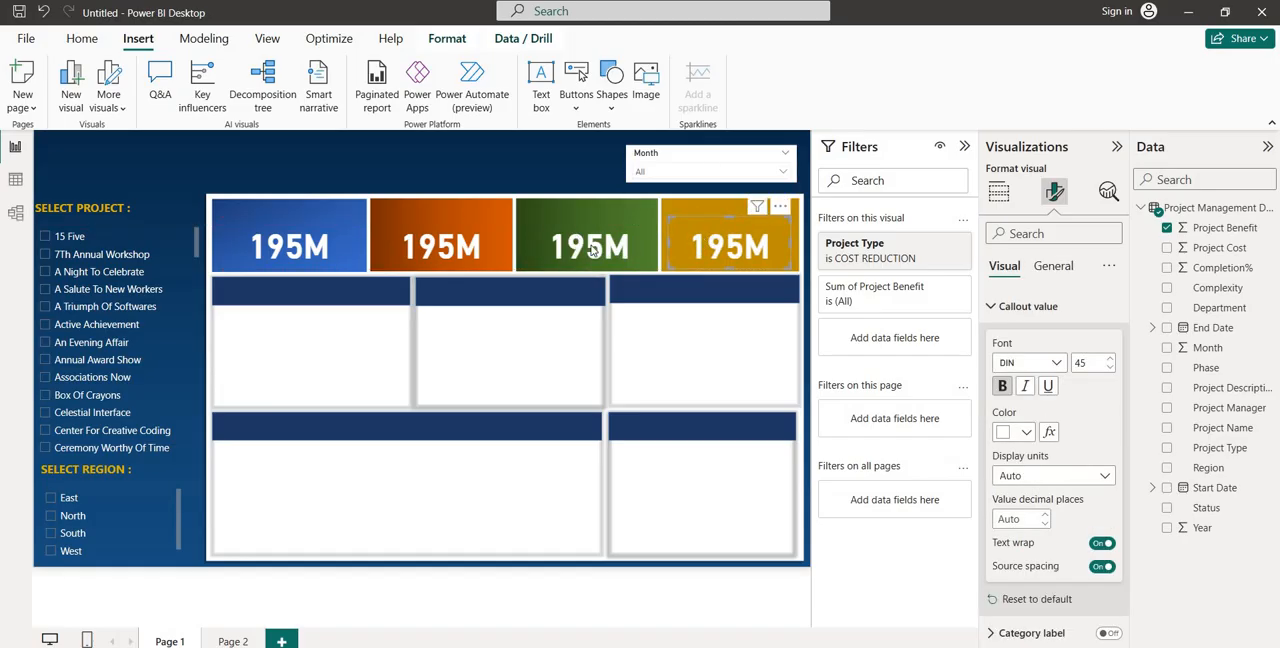
Change the orange tile card's Project Type filter from COST REDUCTION to only INCOME GENERATION
{"action": "left_click", "coordinate": [476, 251]}
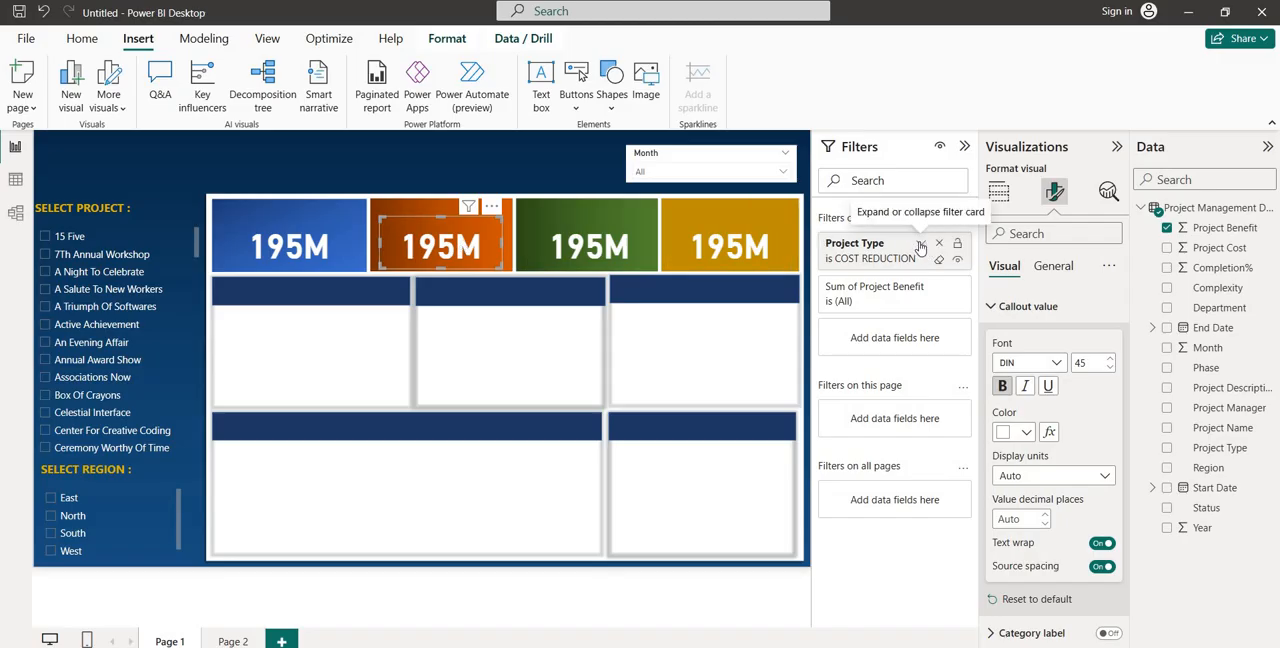
{"action": "left_click", "coordinate": [920, 247]}
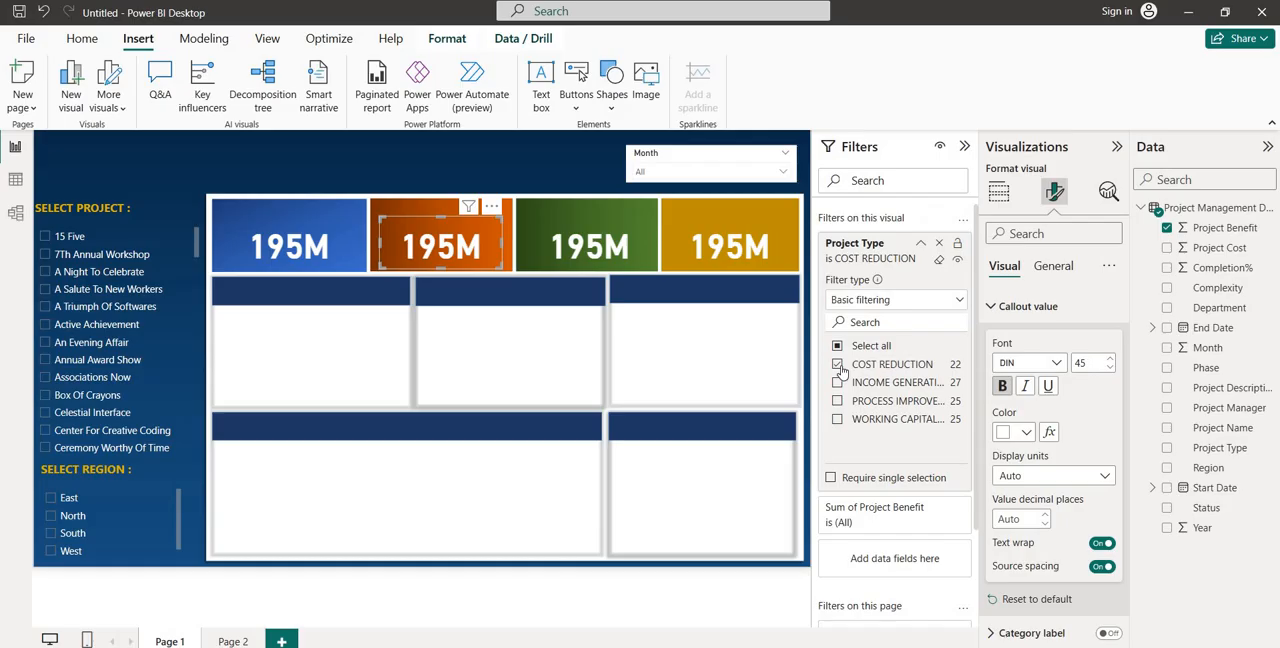
{"action": "left_click", "coordinate": [837, 364]}
{"action": "left_click", "coordinate": [837, 382]}
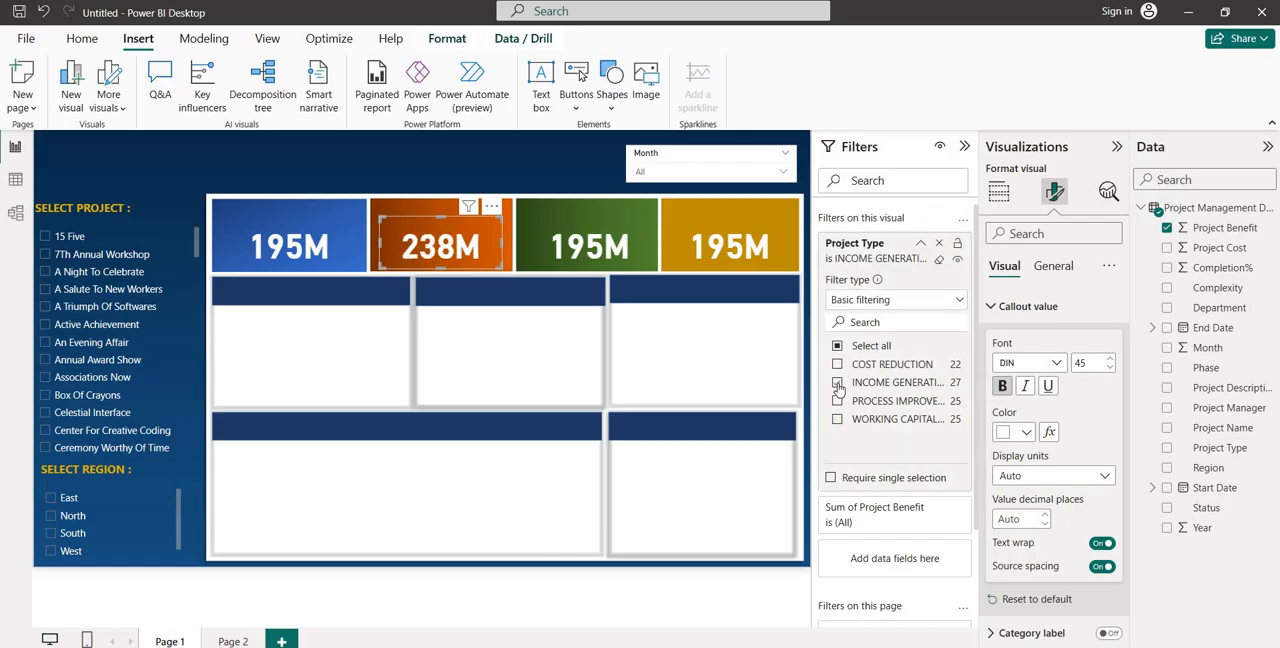
Change the green tile card's Project Type filter so that it includes only PROCESS IMPROVEMENT
{"action": "left_click", "coordinate": [573, 238]}
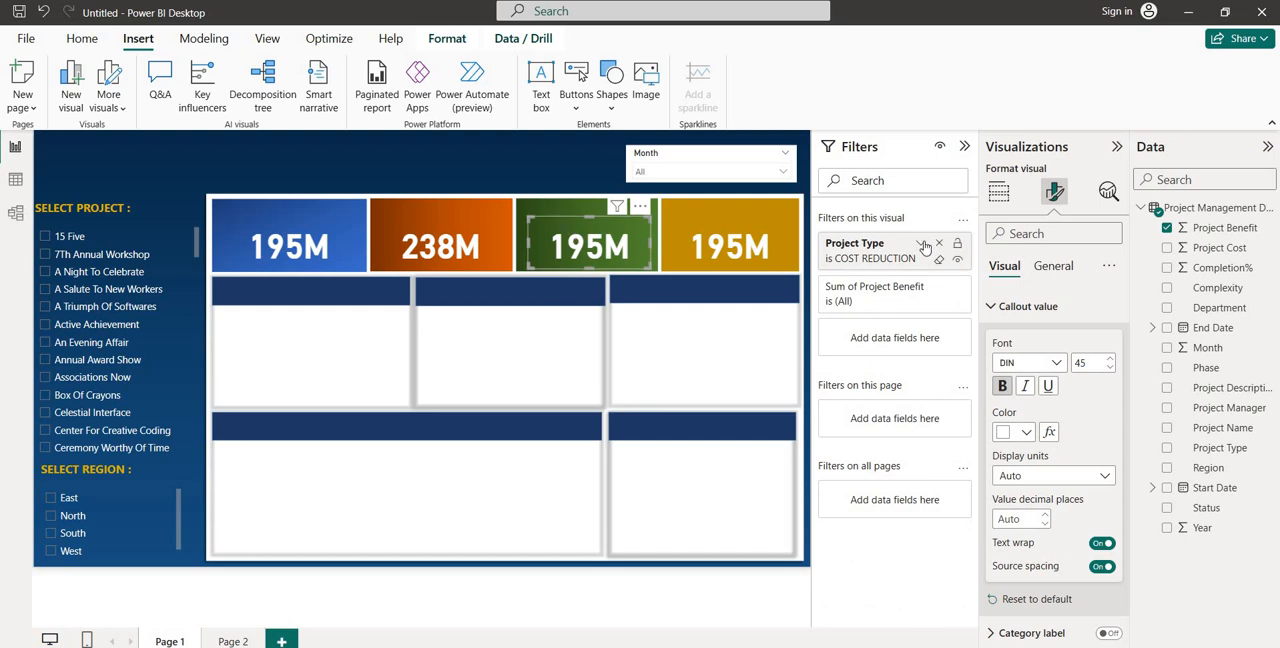
{"action": "left_click", "coordinate": [921, 244]}
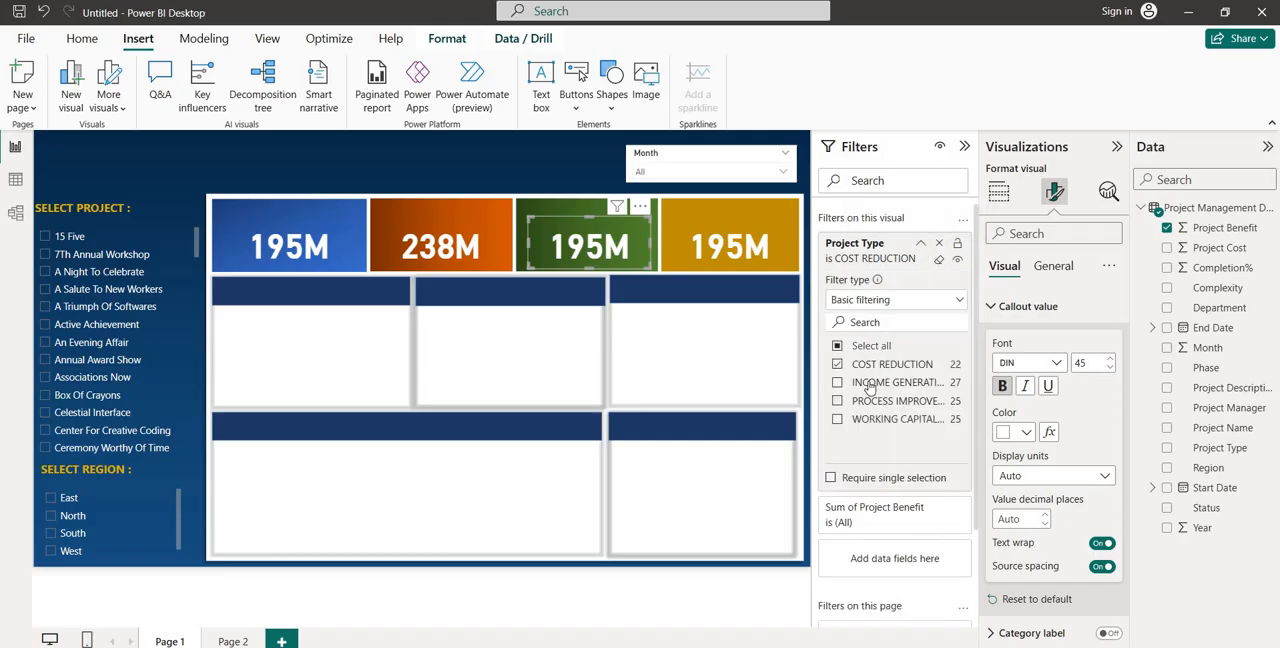
{"action": "left_click", "coordinate": [837, 364]}
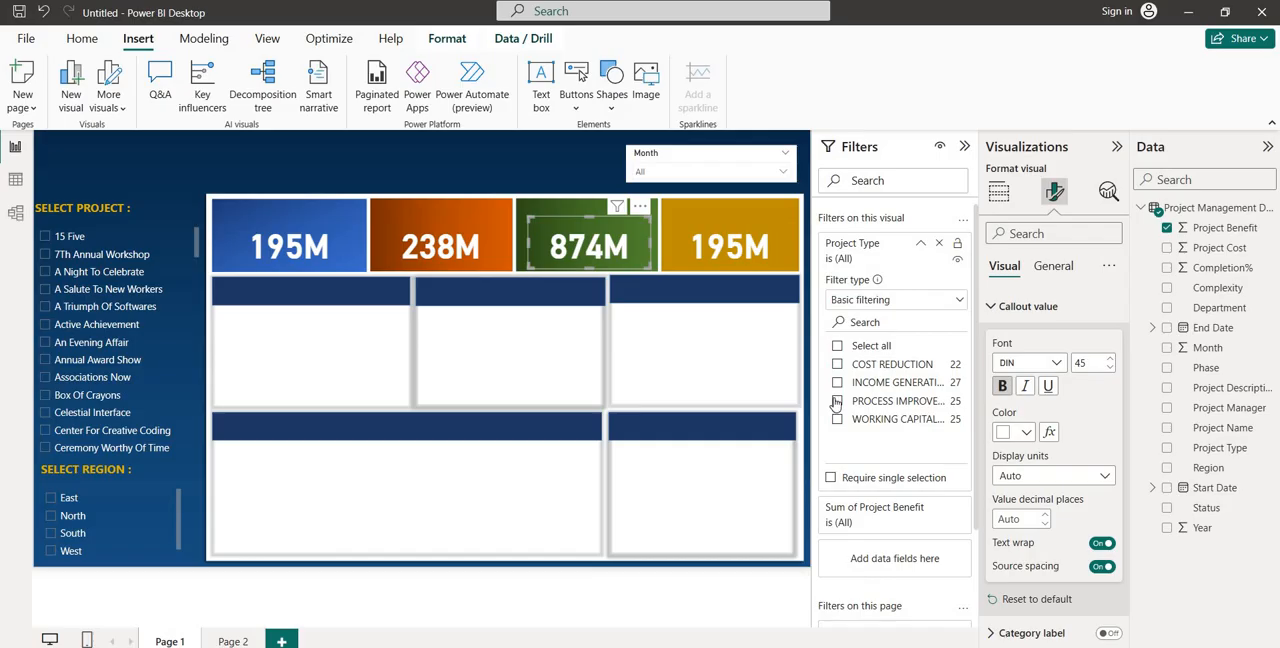
{"action": "left_click", "coordinate": [837, 401]}
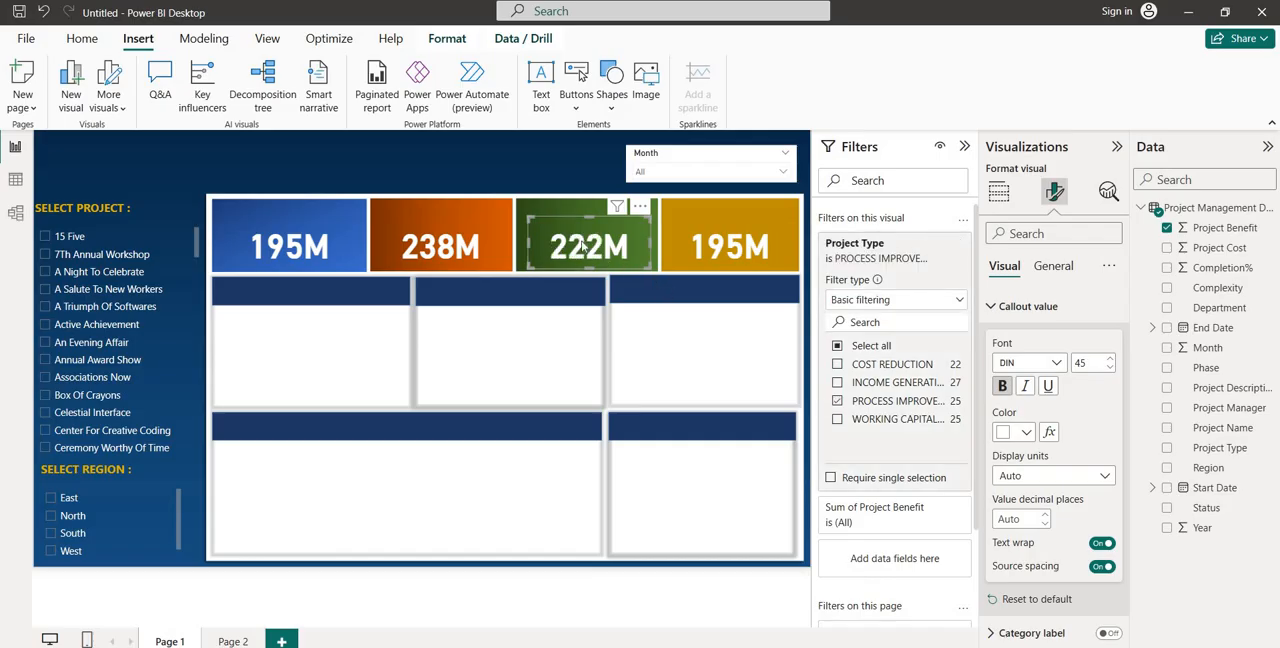
Change the gold tile card's Project Type filter so that it includes only WORKING CAPITAL
{"action": "left_click", "coordinate": [700, 252]}
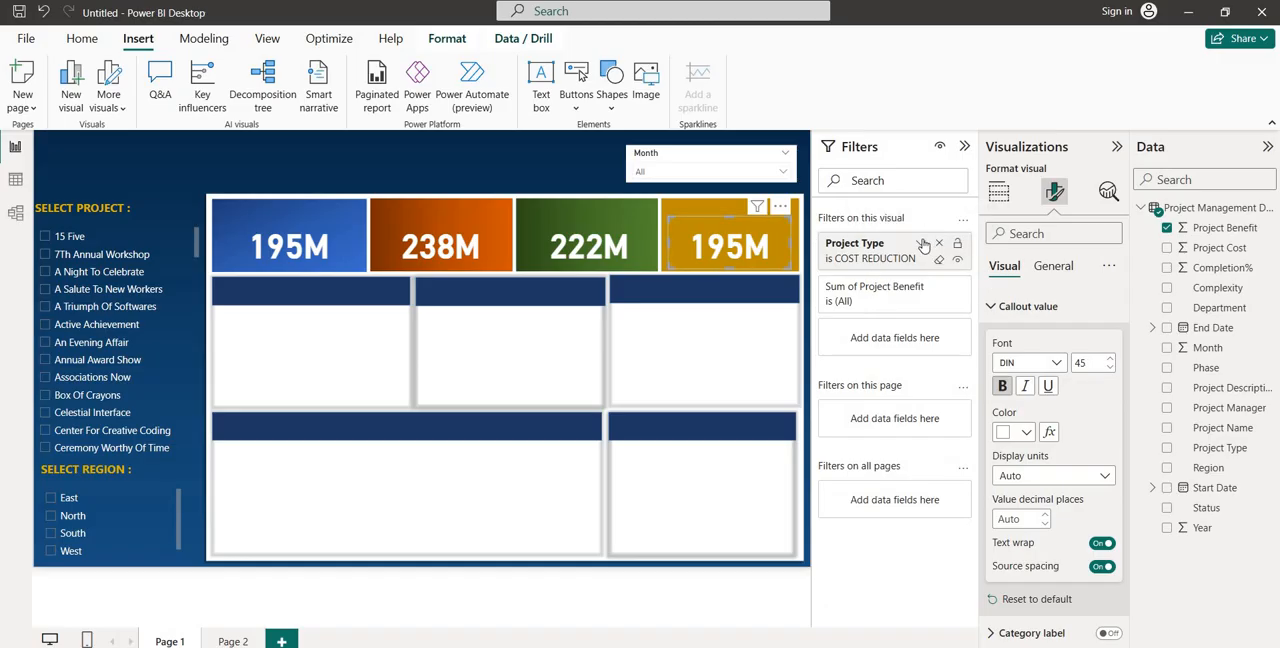
{"action": "left_click", "coordinate": [921, 243]}
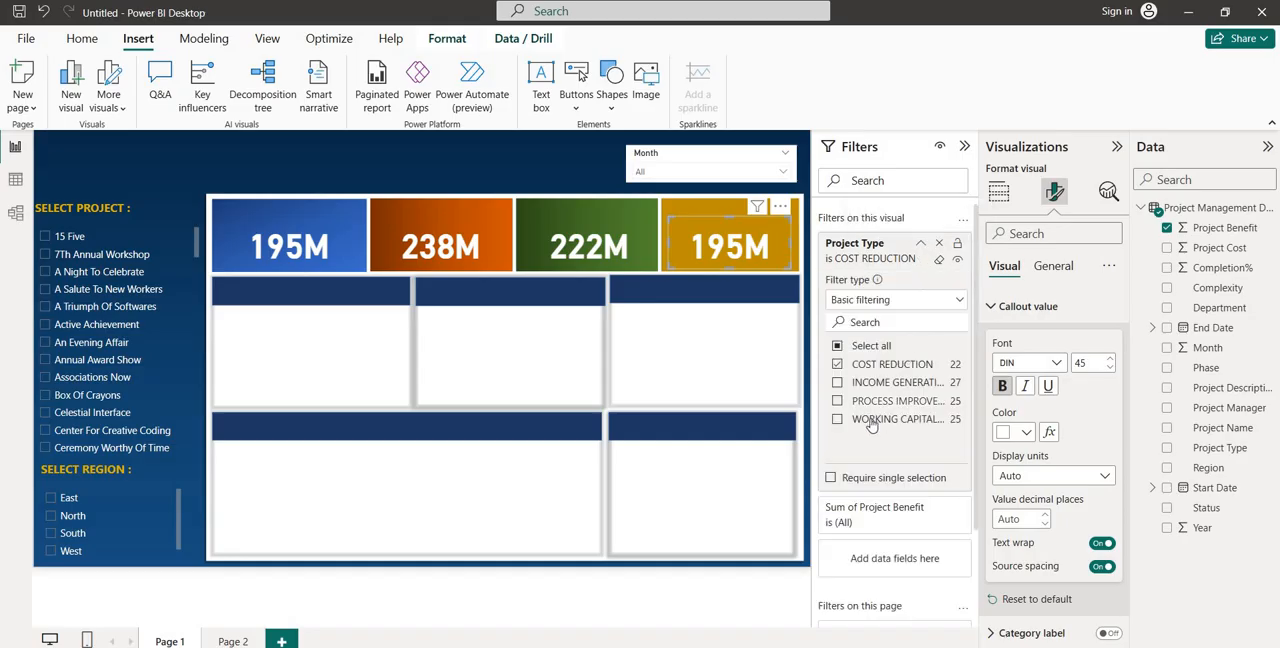
{"action": "left_click", "coordinate": [838, 419]}
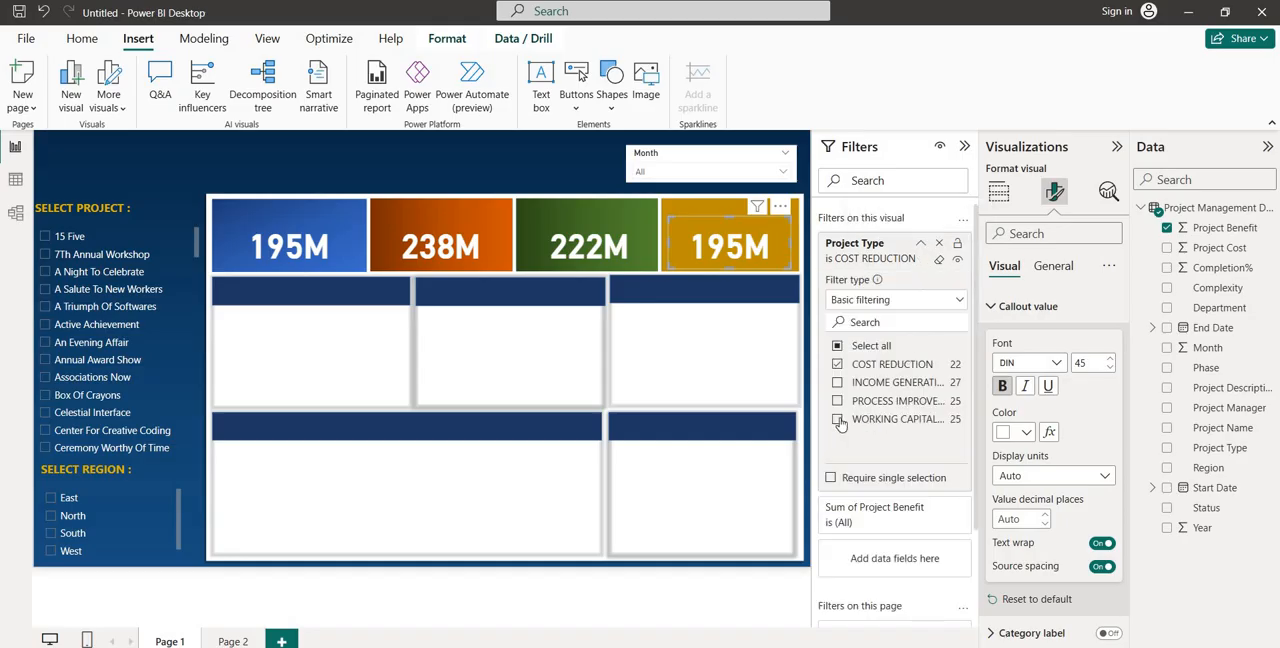
{"action": "left_click", "coordinate": [838, 365]}
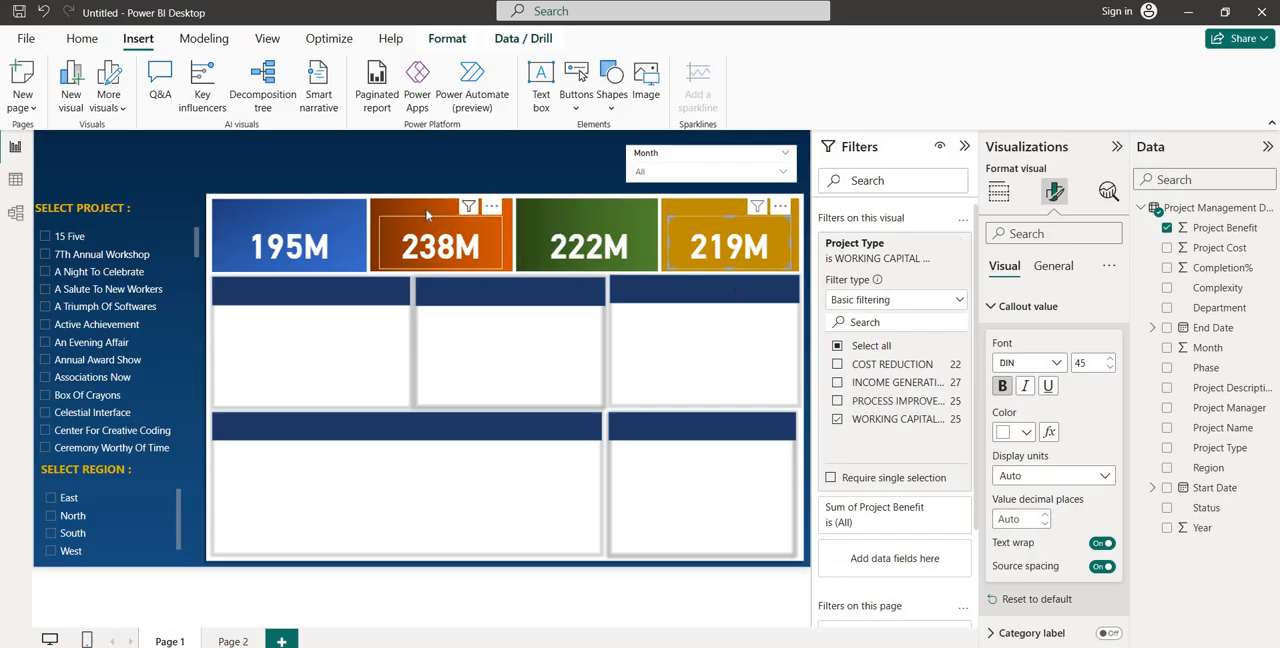
{"action": "left_click", "coordinate": [253, 142]}
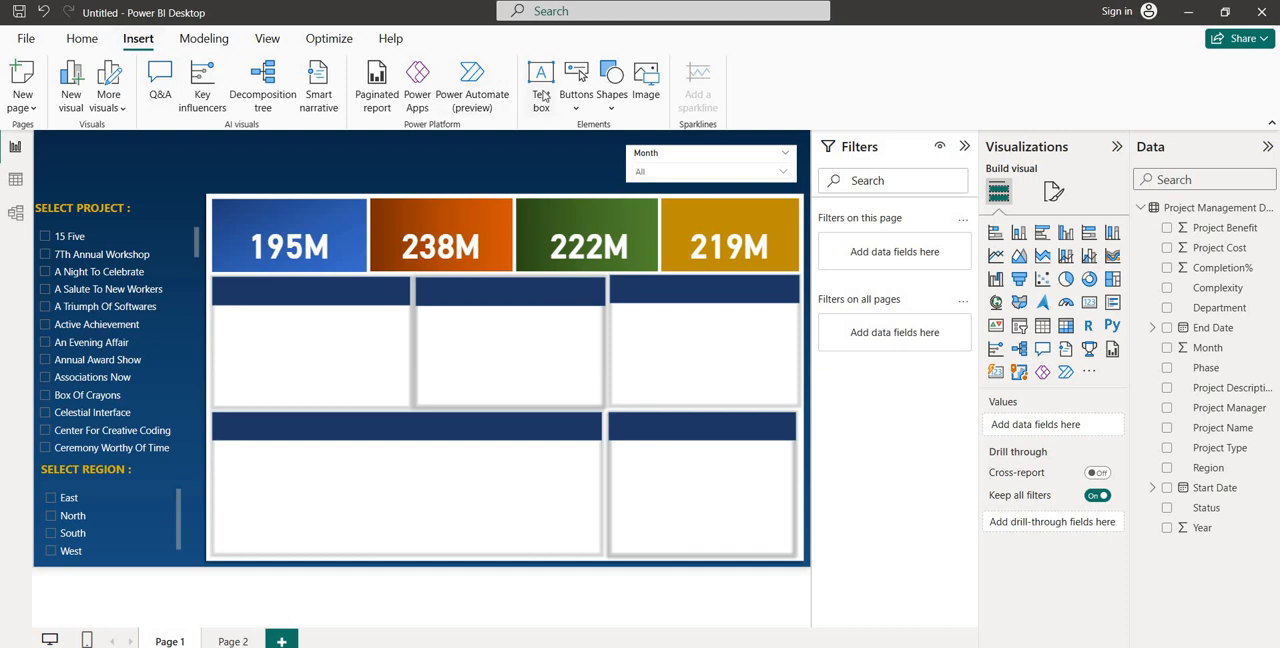
Insert a text box reading COST REDUCTION and shrink its height to fit the single line
{"action": "left_click", "coordinate": [544, 92]}
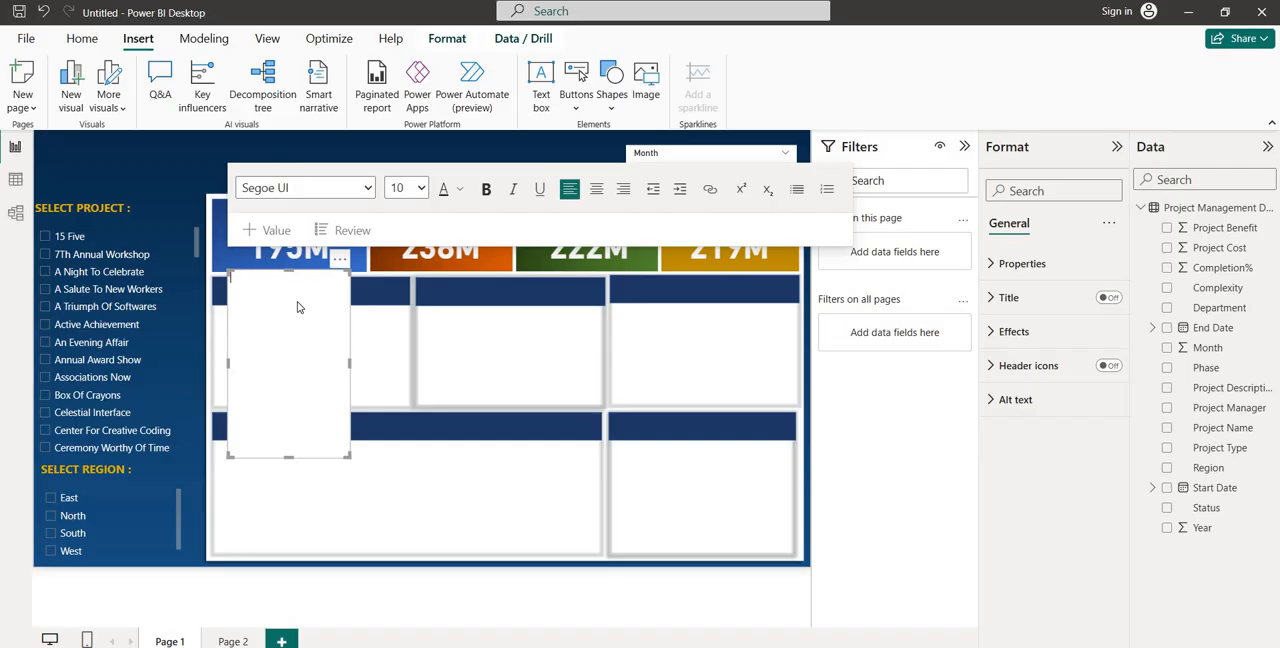
{"action": "type", "text": "cos"}
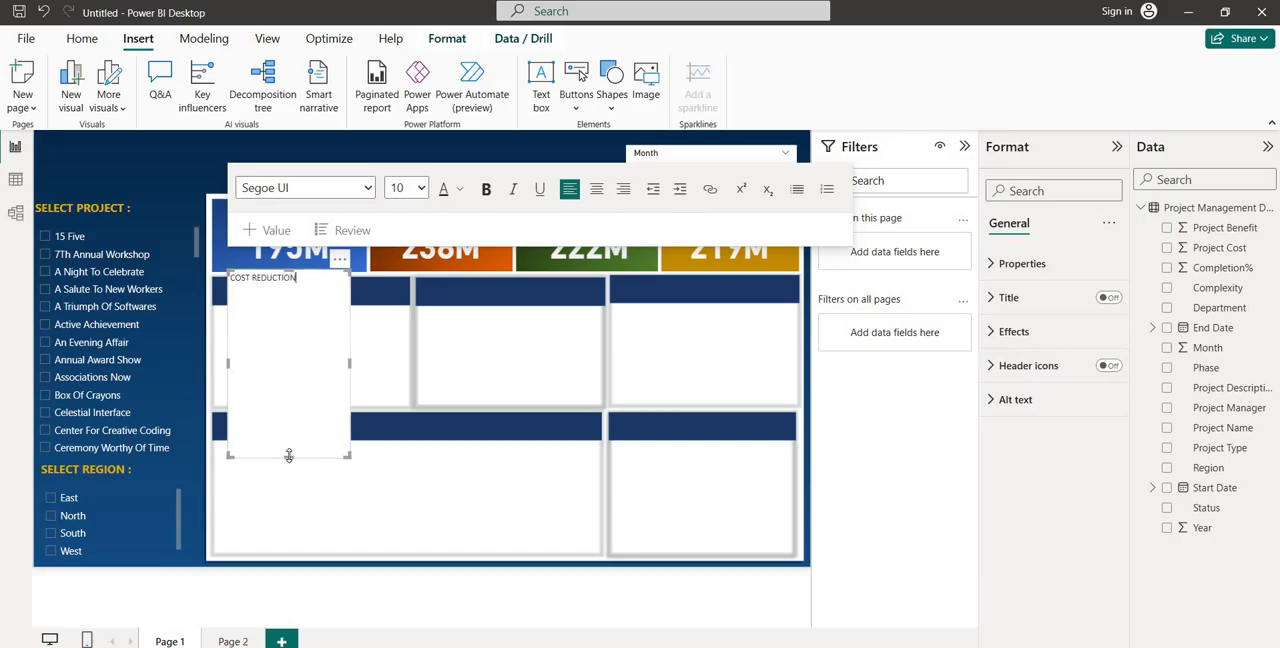
{"action": "left_click_drag", "start_coordinate": [288, 457], "coordinate": [286, 299]}
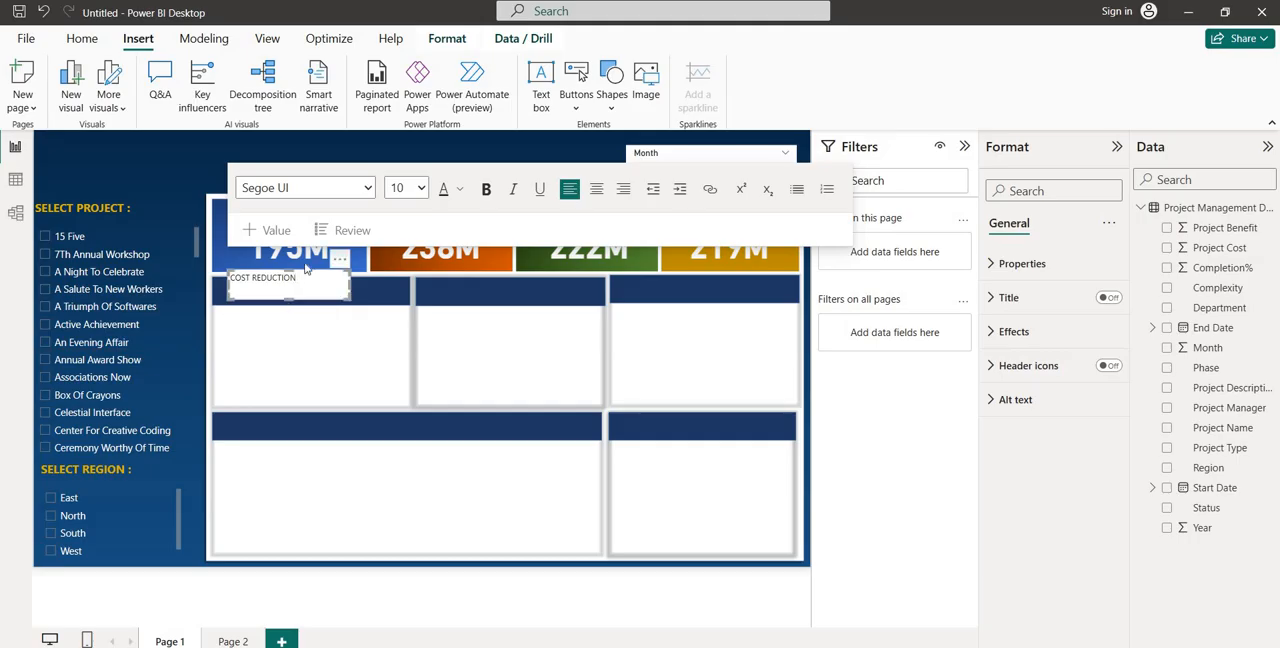
Format the COST REDUCTION text as size 16, bold and white
{"action": "left_click", "coordinate": [422, 189]}
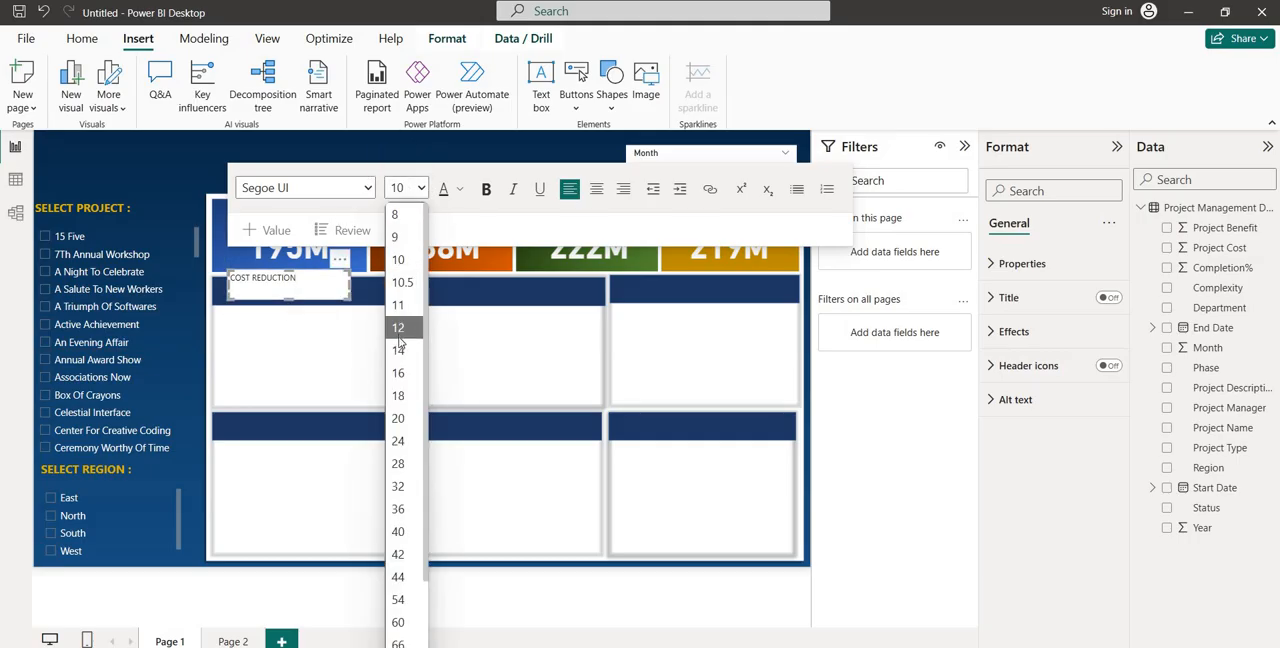
{"action": "left_click", "coordinate": [398, 372]}
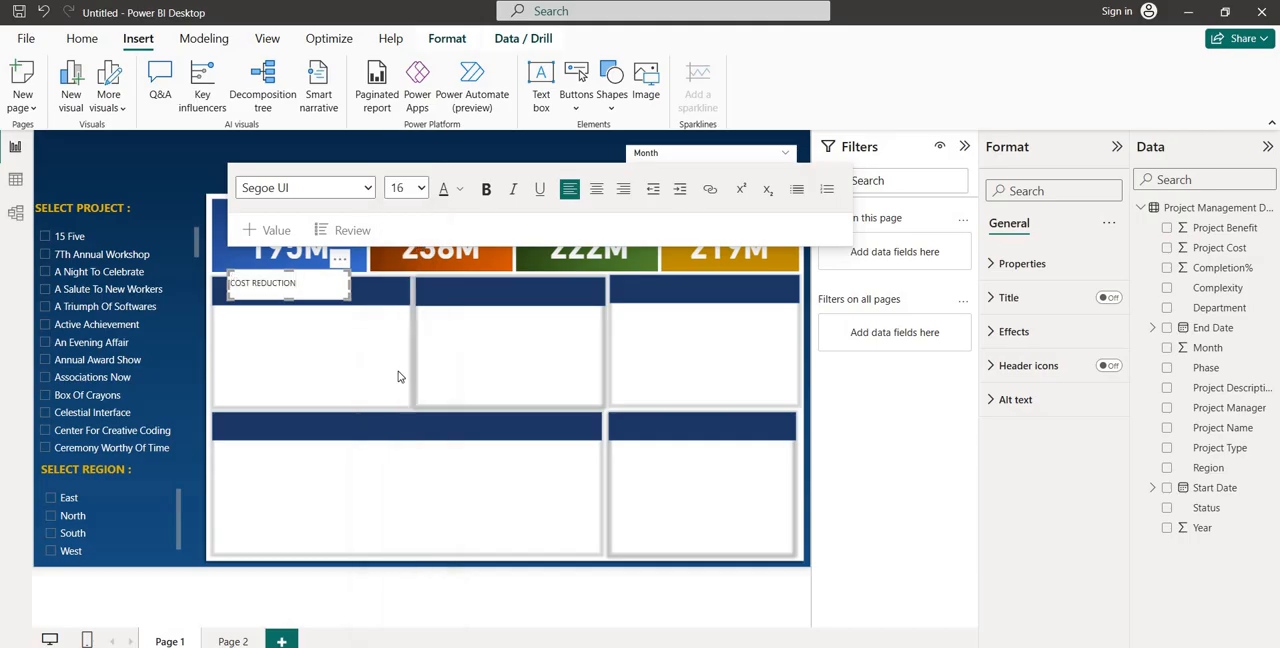
{"action": "left_click_drag", "start_coordinate": [311, 283], "coordinate": [229, 285]}
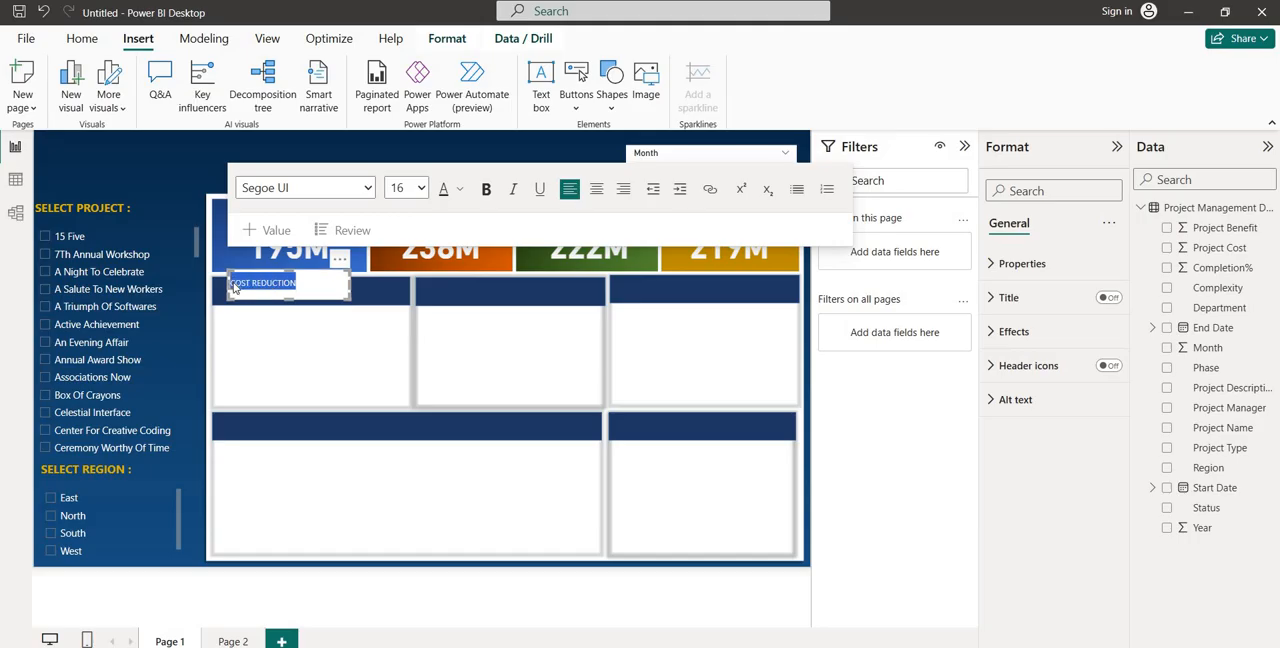
{"action": "left_click", "coordinate": [421, 191]}
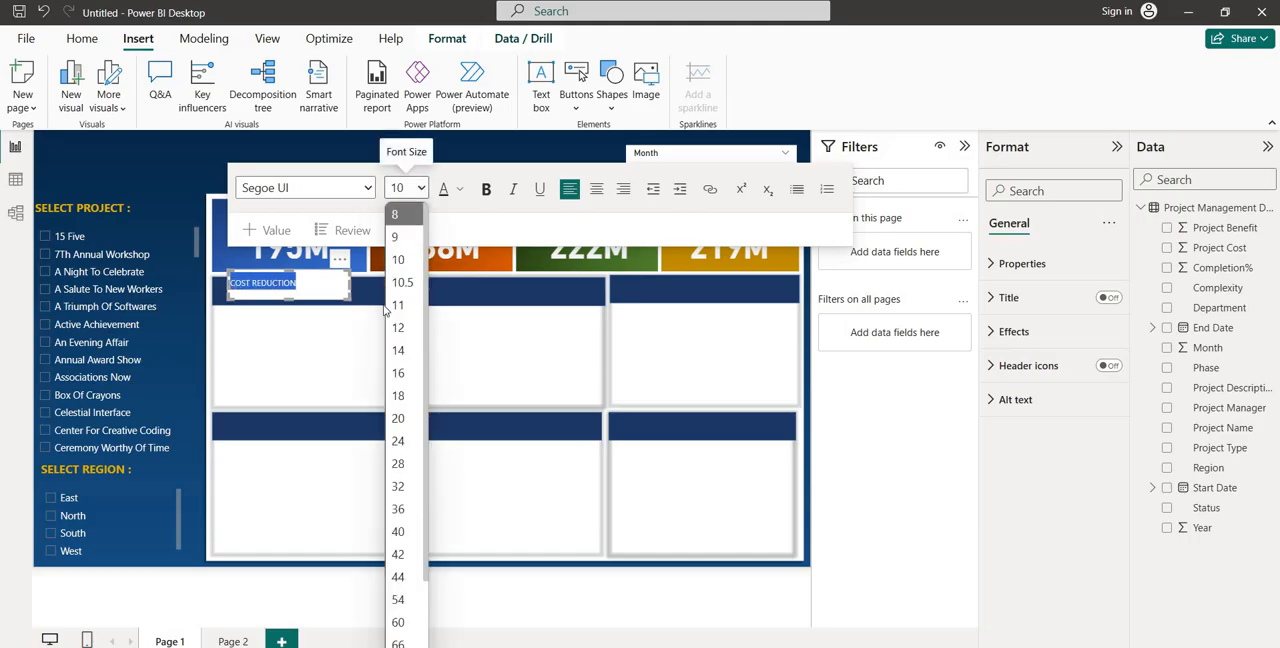
{"action": "left_click", "coordinate": [399, 374]}
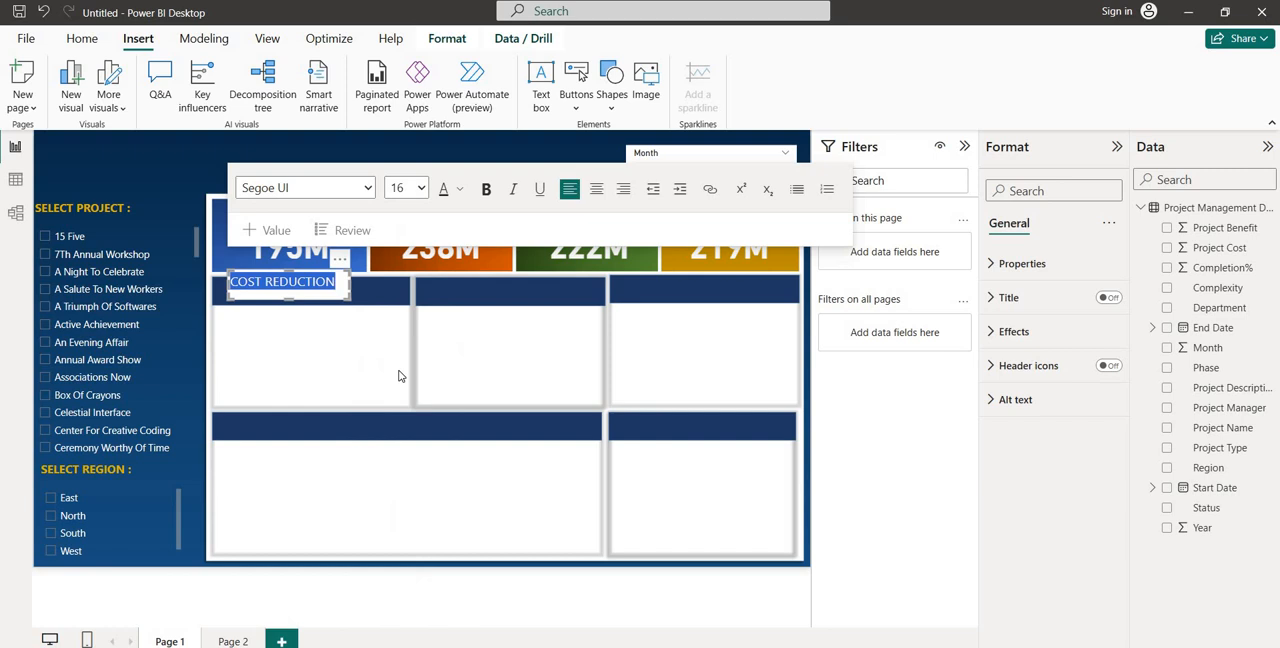
{"action": "left_click", "coordinate": [487, 191]}
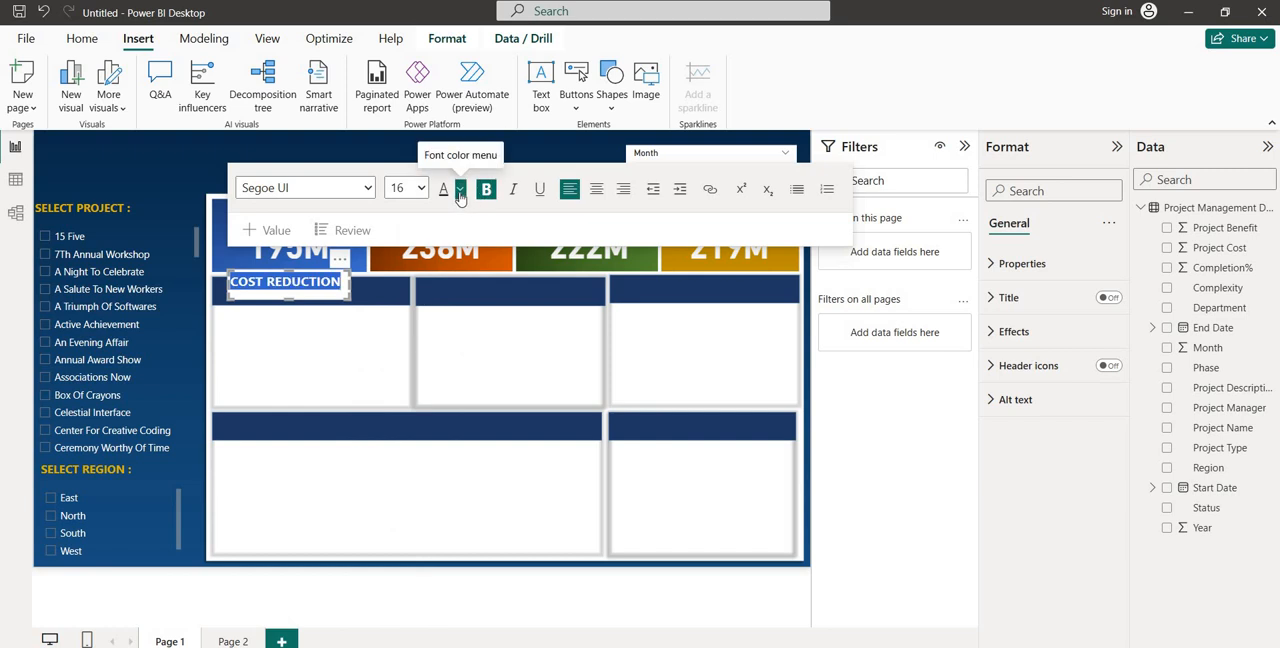
{"action": "left_click", "coordinate": [460, 190]}
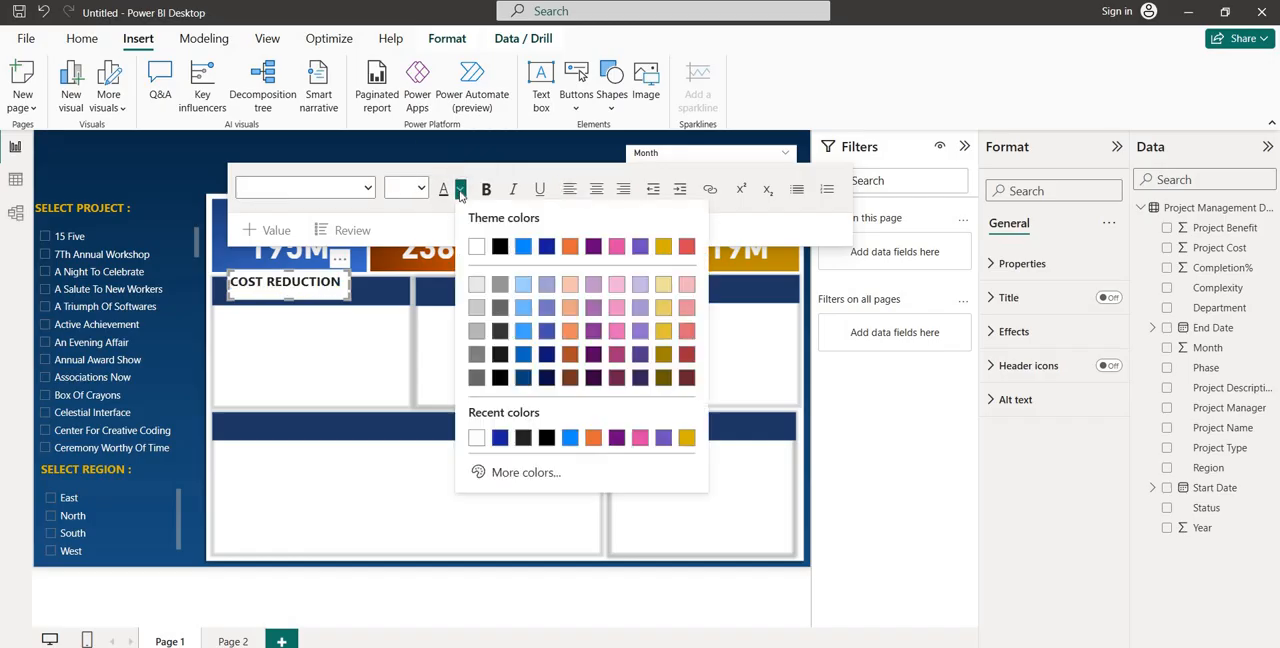
{"action": "left_click", "coordinate": [477, 246]}
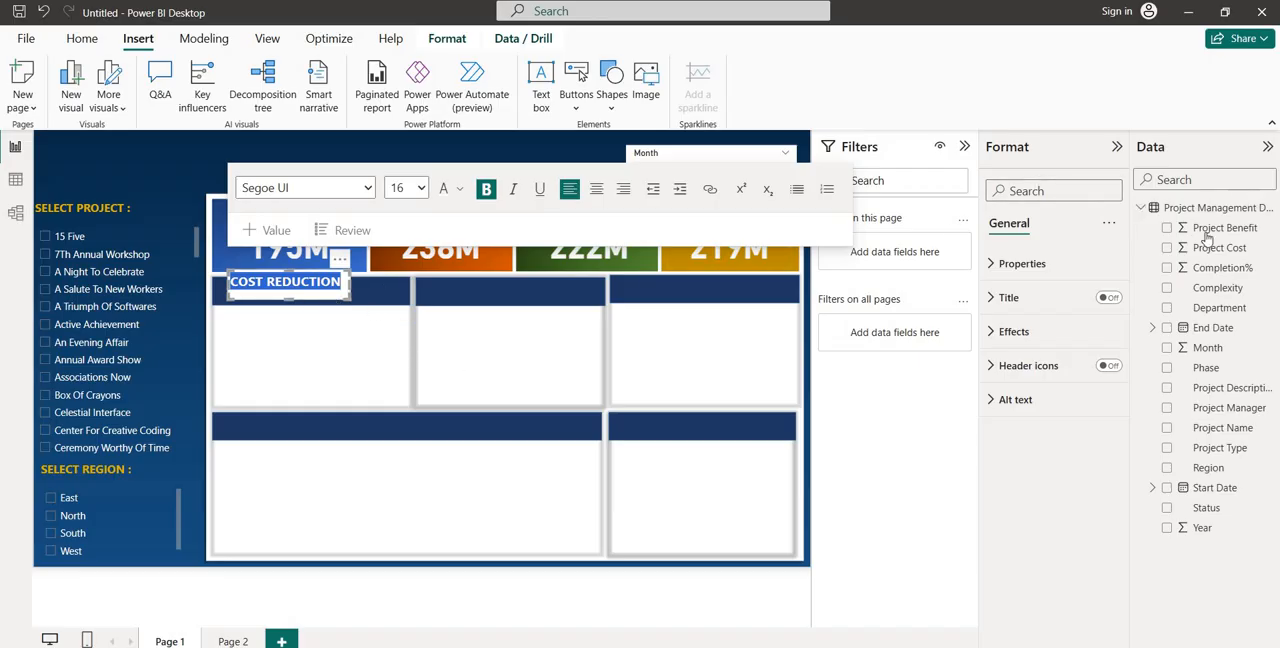
Set the text box background to 100% transparency and move the label above the value on the blue tile
{"action": "left_click", "coordinate": [1014, 332]}
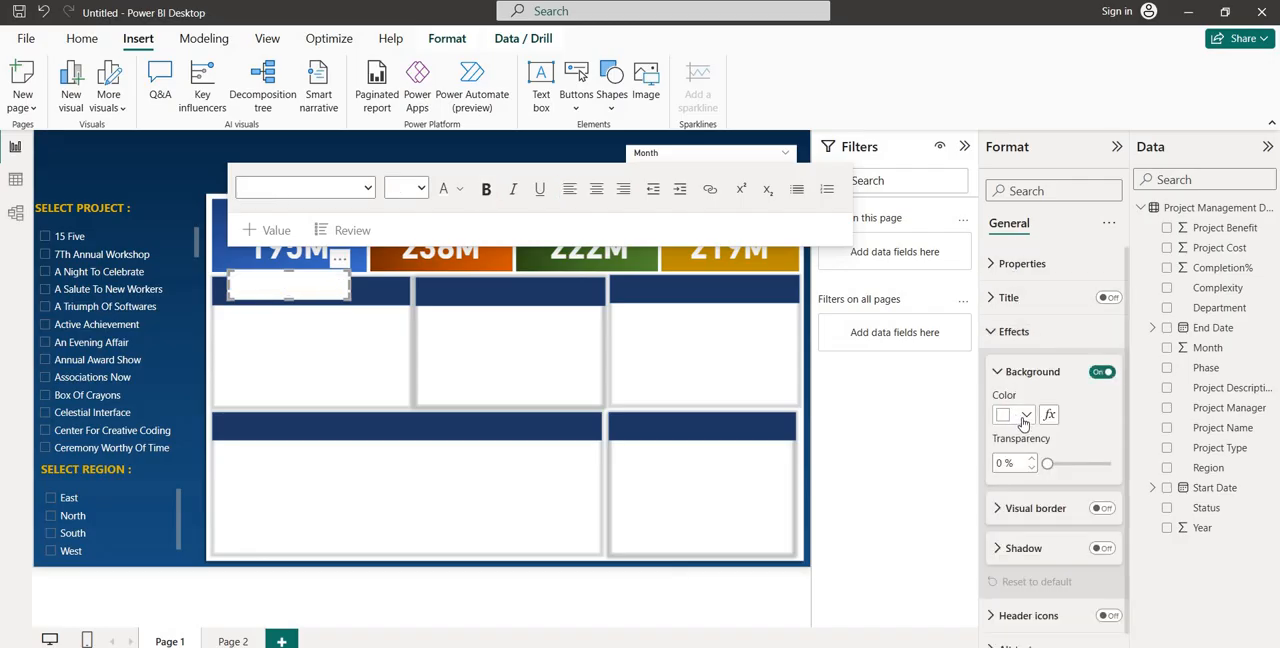
{"action": "left_click", "coordinate": [1025, 418]}
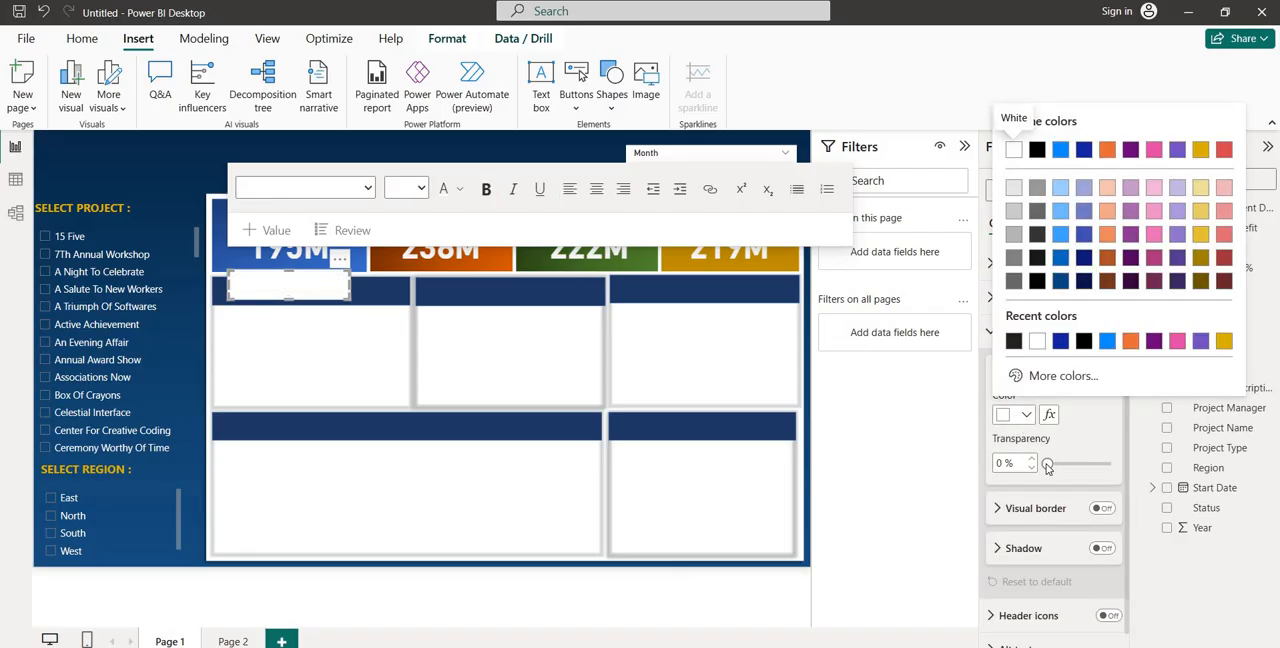
{"action": "left_click", "coordinate": [1062, 464]}
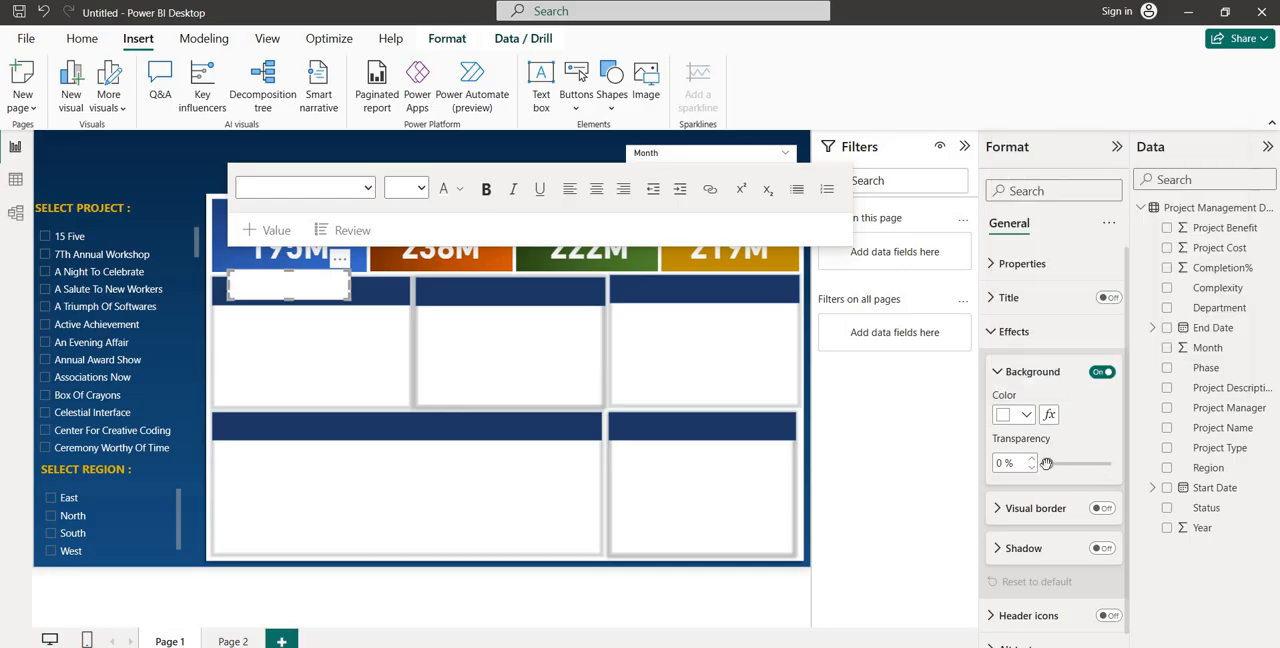
{"action": "left_click_drag", "start_coordinate": [1048, 463], "coordinate": [1131, 466]}
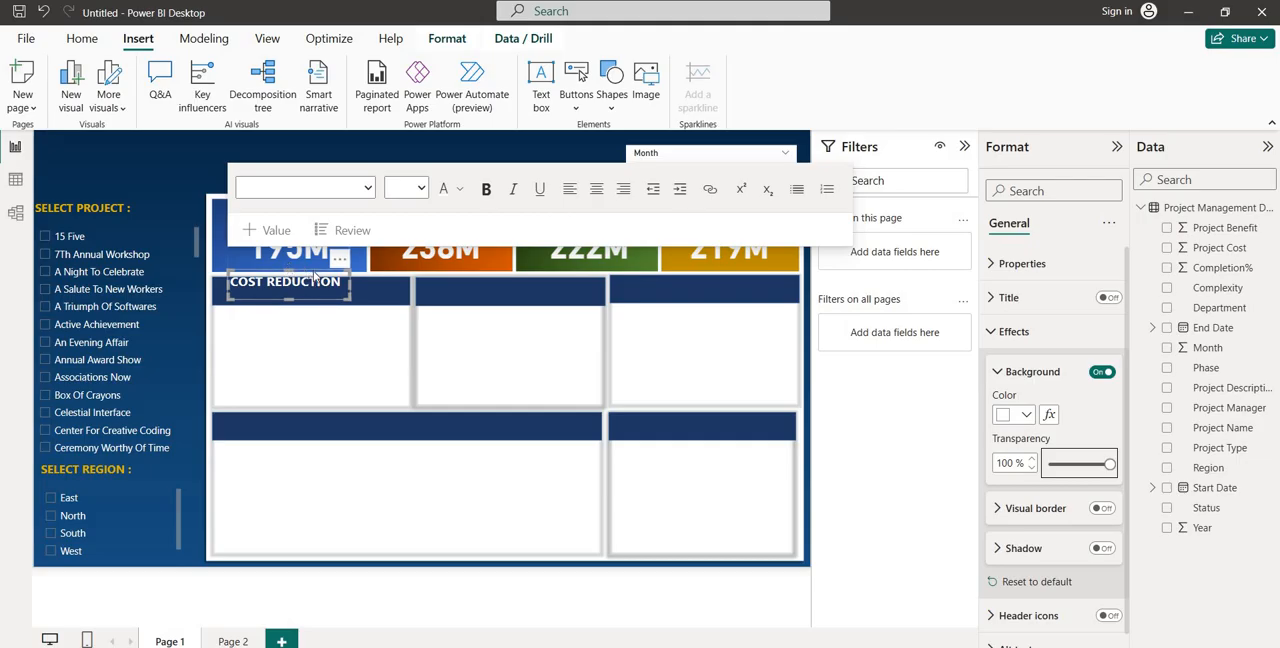
{"action": "left_click", "coordinate": [245, 242]}
{"action": "left_click_drag", "start_coordinate": [245, 242], "coordinate": [247, 208]}
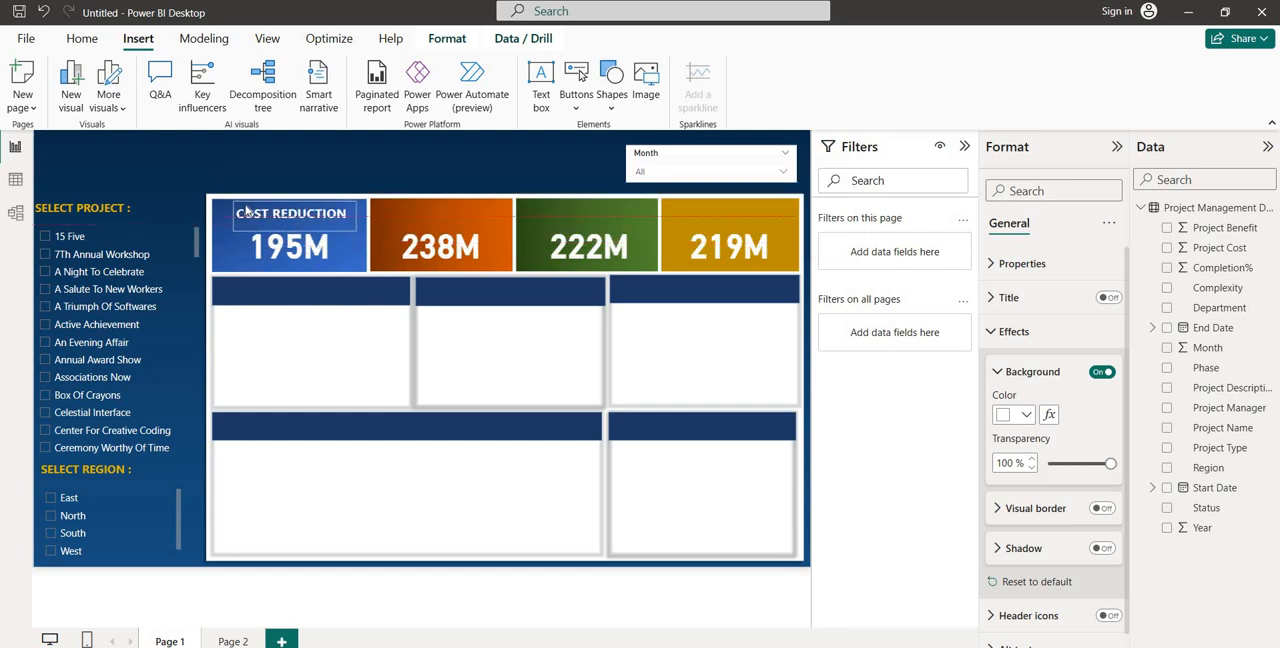
Widen the blue tile's COST REDUCTION text box to the tile's full width and format its text as size 18, centered
{"action": "left_click", "coordinate": [247, 210]}
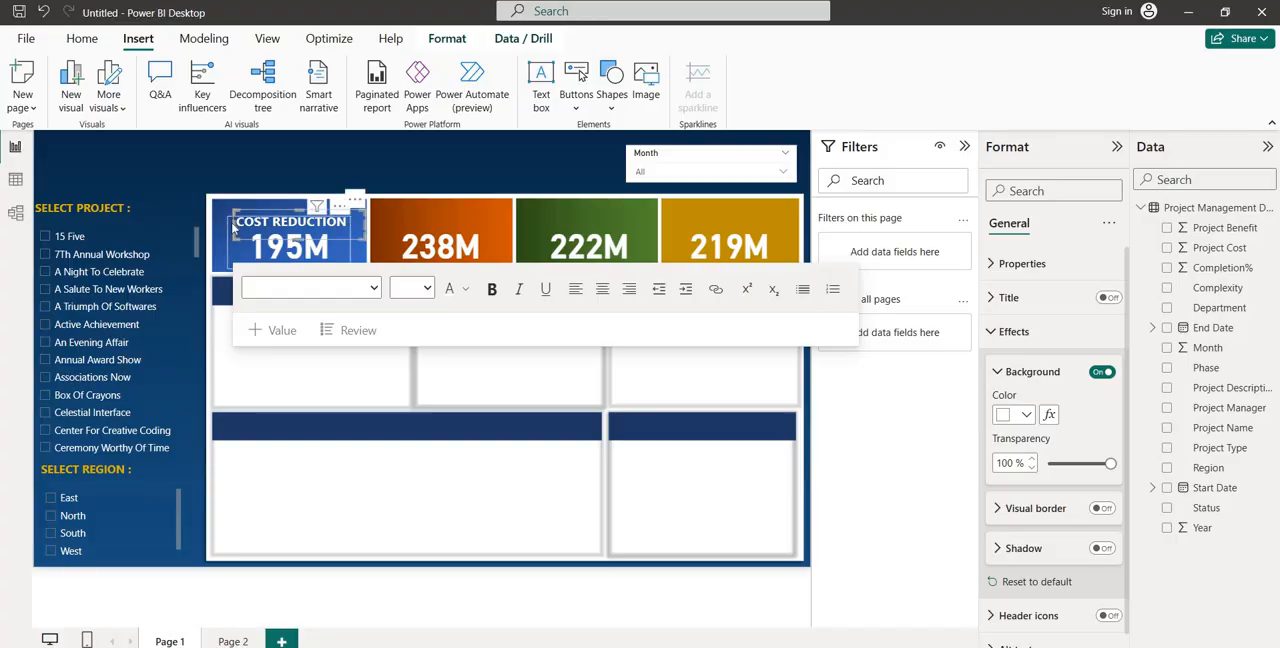
{"action": "left_click_drag", "start_coordinate": [225, 231], "coordinate": [203, 231]}
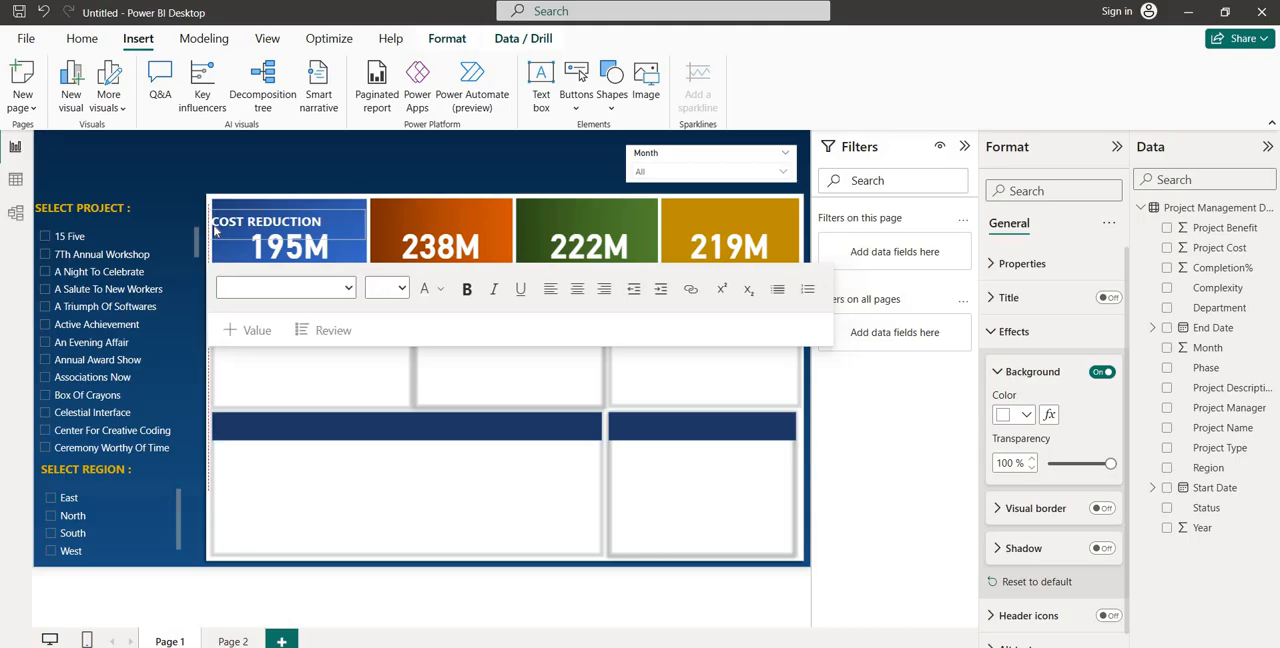
{"action": "left_click_drag", "start_coordinate": [323, 222], "coordinate": [212, 222]}
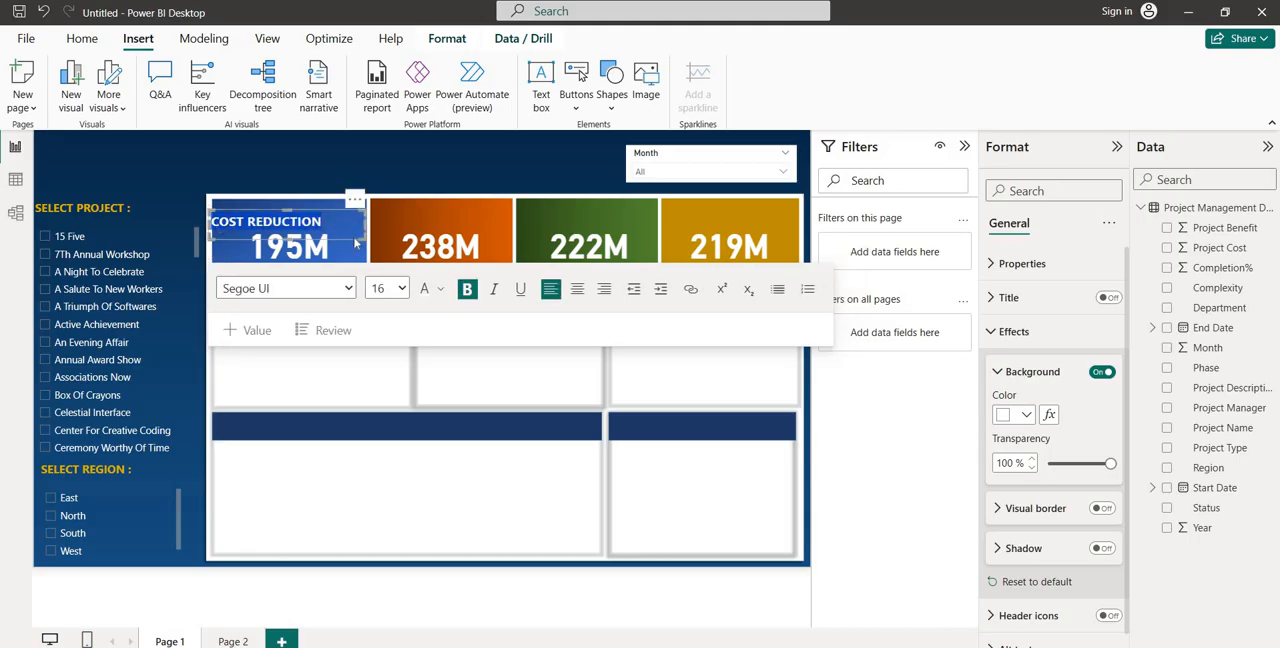
{"action": "left_click", "coordinate": [401, 289]}
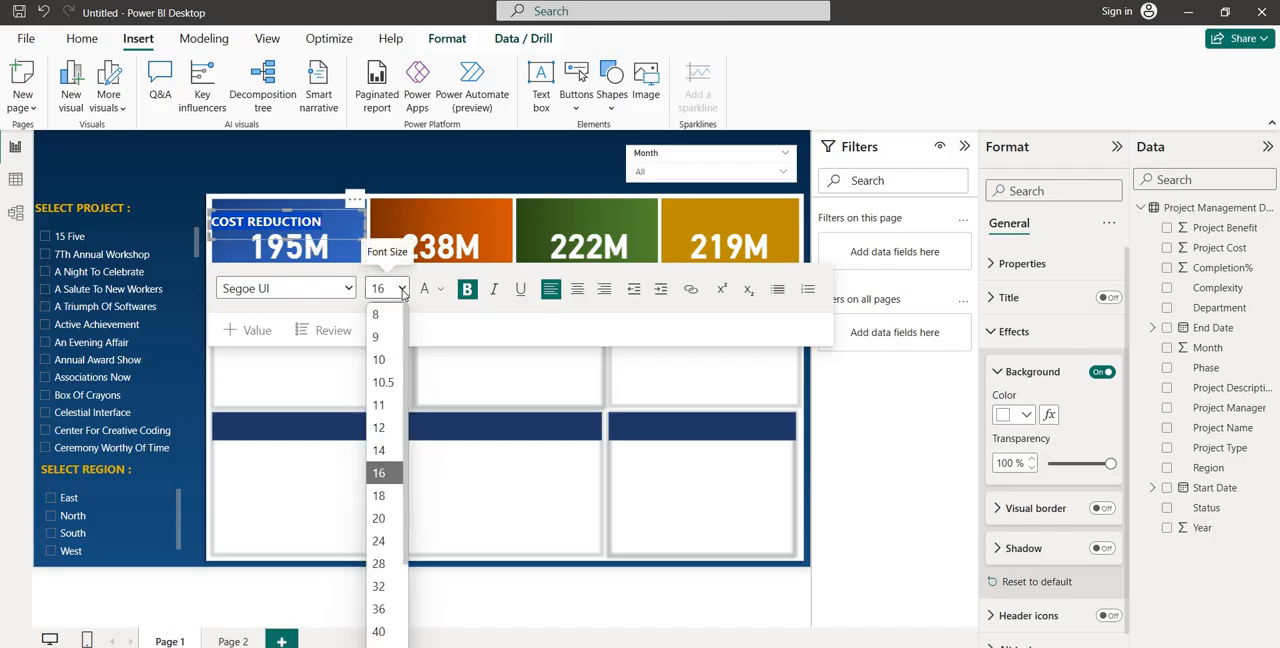
{"action": "left_click", "coordinate": [378, 517]}
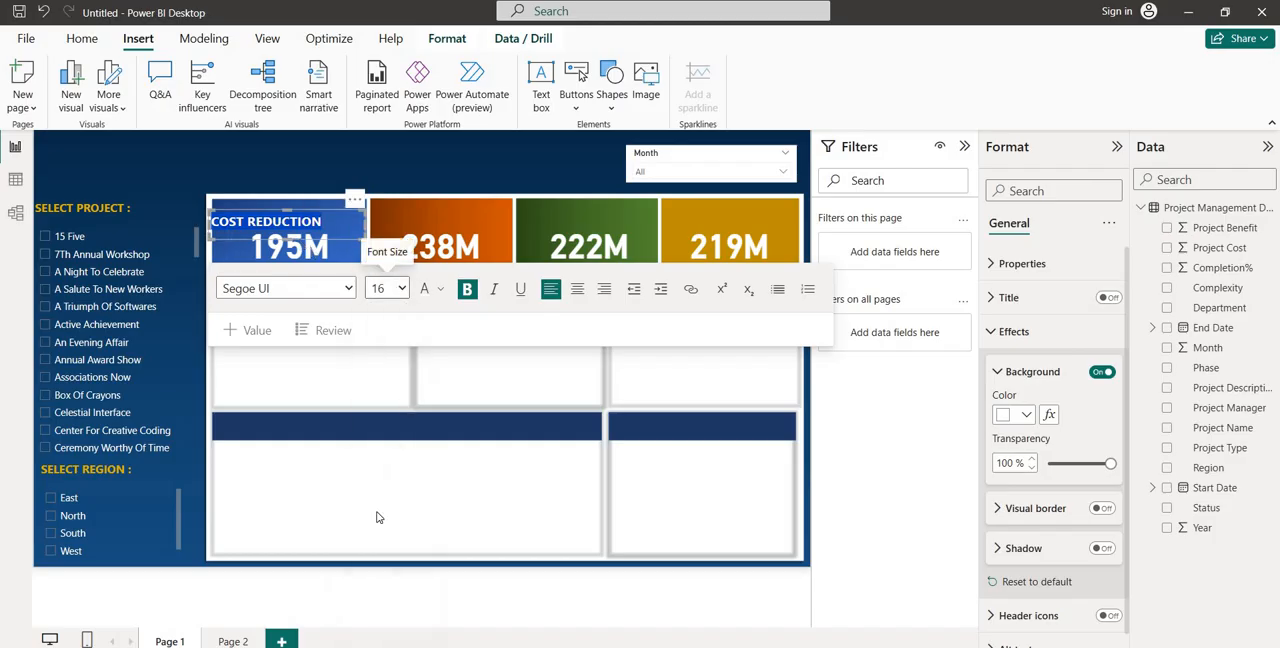
{"action": "left_click", "coordinate": [400, 288]}
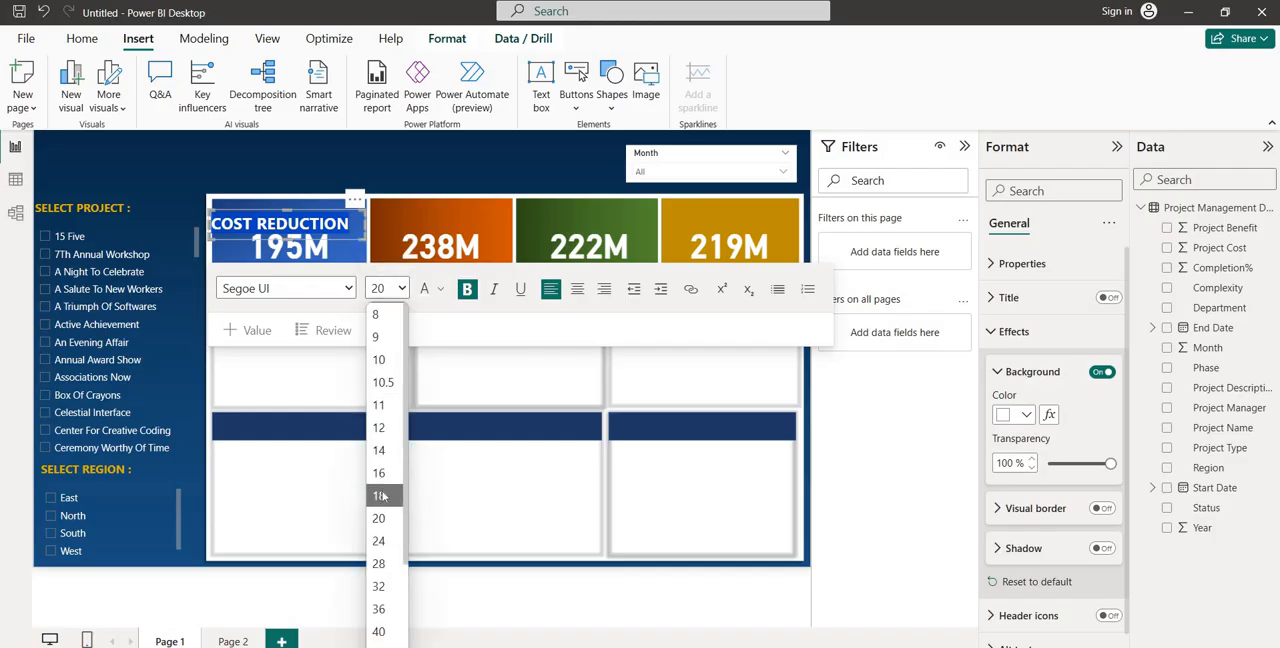
{"action": "left_click", "coordinate": [380, 496]}
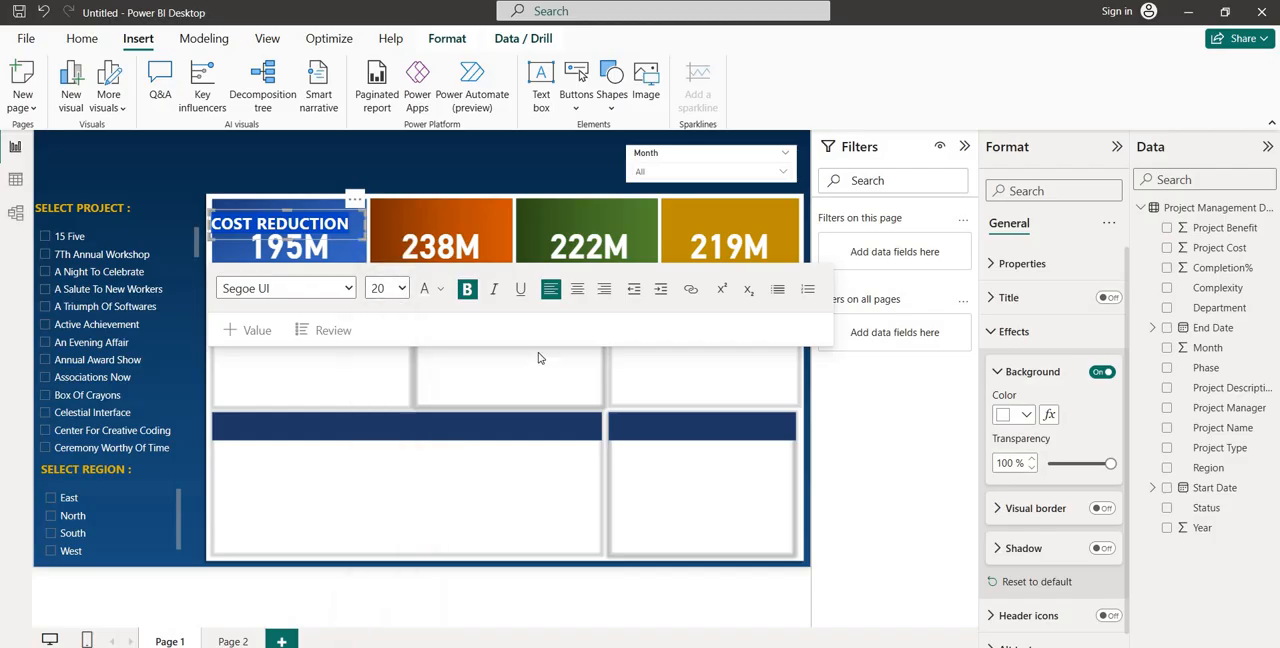
{"action": "left_click", "coordinate": [577, 291]}
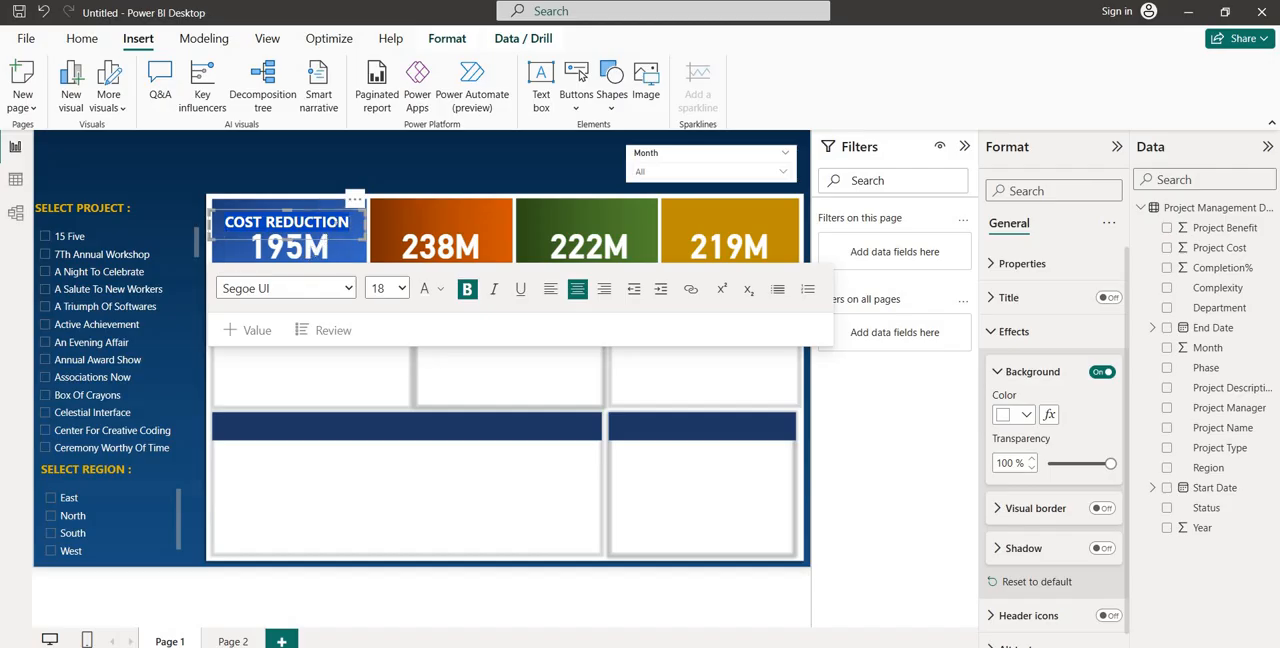
Duplicate the COST REDUCTION label onto the orange tile above its value and fit the text box to the tile's width
{"action": "left_click", "coordinate": [327, 213]}
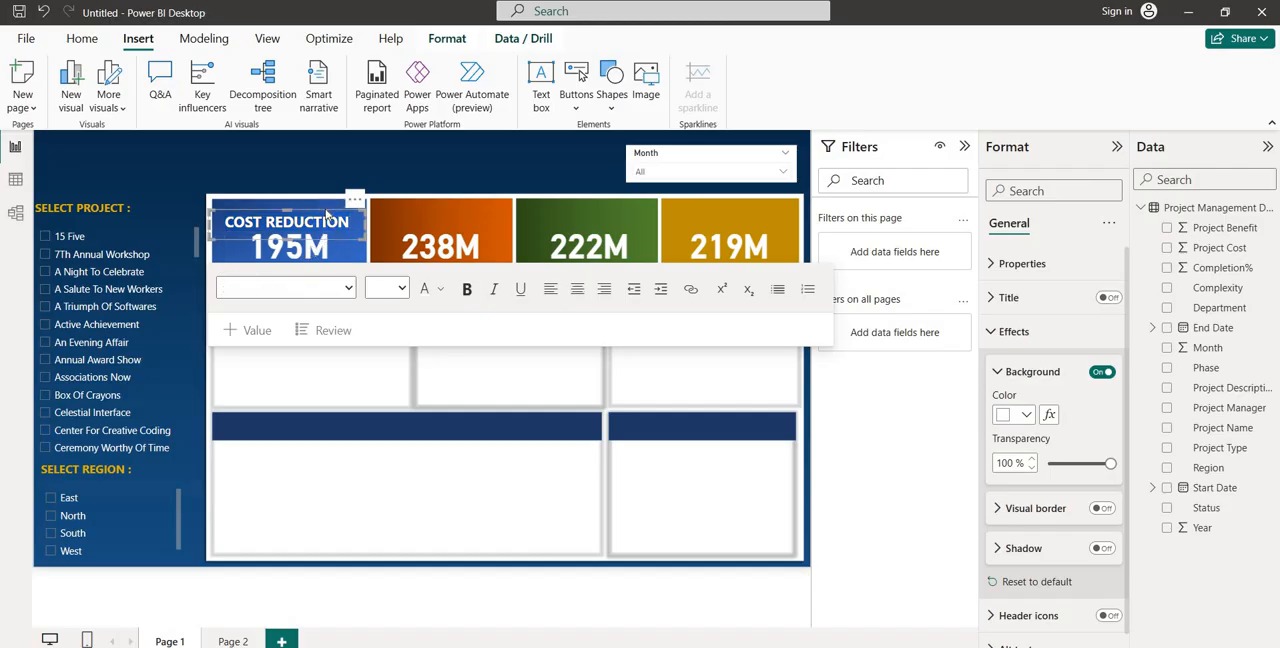
{"action": "key", "text": "ctrl+v"}
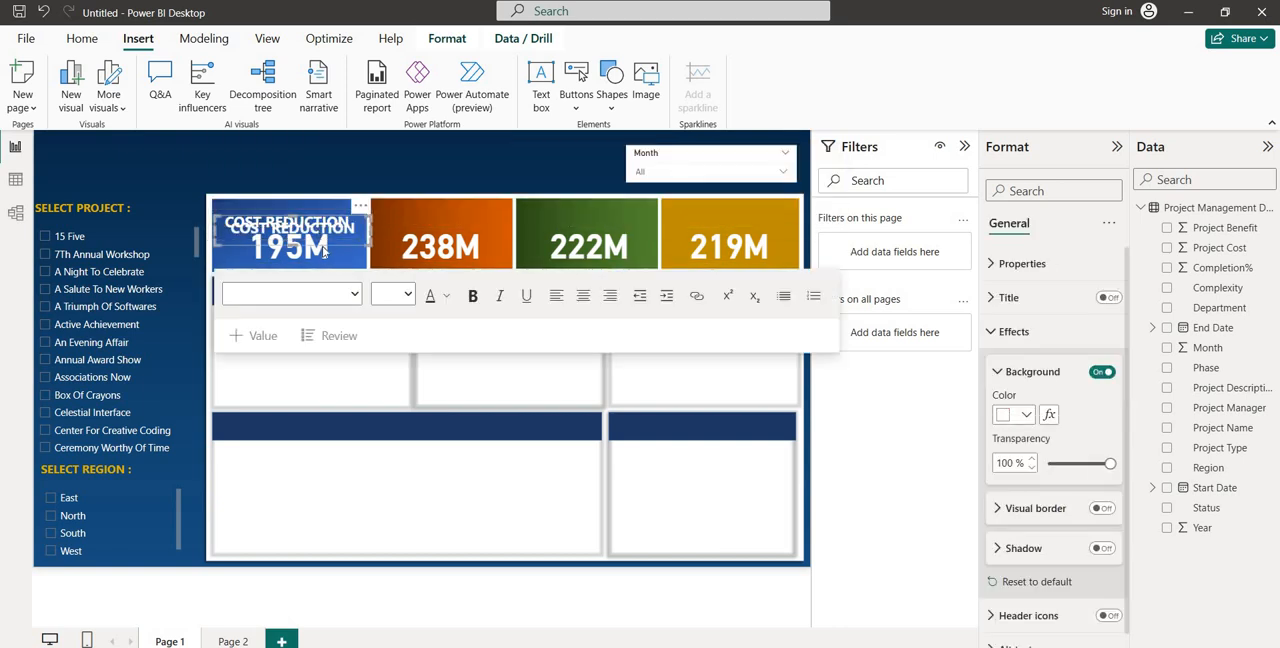
{"action": "left_click_drag", "start_coordinate": [323, 250], "coordinate": [472, 236]}
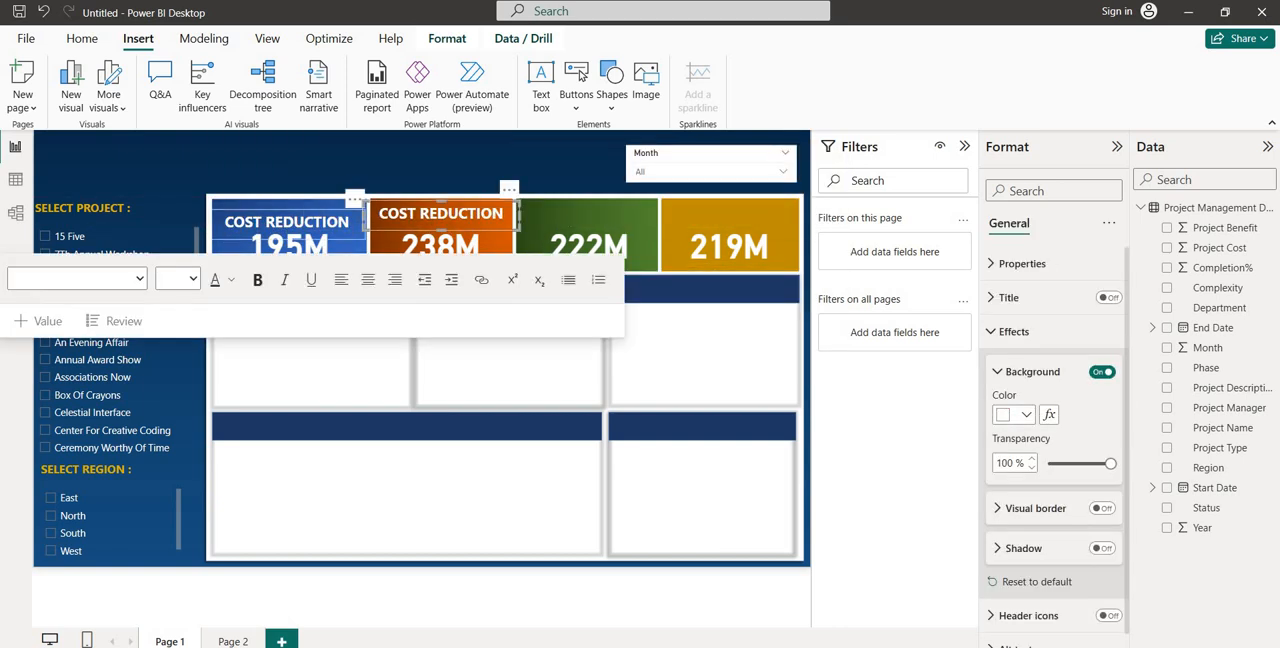
{"action": "left_click_drag", "start_coordinate": [368, 222], "coordinate": [372, 222]}
{"action": "left_click_drag", "start_coordinate": [520, 214], "coordinate": [512, 214]}
Copy the orange tile's COST REDUCTION label and place duplicates above the values on the green and gold tiles
{"action": "key", "text": "ctrl+c"}
{"action": "key", "text": "ctrl+v"}
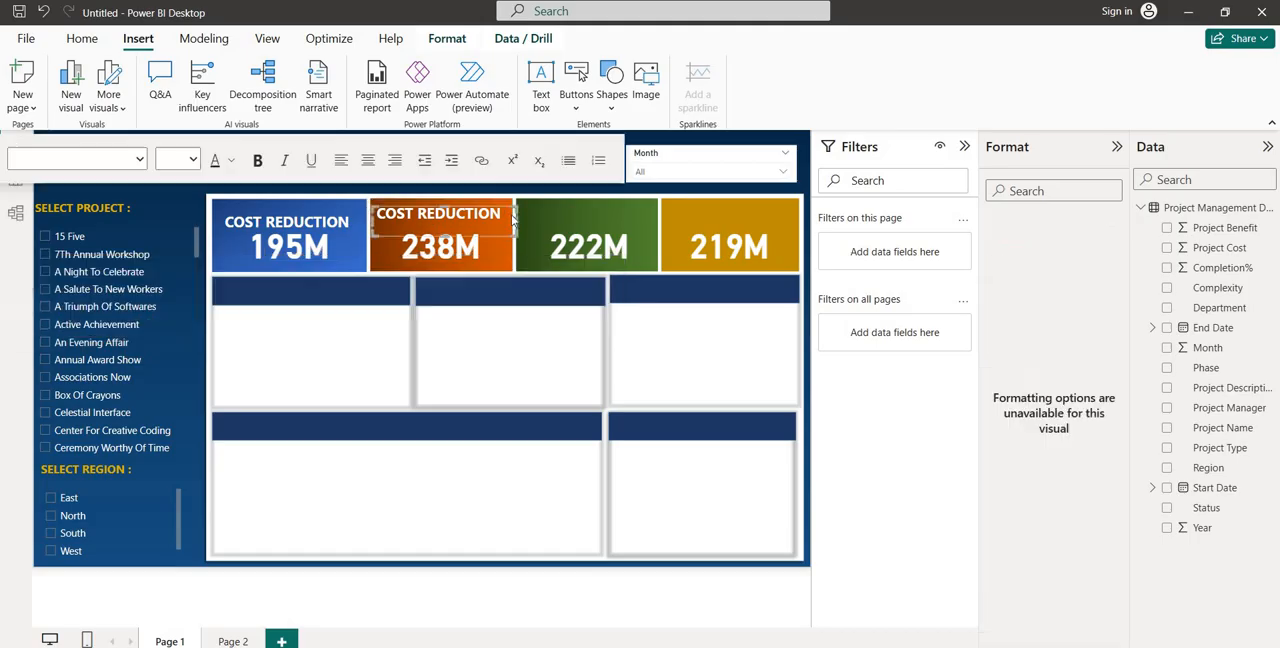
{"action": "left_click_drag", "start_coordinate": [501, 241], "coordinate": [640, 229]}
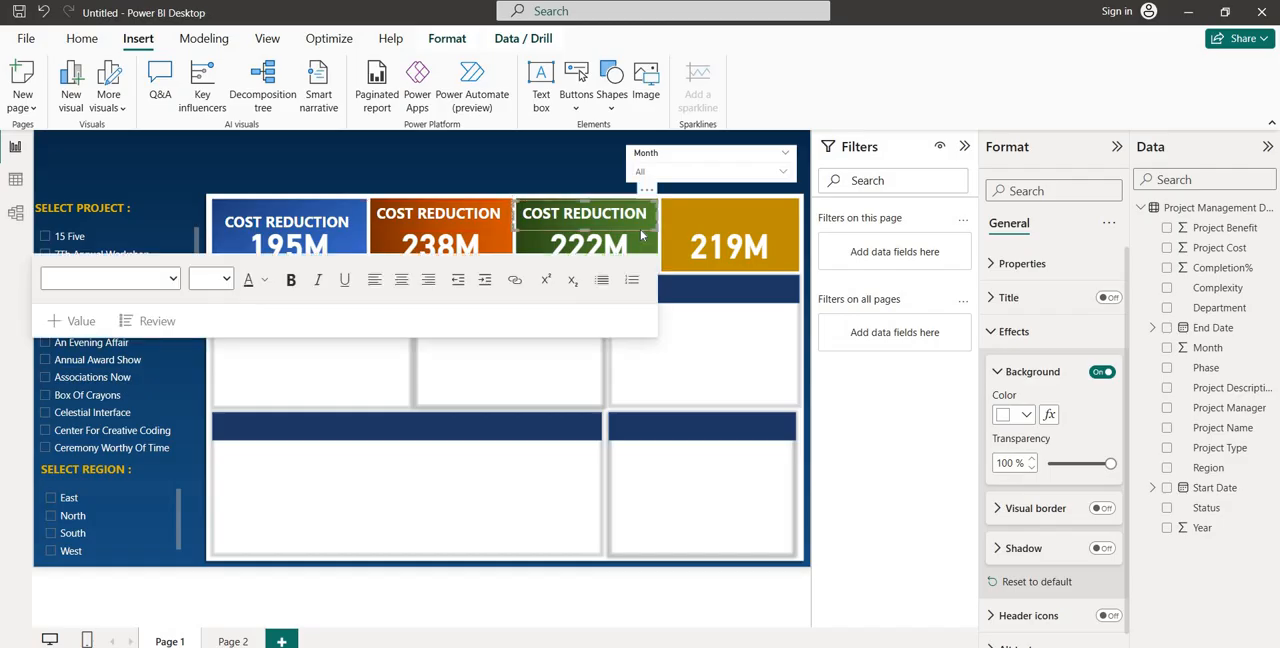
{"action": "key", "text": "ctrl+v"}
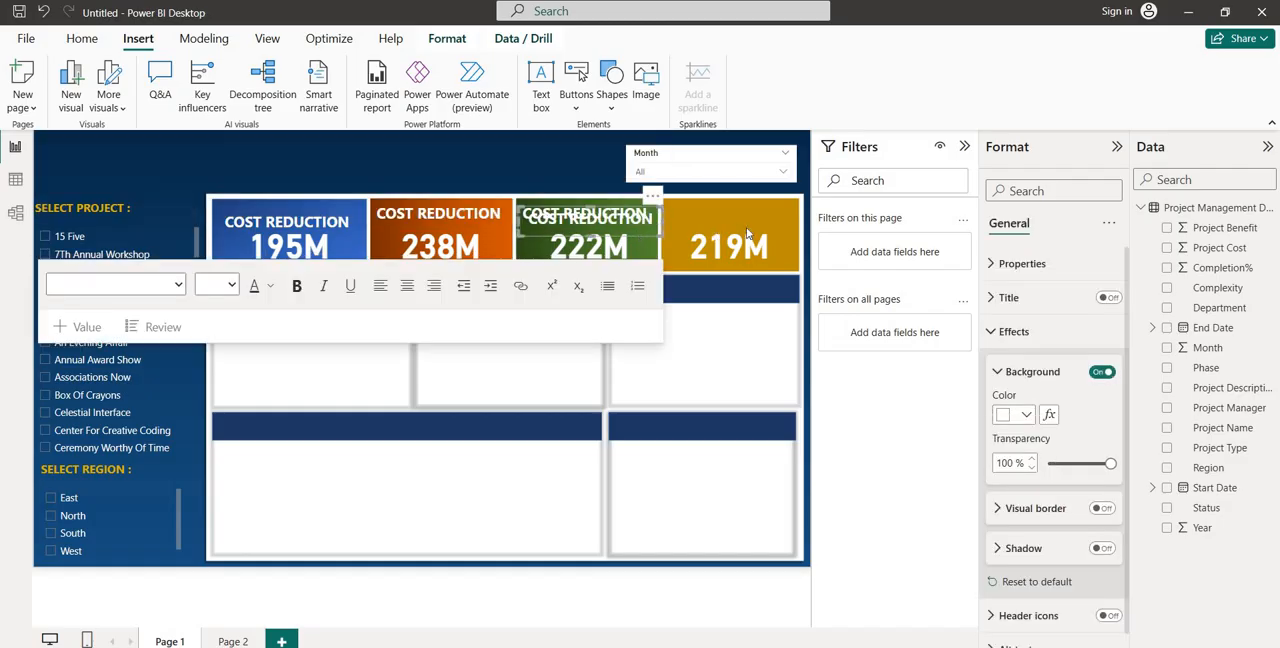
{"action": "left_click_drag", "start_coordinate": [748, 232], "coordinate": [776, 230]}
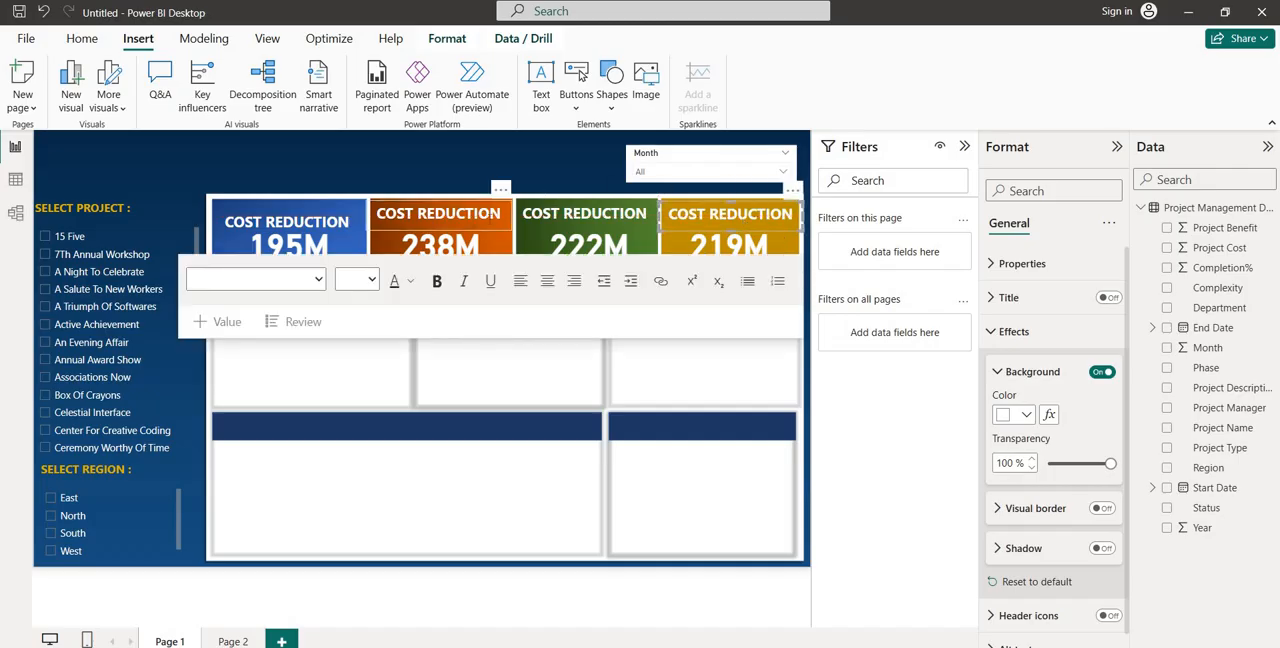
Replace the orange tile's label text with INCOME GENERATION
{"action": "left_click", "coordinate": [474, 214]}
{"action": "left_click_drag", "start_coordinate": [504, 214], "coordinate": [346, 210]}
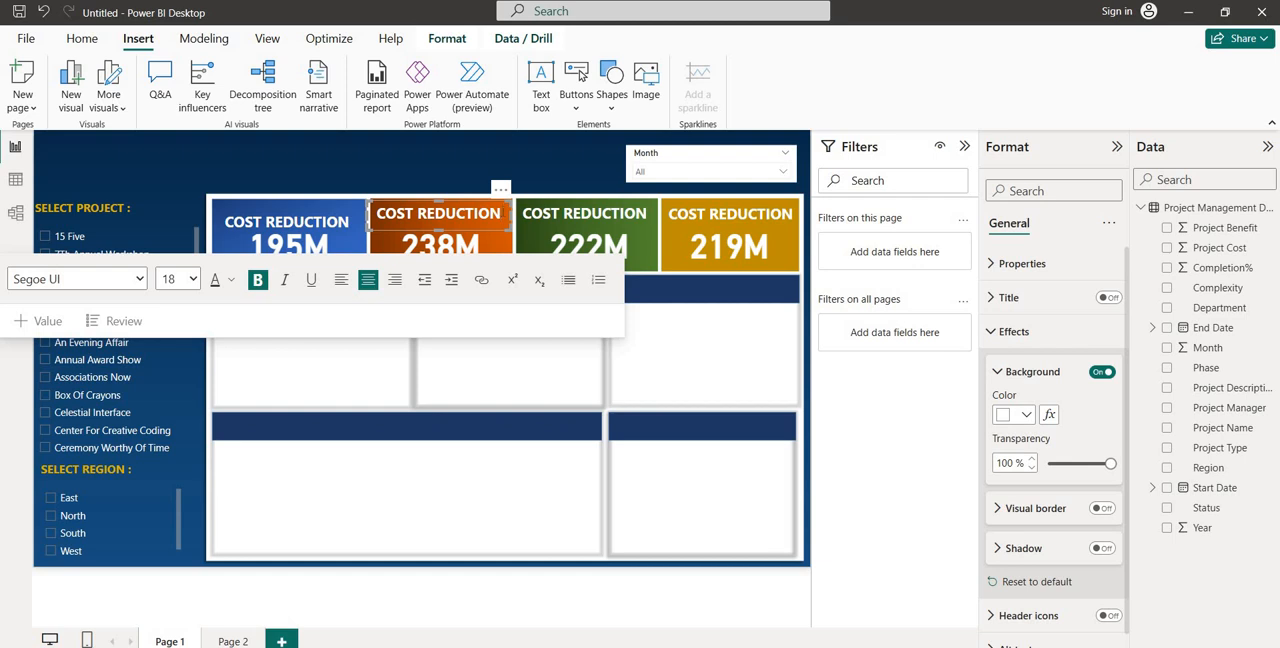
{"action": "left_click_drag", "start_coordinate": [502, 214], "coordinate": [376, 214]}
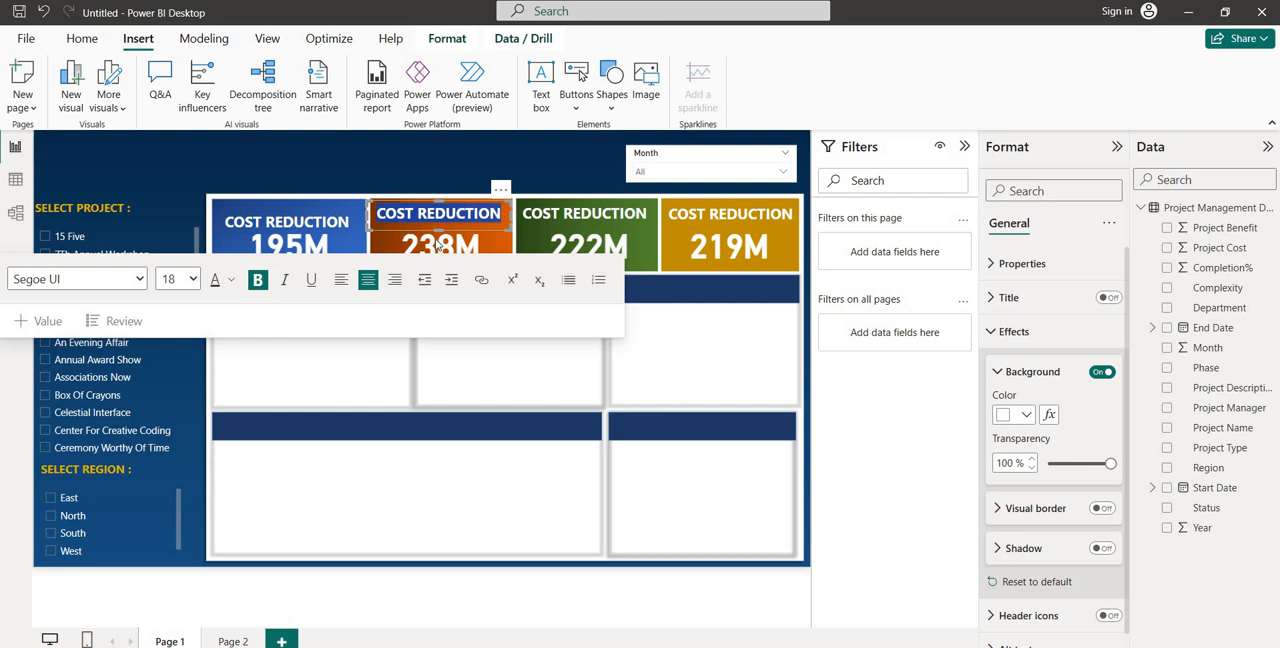
{"action": "left_click", "coordinate": [466, 180]}
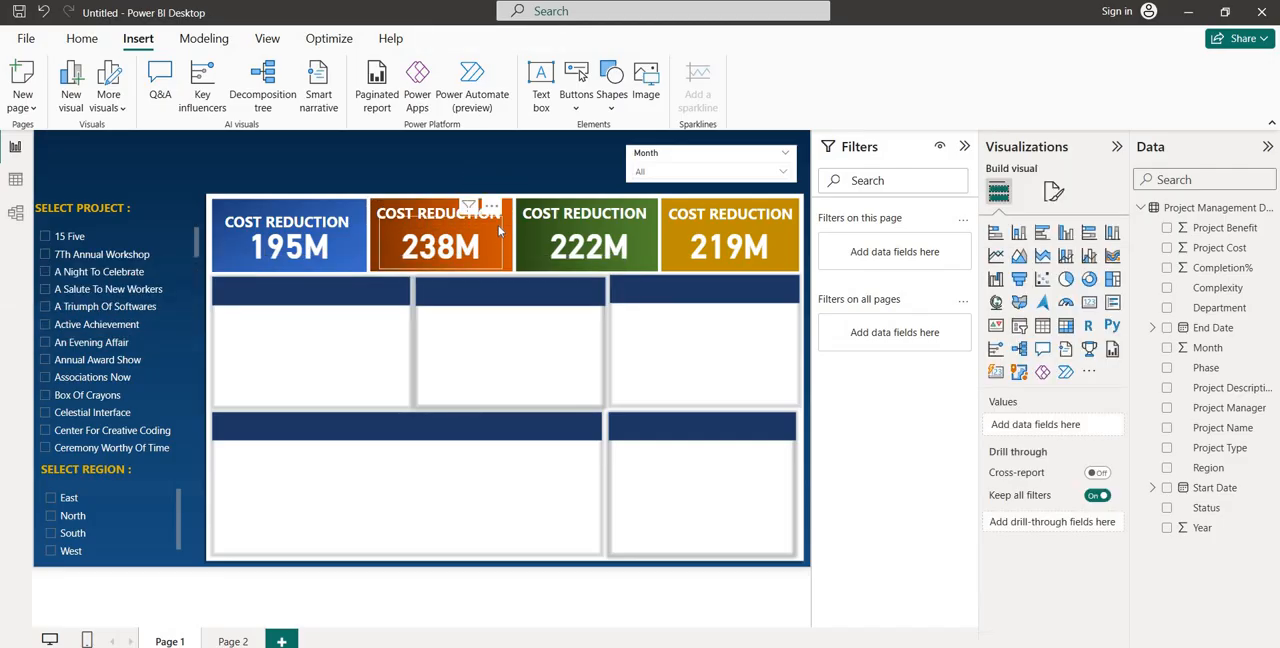
{"action": "left_click_drag", "start_coordinate": [501, 213], "coordinate": [388, 213]}
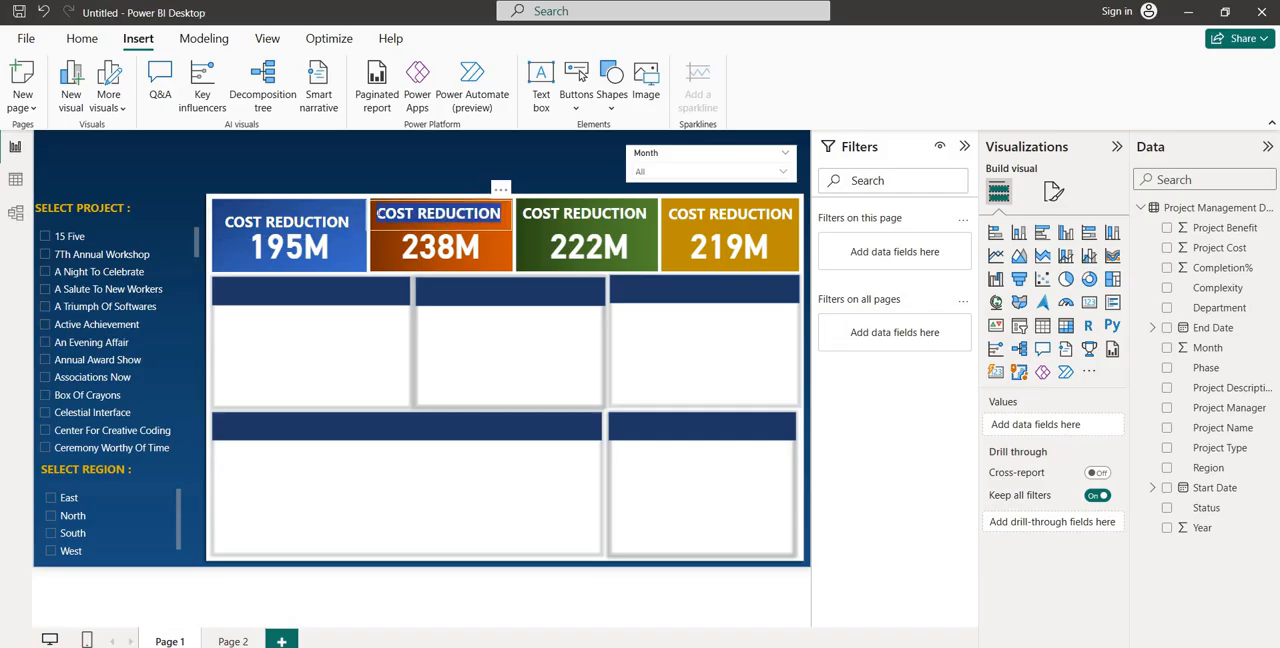
{"action": "type", "text": "INCOME"}
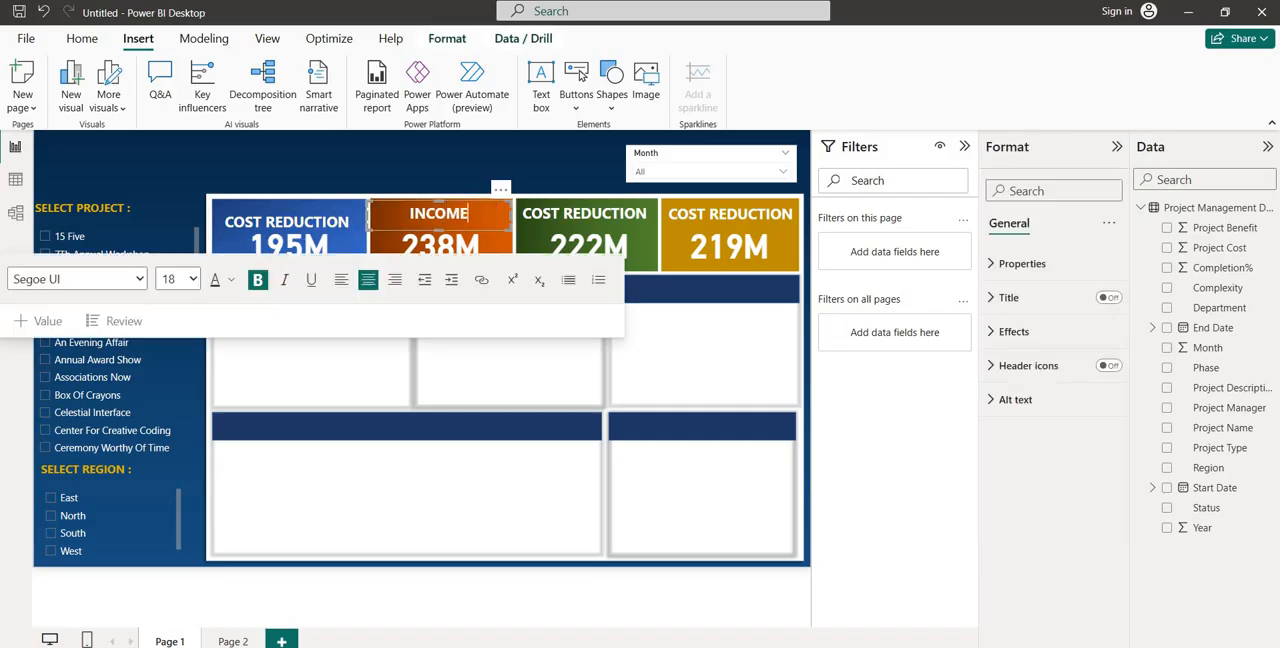
{"action": "type", "text": " GENERAT"}
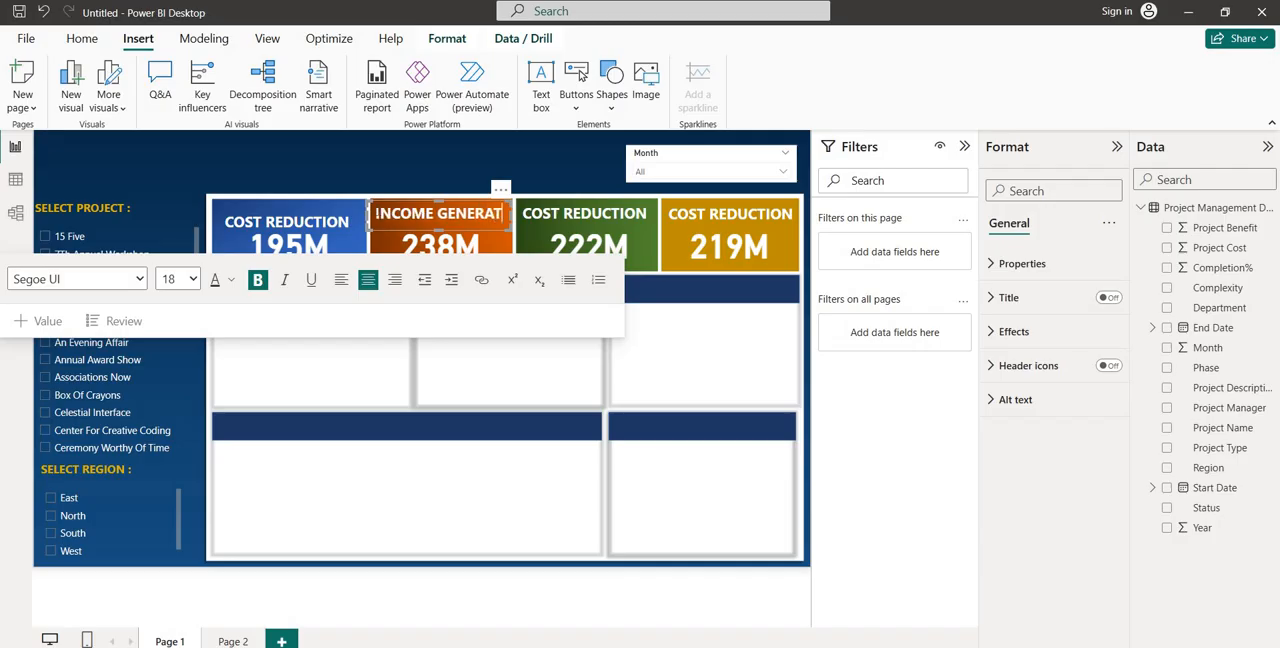
{"action": "type", "text": "ION"}
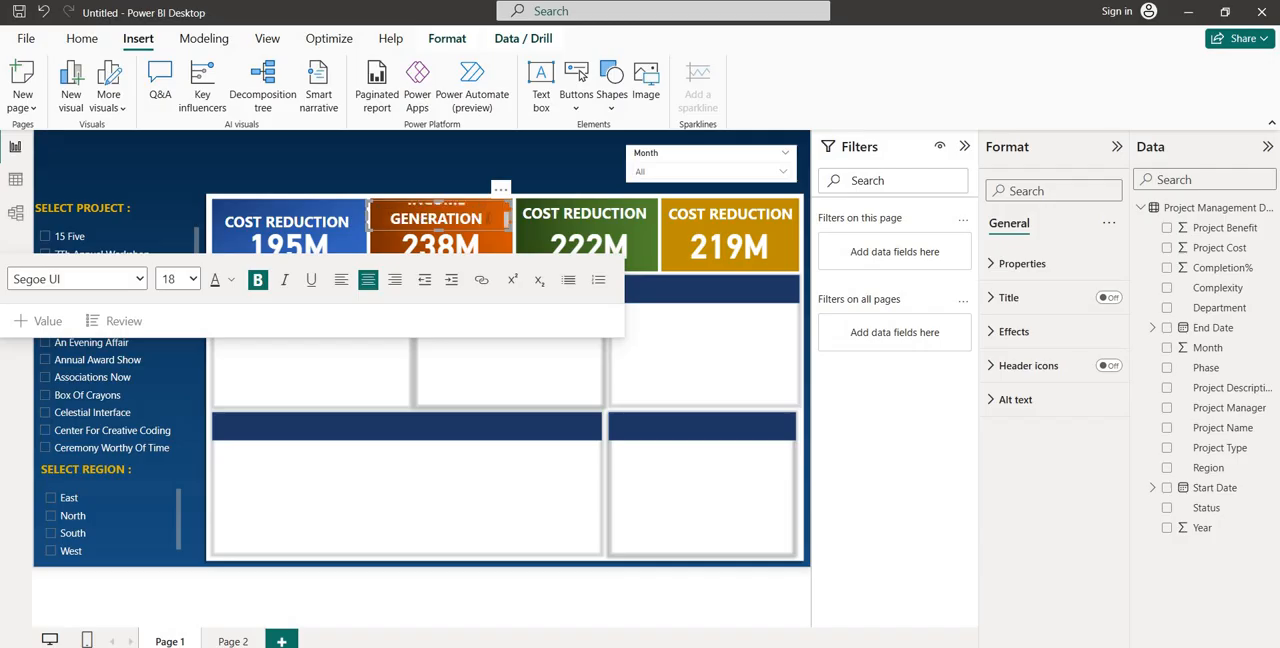
Set the INCOME GENERATION text to size 14 and nudge its text box slightly down on the orange tile
{"action": "key", "text": "ctrl+a"}
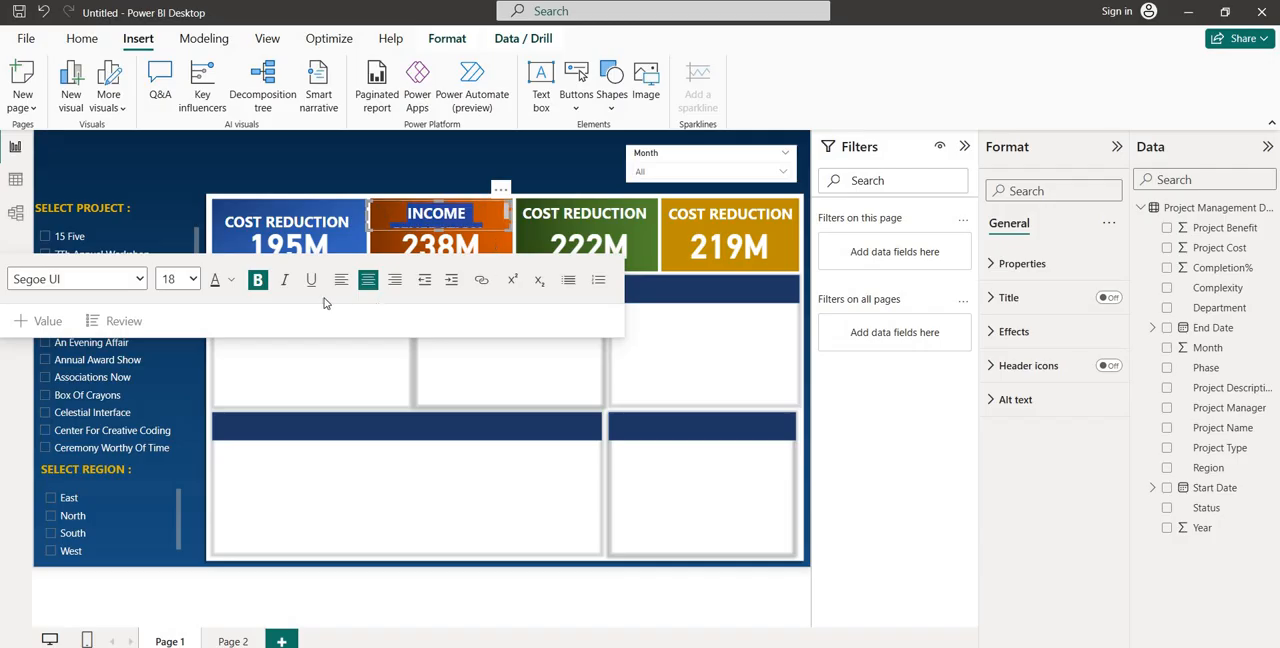
{"action": "left_click", "coordinate": [188, 288]}
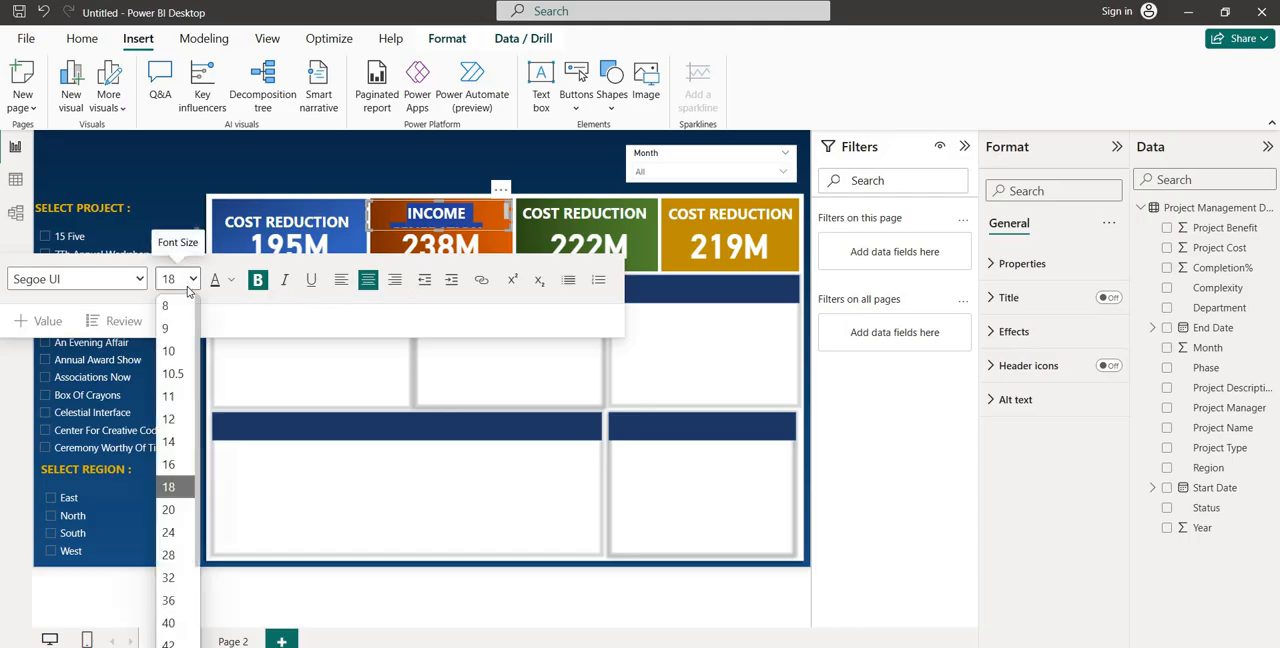
{"action": "left_click", "coordinate": [172, 464]}
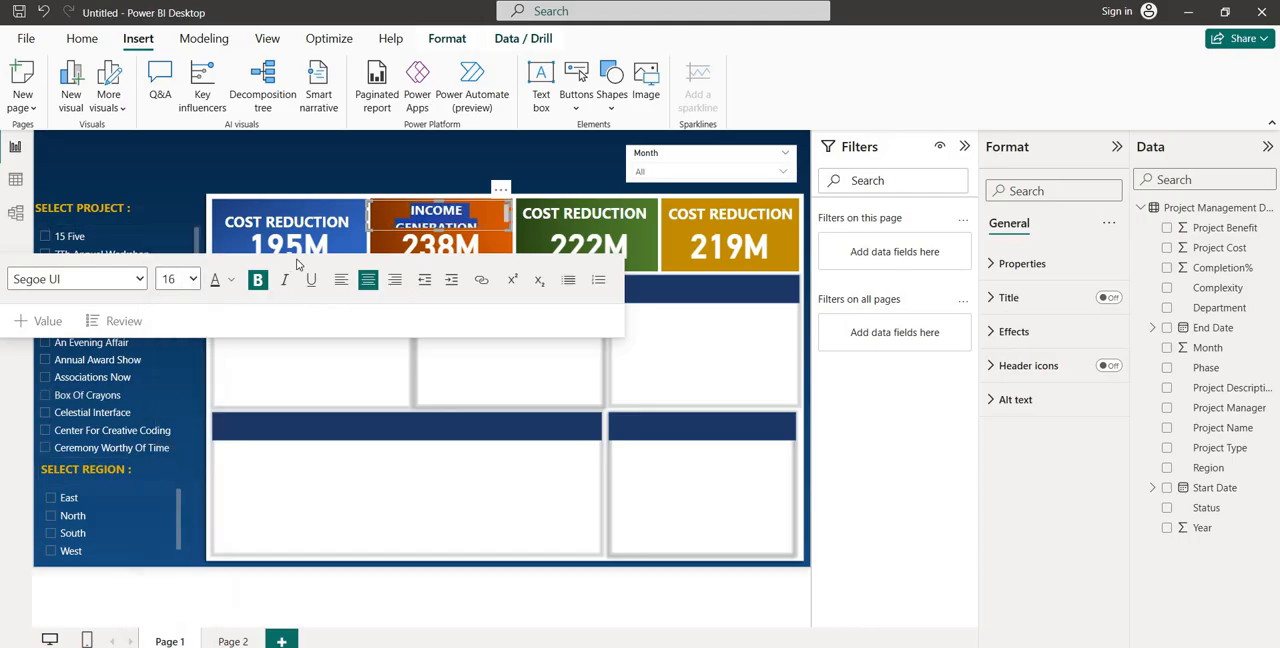
{"action": "left_click", "coordinate": [193, 284]}
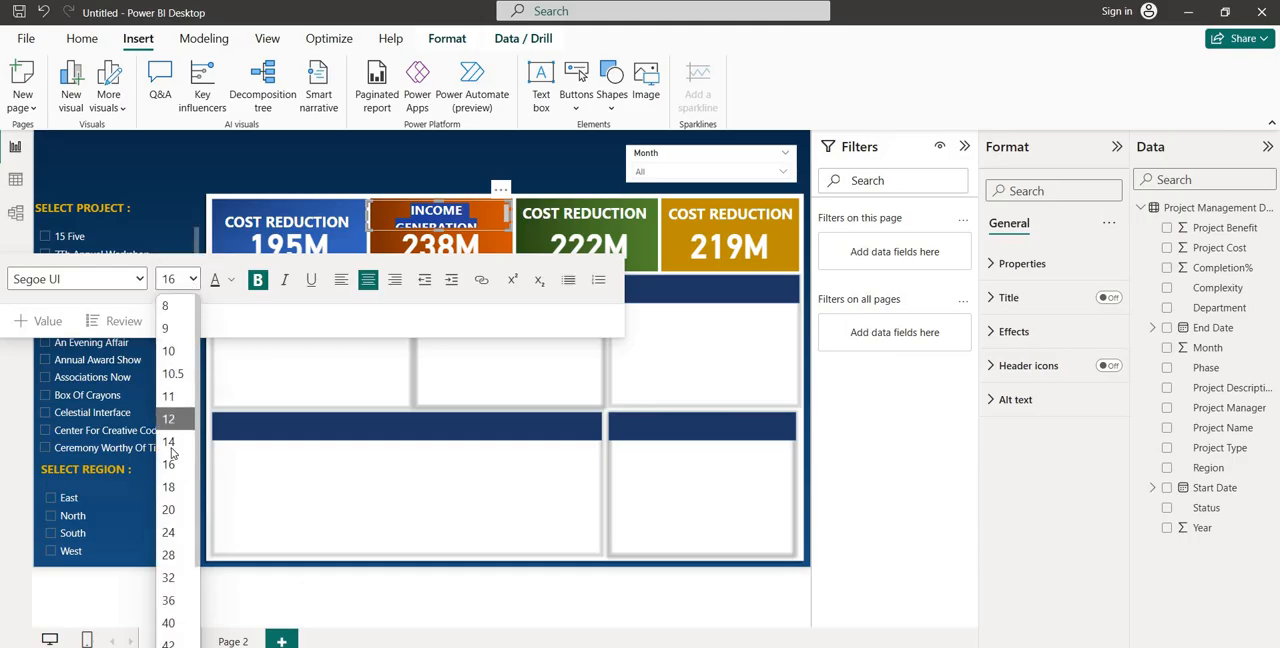
{"action": "left_click", "coordinate": [170, 442]}
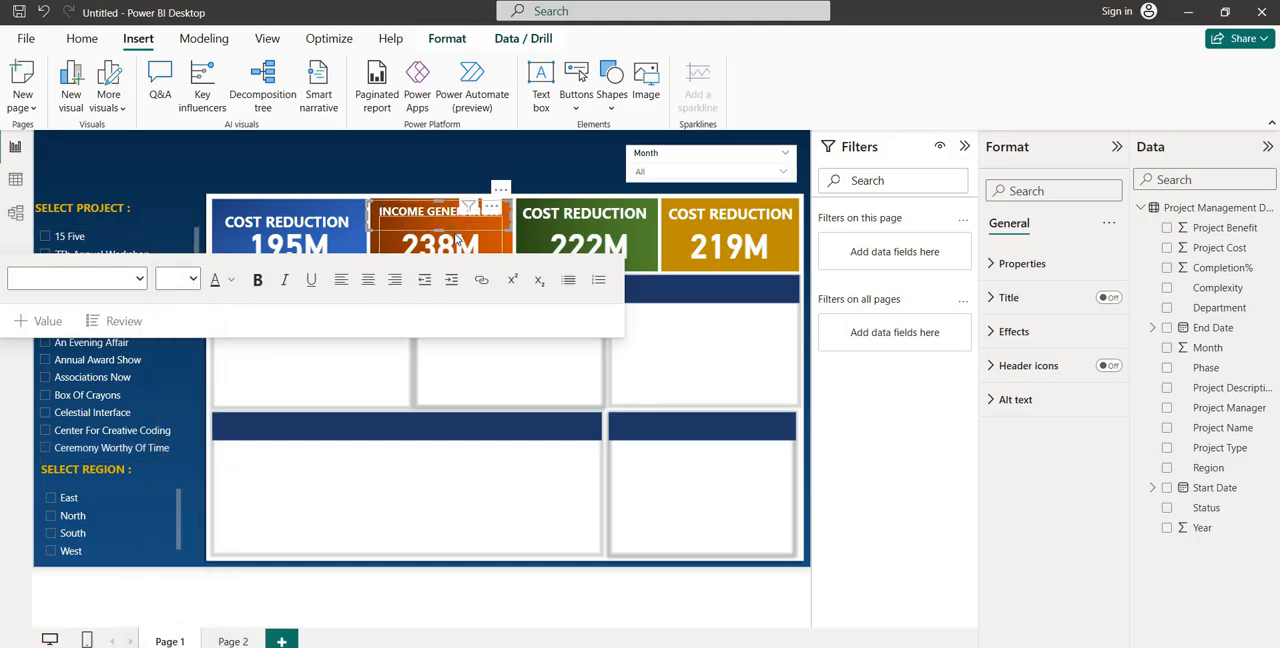
{"action": "key", "text": "Escape"}
{"action": "left_click", "coordinate": [457, 237]}
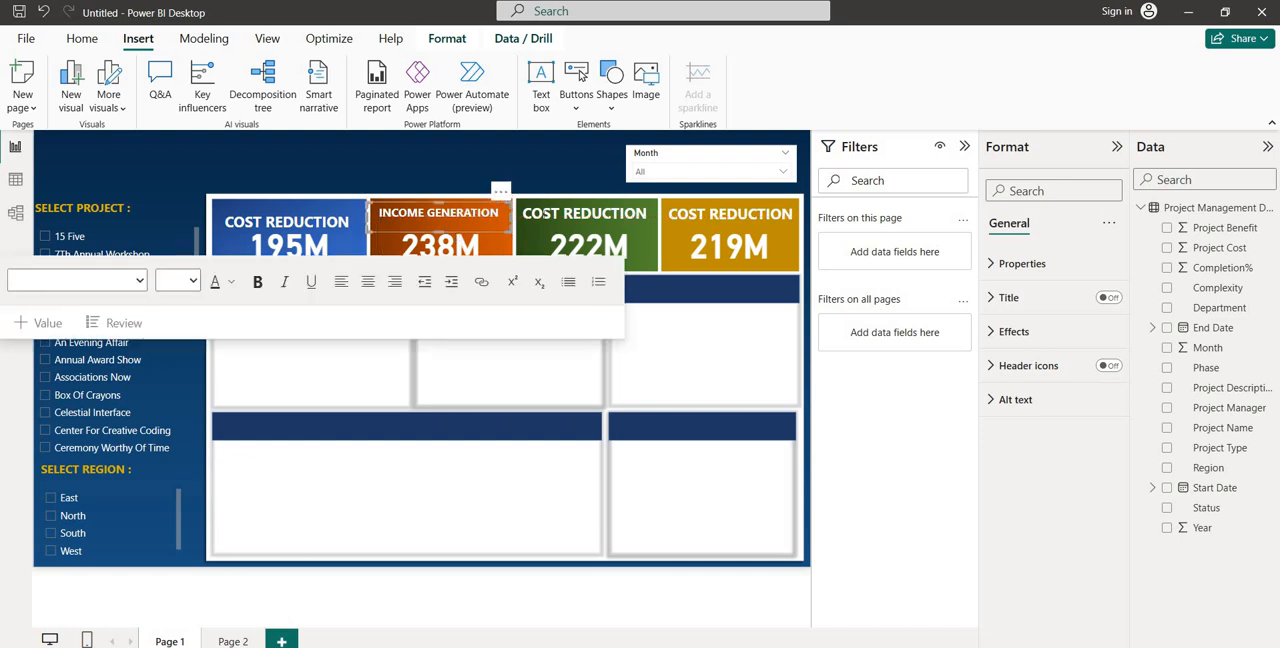
Replace the green tile's label text with PROCESSS IMPROVEMENT
{"action": "left_click", "coordinate": [566, 228]}
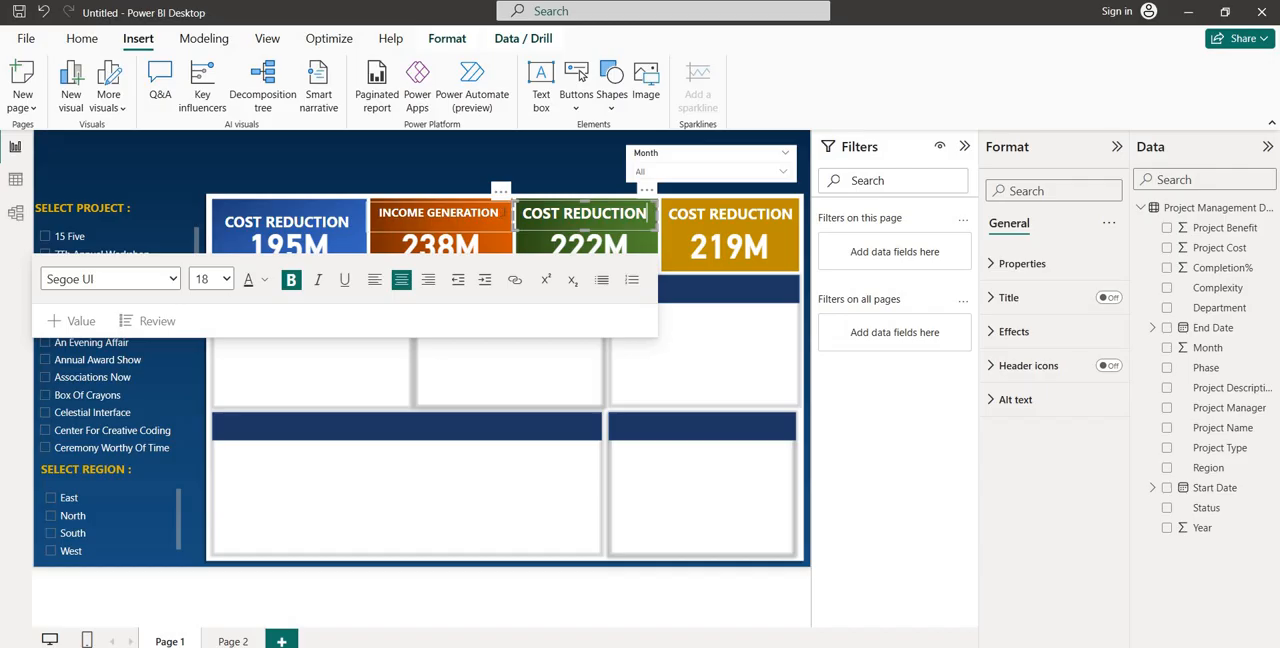
{"action": "key", "text": "ctrl+a"}
{"action": "type", "text": "PR"}
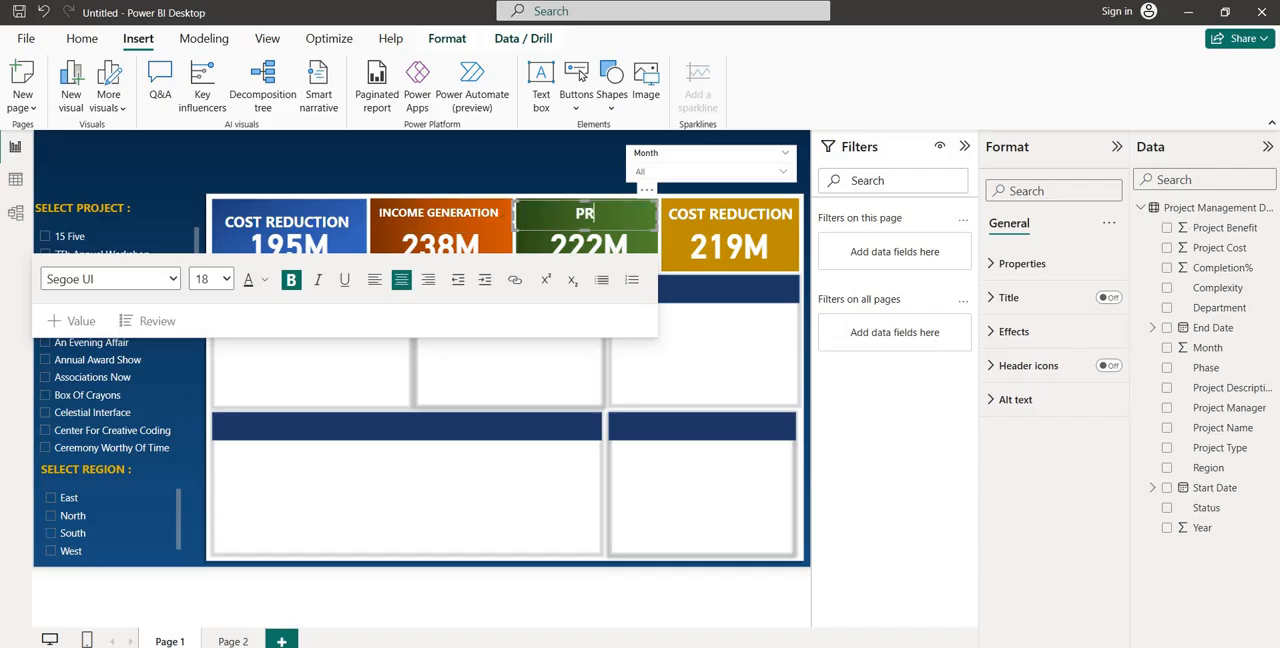
{"action": "type", "text": "OCESSS"}
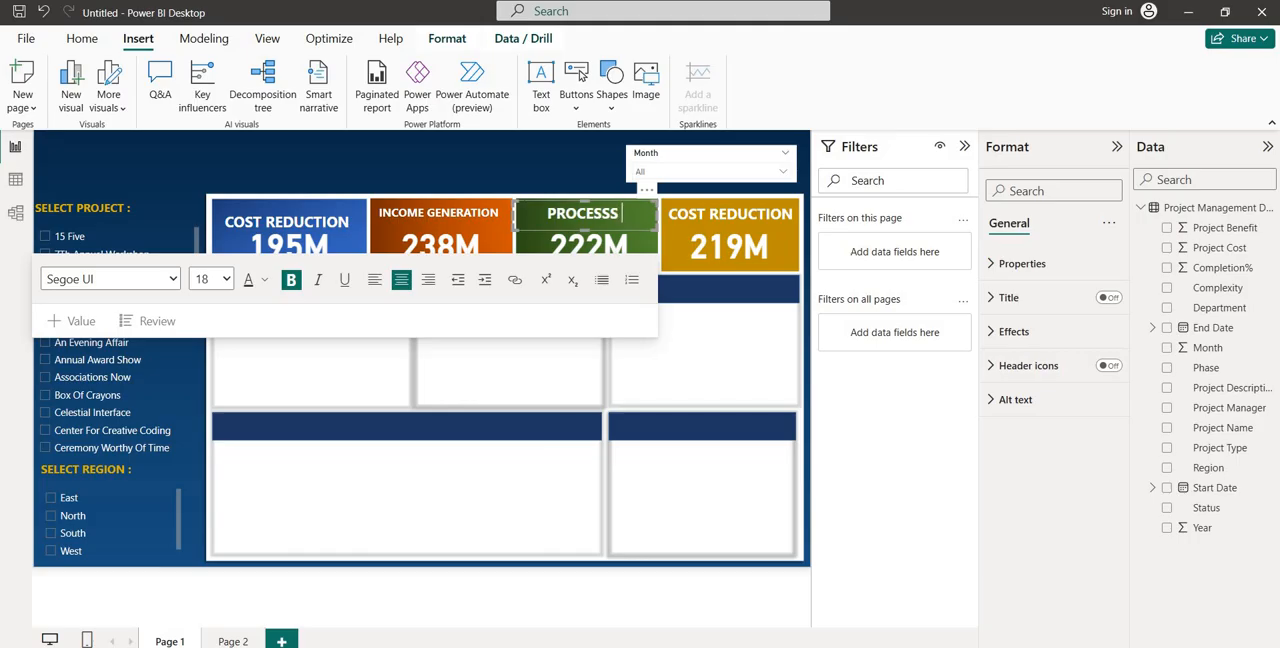
{"action": "type", "text": " IMPROVEMENT"}
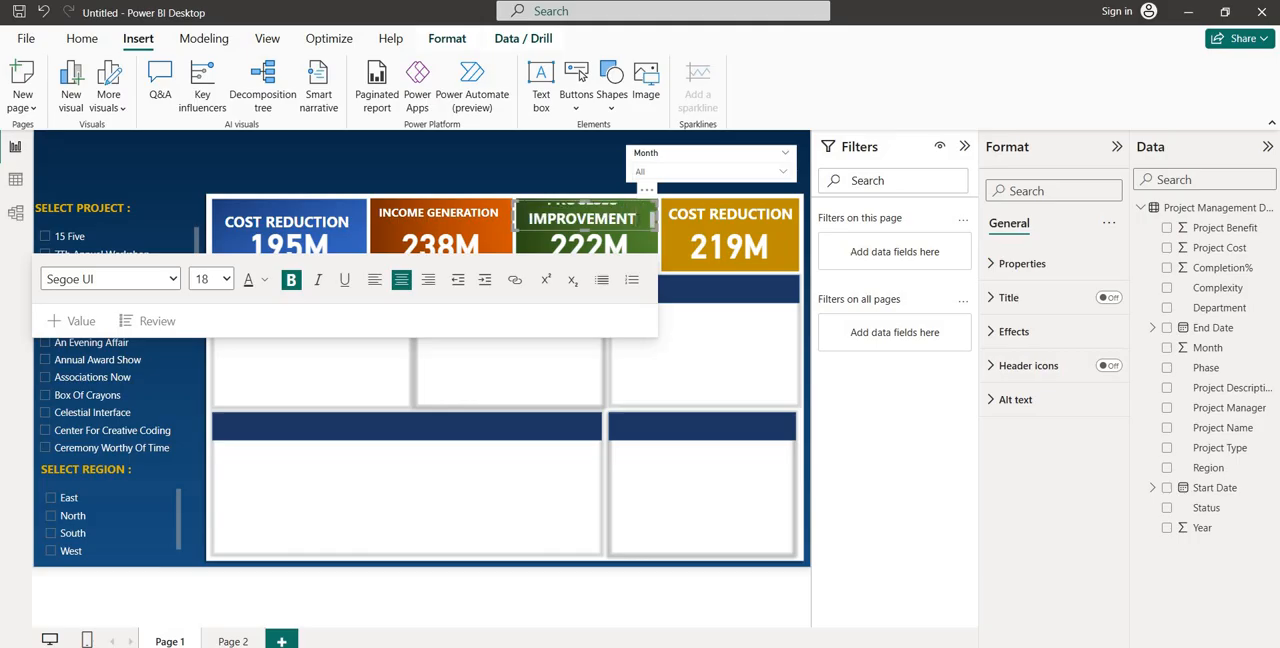
Set the green tile's PROCESSS IMPROVEMENT label to font size 12
{"action": "key", "text": "ctrl+a"}
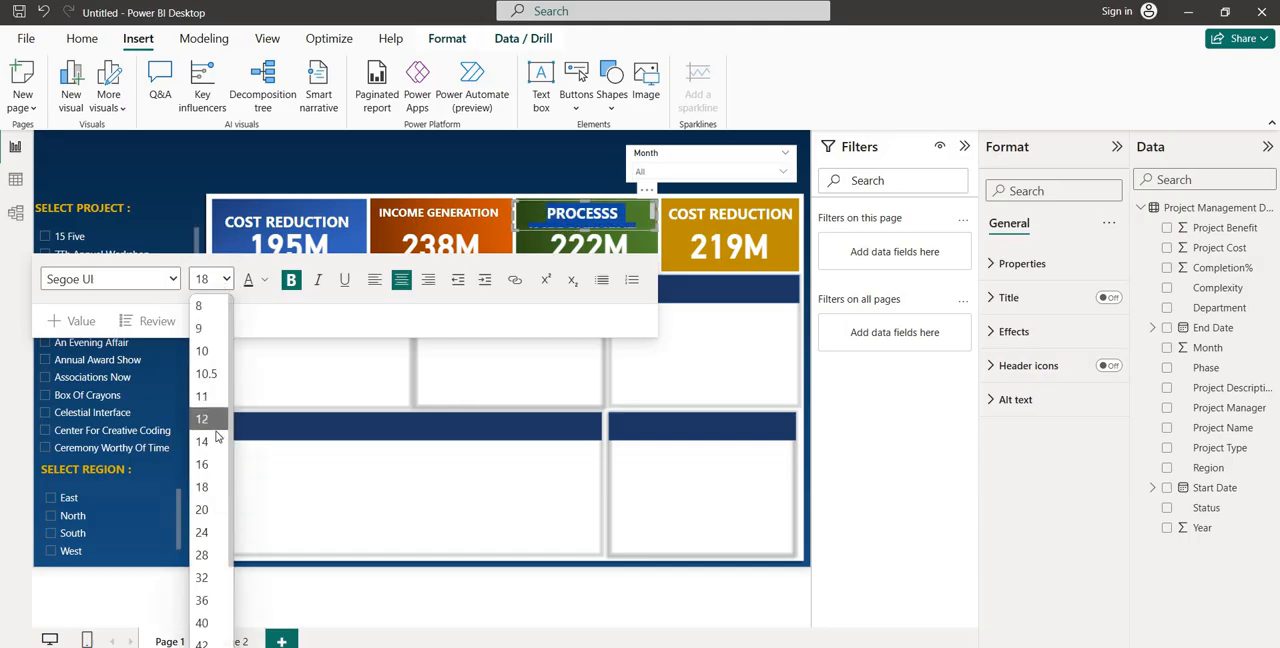
{"action": "left_click", "coordinate": [203, 441]}
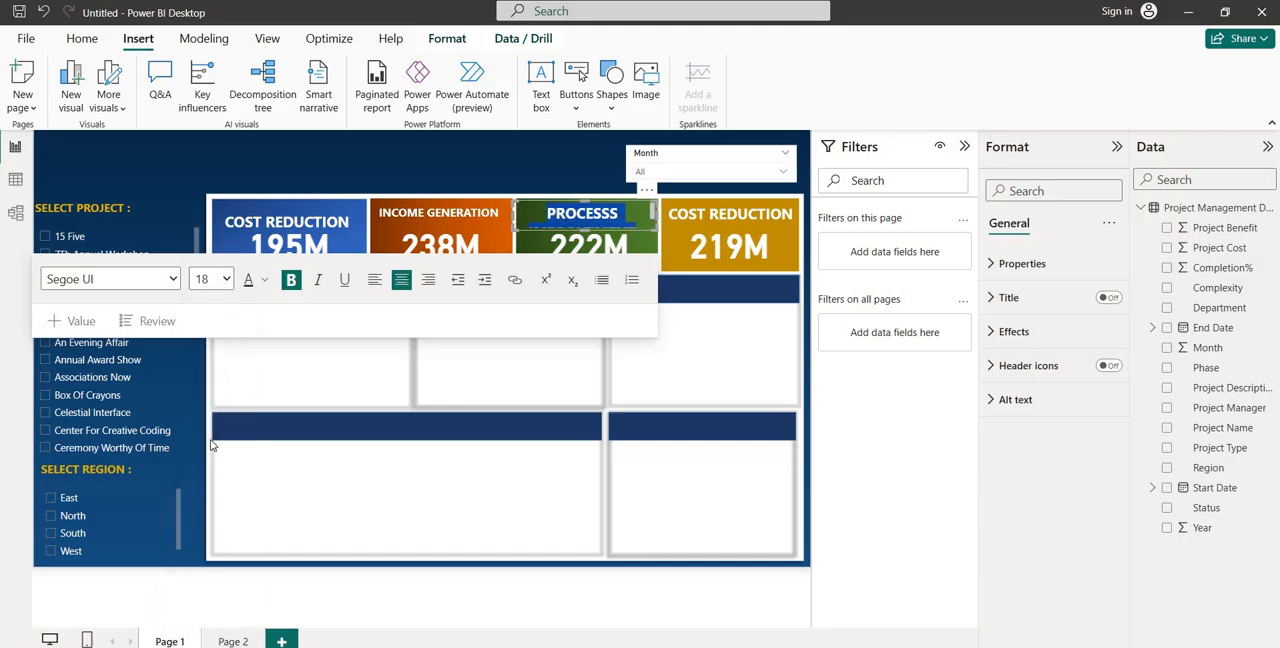
{"action": "left_click", "coordinate": [213, 284]}
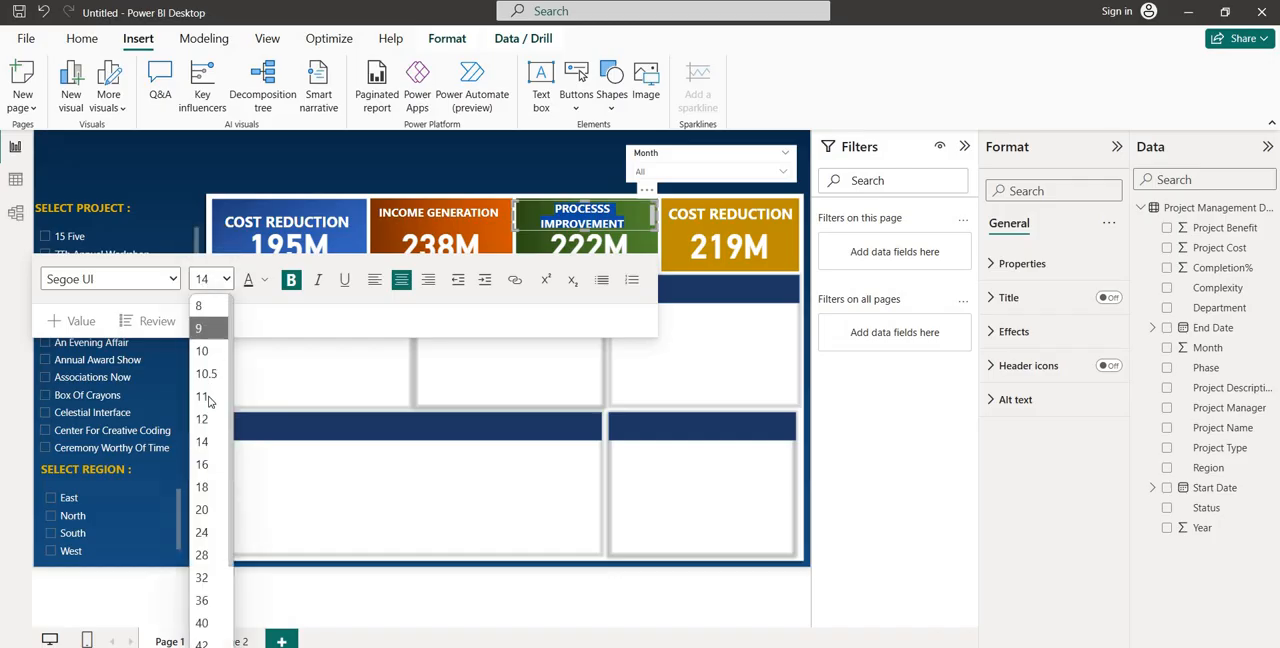
{"action": "left_click", "coordinate": [205, 418]}
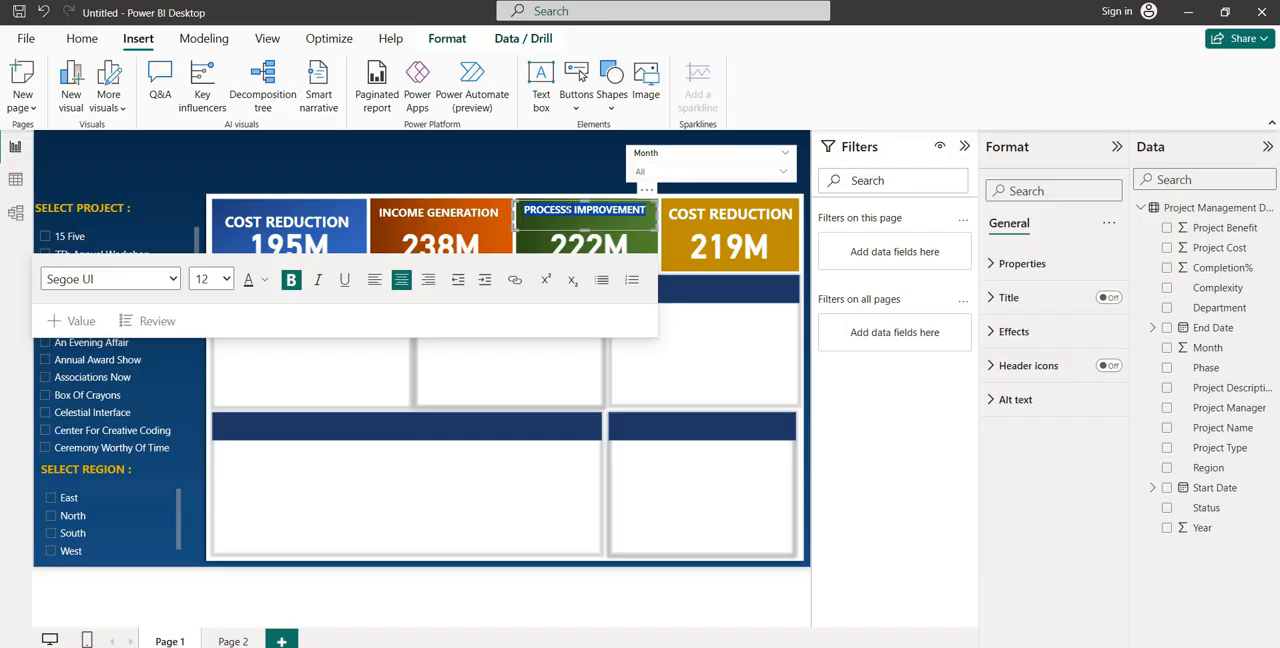
{"action": "key", "text": "Escape"}
Replace the gold tile's label text with WORKING CAPITAL, keeping its text box wide enough for one line
{"action": "left_click", "coordinate": [757, 213]}
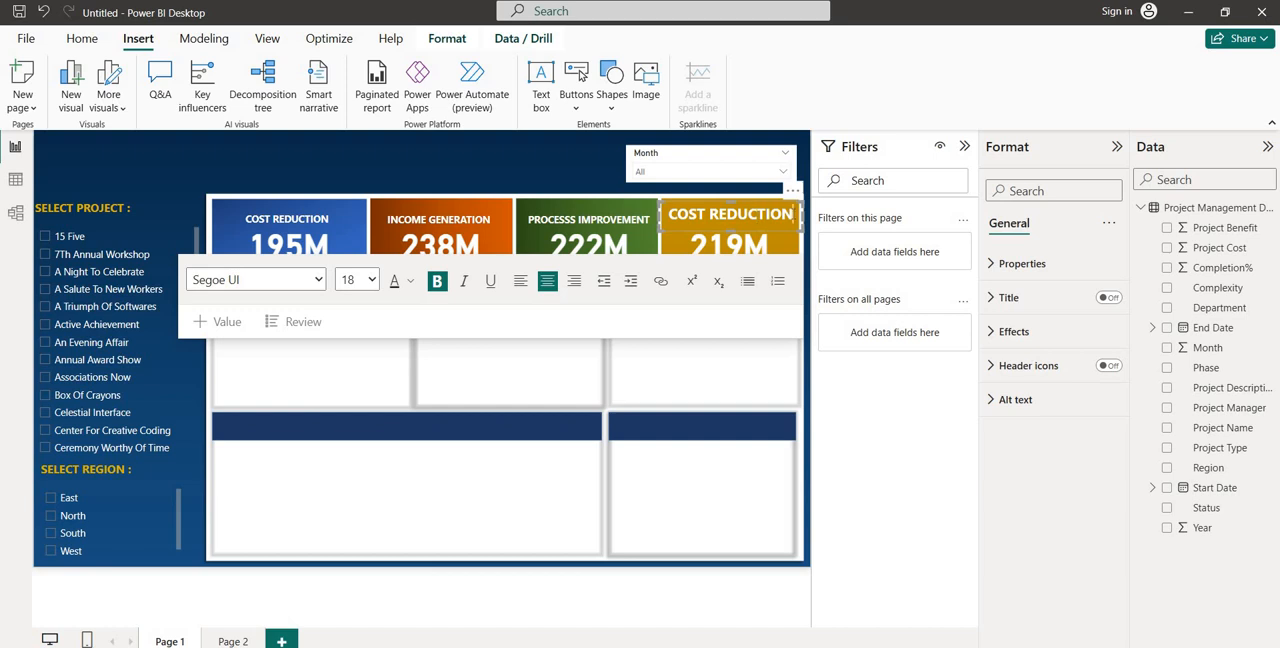
{"action": "left_click_drag", "start_coordinate": [794, 214], "coordinate": [661, 217]}
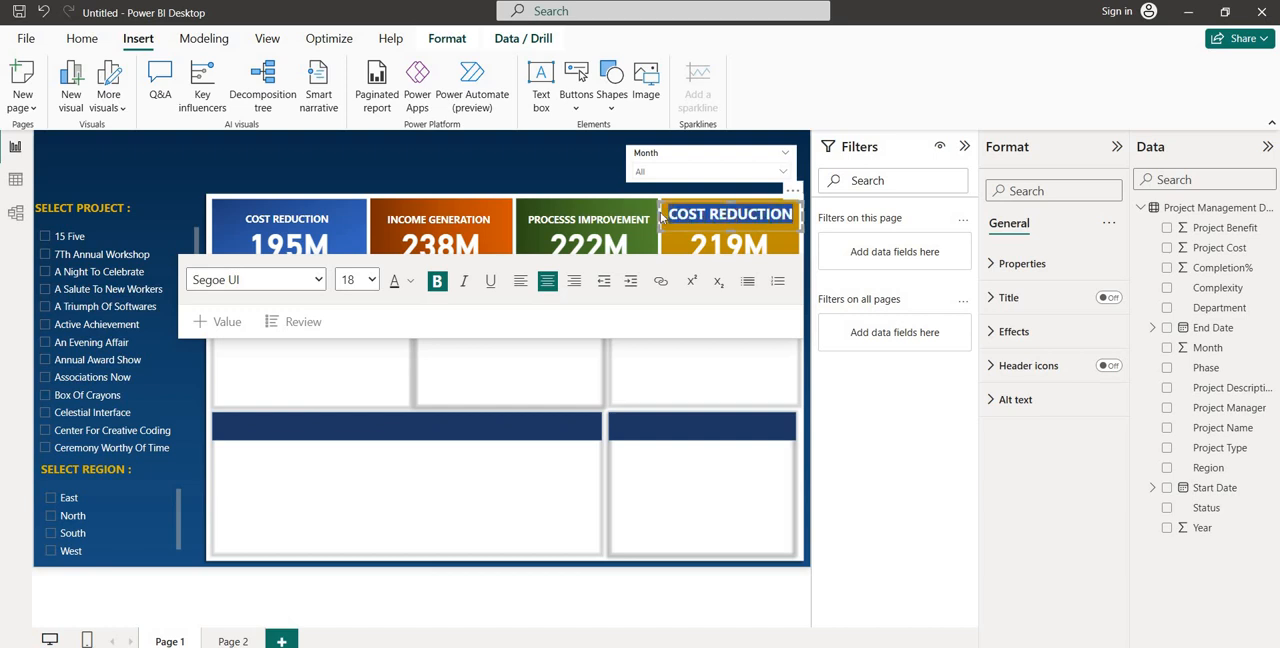
{"action": "type", "text": "WORKING"}
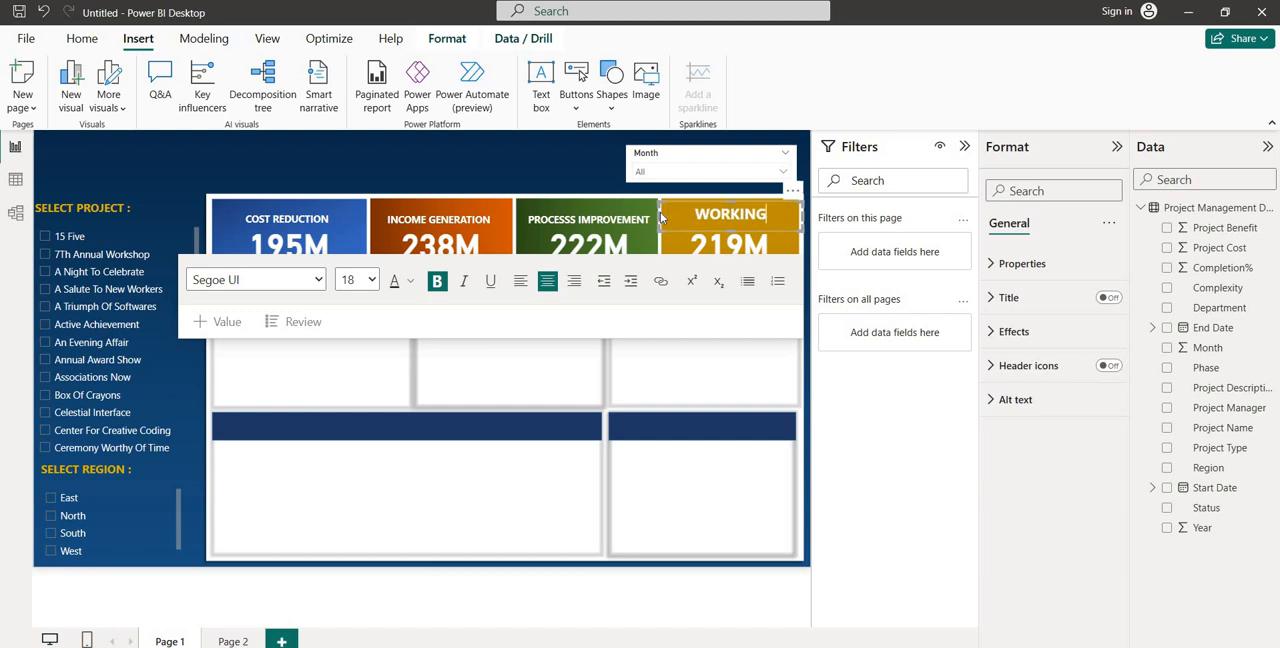
{"action": "type", "text": " CAPITAL"}
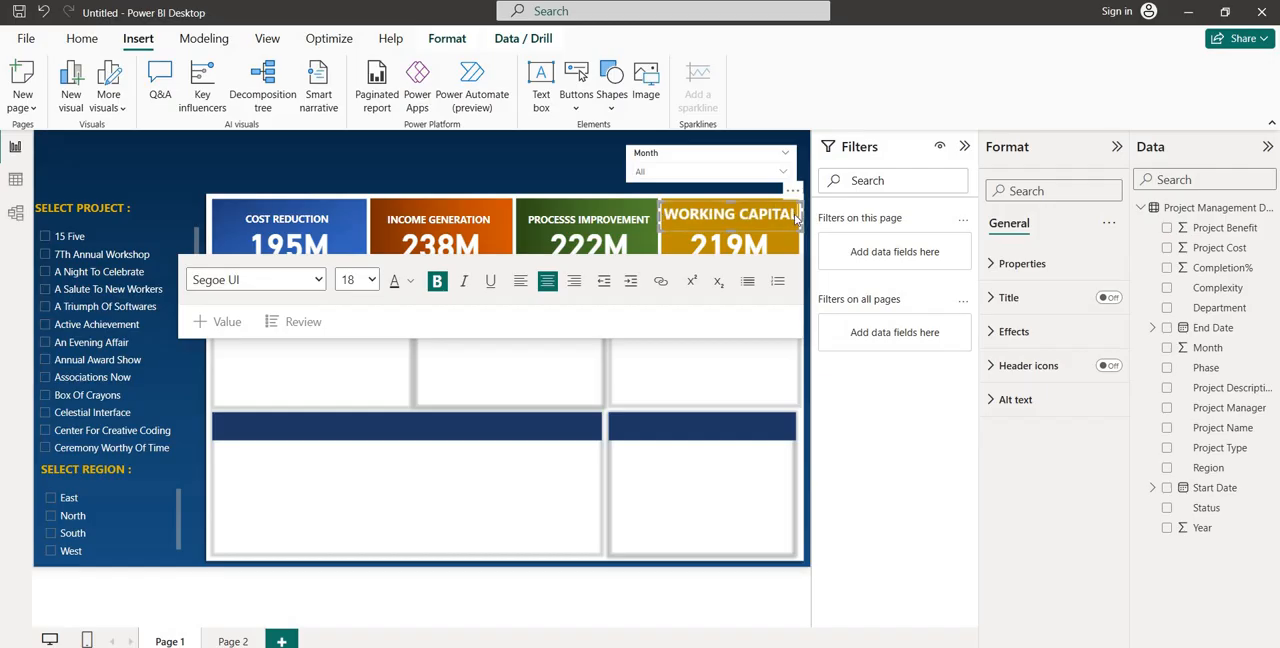
{"action": "mouse_move", "coordinate": [797, 220]}
{"action": "left_mouse_down"}
{"action": "mouse_move", "coordinate": [693, 216]}
{"action": "mouse_move", "coordinate": [793, 218]}
{"action": "left_mouse_up"}
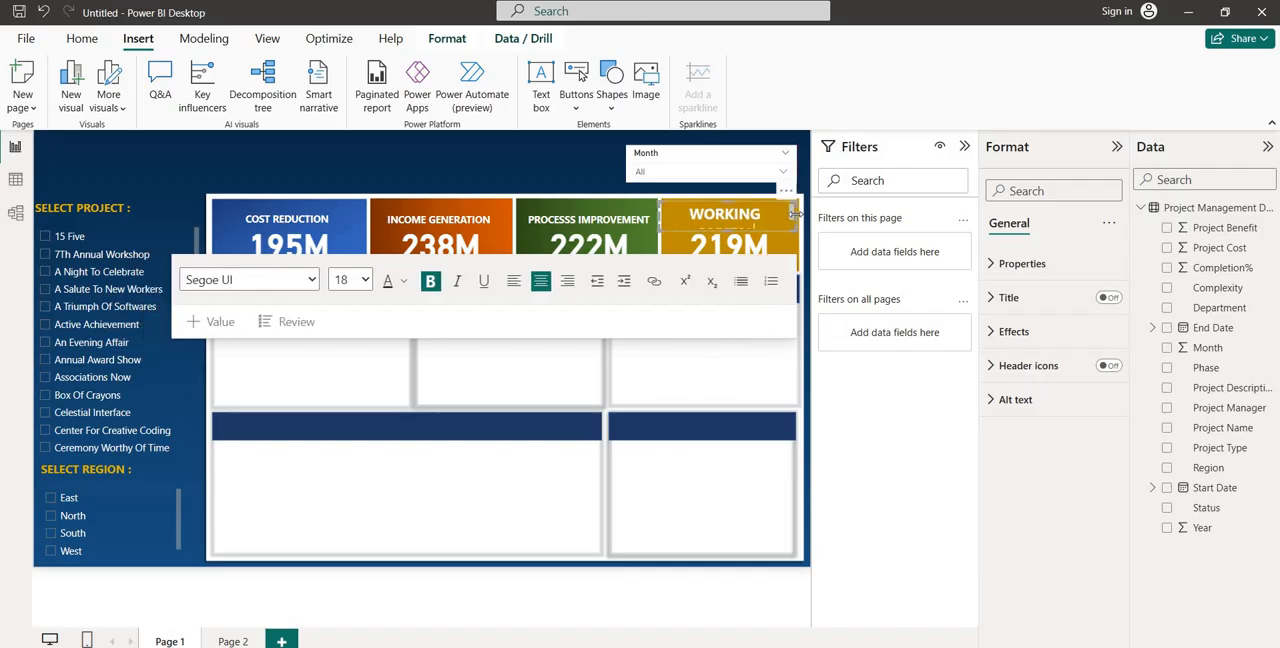
{"action": "left_click_drag", "start_coordinate": [800, 218], "coordinate": [806, 216]}
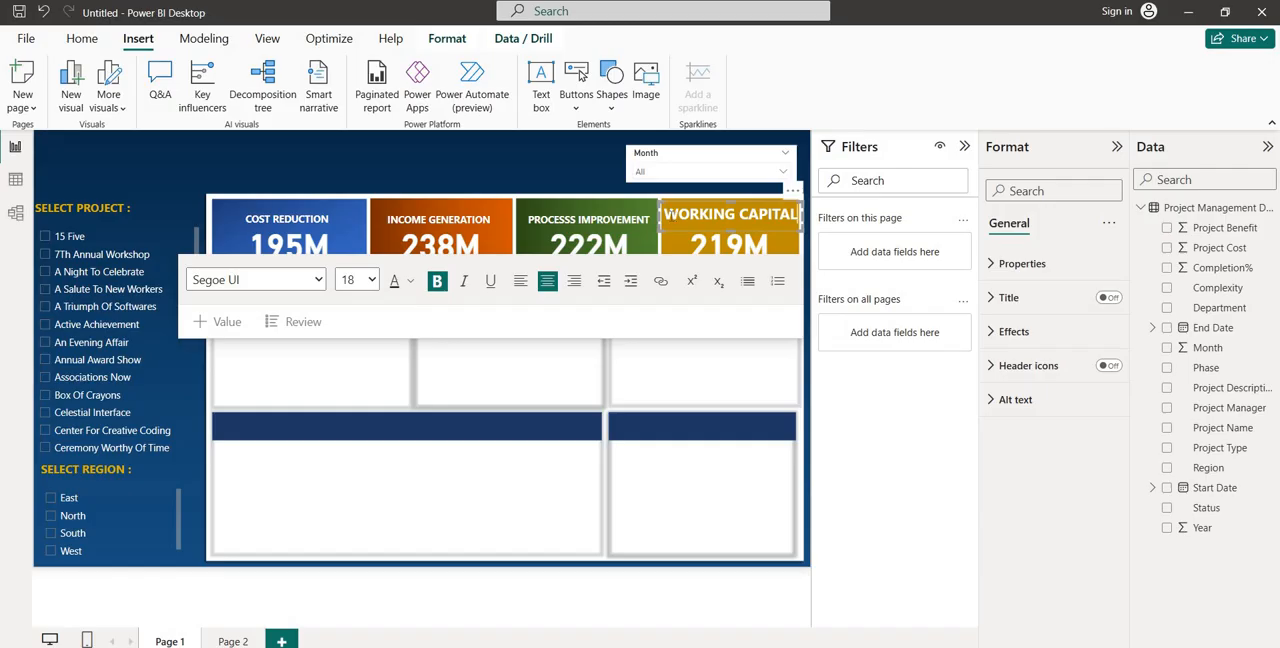
Set the WORKING CAPITAL label to font size 12 and nudge its text box slightly down on the gold tile
{"action": "key", "text": "ctrl+a"}
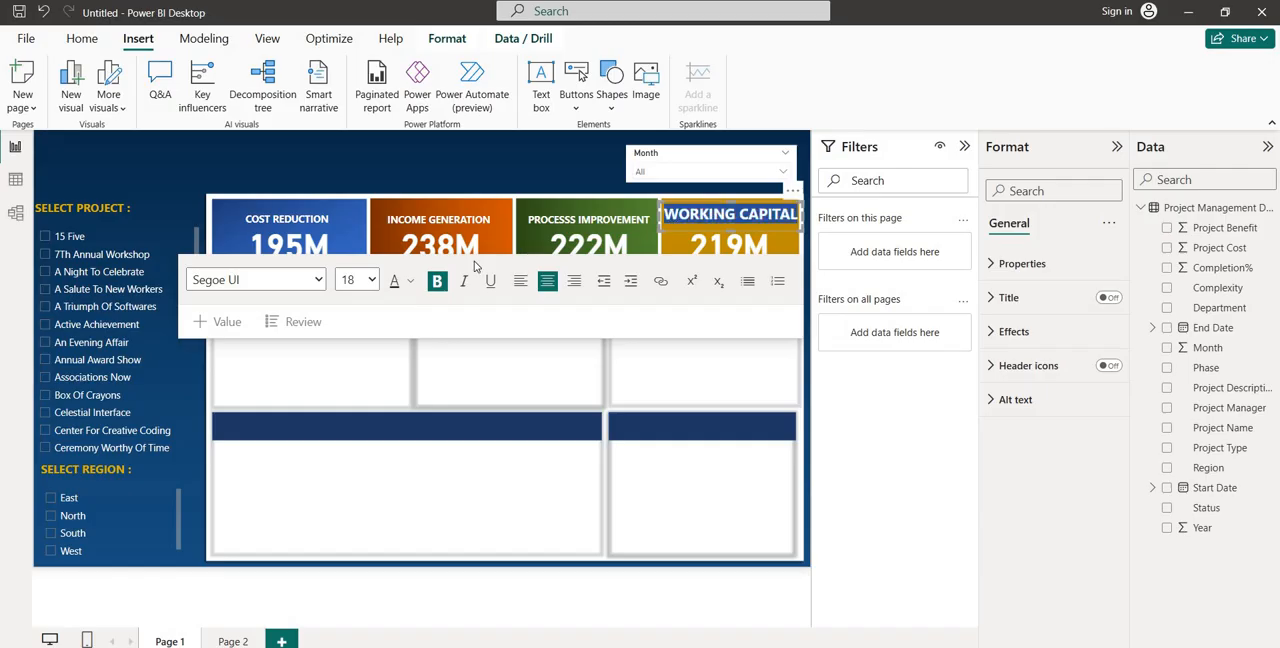
{"action": "left_click", "coordinate": [368, 281]}
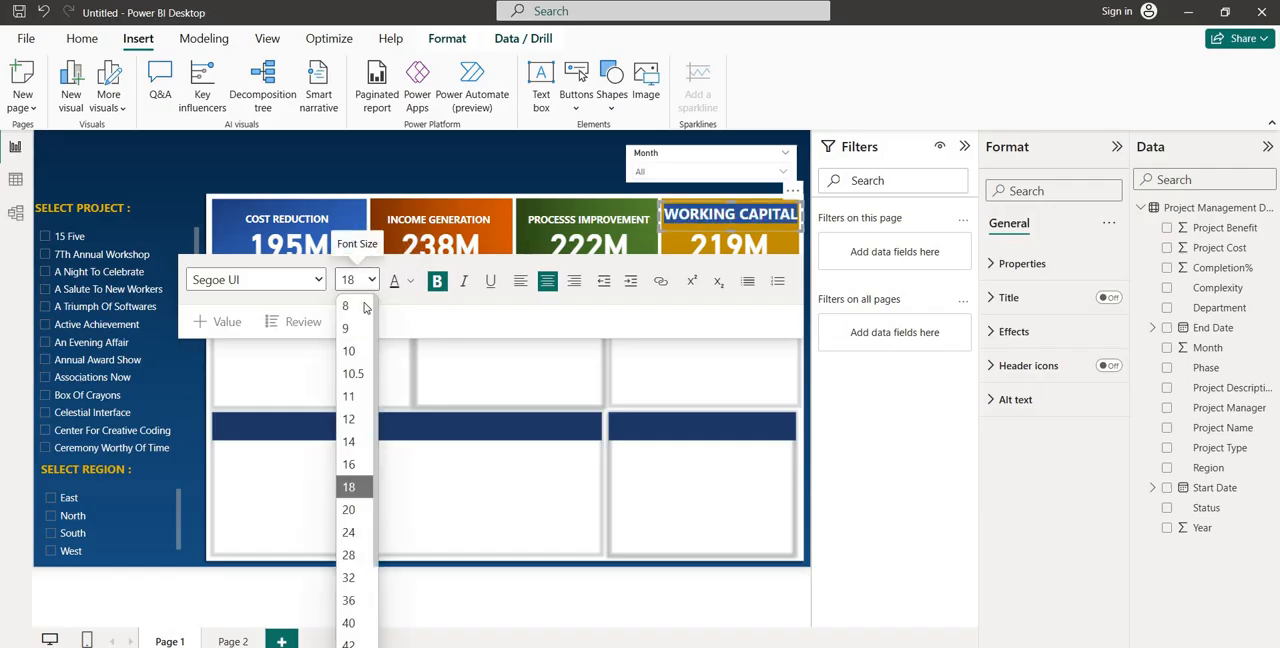
{"action": "left_click", "coordinate": [347, 420]}
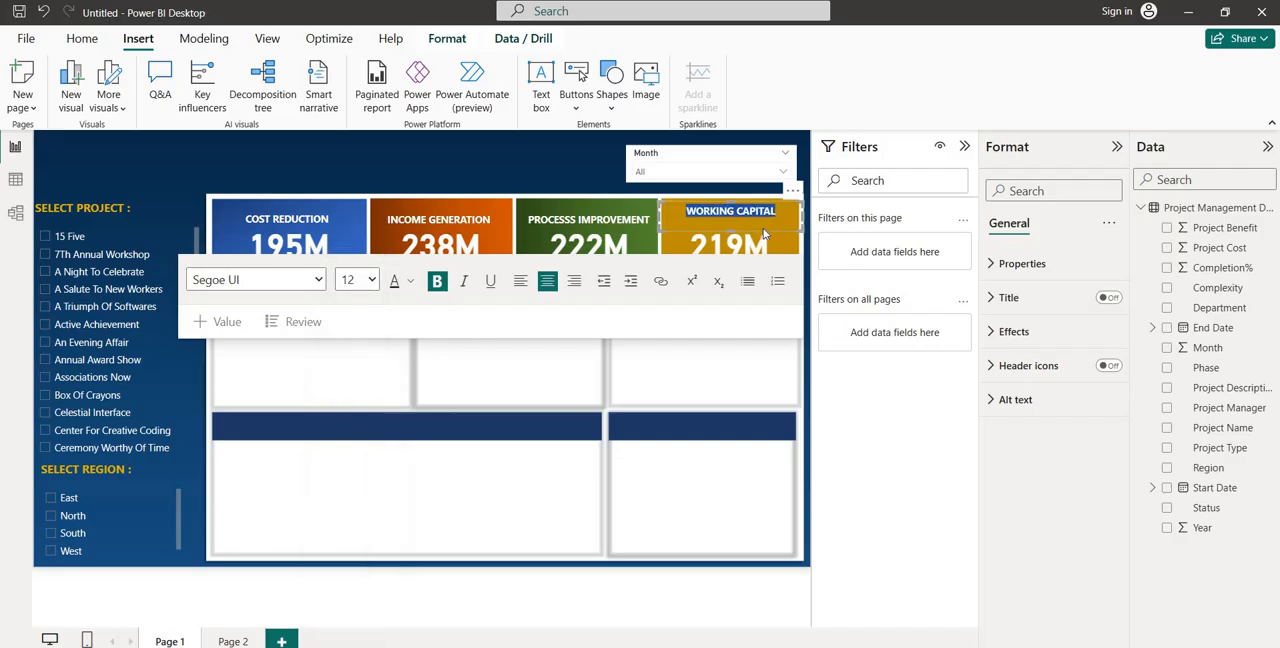
{"action": "left_click_drag", "start_coordinate": [767, 231], "coordinate": [767, 237]}
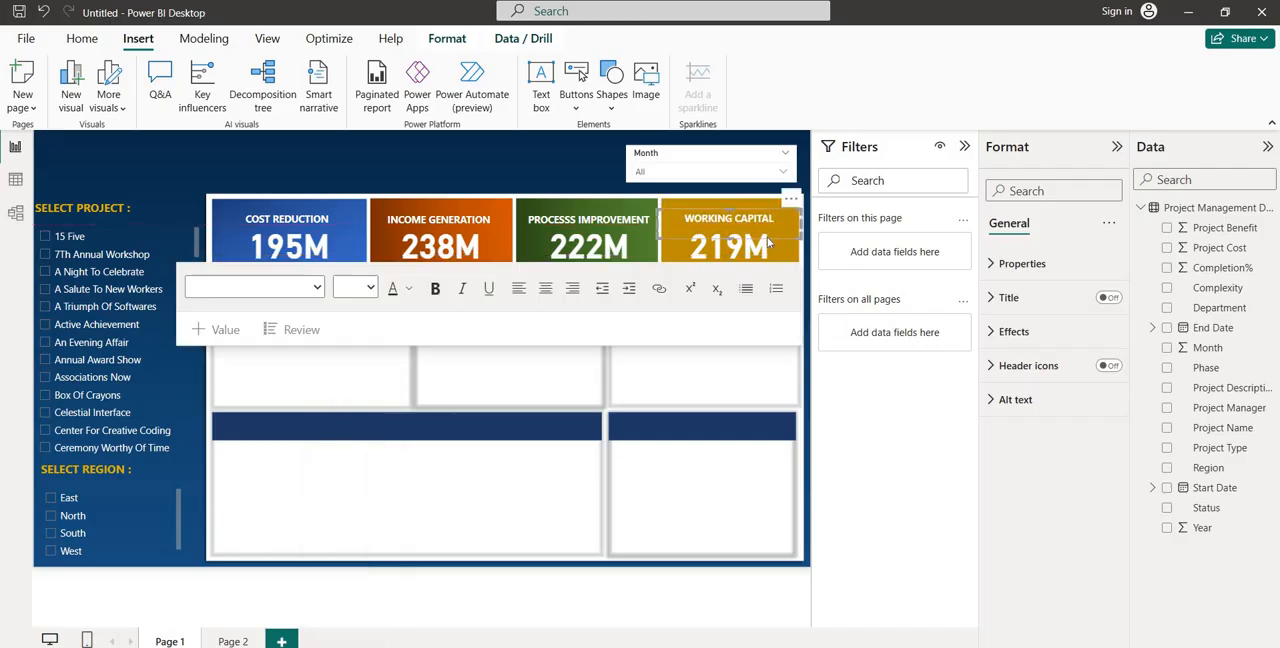
{"action": "left_click", "coordinate": [493, 363]}
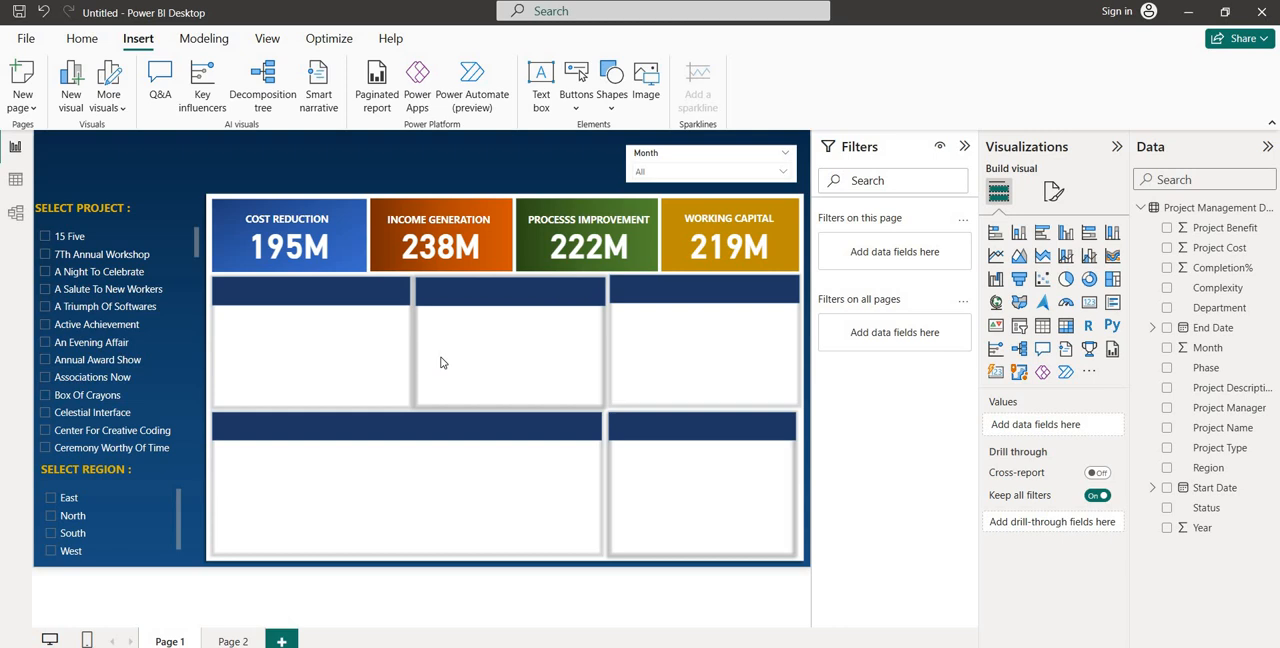
Insert a donut chart on Page 1 and fit it into the white panel below the COST REDUCTION tile, under the navy header strip
{"action": "left_click", "coordinate": [233, 641]}
{"action": "left_click", "coordinate": [1090, 280]}
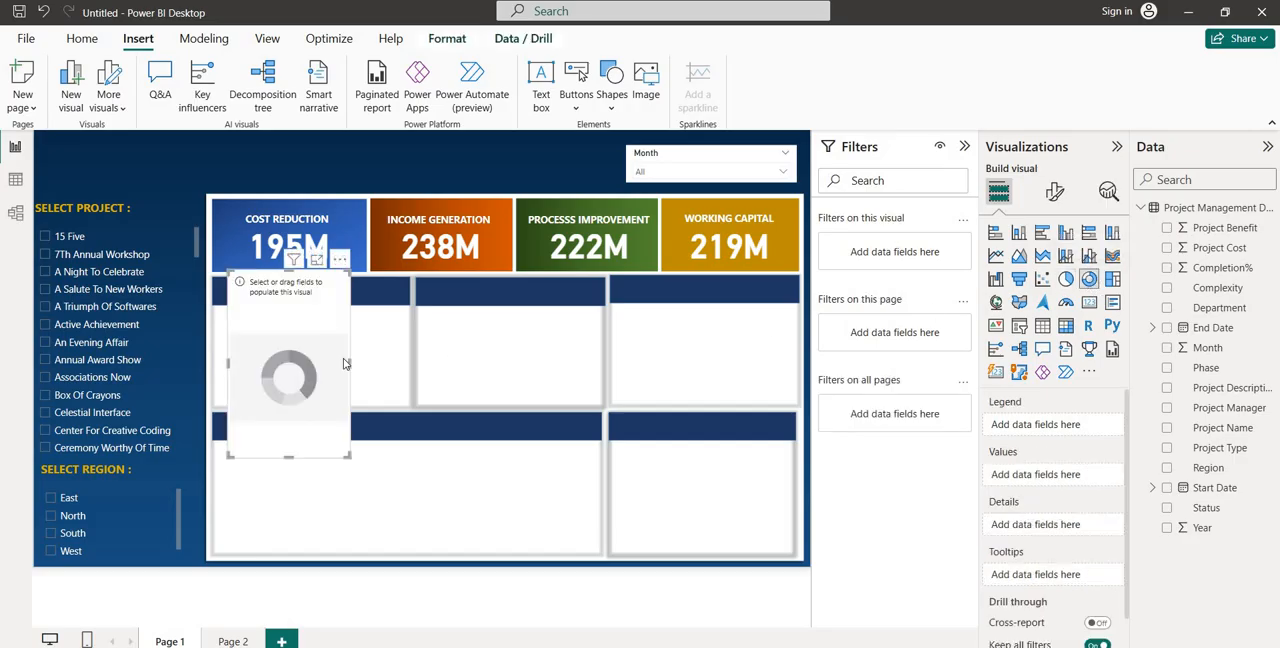
{"action": "left_click_drag", "start_coordinate": [350, 362], "coordinate": [411, 355]}
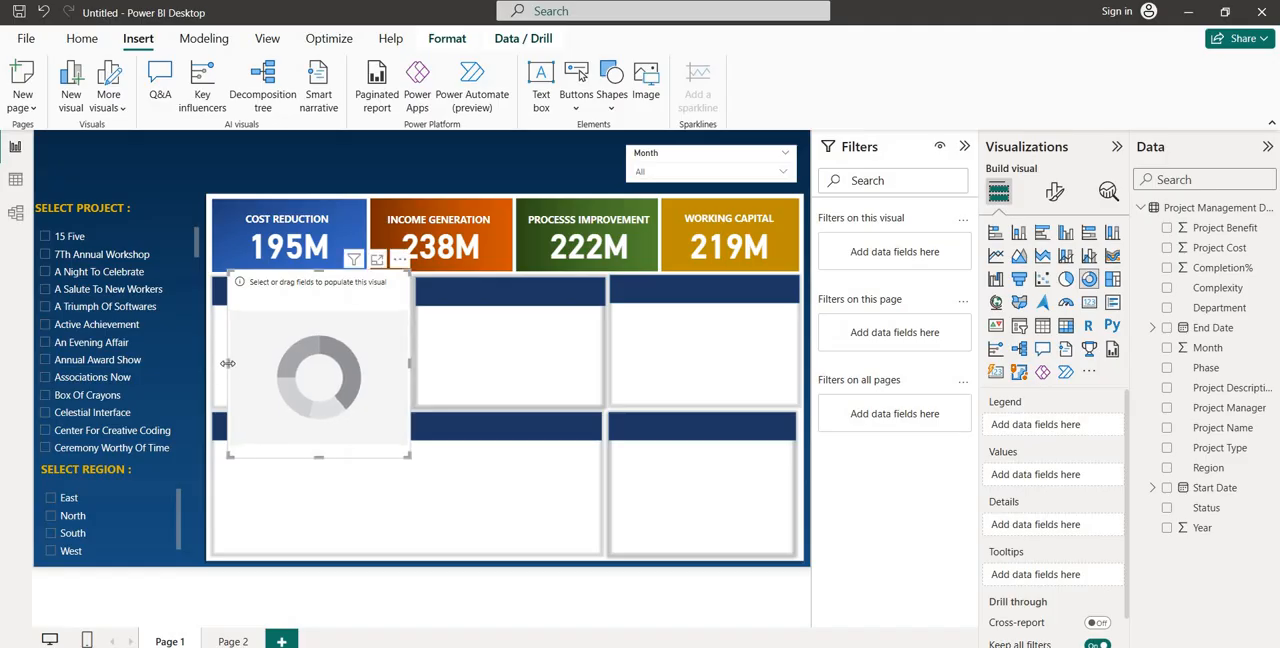
{"action": "left_click_drag", "start_coordinate": [222, 369], "coordinate": [212, 369]}
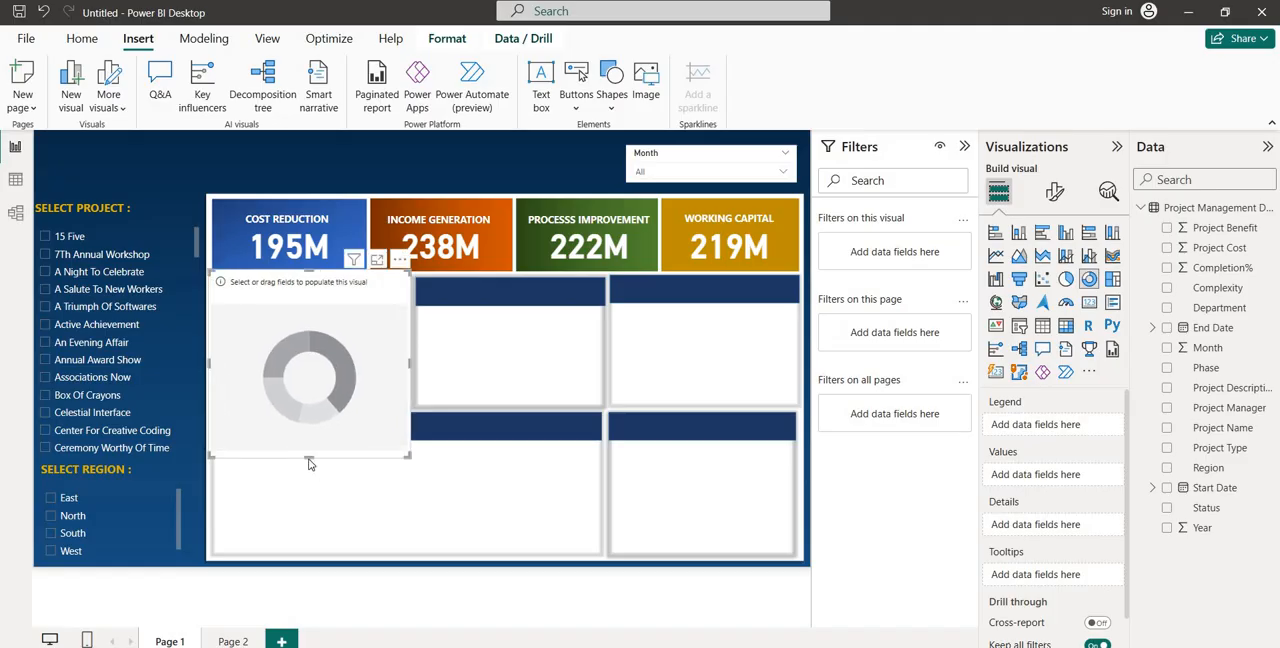
{"action": "left_click_drag", "start_coordinate": [307, 457], "coordinate": [319, 413]}
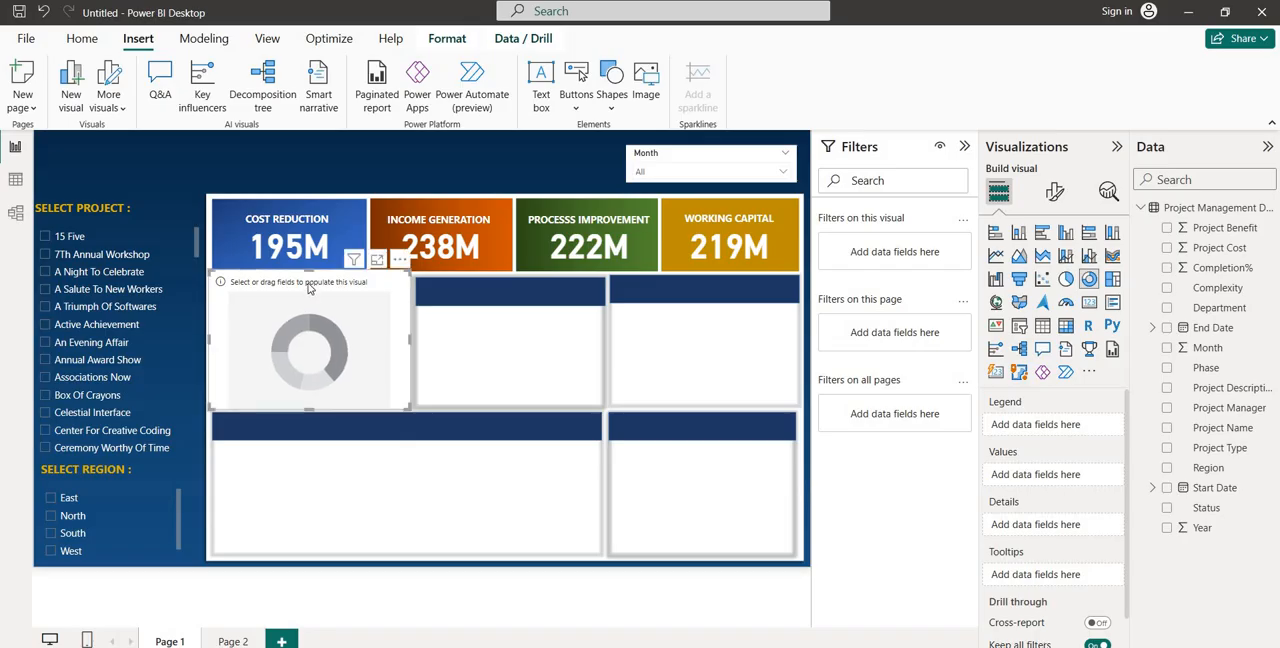
{"action": "left_click_drag", "start_coordinate": [311, 289], "coordinate": [317, 325]}
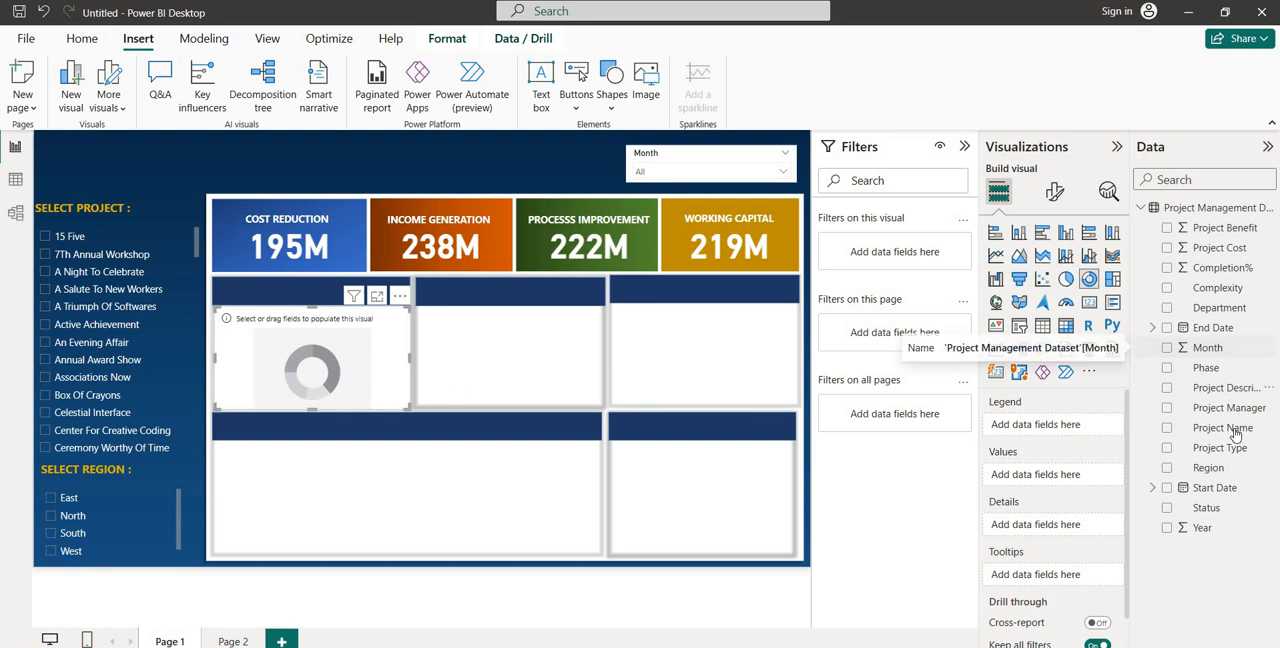
Populate the donut chart with Region as the legend and Project Benefit as the values
{"action": "left_click_drag", "start_coordinate": [1214, 468], "coordinate": [1066, 429]}
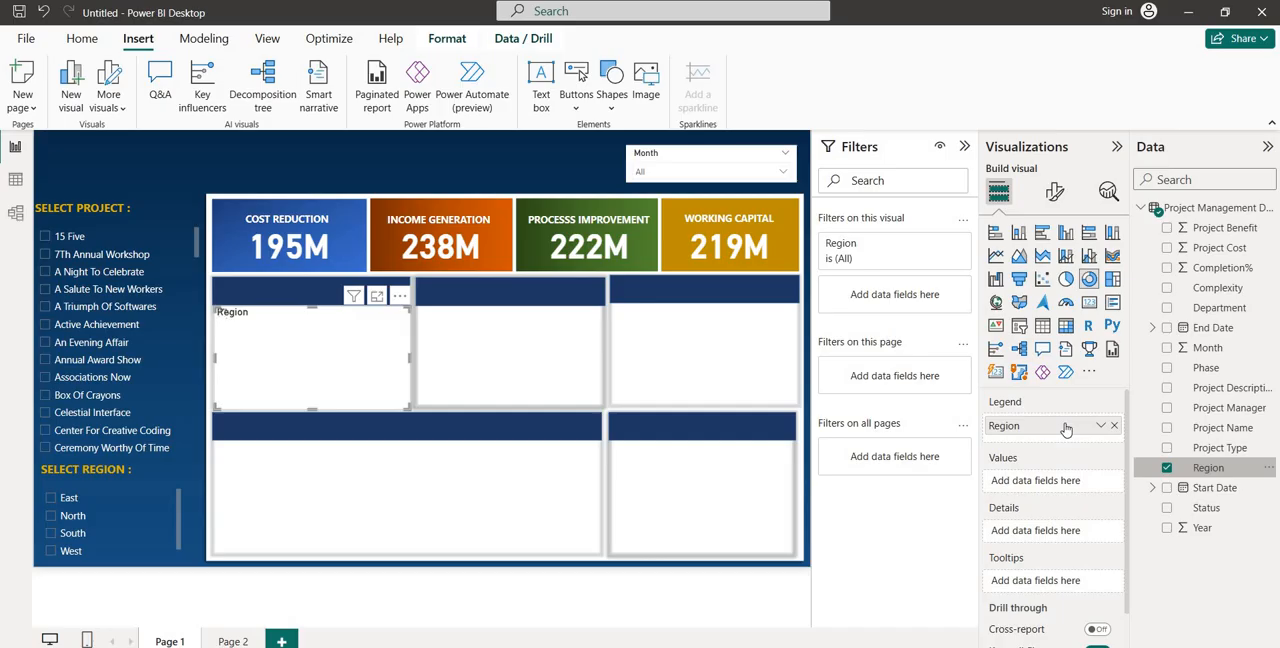
{"action": "left_click_drag", "start_coordinate": [1200, 228], "coordinate": [1068, 485]}
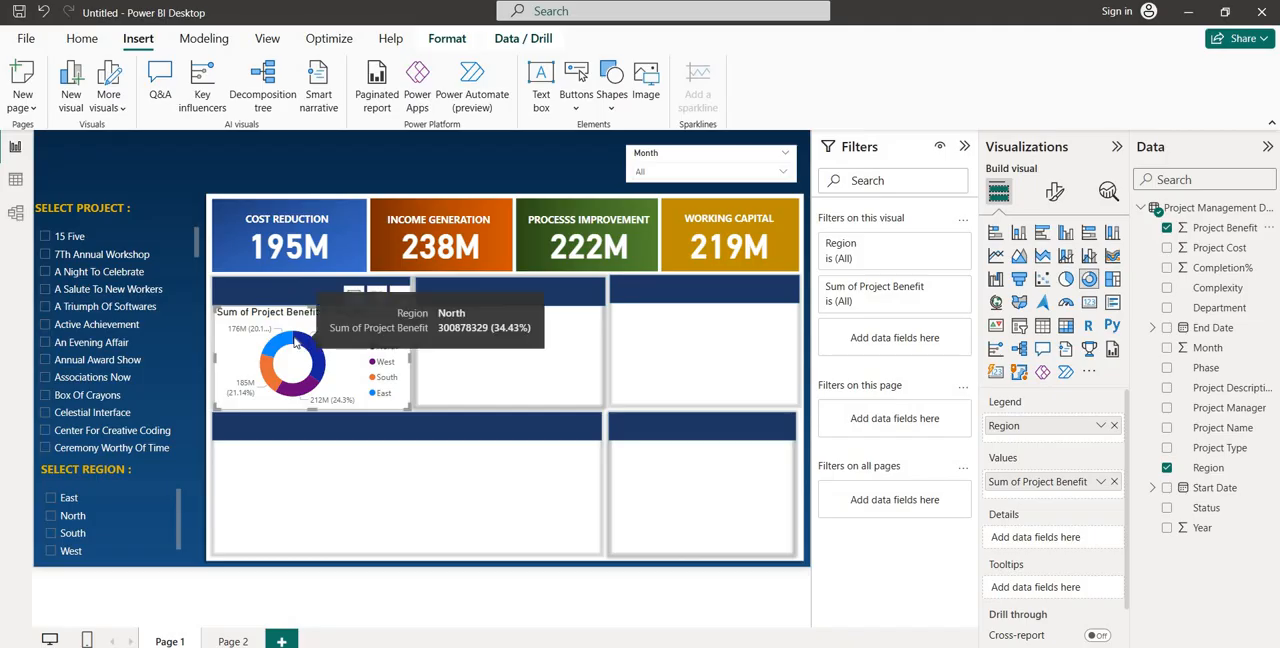
Turn off the donut chart's title and set its background transparency to 100%
{"action": "left_click", "coordinate": [1056, 195]}
{"action": "left_click", "coordinate": [1058, 278]}
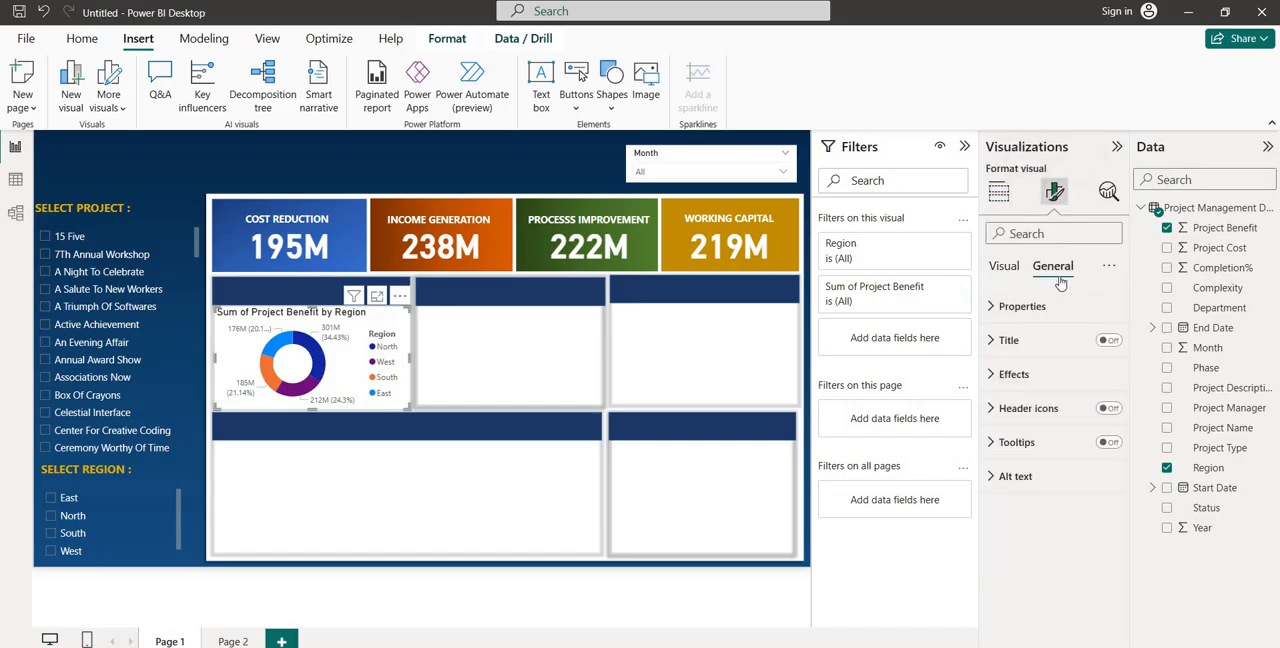
{"action": "left_click", "coordinate": [1108, 340]}
{"action": "left_click", "coordinate": [1000, 341]}
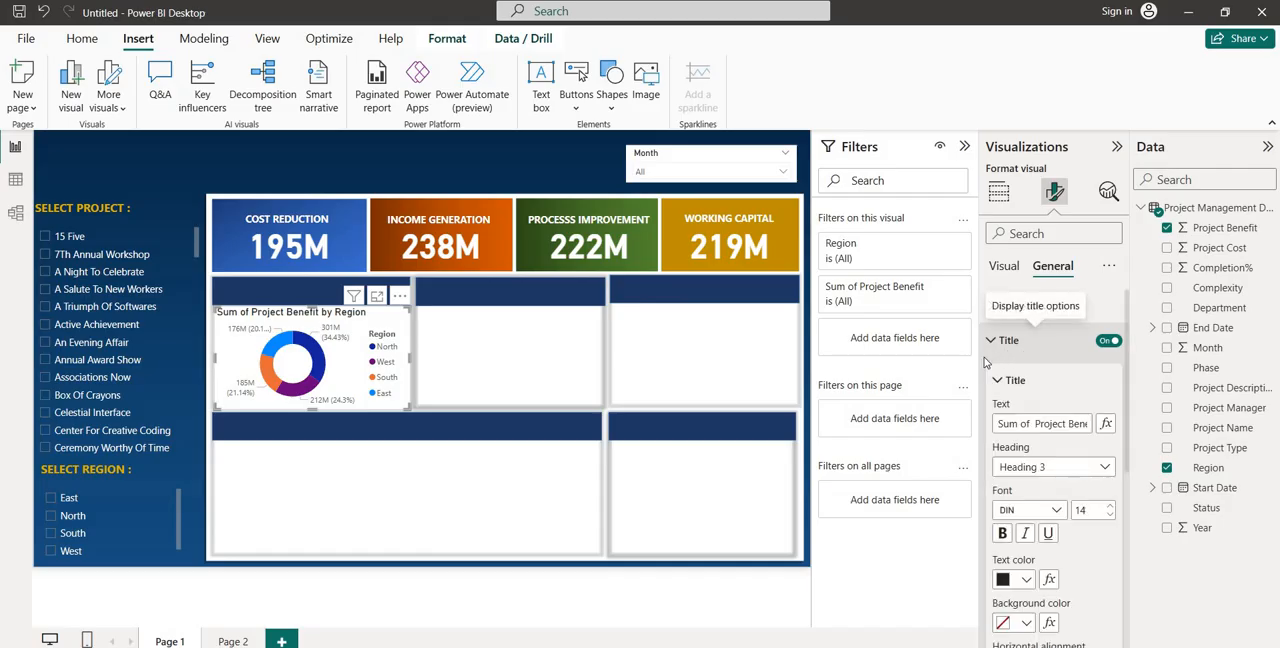
{"action": "left_click", "coordinate": [1108, 341]}
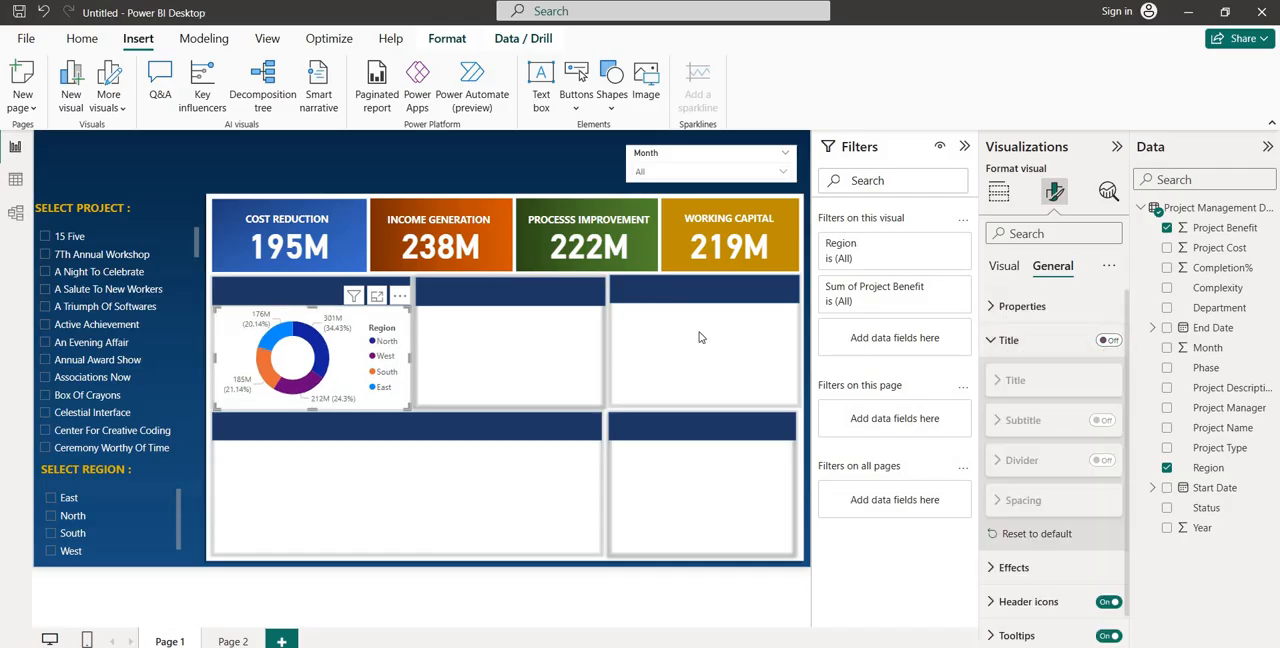
{"action": "left_click", "coordinate": [1036, 340]}
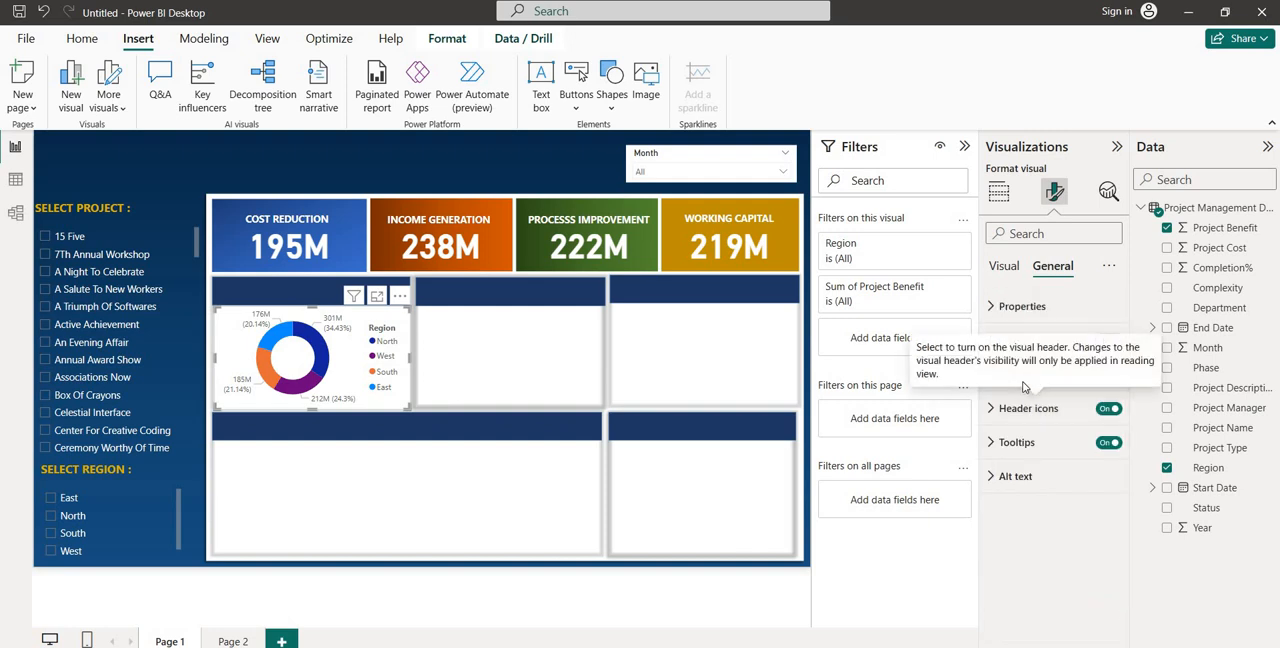
{"action": "left_click", "coordinate": [1008, 374]}
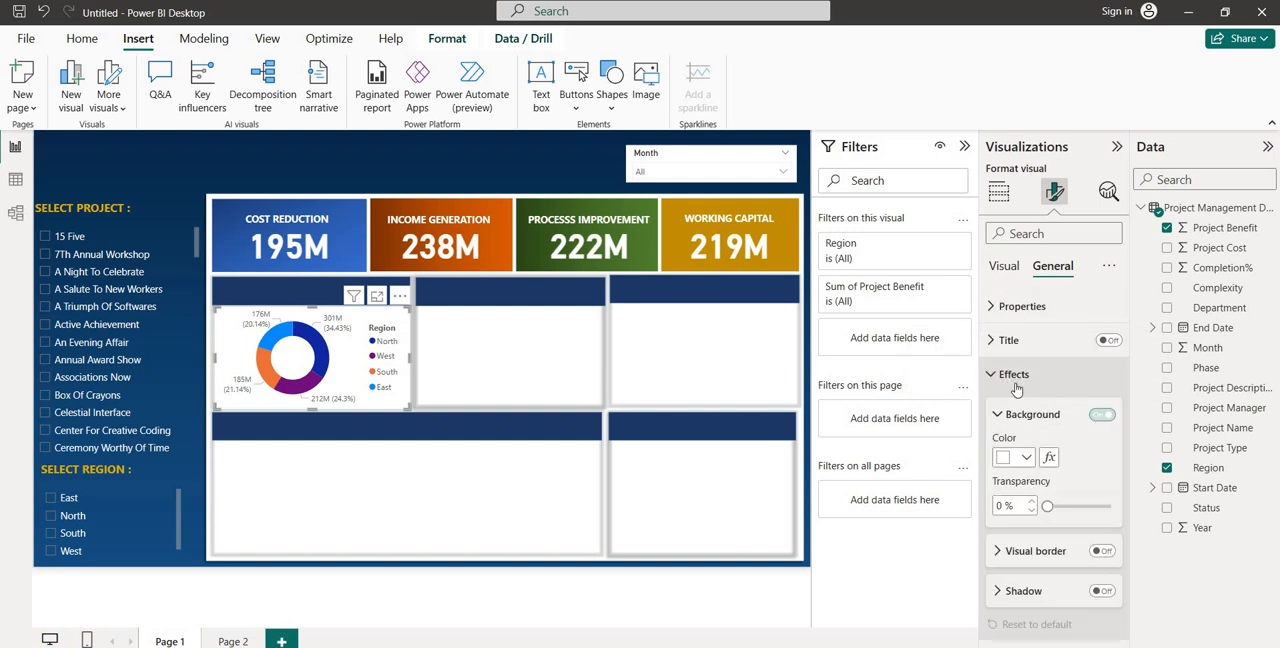
{"action": "left_click_drag", "start_coordinate": [1046, 505], "coordinate": [1111, 506]}
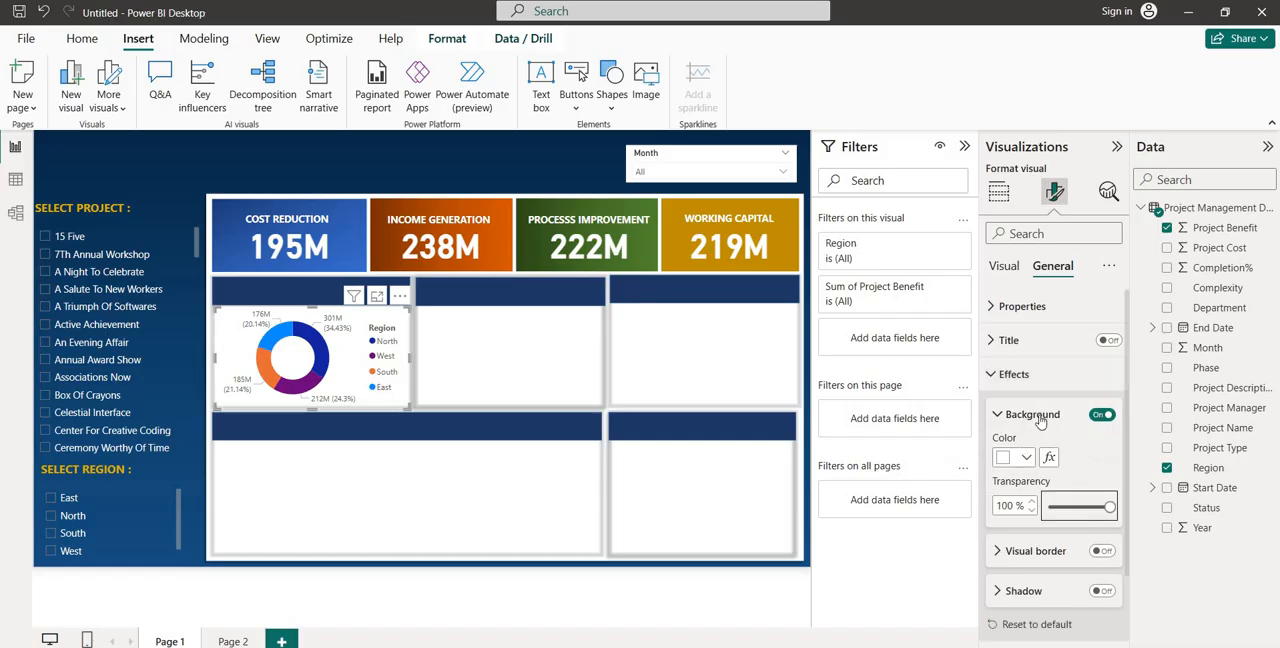
Make the donut chart's legend text bold
{"action": "left_click", "coordinate": [1001, 267]}
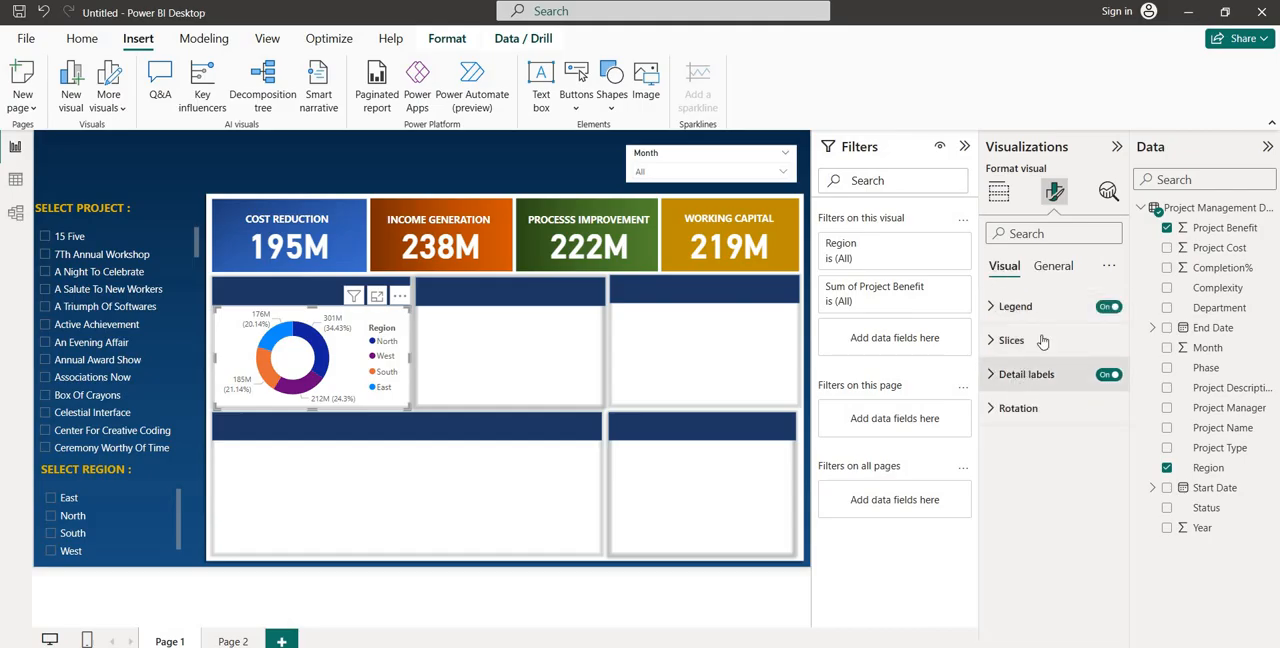
{"action": "left_click", "coordinate": [1015, 310]}
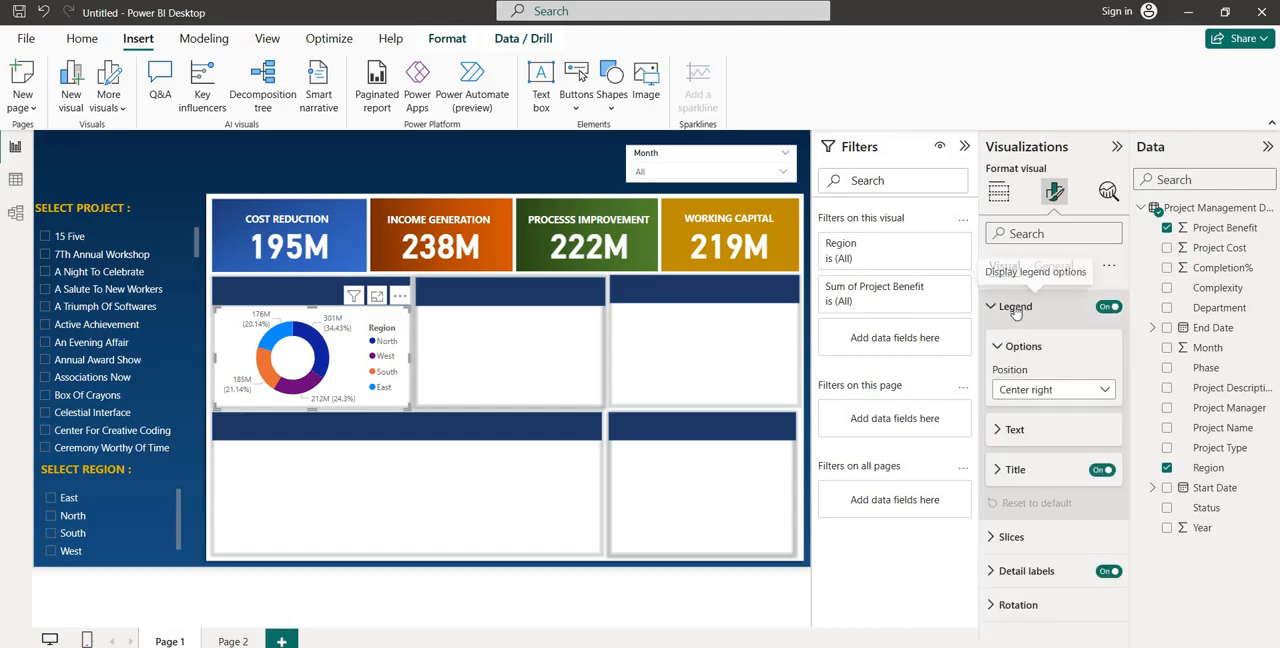
{"action": "left_click", "coordinate": [1010, 430]}
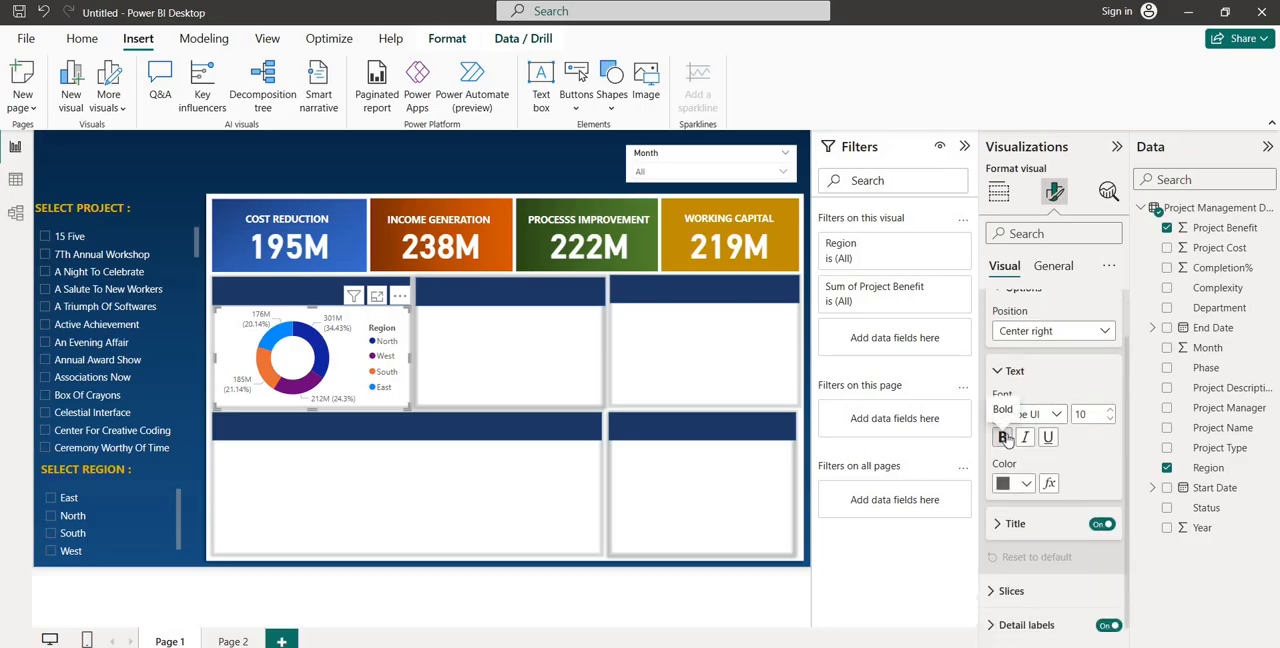
{"action": "left_click", "coordinate": [1003, 437]}
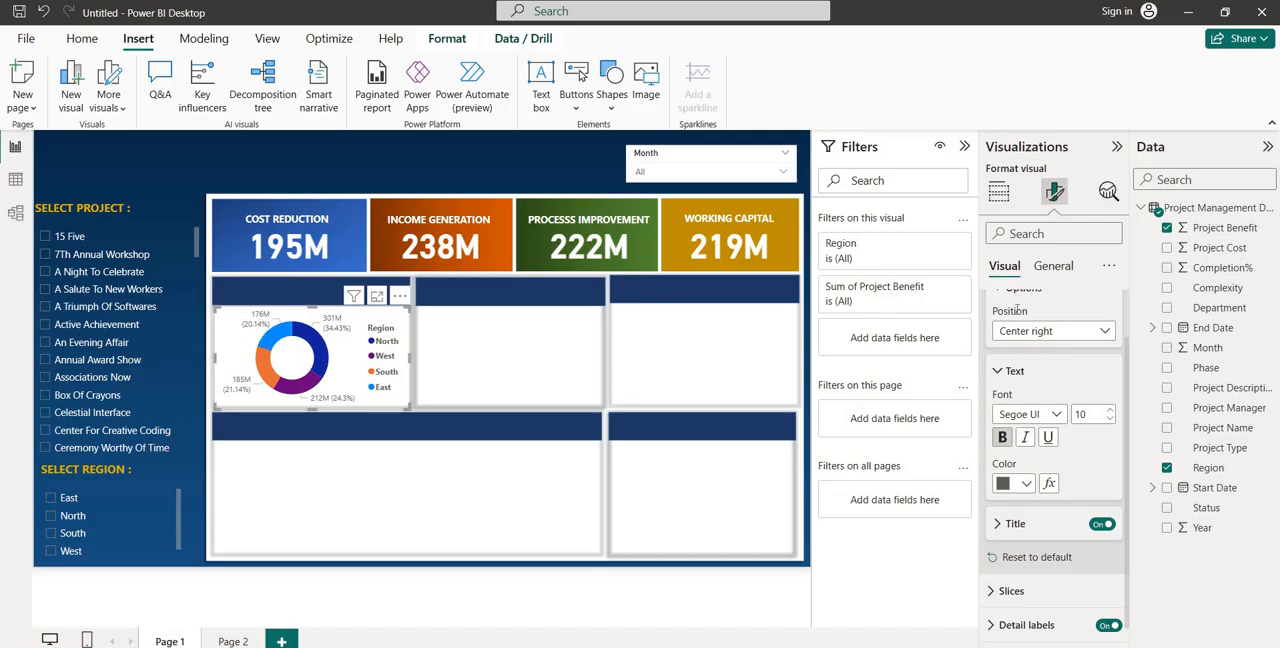
{"action": "scroll", "coordinate": [1017, 328], "scroll_direction": "up", "scroll_amount": 1}
{"action": "left_click", "coordinate": [1020, 344]}
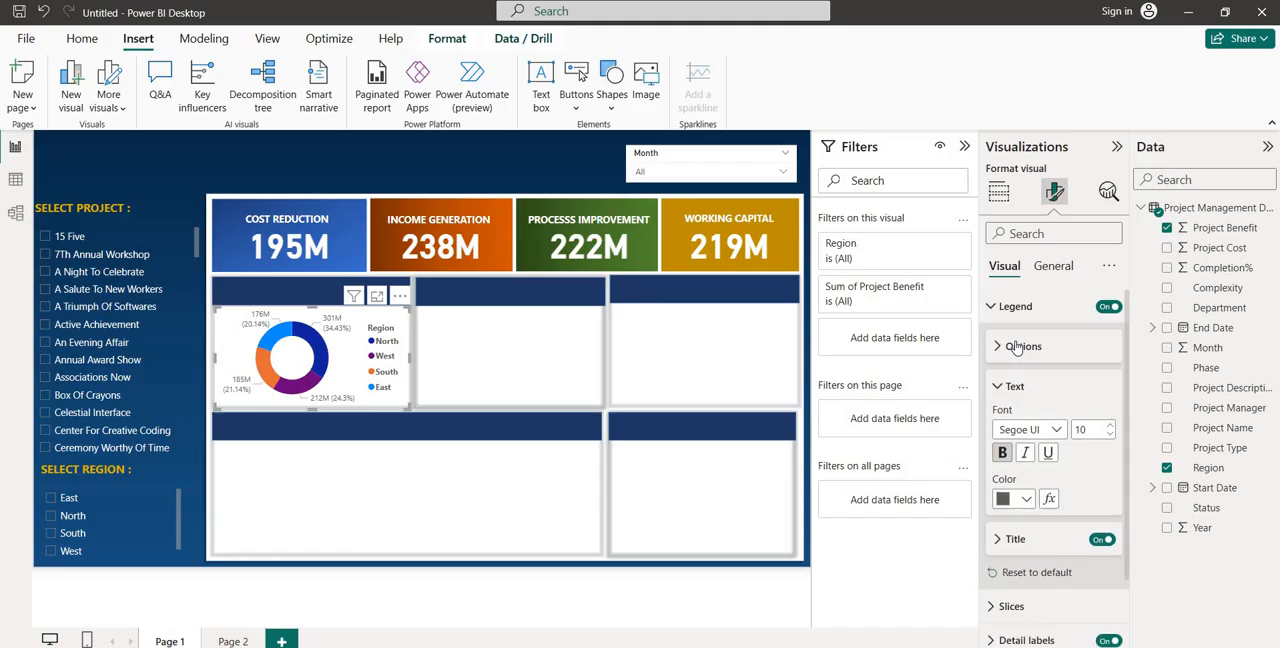
{"action": "scroll", "coordinate": [1015, 346], "scroll_direction": "down", "scroll_amount": 1}
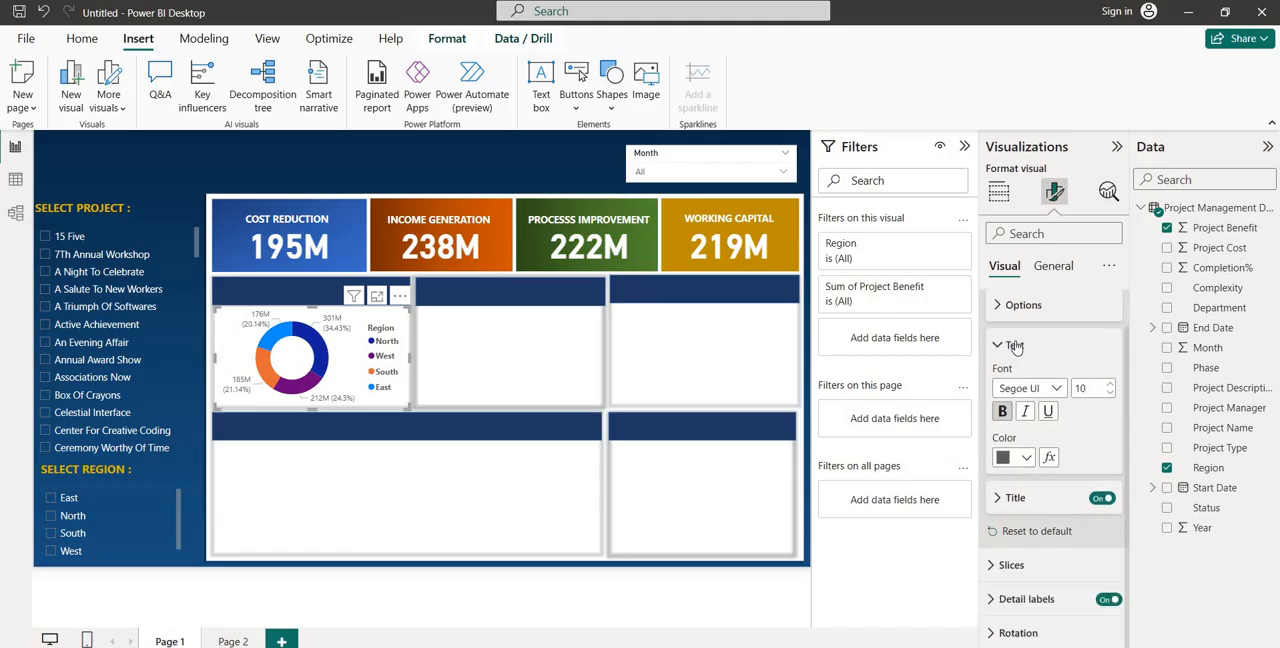
Make the donut chart's detail label values bold
{"action": "left_click", "coordinate": [1022, 601]}
{"action": "scroll", "coordinate": [1012, 570], "scroll_direction": "down", "scroll_amount": 3}
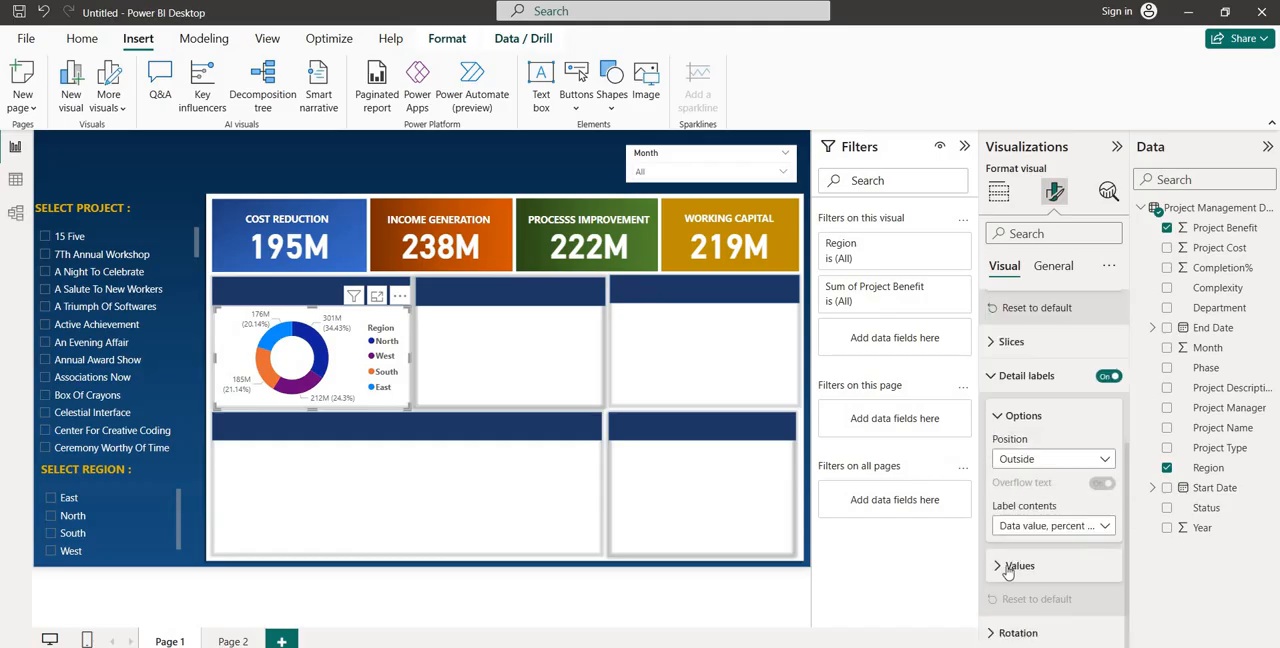
{"action": "left_click", "coordinate": [1010, 566]}
{"action": "scroll", "coordinate": [1005, 420], "scroll_direction": "down", "scroll_amount": 3}
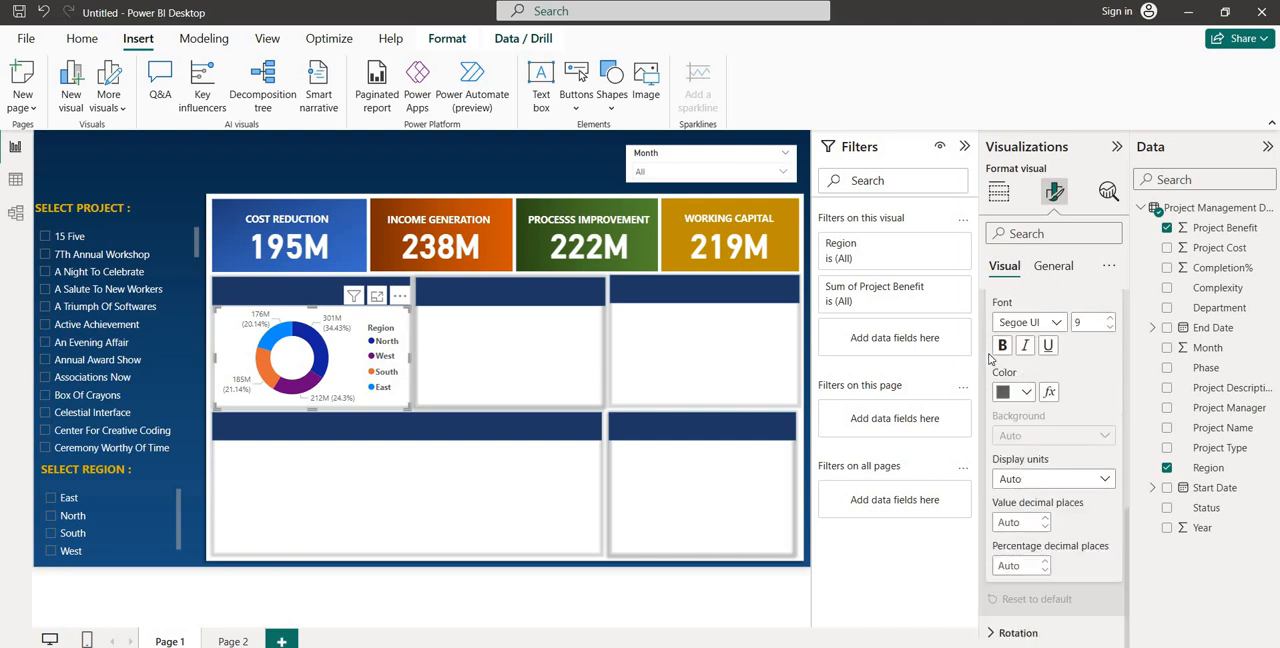
{"action": "left_click", "coordinate": [1002, 345]}
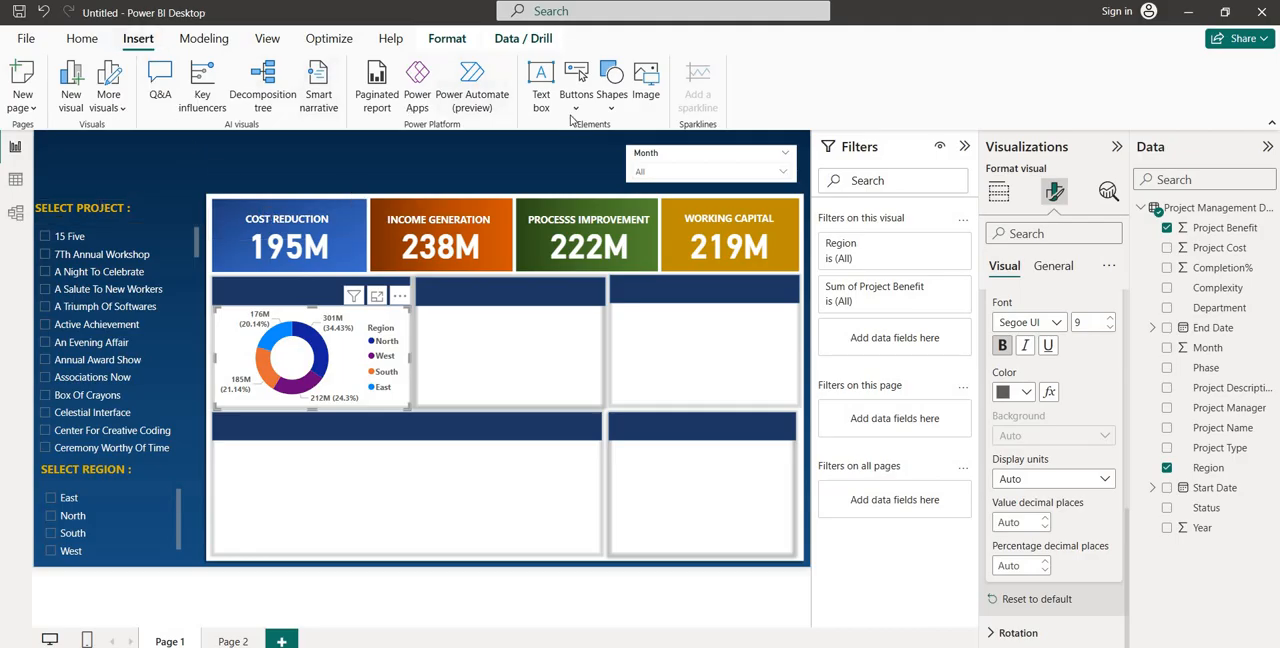
Insert a text box reading "Project Benefit" and reduce its height to fit a single line of text
{"action": "left_click", "coordinate": [538, 76]}
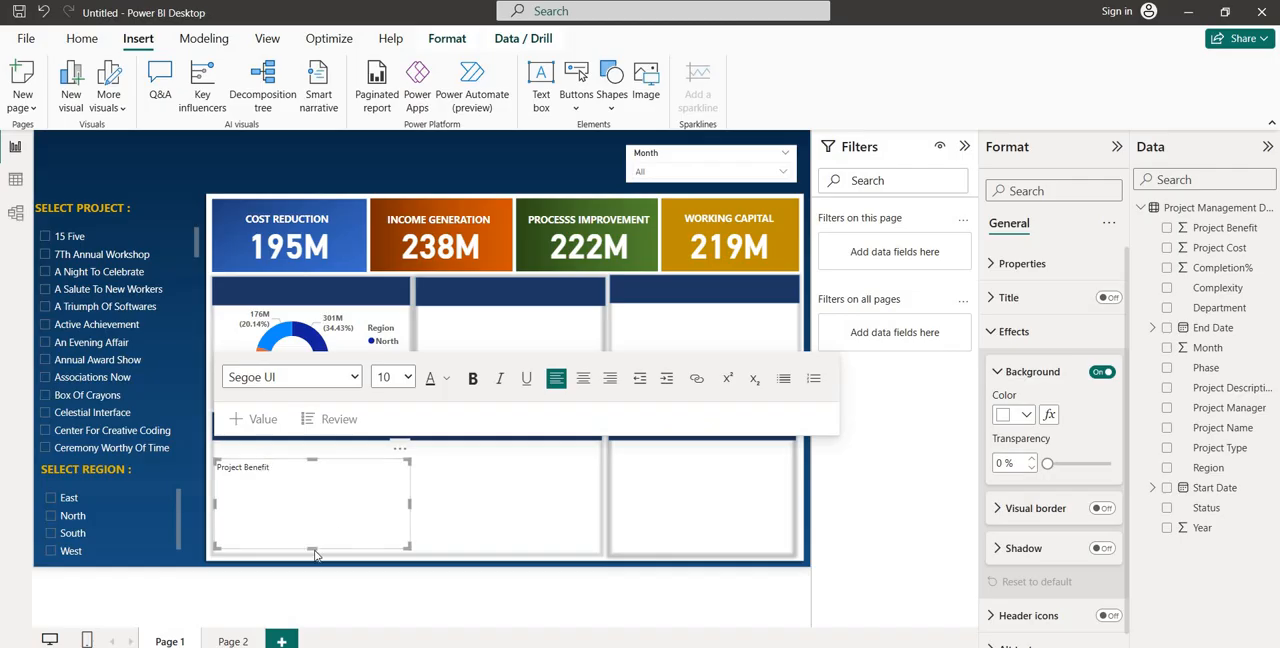
{"action": "left_click", "coordinate": [306, 481]}
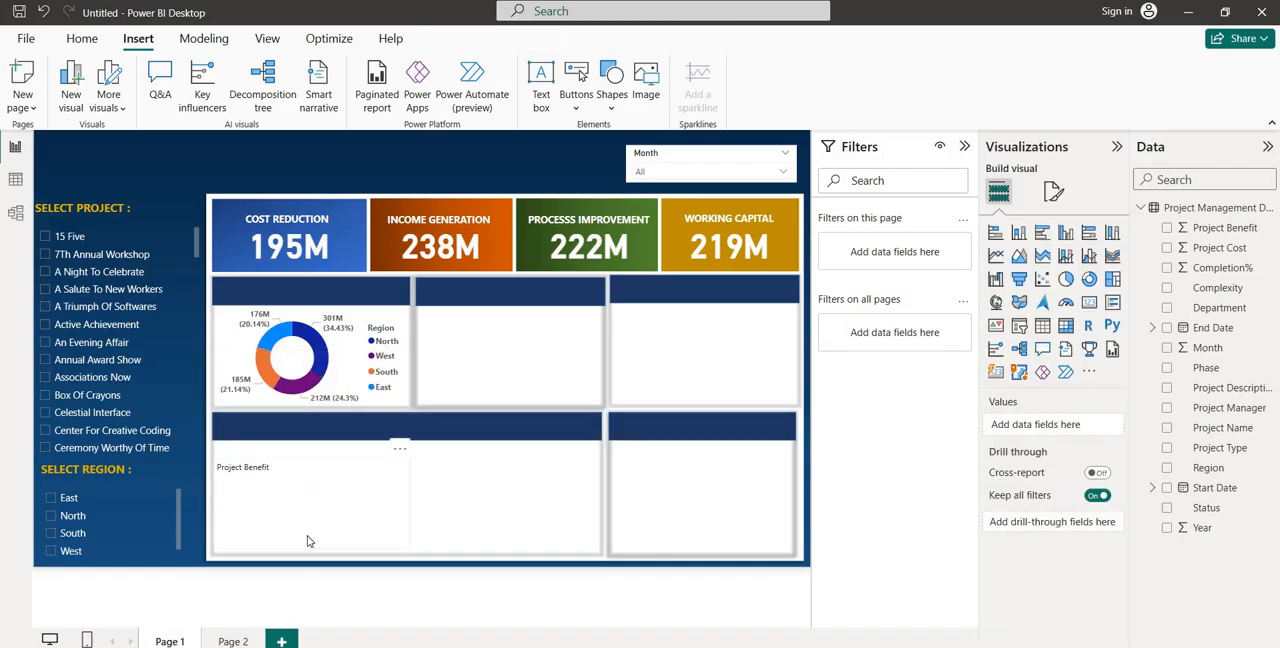
{"action": "left_click", "coordinate": [296, 515]}
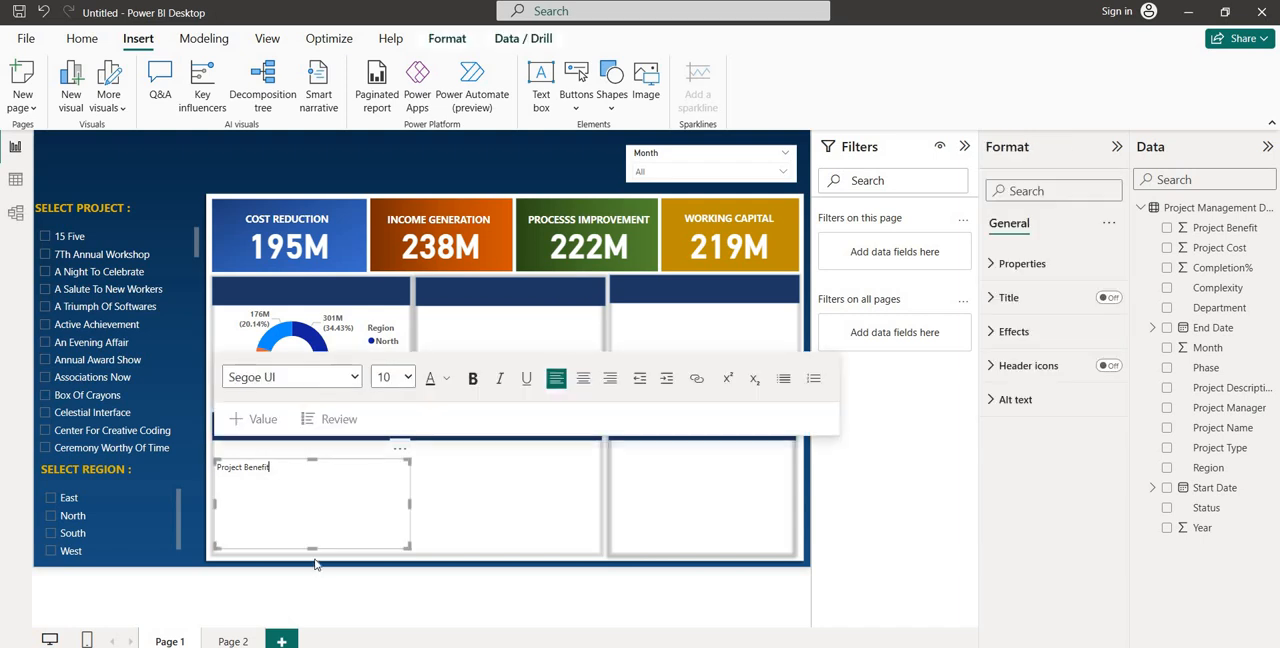
{"action": "left_click_drag", "start_coordinate": [311, 548], "coordinate": [312, 485]}
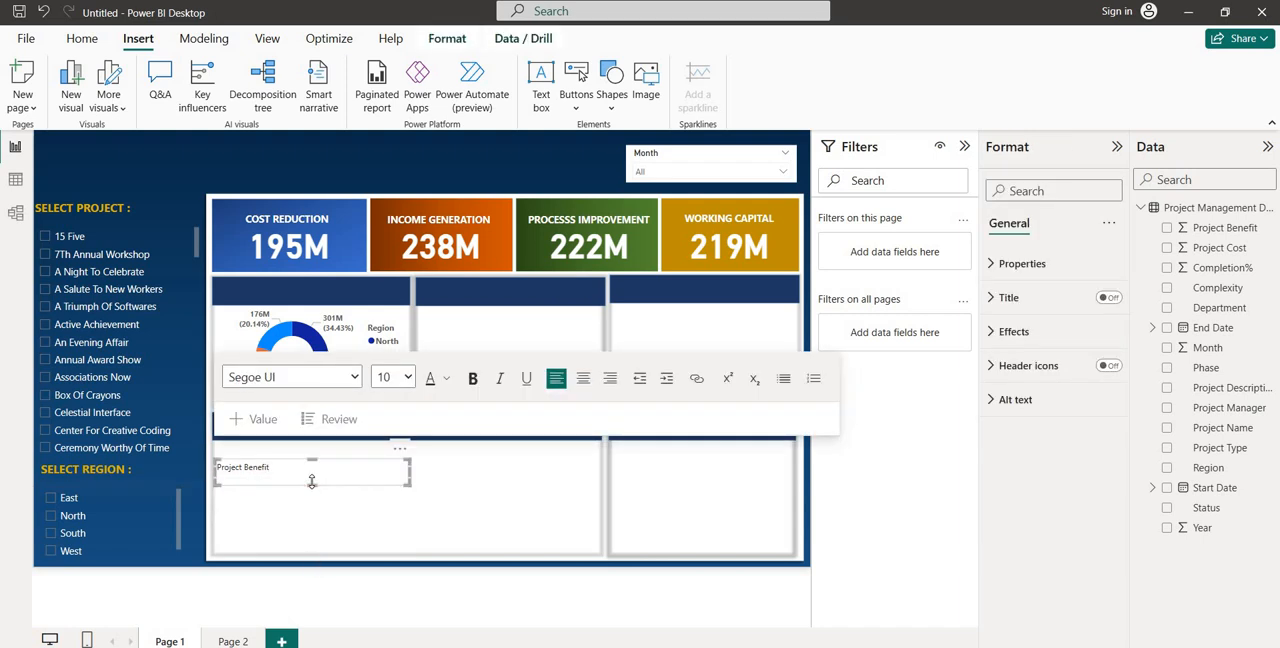
Format the Project Benefit text as size 16 bold and fit its text box onto the navy header strip above the donut chart
{"action": "left_click", "coordinate": [407, 377]}
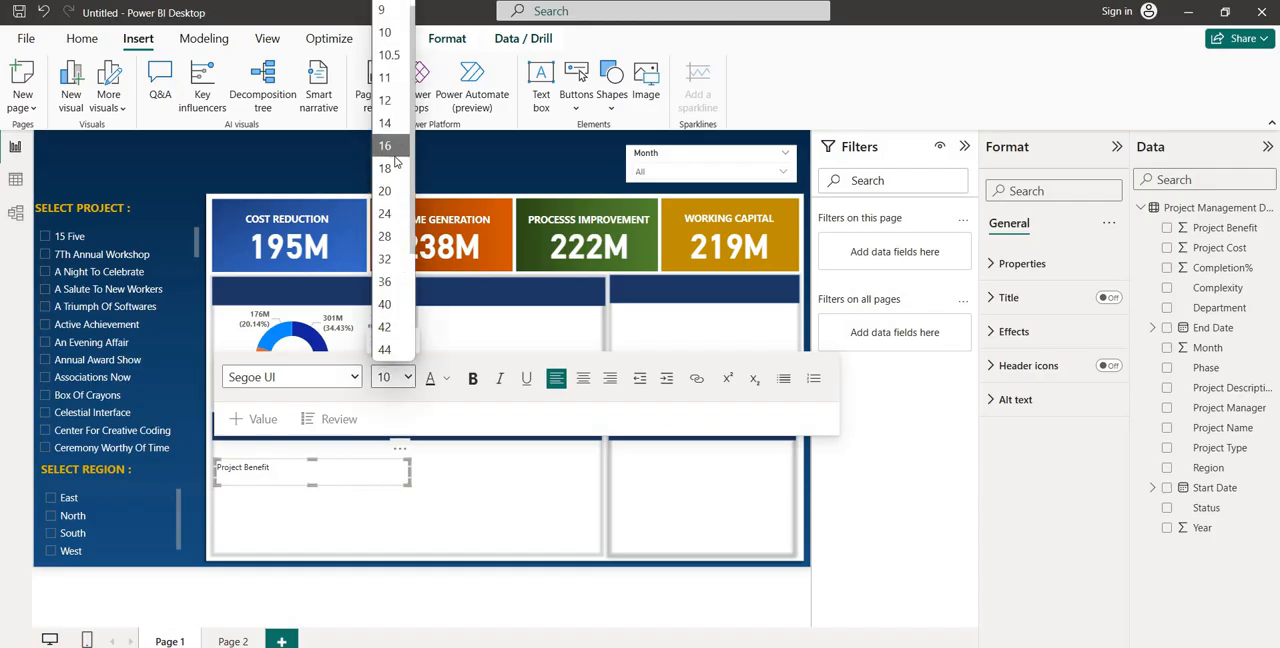
{"action": "left_click", "coordinate": [385, 146]}
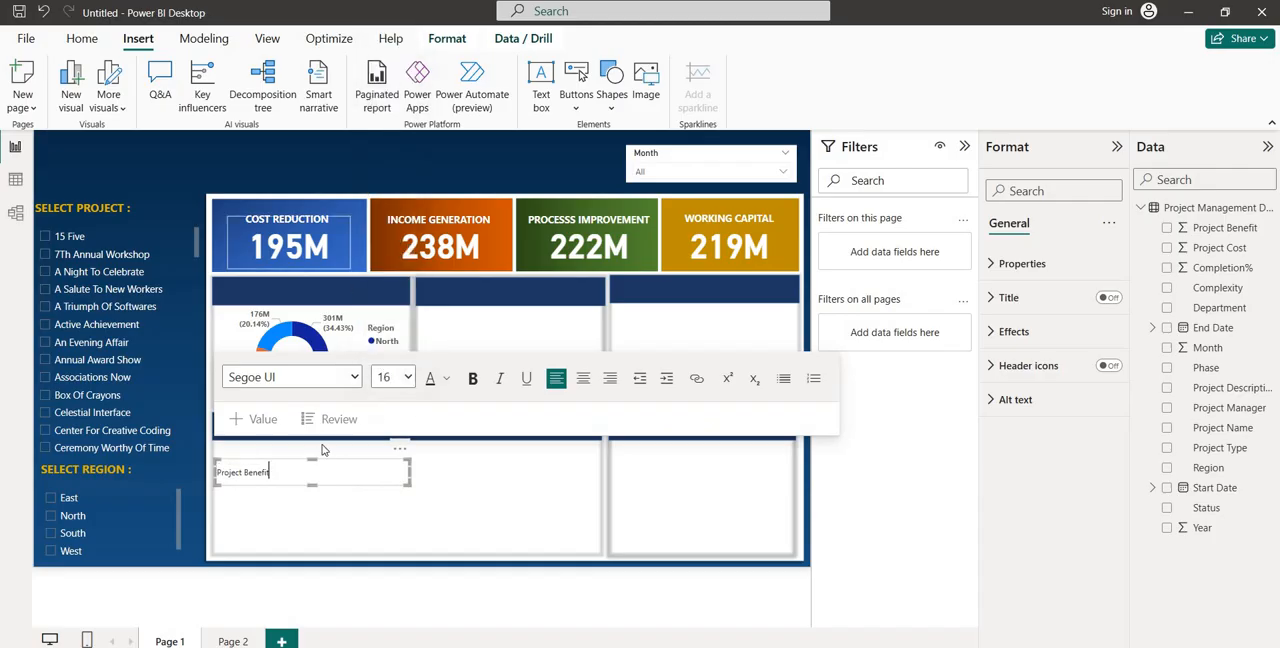
{"action": "triple_click", "coordinate": [240, 471]}
{"action": "left_click", "coordinate": [405, 377]}
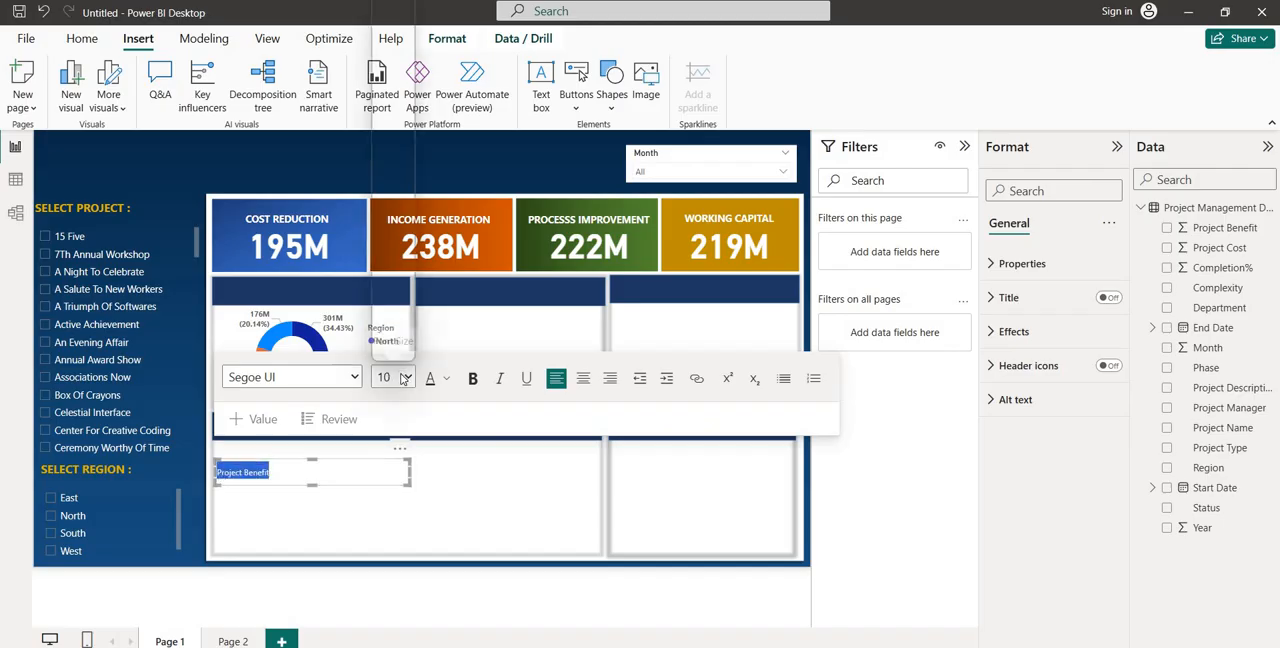
{"action": "left_click", "coordinate": [404, 166]}
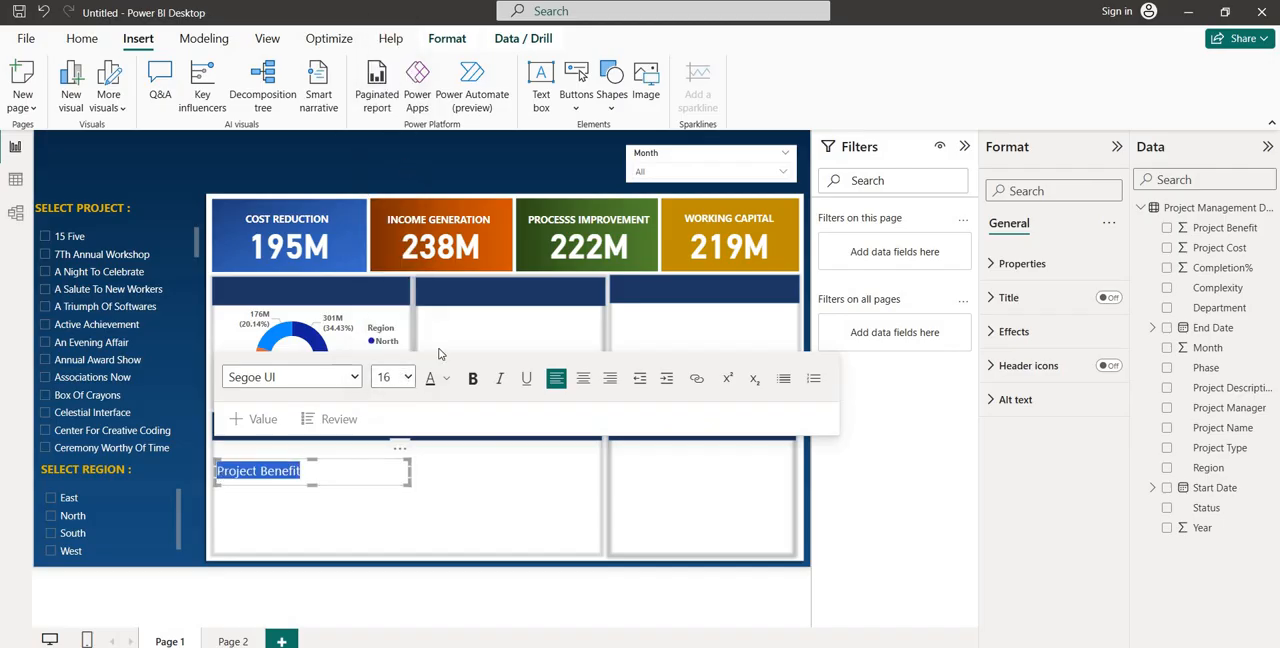
{"action": "left_click", "coordinate": [474, 379]}
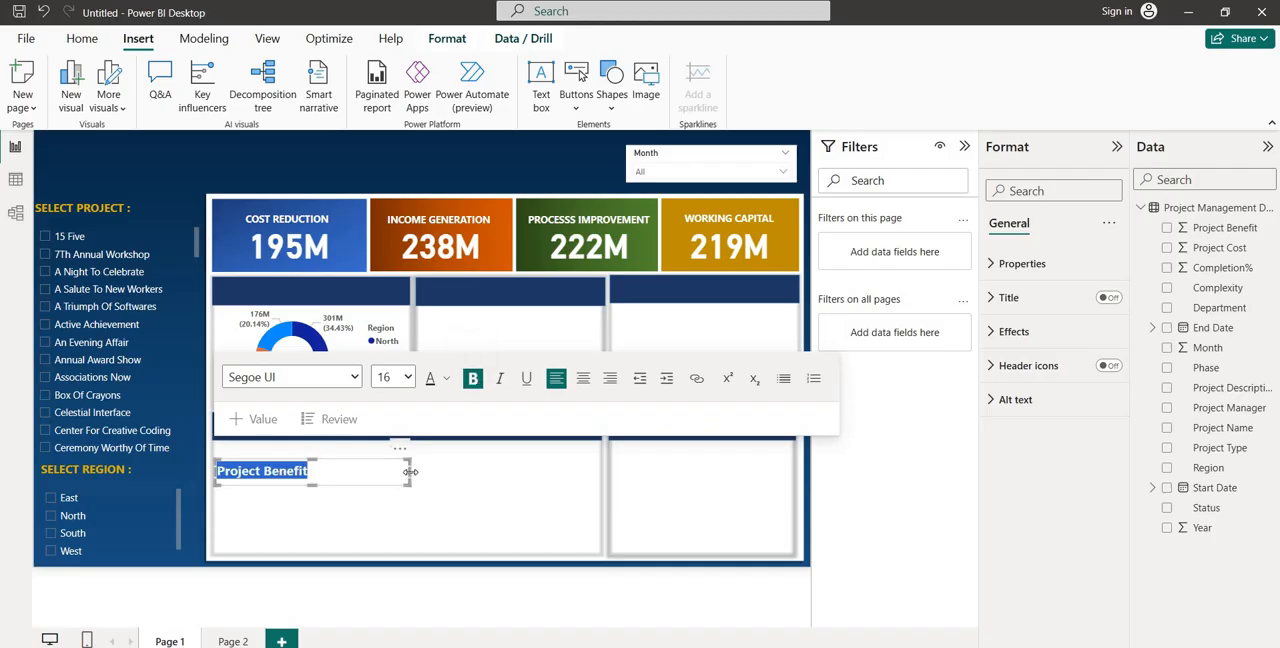
{"action": "left_click_drag", "start_coordinate": [410, 471], "coordinate": [406, 296]}
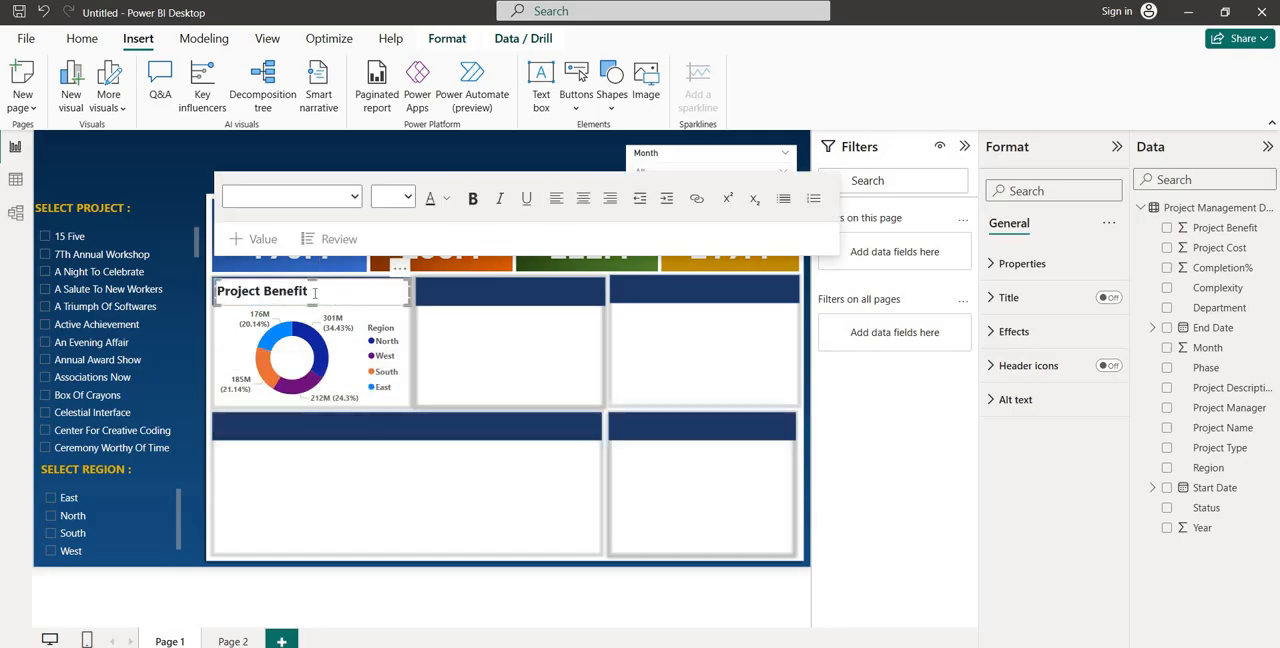
Set the Project Benefit heading's font size to 20 and center it in its text box
{"action": "left_click_drag", "start_coordinate": [314, 291], "coordinate": [220, 291]}
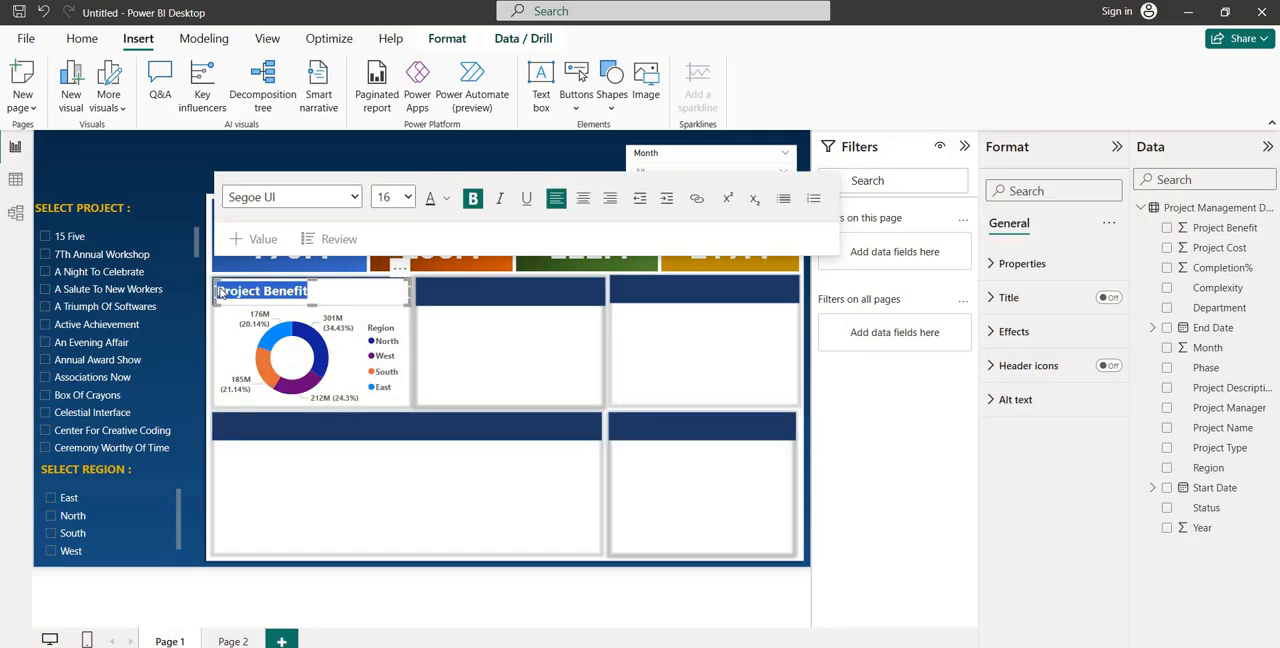
{"action": "left_click", "coordinate": [403, 199]}
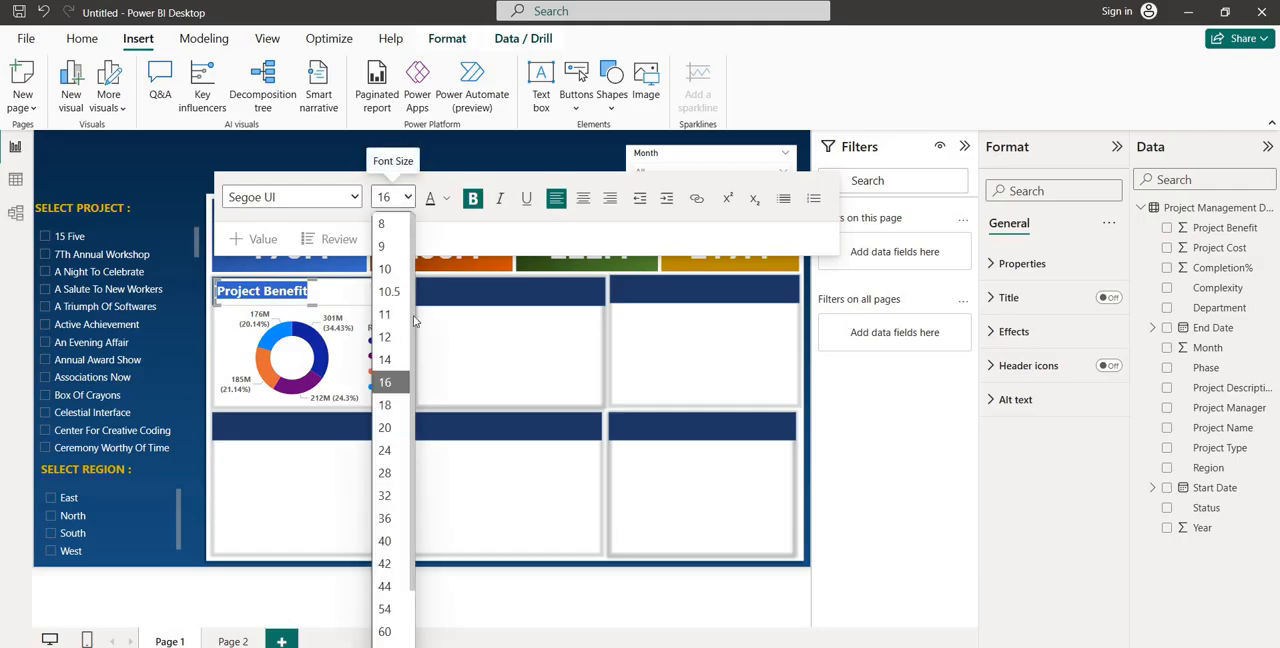
{"action": "left_click", "coordinate": [390, 427]}
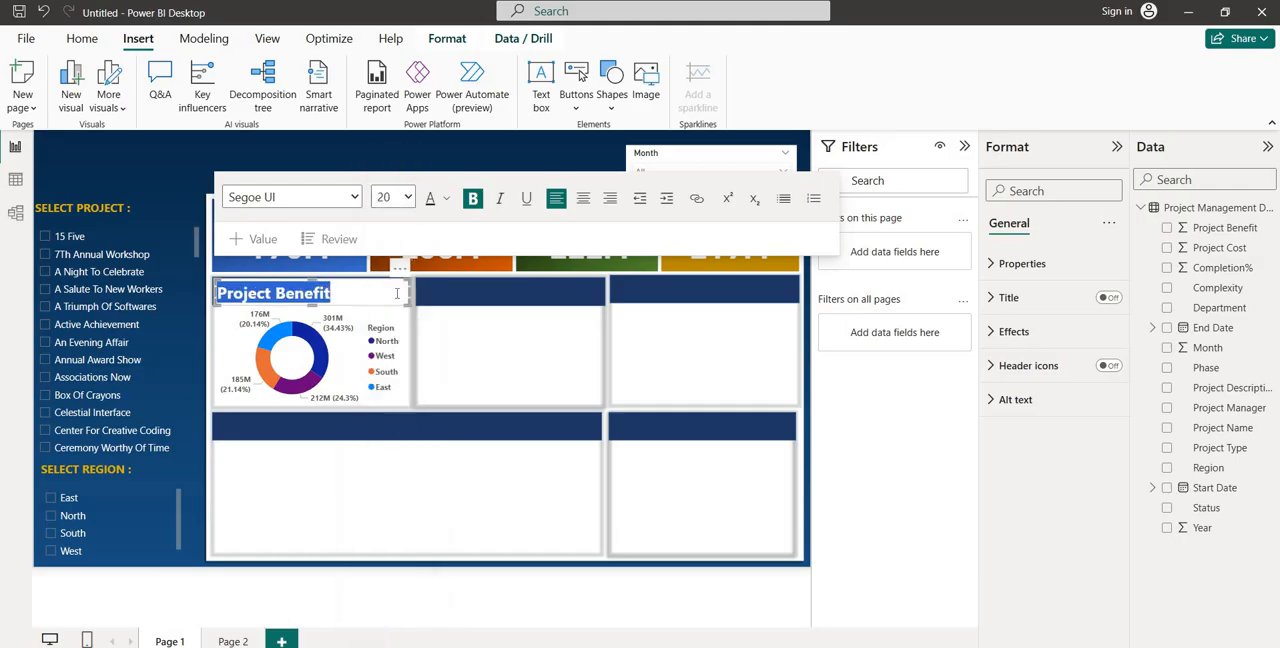
{"action": "left_click", "coordinate": [584, 199]}
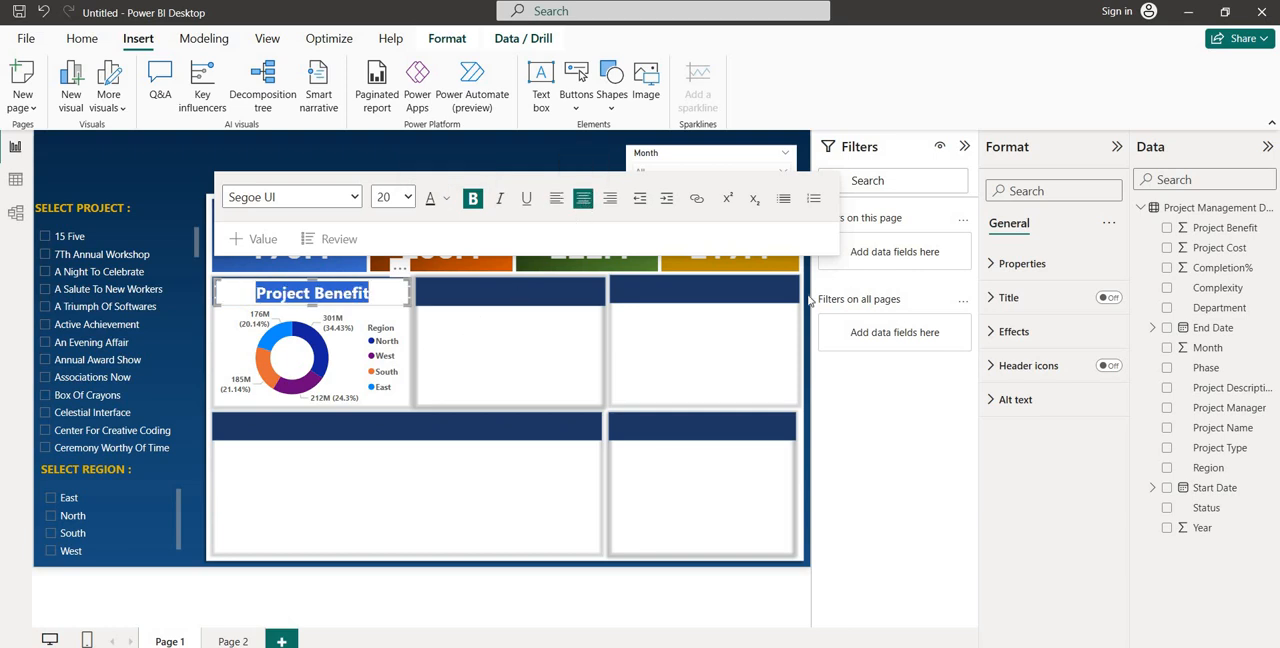
Set the Project Benefit text box's background transparency to 100% and its font color to white
{"action": "left_click", "coordinate": [1008, 342]}
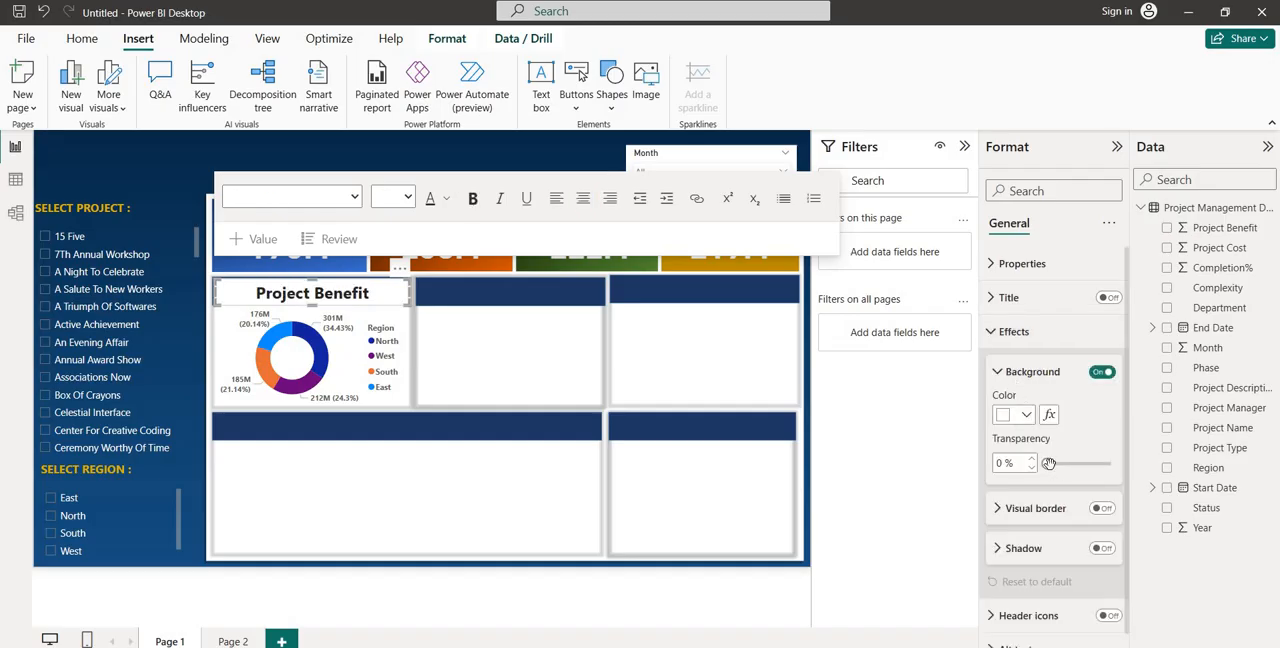
{"action": "left_click_drag", "start_coordinate": [1048, 463], "coordinate": [1113, 461]}
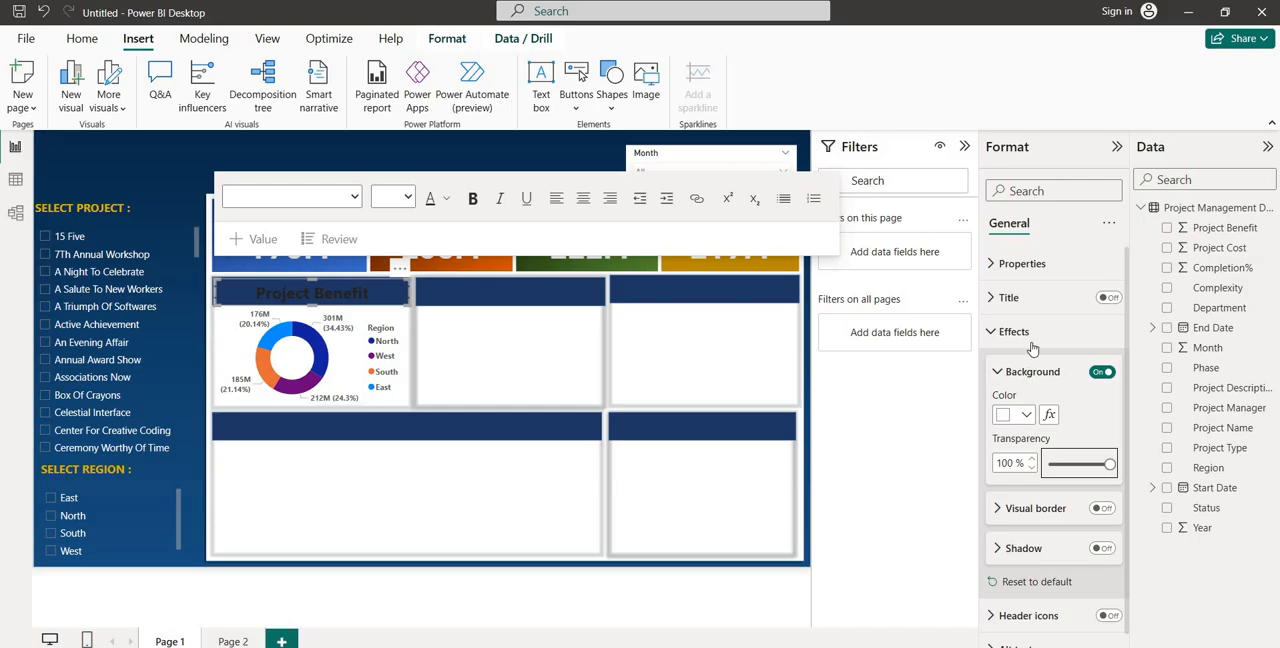
{"action": "left_click", "coordinate": [448, 200]}
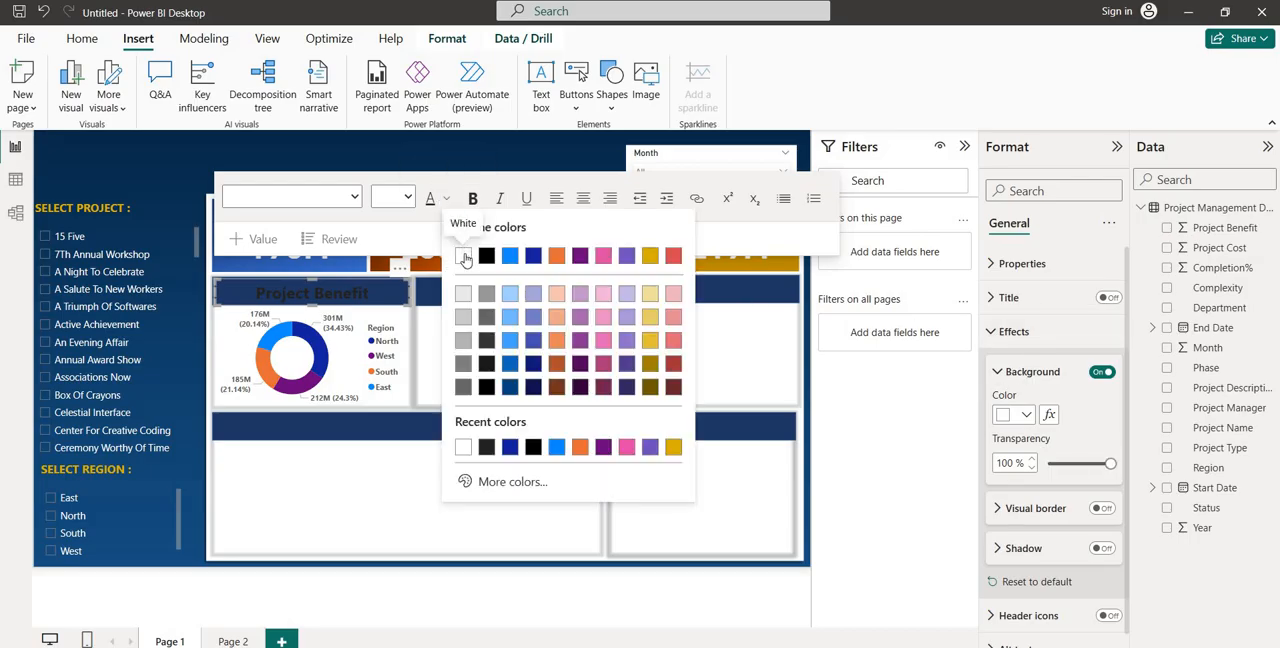
{"action": "left_click", "coordinate": [463, 257]}
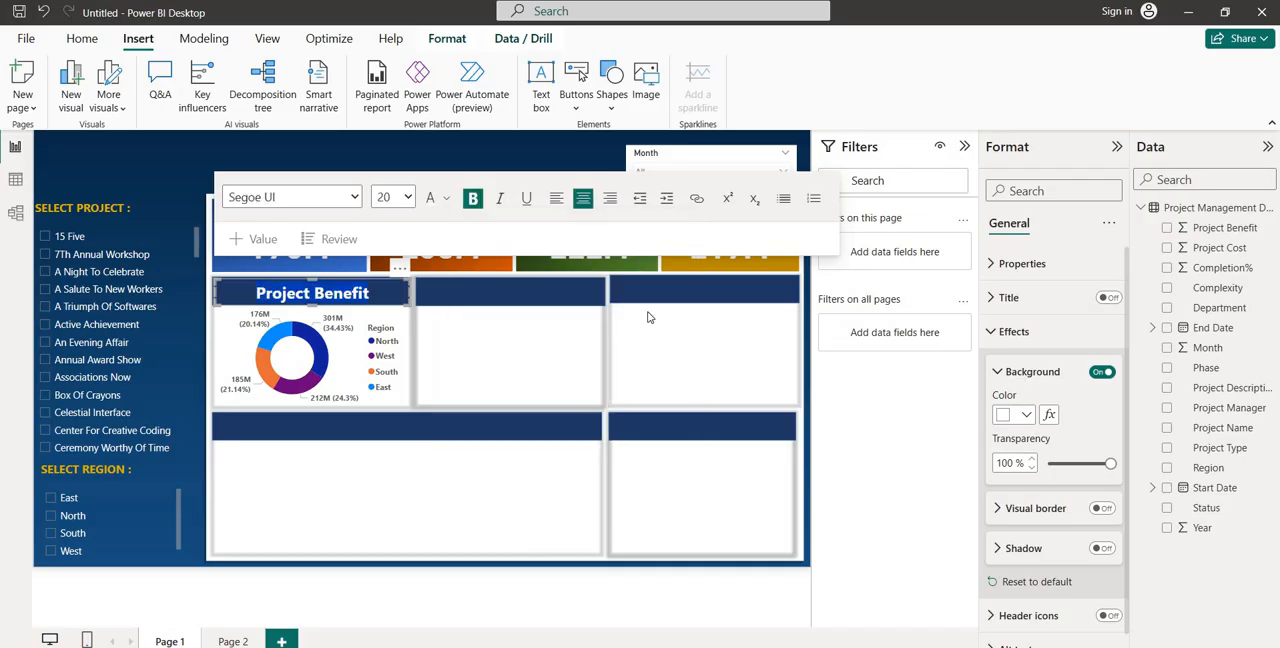
{"action": "left_click", "coordinate": [1010, 332]}
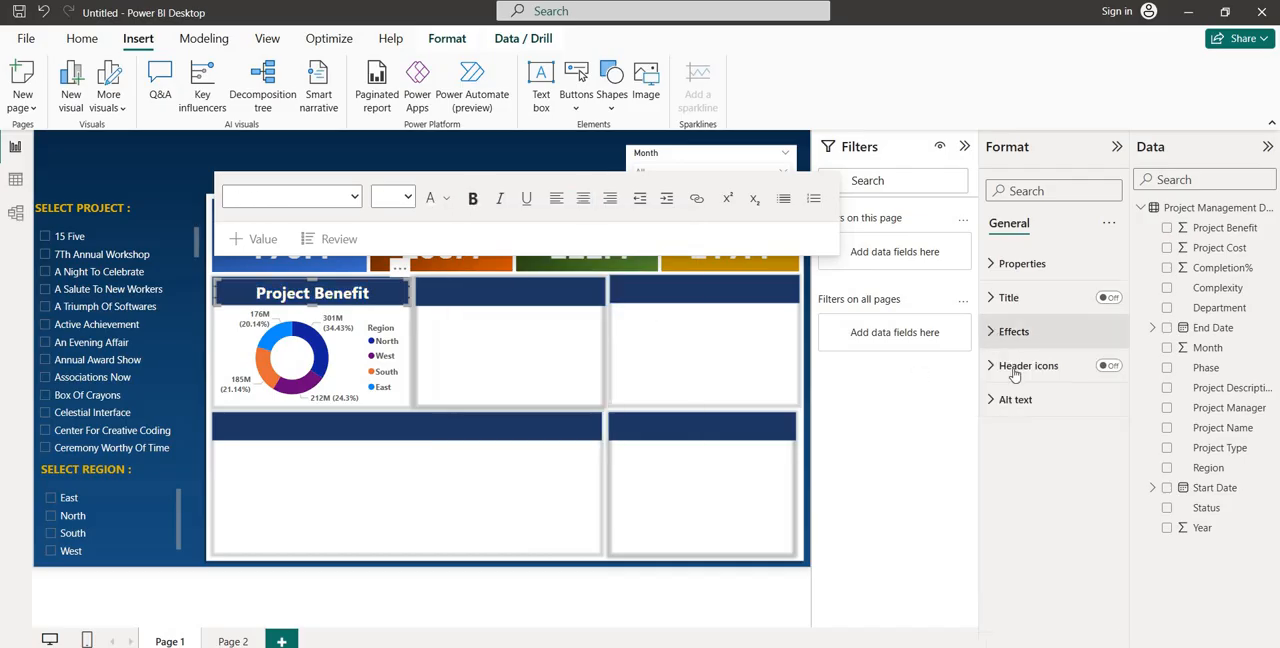
{"action": "left_click", "coordinate": [1010, 332]}
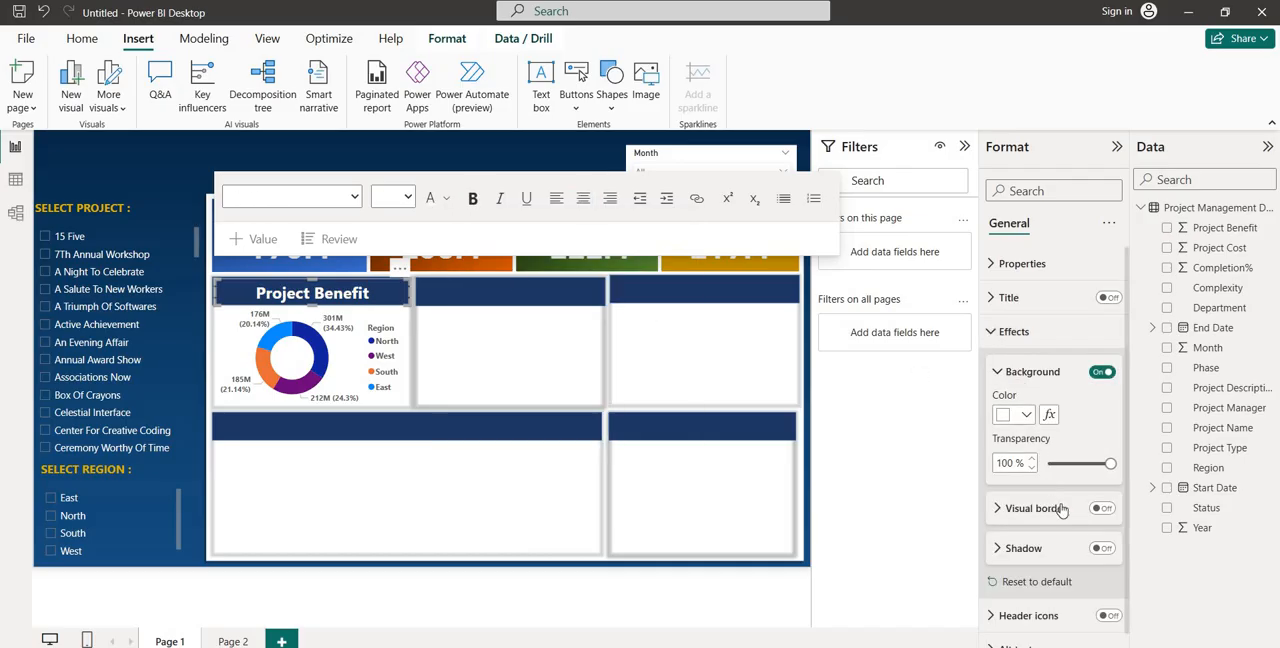
{"action": "left_click", "coordinate": [461, 293]}
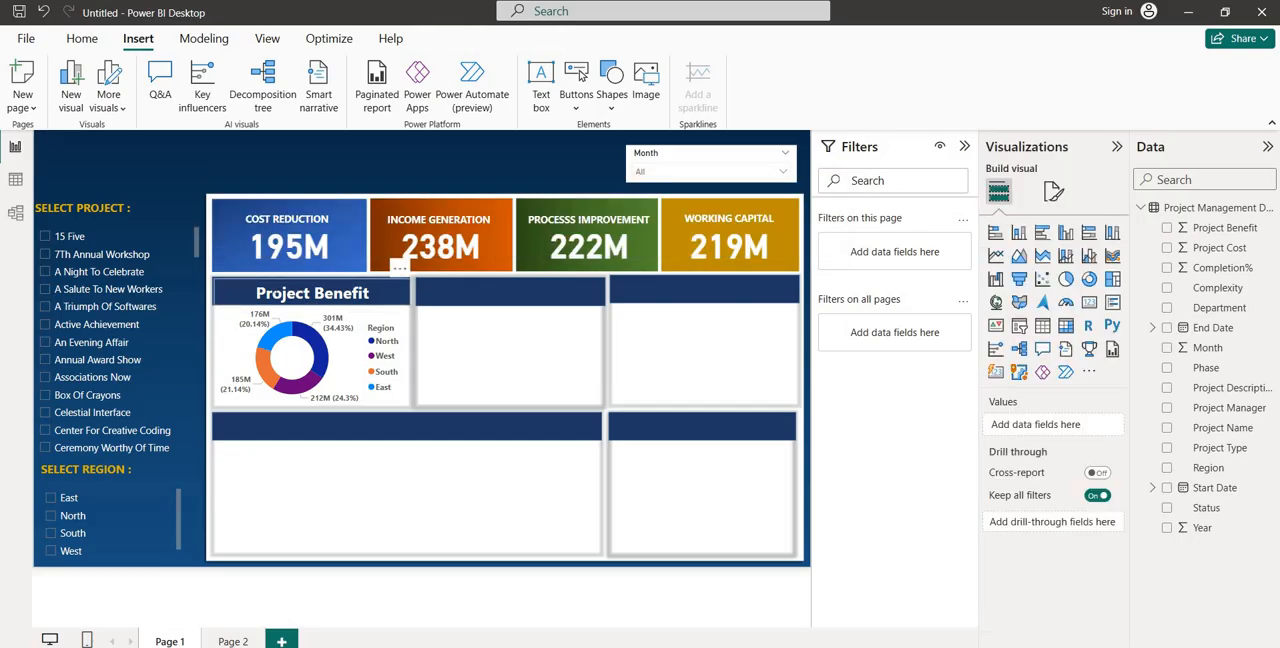
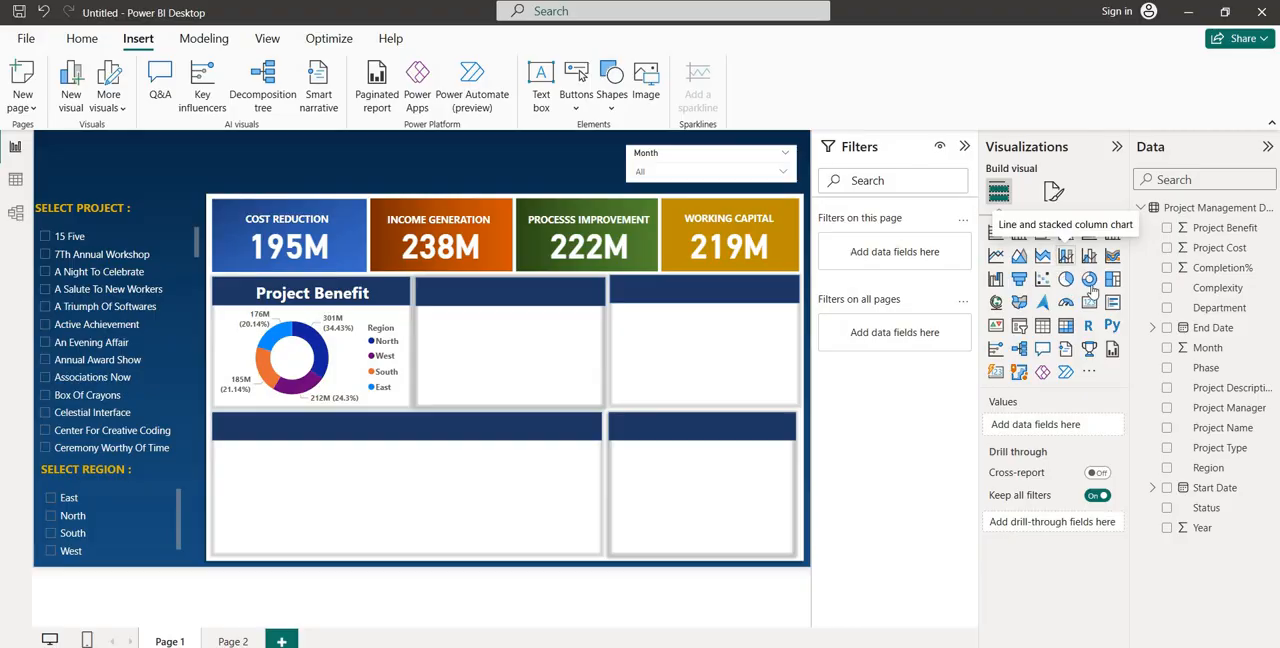
Insert a donut chart with Region as the legend and Project Cost as the values
{"action": "left_click", "coordinate": [1090, 280]}
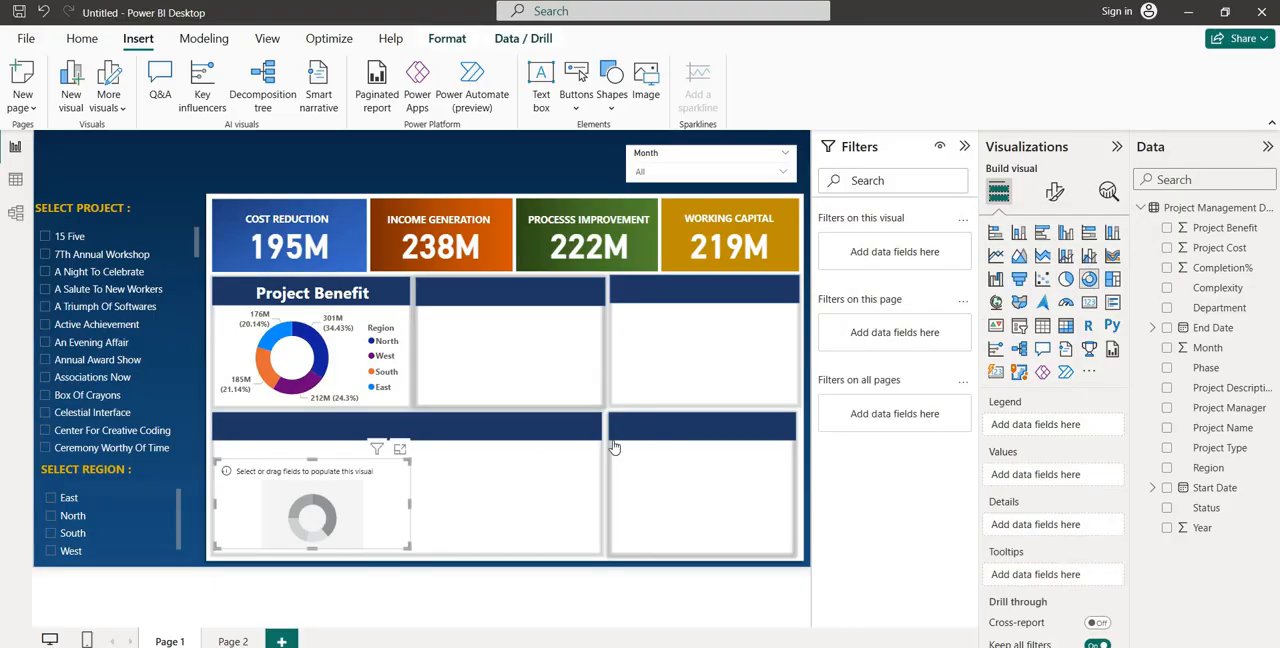
{"action": "left_click_drag", "start_coordinate": [329, 463], "coordinate": [556, 331]}
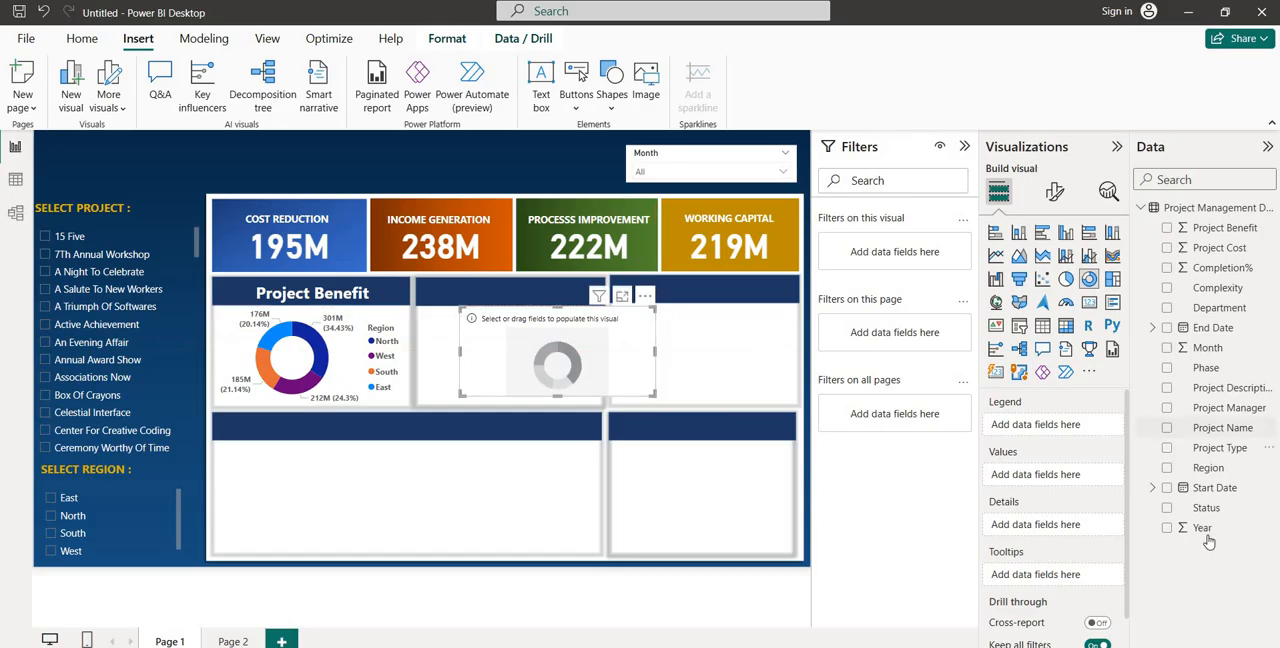
{"action": "left_click_drag", "start_coordinate": [1198, 470], "coordinate": [1047, 426]}
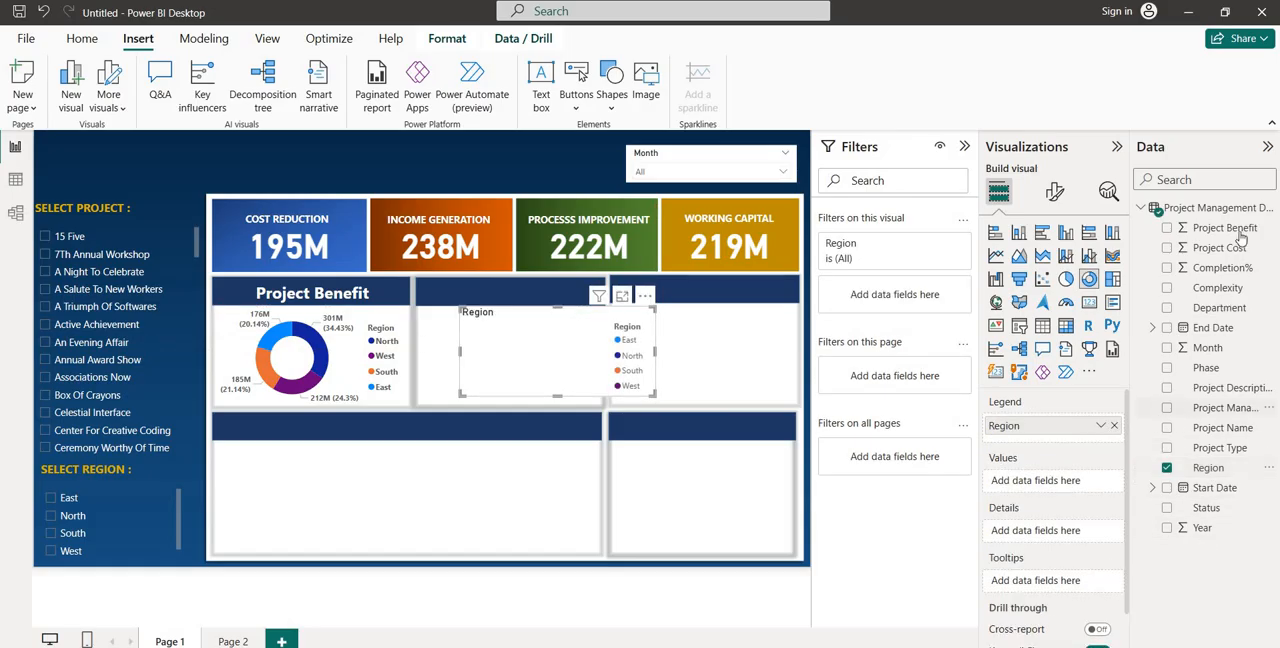
{"action": "left_click_drag", "start_coordinate": [1221, 257], "coordinate": [1071, 487]}
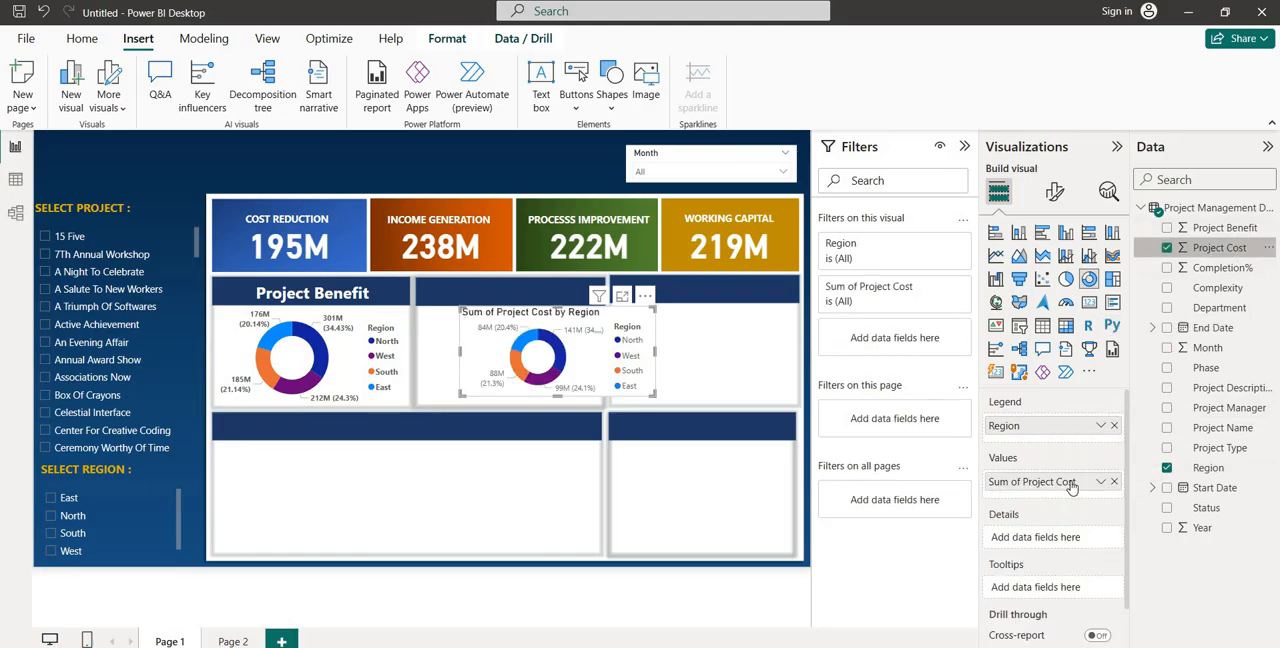
Move and resize the Project Cost donut chart to fit the blank panel beside the Project Benefit chart
{"action": "left_click_drag", "start_coordinate": [512, 352], "coordinate": [508, 347]}
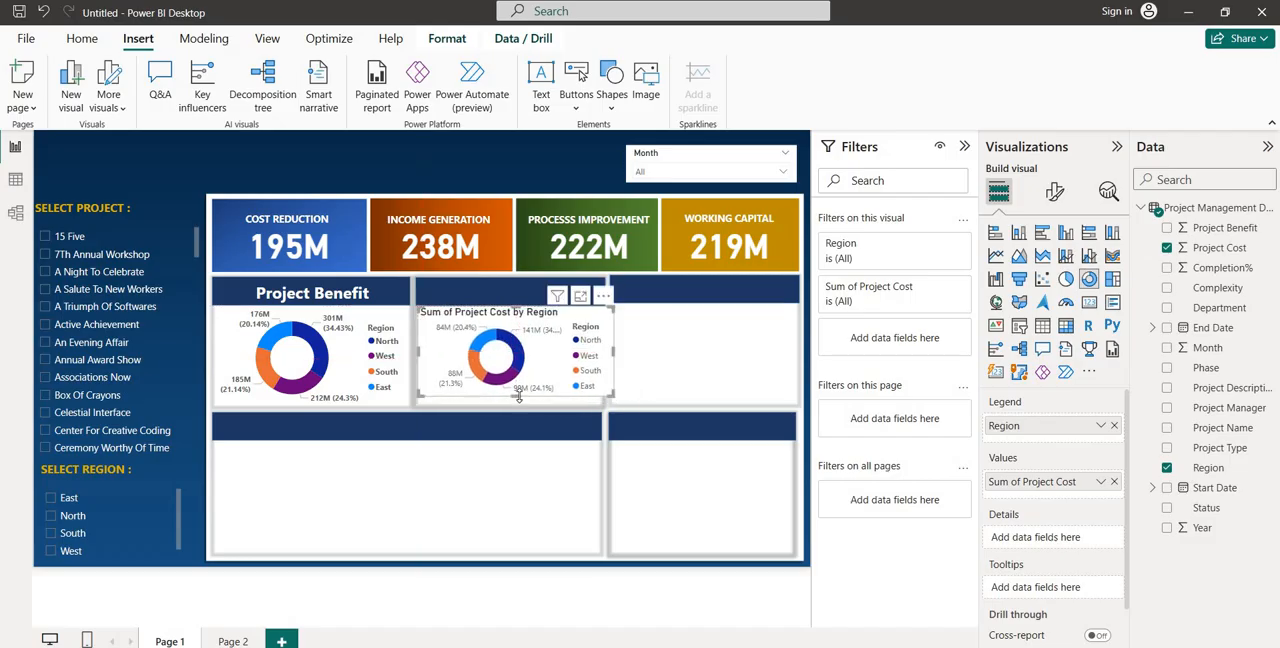
{"action": "left_click_drag", "start_coordinate": [518, 397], "coordinate": [519, 405]}
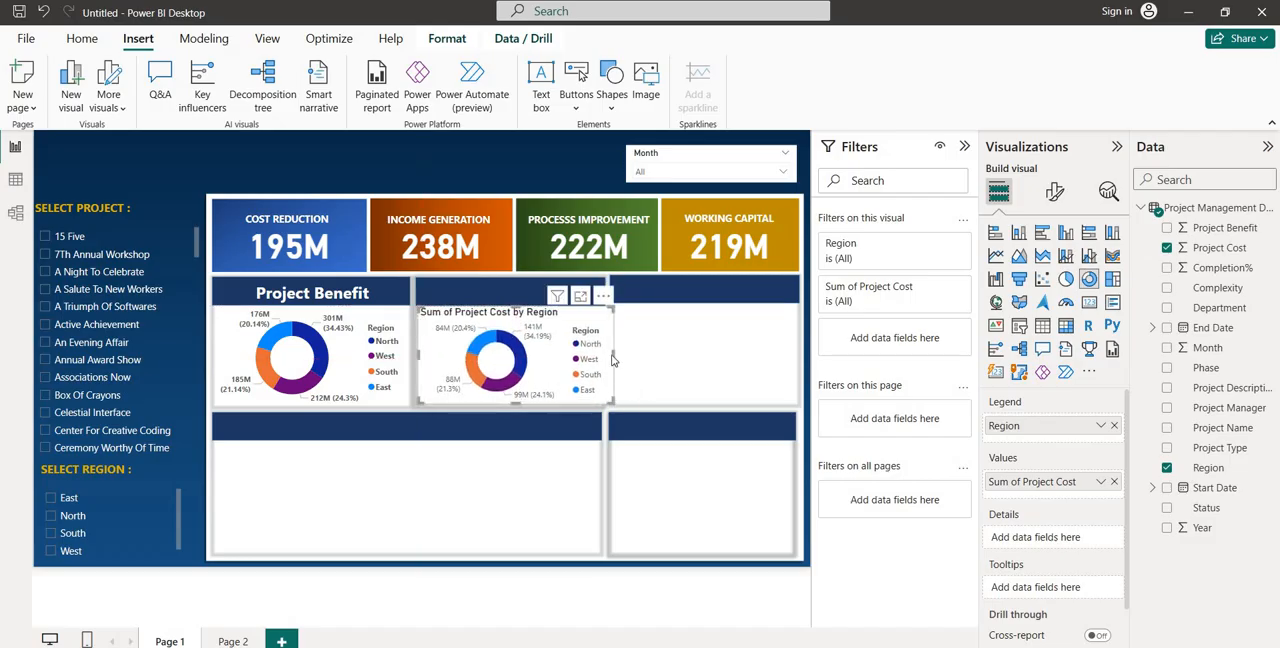
{"action": "left_click_drag", "start_coordinate": [612, 355], "coordinate": [601, 354]}
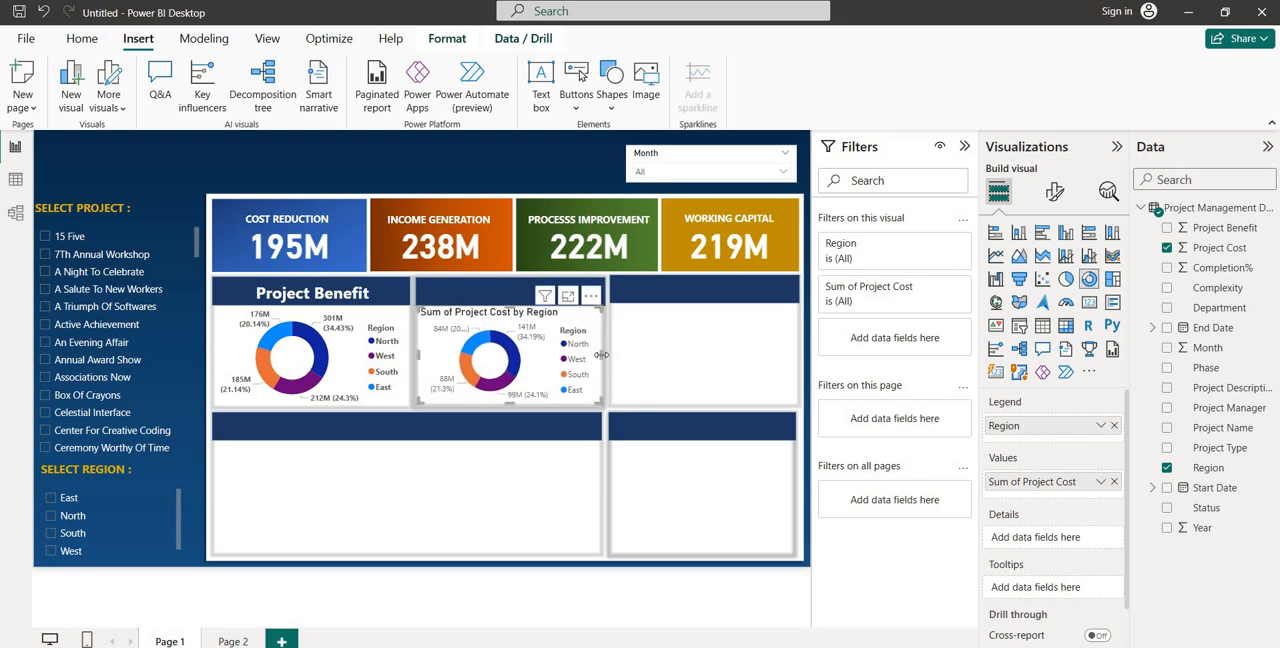
Turn off the Project Cost donut chart's title
{"action": "left_click", "coordinate": [1055, 191]}
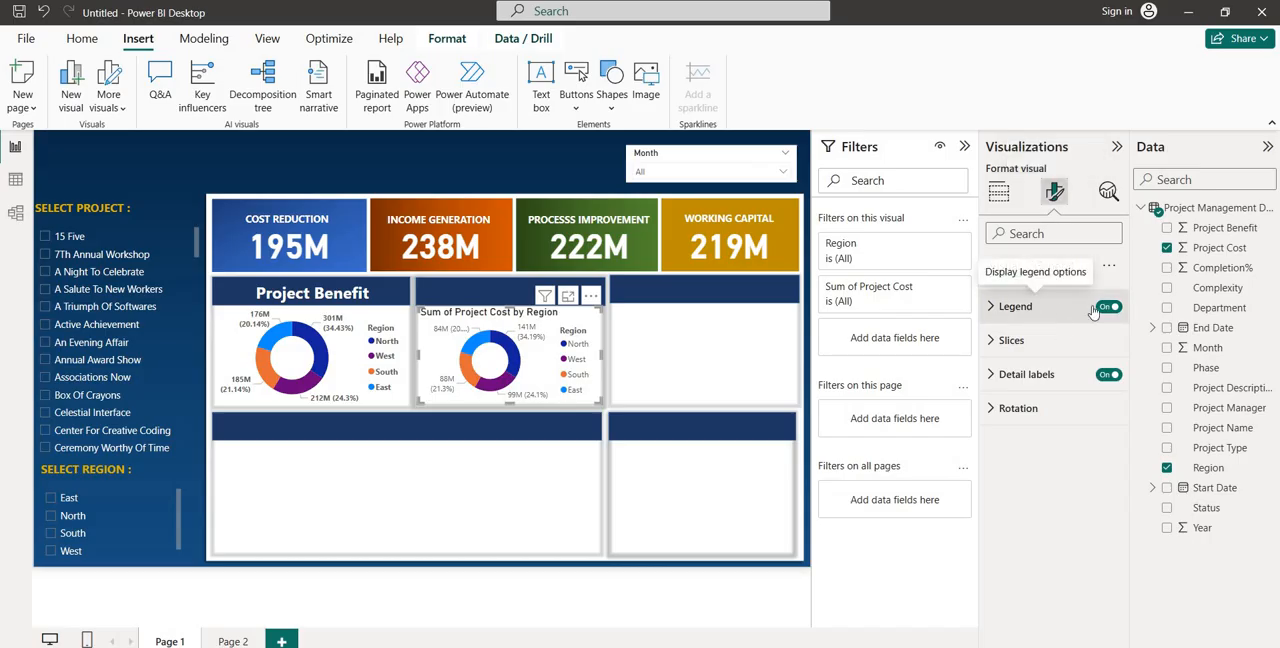
{"action": "left_click", "coordinate": [1051, 274]}
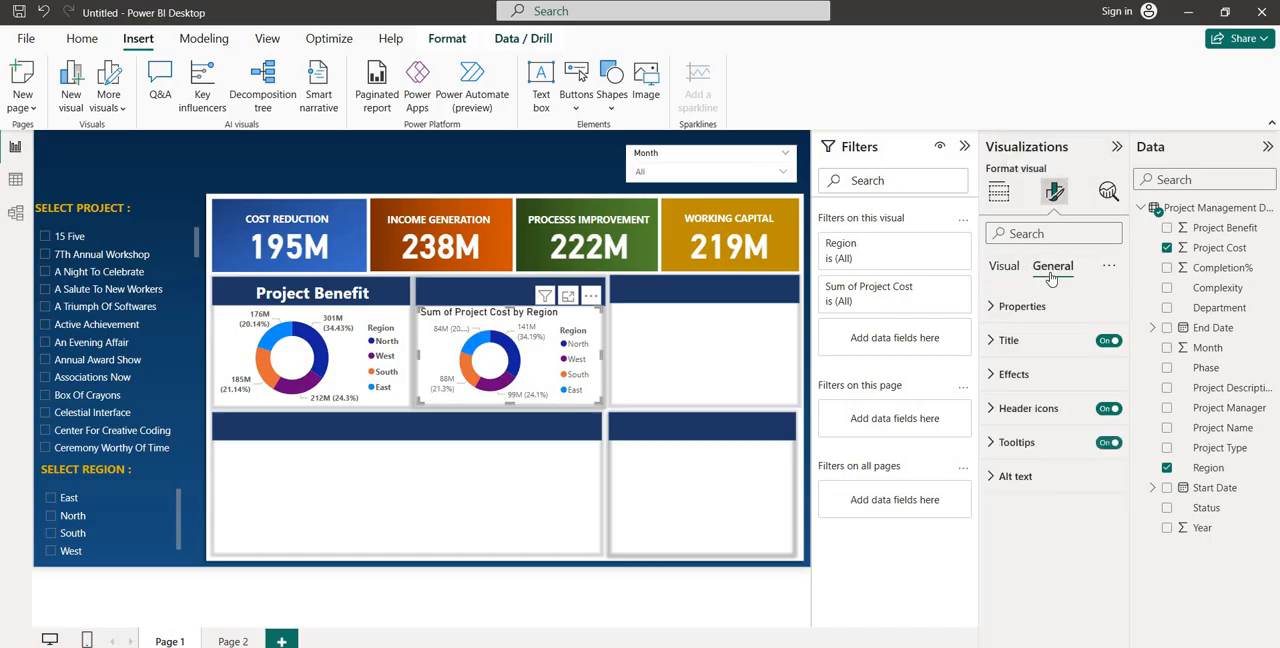
{"action": "left_click", "coordinate": [1108, 340]}
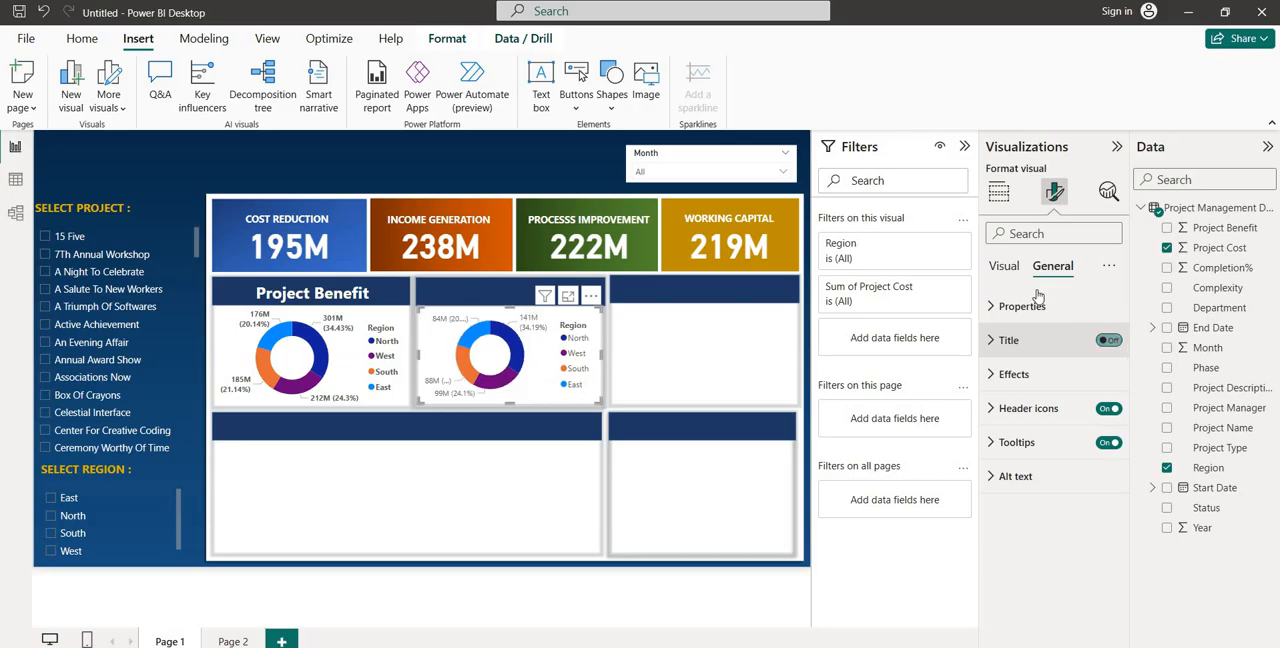
Make the legend text and the detail label values of the Project Cost donut chart bold
{"action": "left_click", "coordinate": [1005, 268]}
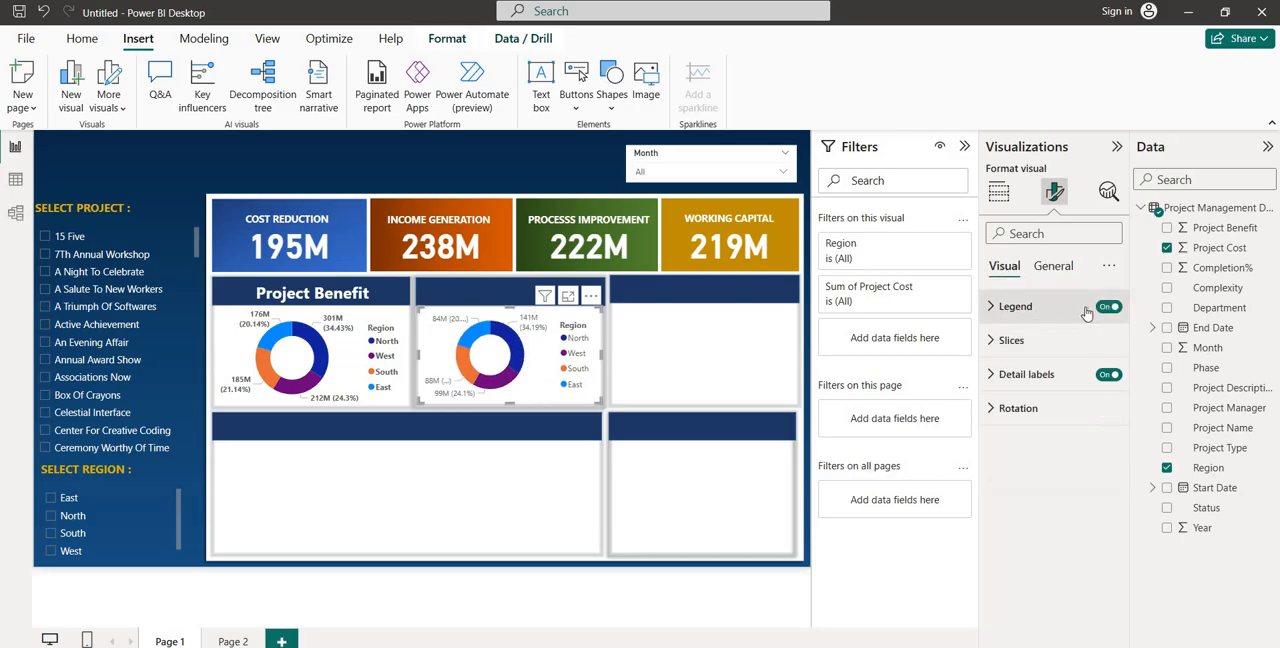
{"action": "left_click", "coordinate": [1003, 312]}
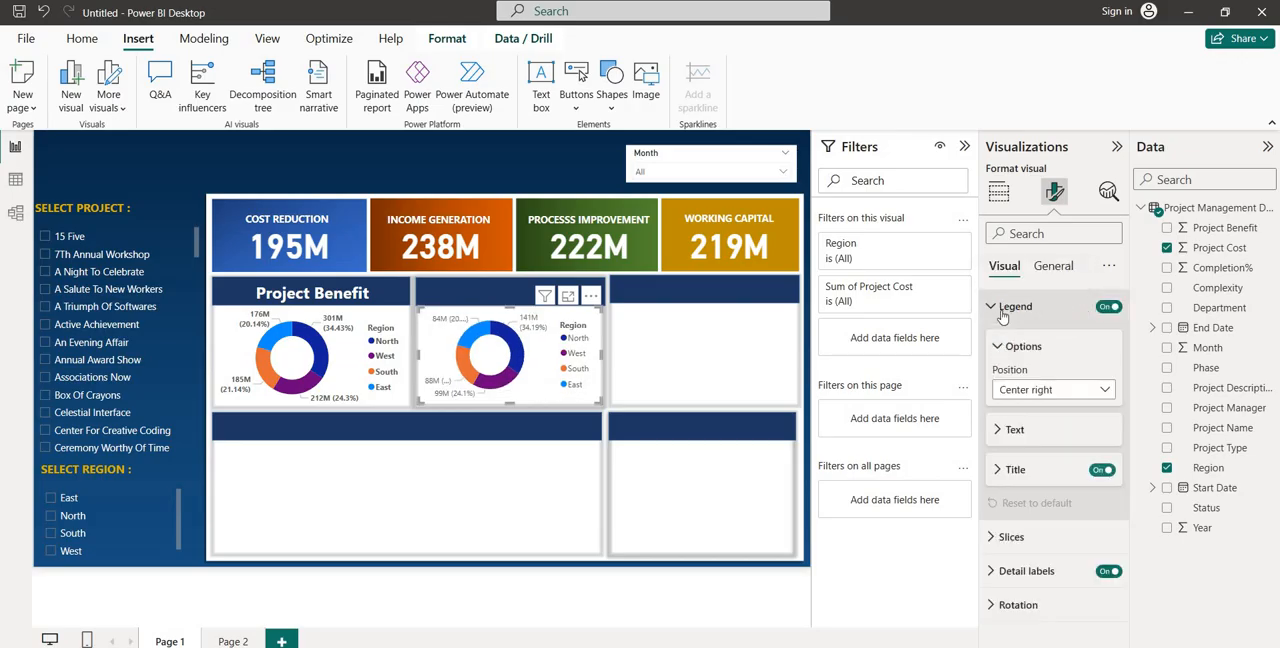
{"action": "left_click", "coordinate": [1010, 431]}
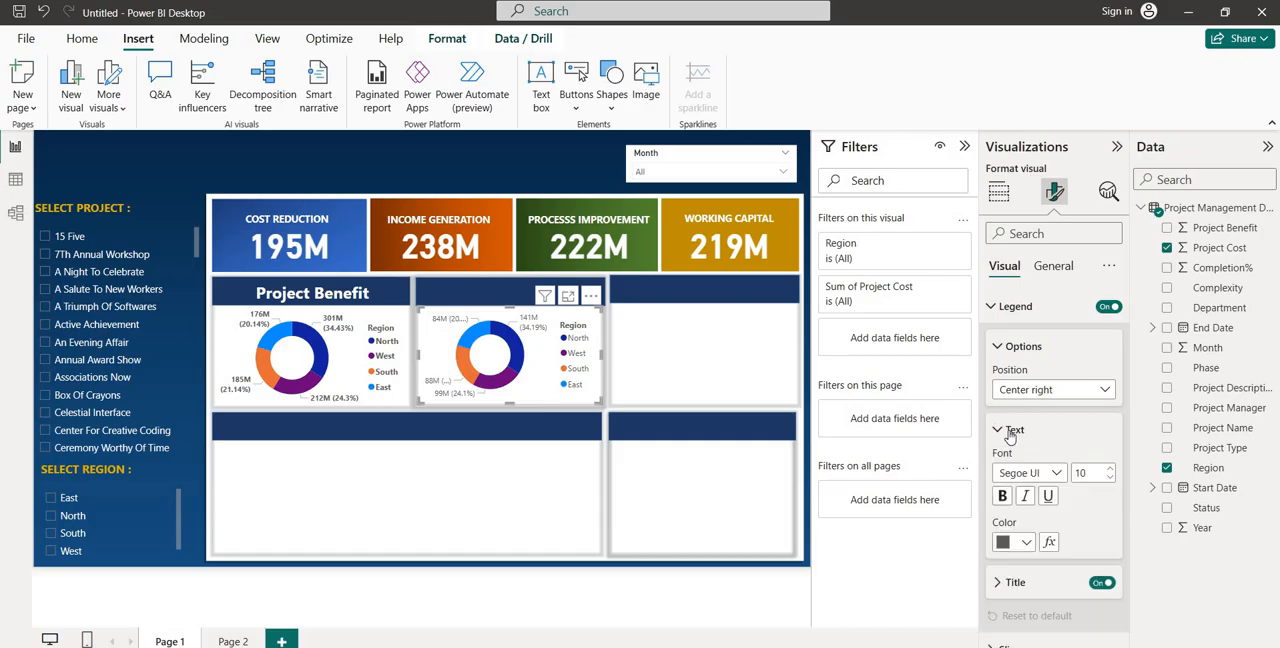
{"action": "left_click", "coordinate": [1004, 496]}
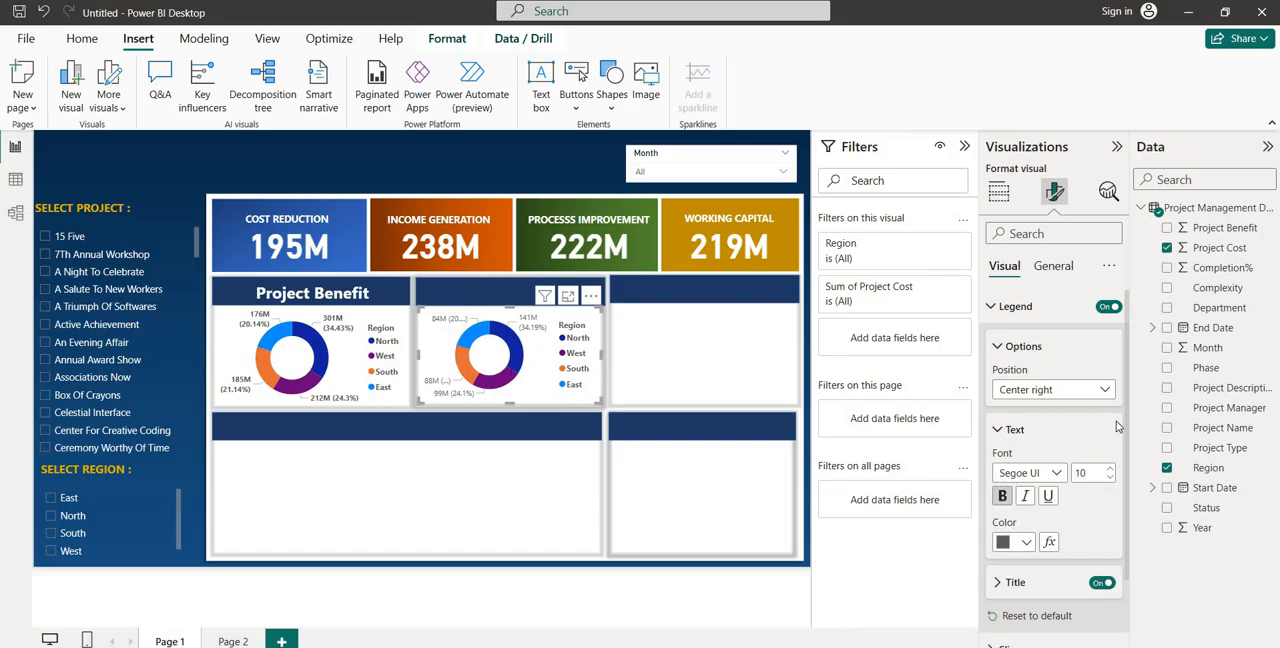
{"action": "scroll", "coordinate": [1118, 427], "scroll_direction": "down", "scroll_amount": 1}
{"action": "left_click", "coordinate": [1004, 604]}
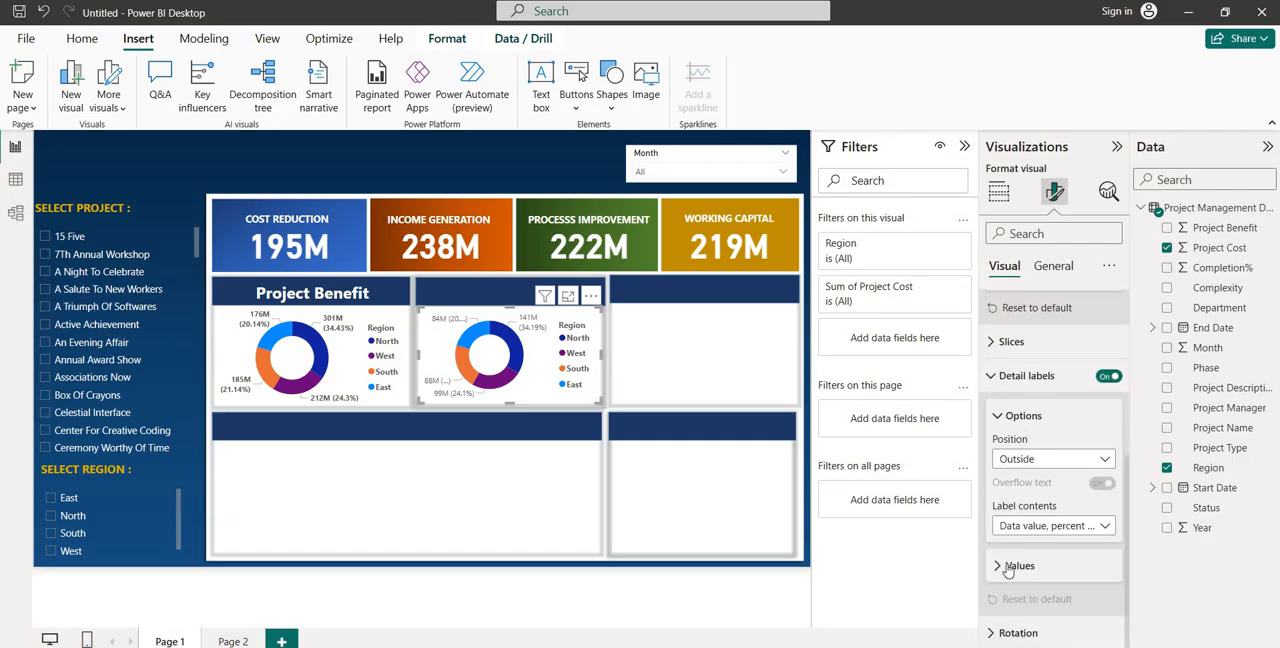
{"action": "left_click", "coordinate": [1012, 566]}
{"action": "left_click", "coordinate": [1003, 632]}
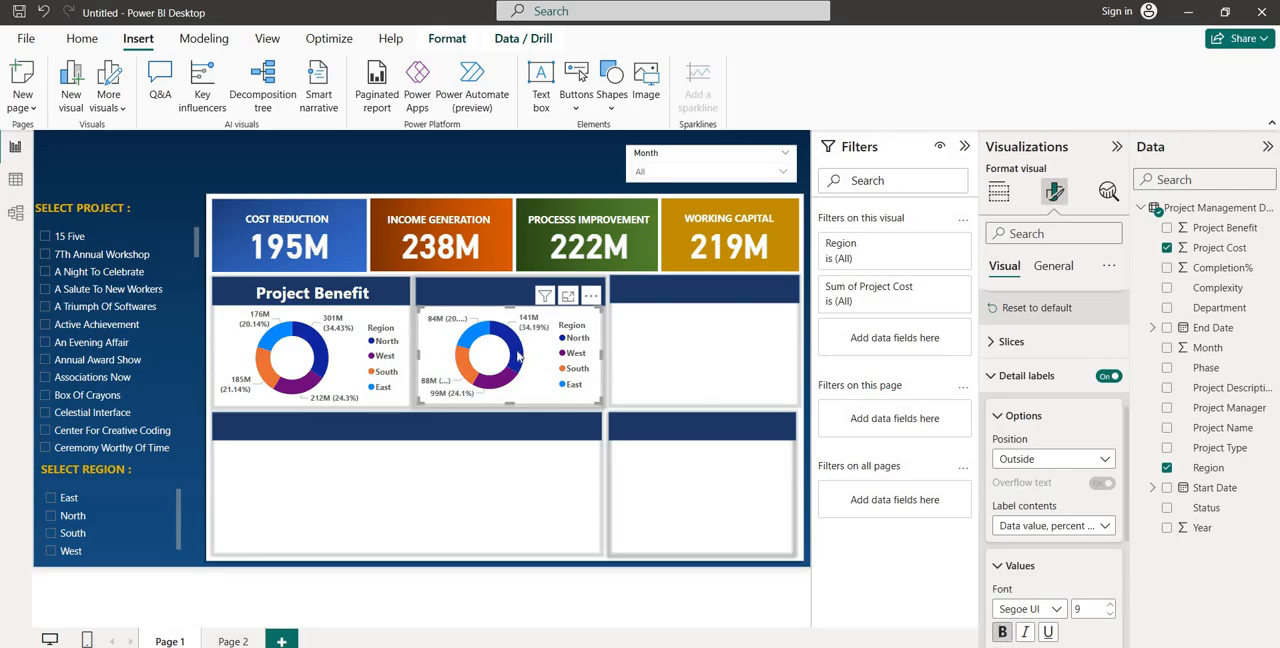
Set the Project Cost donut chart's background transparency to 100%
{"action": "left_click", "coordinate": [1062, 268]}
{"action": "left_click", "coordinate": [1013, 374]}
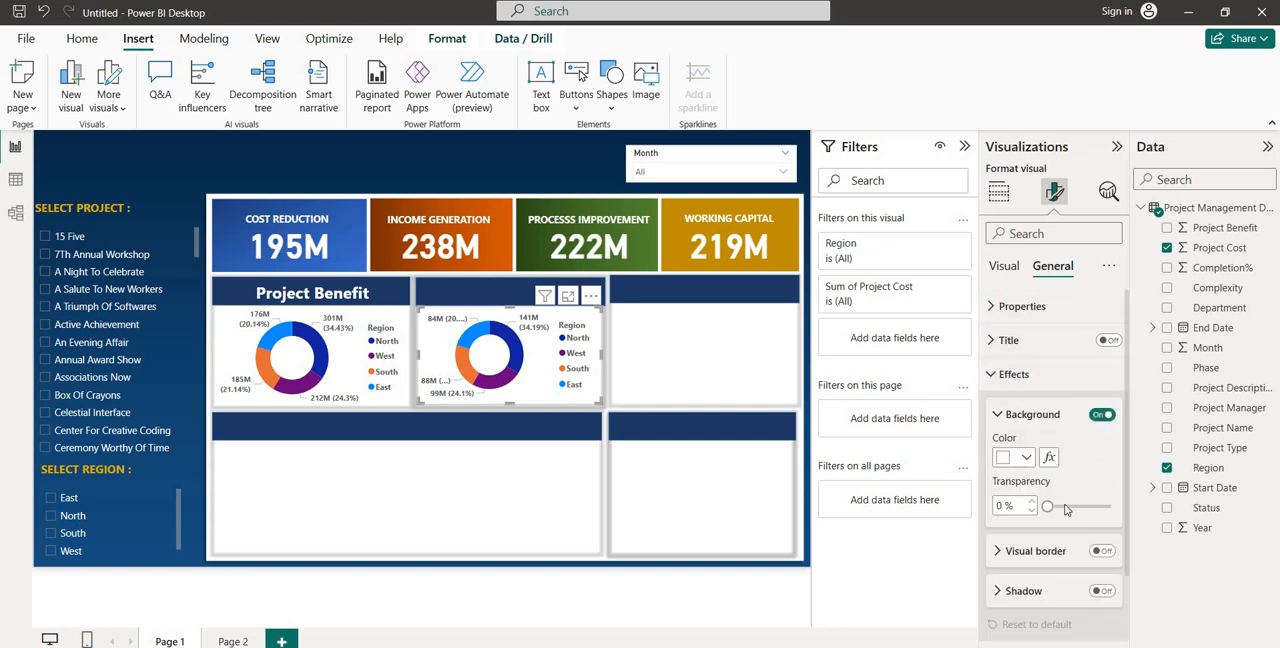
{"action": "left_click_drag", "start_coordinate": [1047, 507], "coordinate": [1112, 507]}
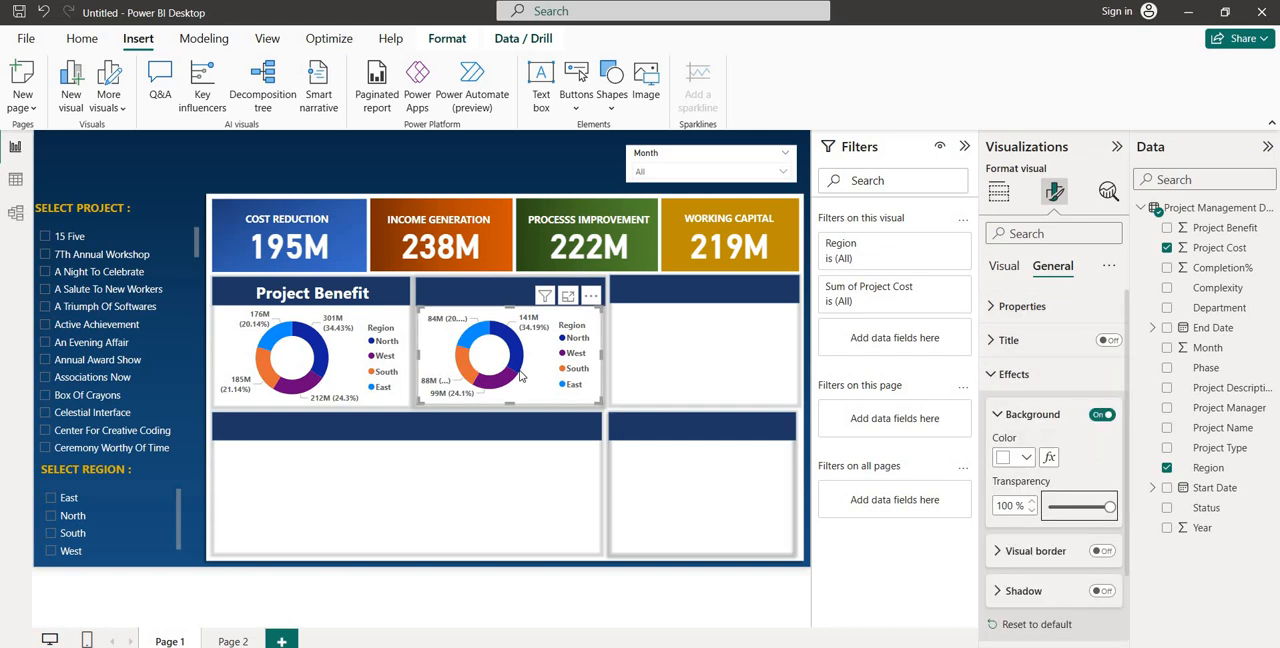
Copy the Project Benefit heading onto the header strip above the second donut chart and change its text to "Project Cost"
{"action": "mouse_move", "coordinate": [520, 376]}
{"action": "left_click", "coordinate": [379, 285]}
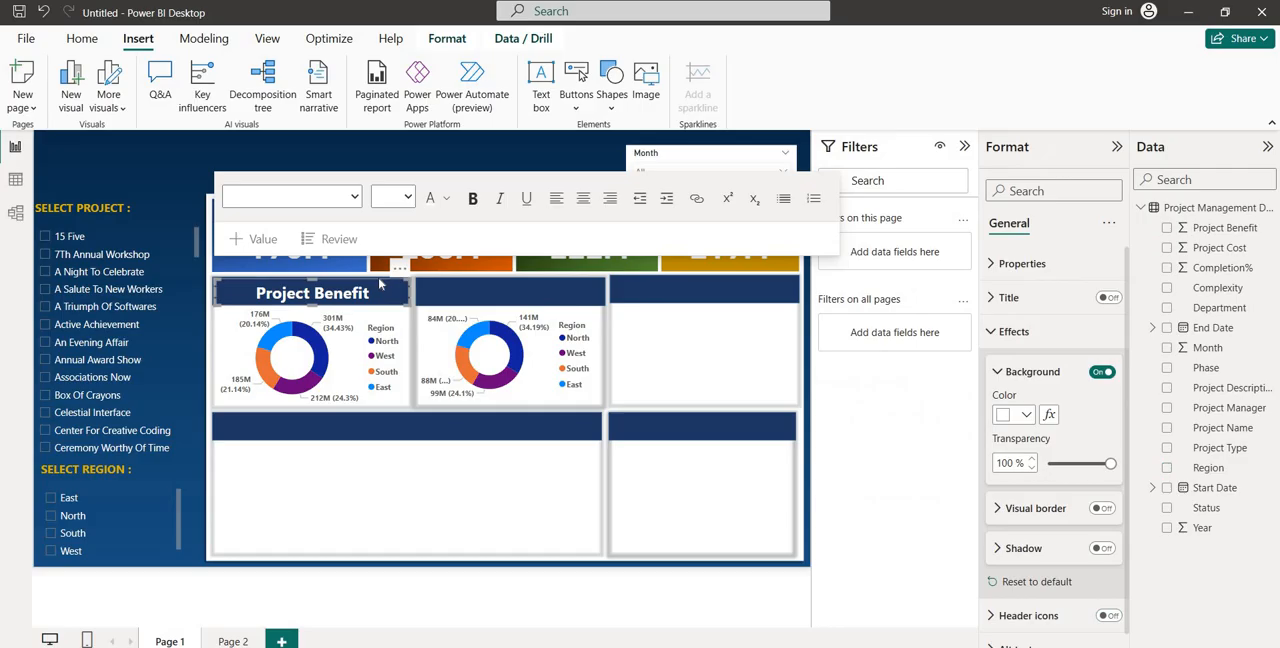
{"action": "left_click_drag", "start_coordinate": [379, 285], "coordinate": [579, 310]}
{"action": "left_click", "coordinate": [568, 293]}
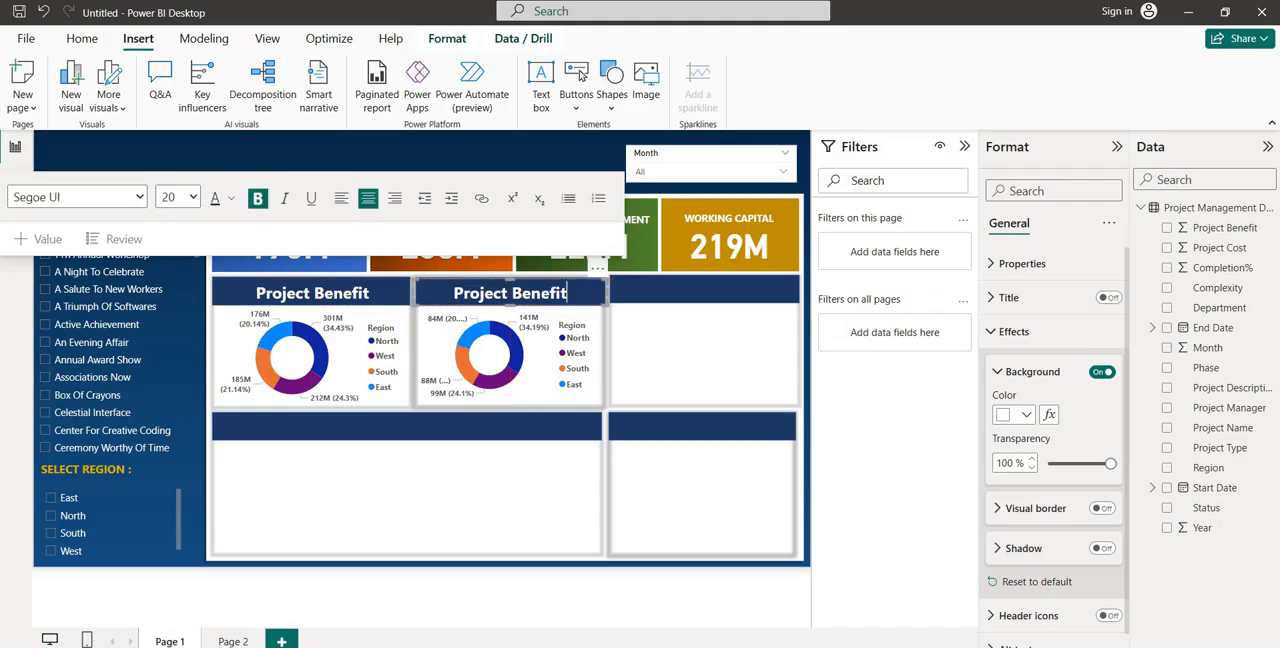
{"action": "double_click", "coordinate": [510, 293]}
{"action": "type", "text": "Cost"}
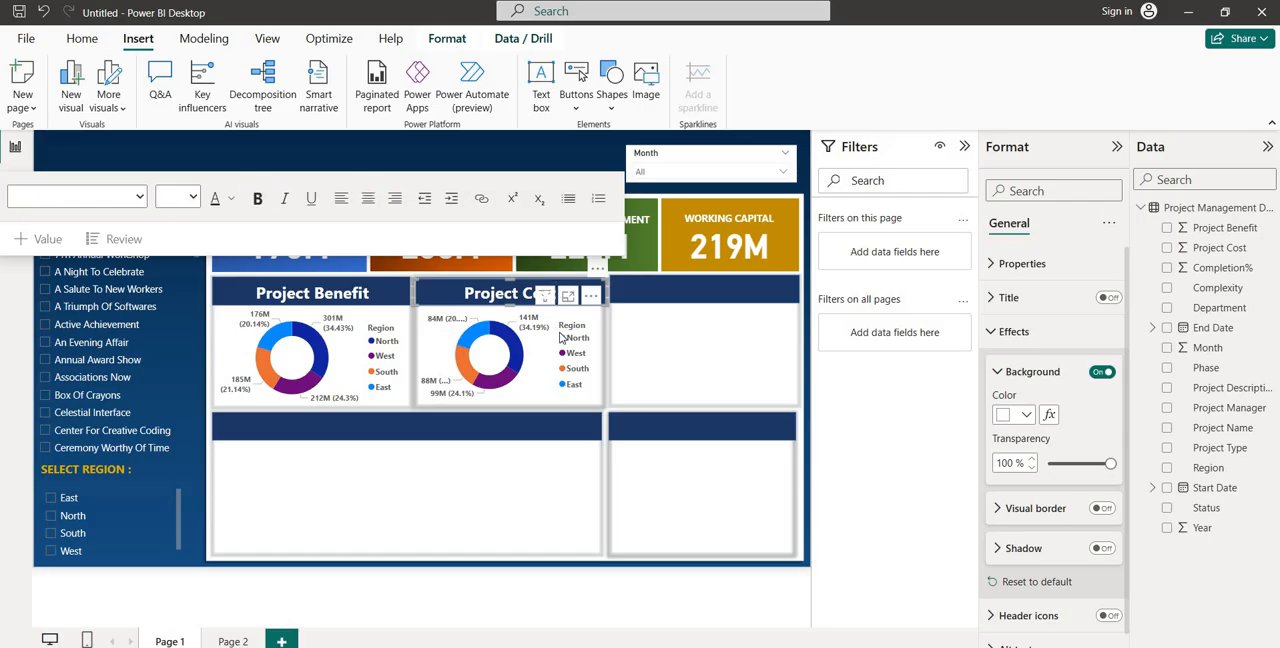
{"action": "left_click", "coordinate": [683, 488]}
{"action": "left_click", "coordinate": [771, 399]}
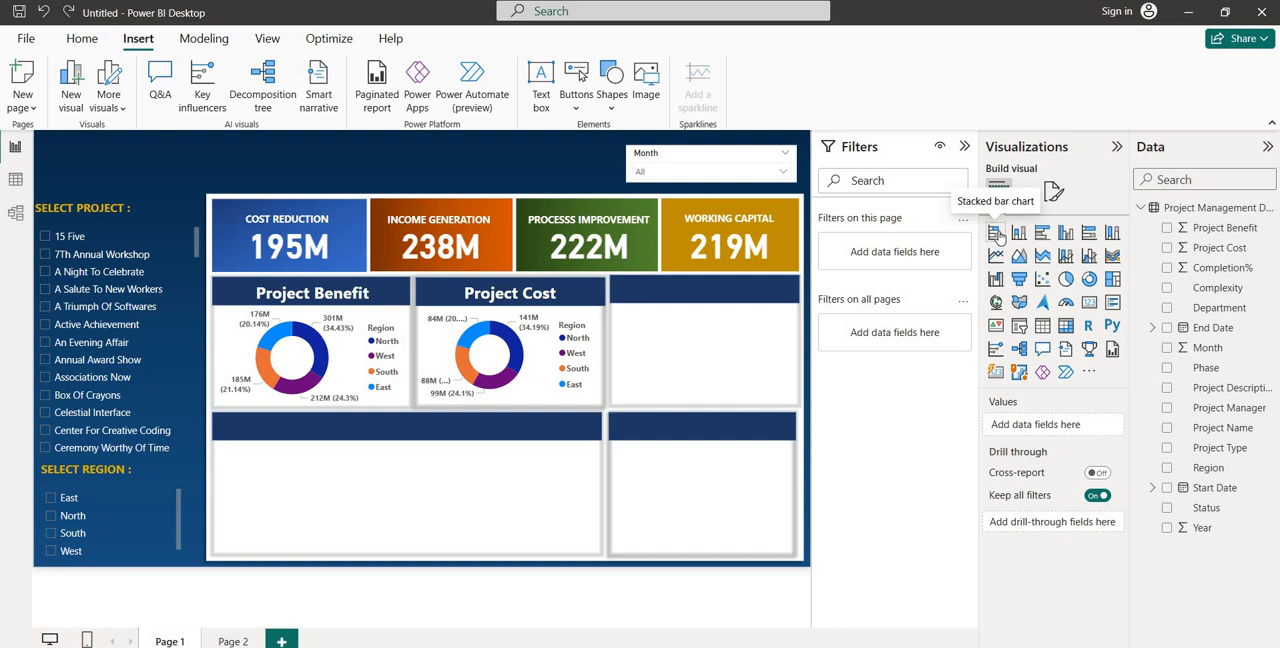
Insert a stacked bar chart of Completion% by Phase, make it taller and place it under the empty header strip beside Project Cost
{"action": "left_click", "coordinate": [998, 234]}
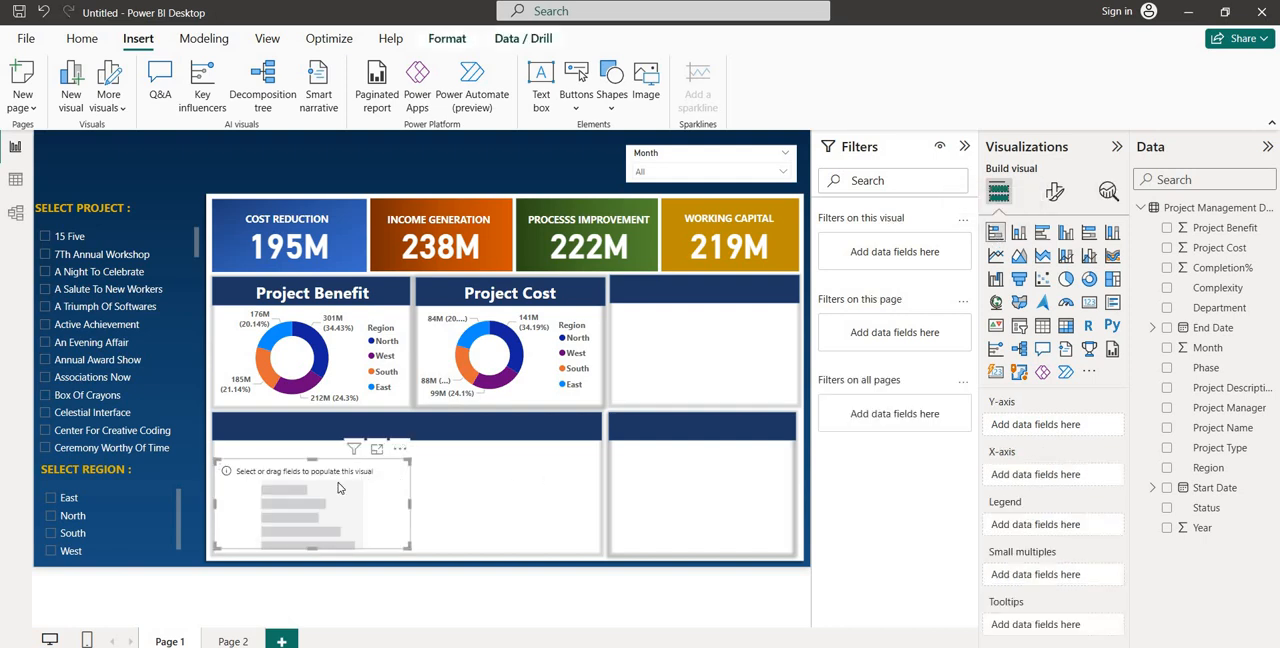
{"action": "left_click_drag", "start_coordinate": [592, 450], "coordinate": [641, 450]}
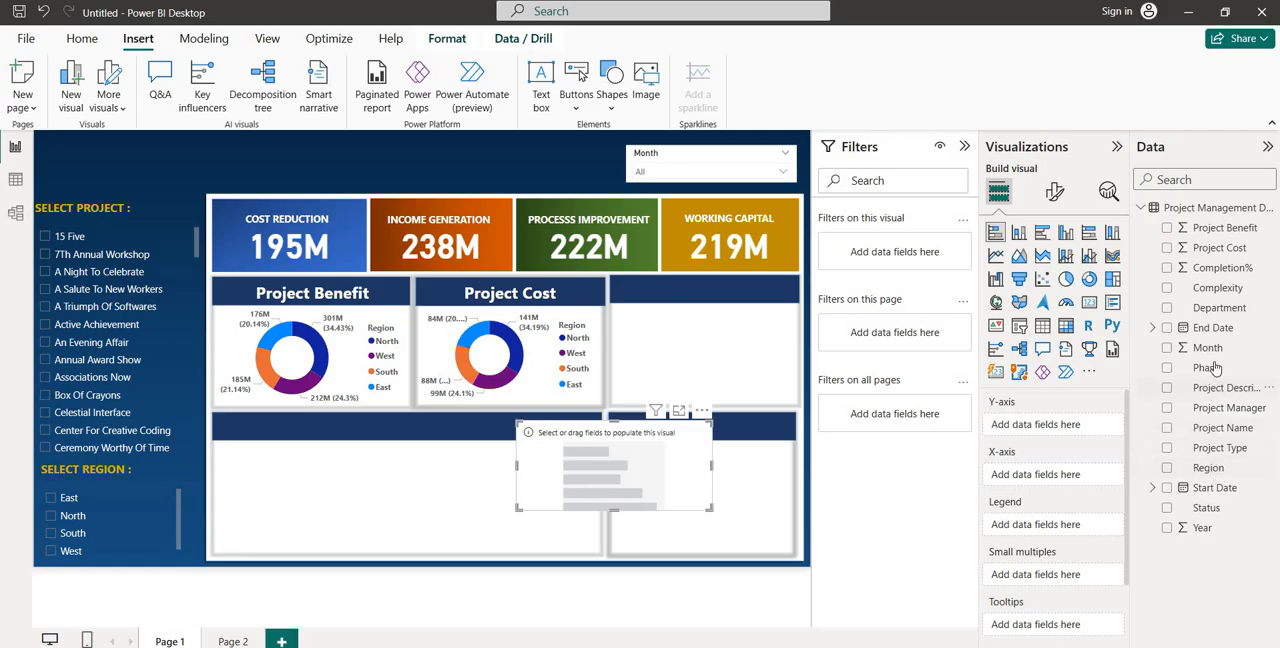
{"action": "left_click_drag", "start_coordinate": [1218, 373], "coordinate": [1059, 436]}
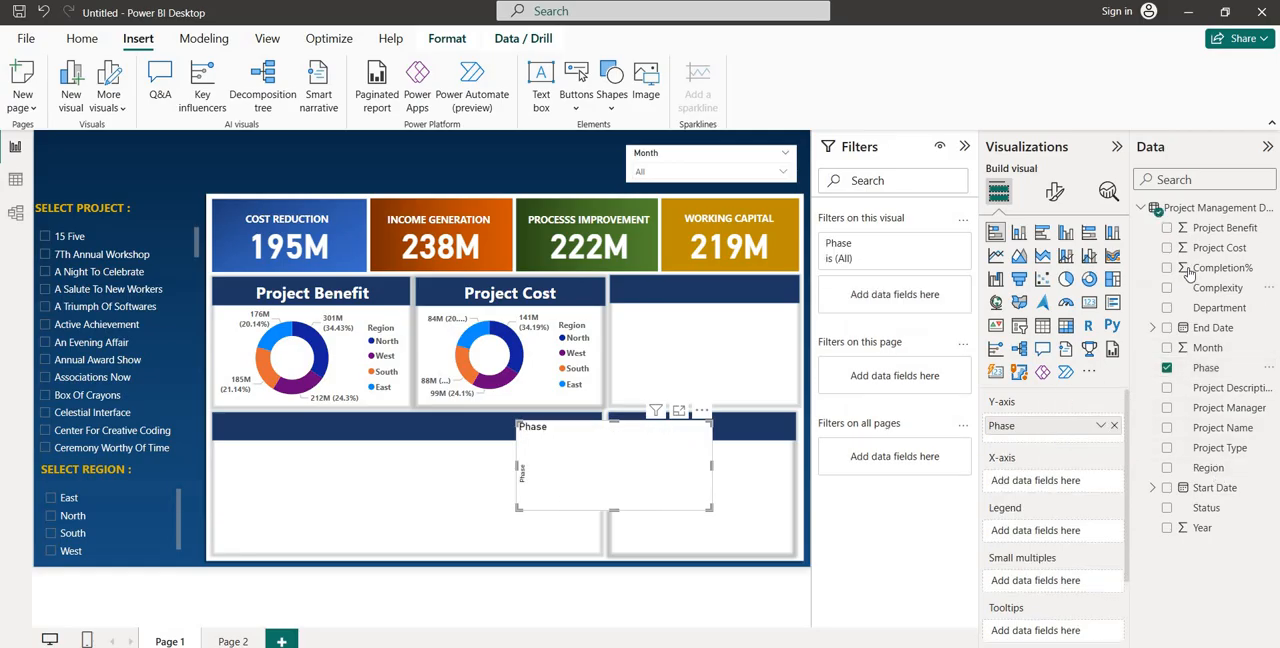
{"action": "left_click_drag", "start_coordinate": [1214, 272], "coordinate": [1062, 489]}
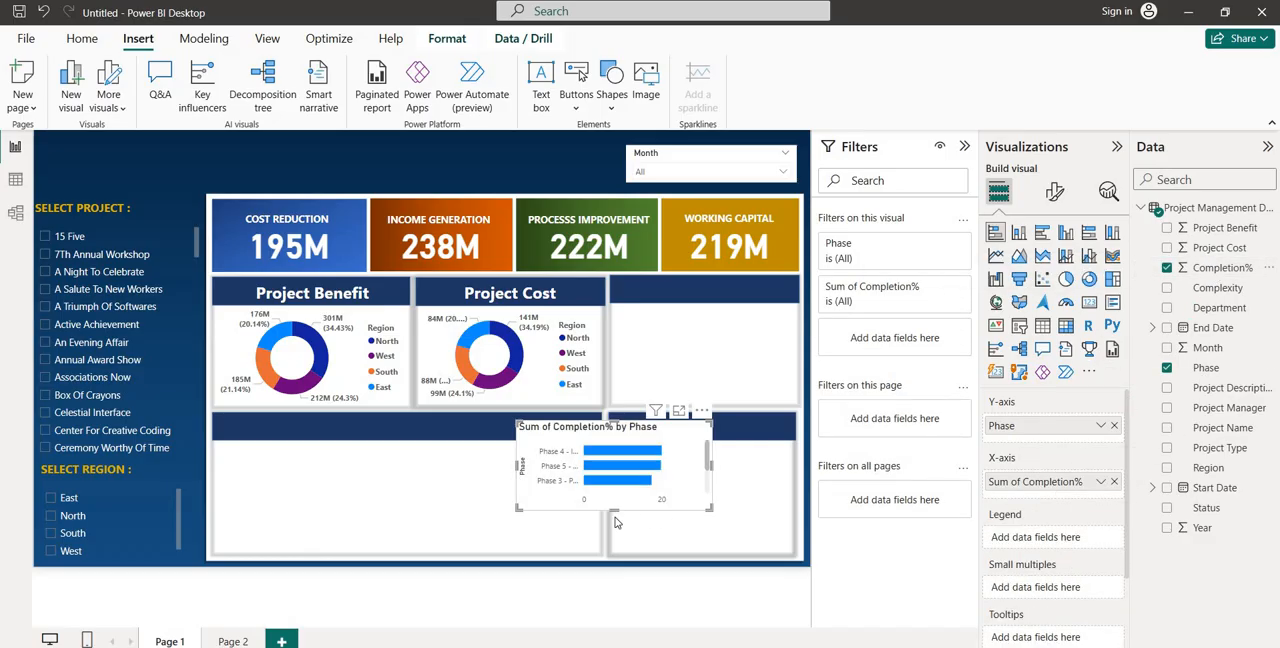
{"action": "left_click_drag", "start_coordinate": [614, 509], "coordinate": [614, 543]}
{"action": "left_click_drag", "start_coordinate": [599, 491], "coordinate": [698, 381]}
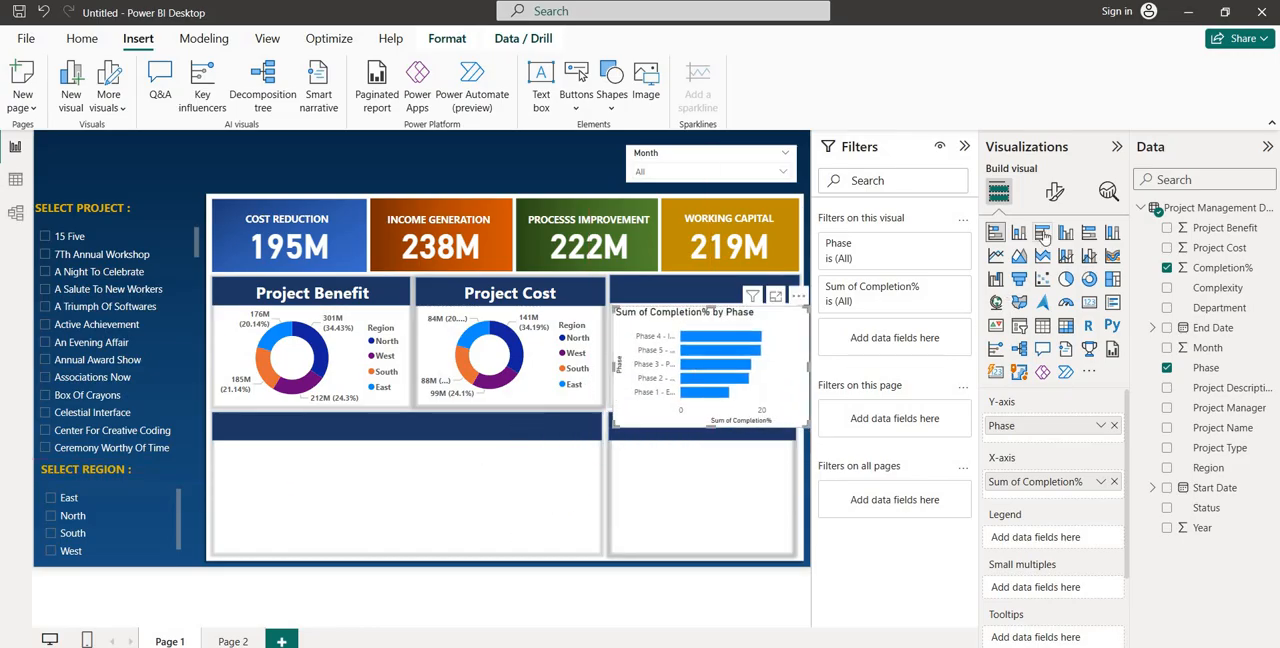
Turn off the title of the Completion% by Phase bar chart
{"action": "left_click", "coordinate": [1054, 191]}
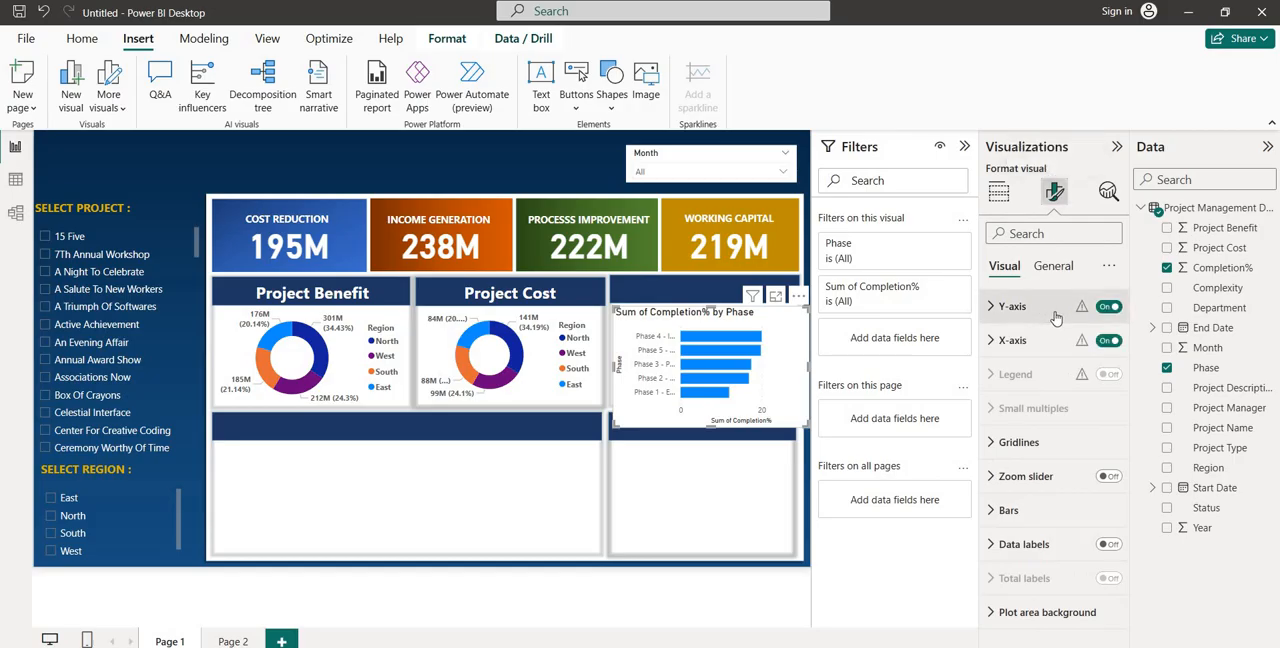
{"action": "left_click", "coordinate": [1045, 270]}
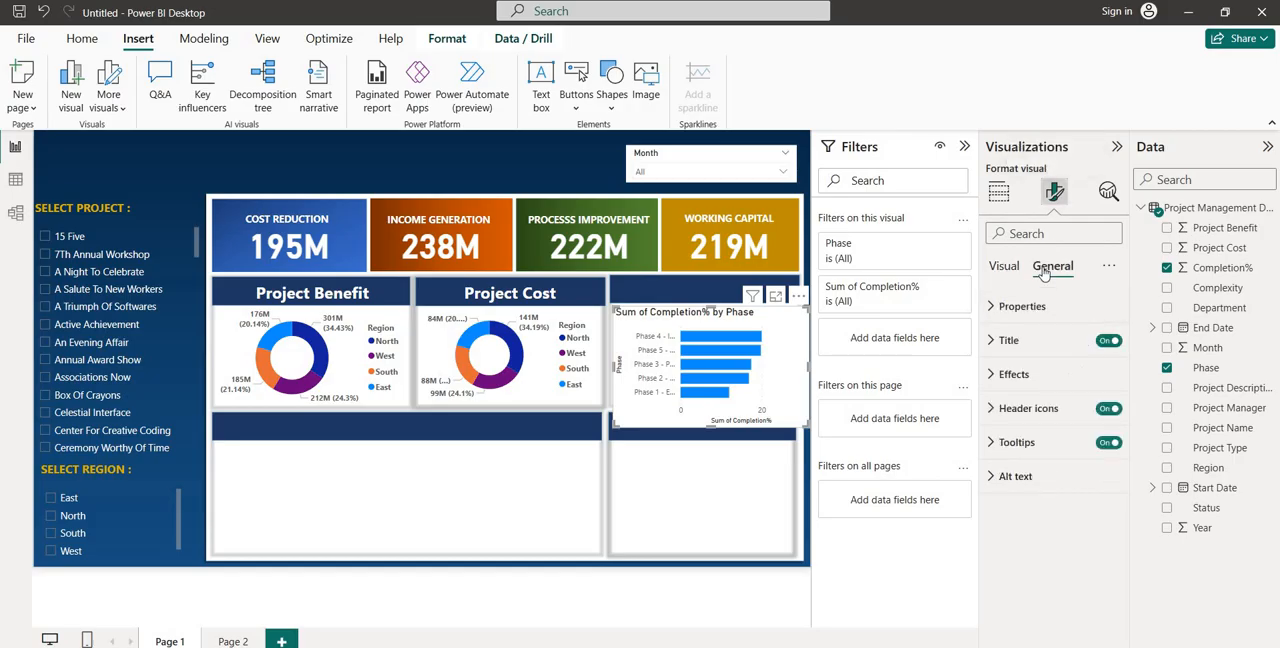
{"action": "left_click", "coordinate": [1108, 341]}
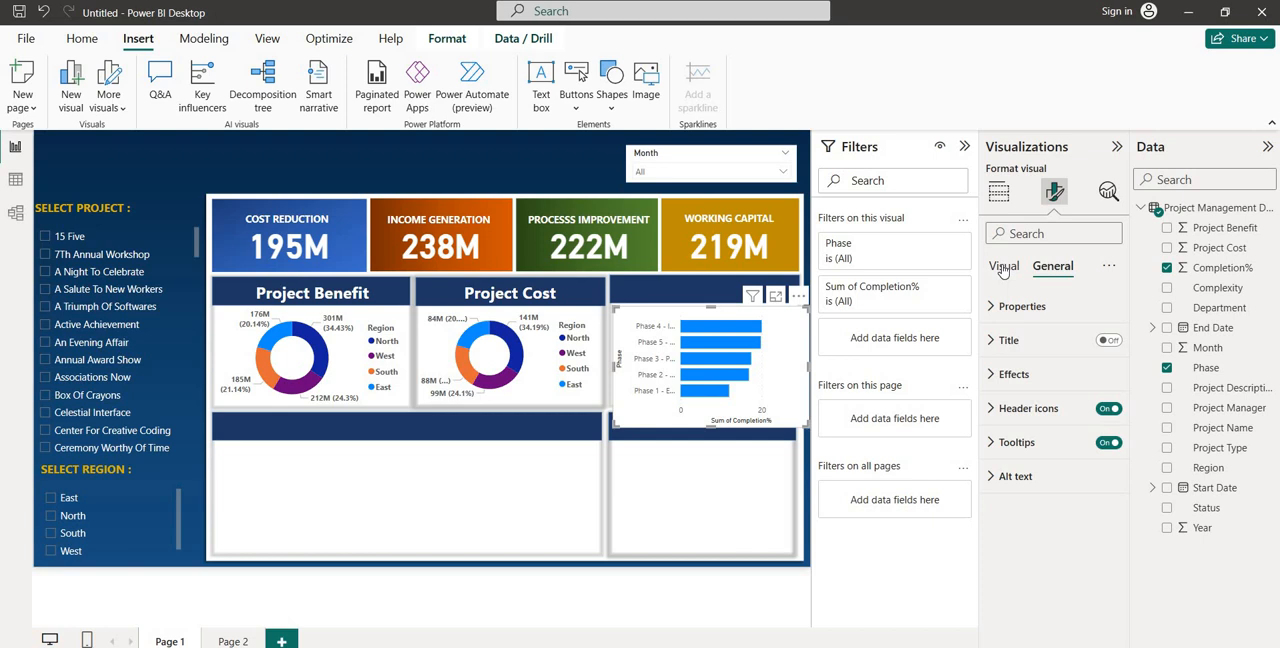
Keep the bar chart's Y-axis on and turn off its Y-axis title
{"action": "left_click", "coordinate": [1003, 269]}
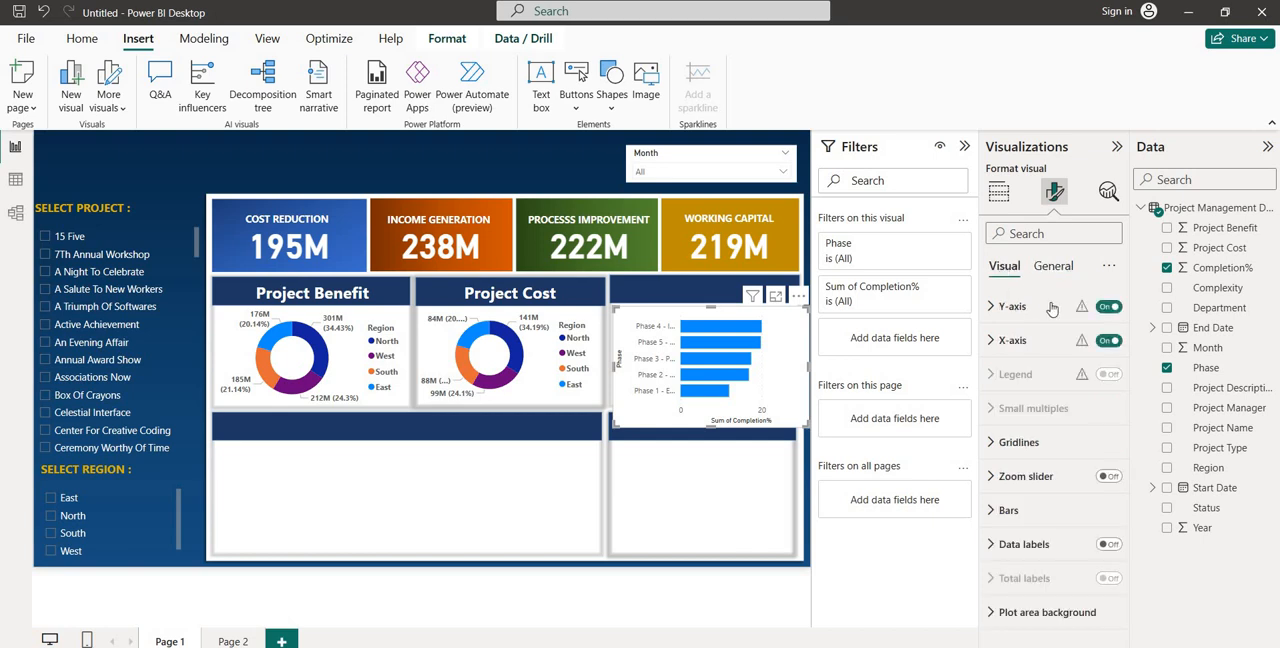
{"action": "left_click", "coordinate": [1109, 307]}
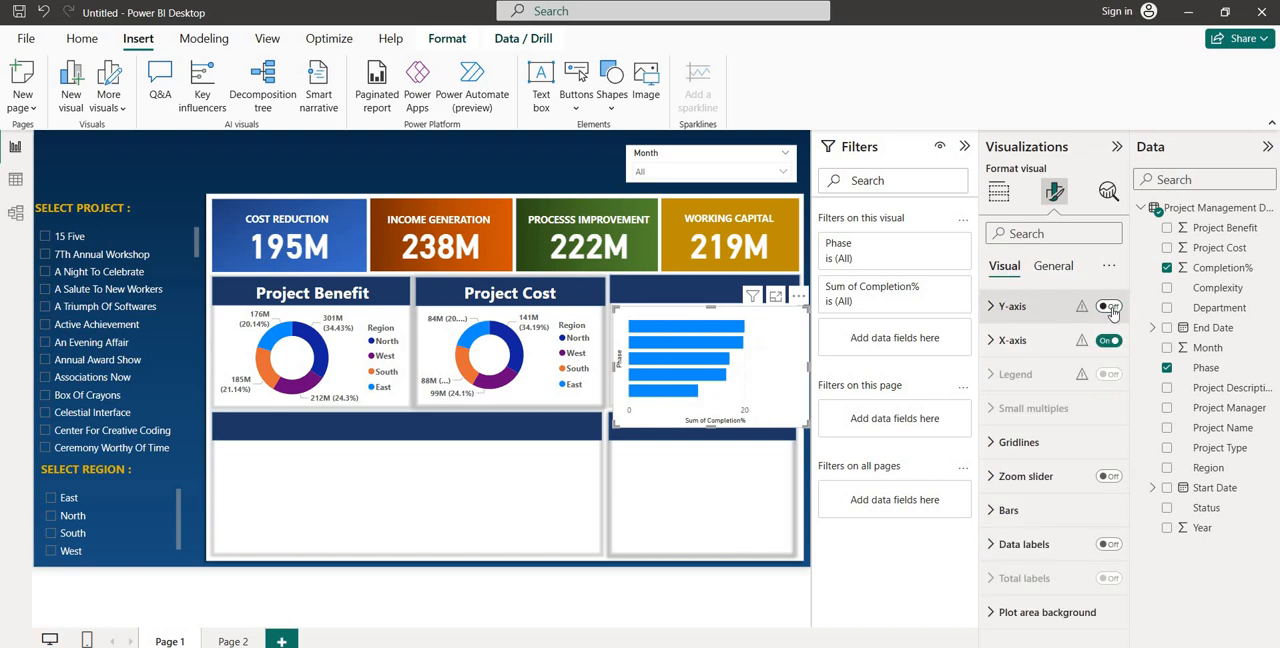
{"action": "left_click", "coordinate": [1110, 308]}
{"action": "left_click", "coordinate": [1013, 309]}
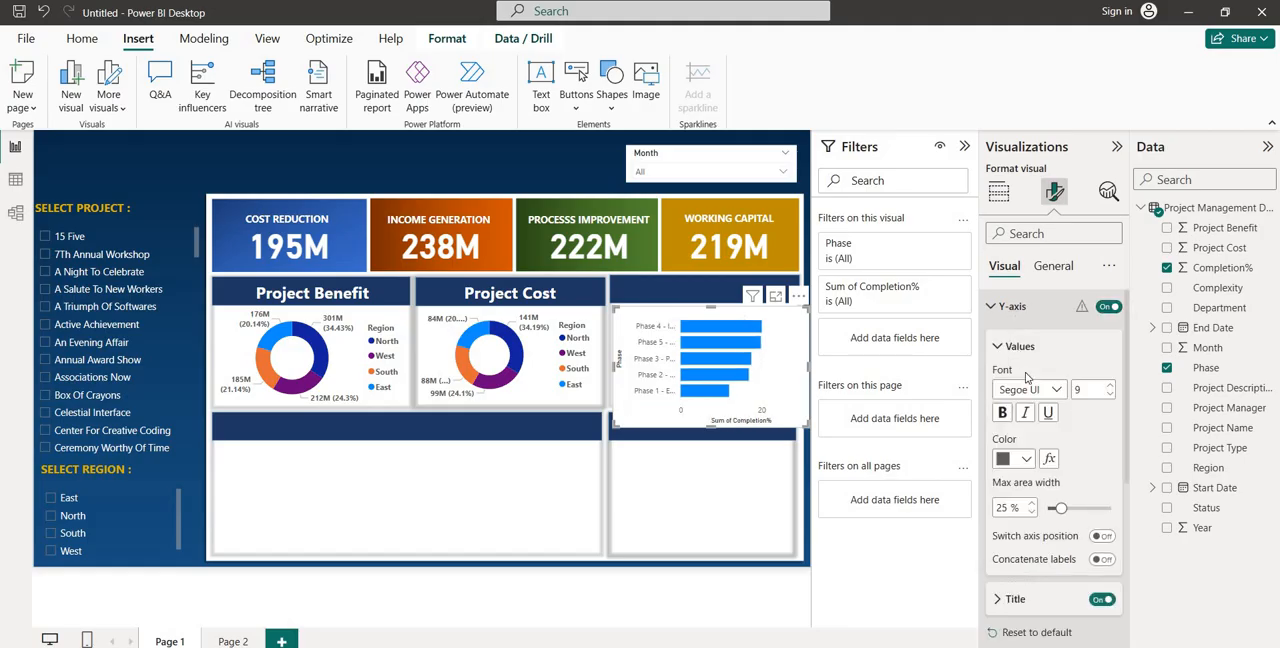
{"action": "left_click", "coordinate": [1102, 600]}
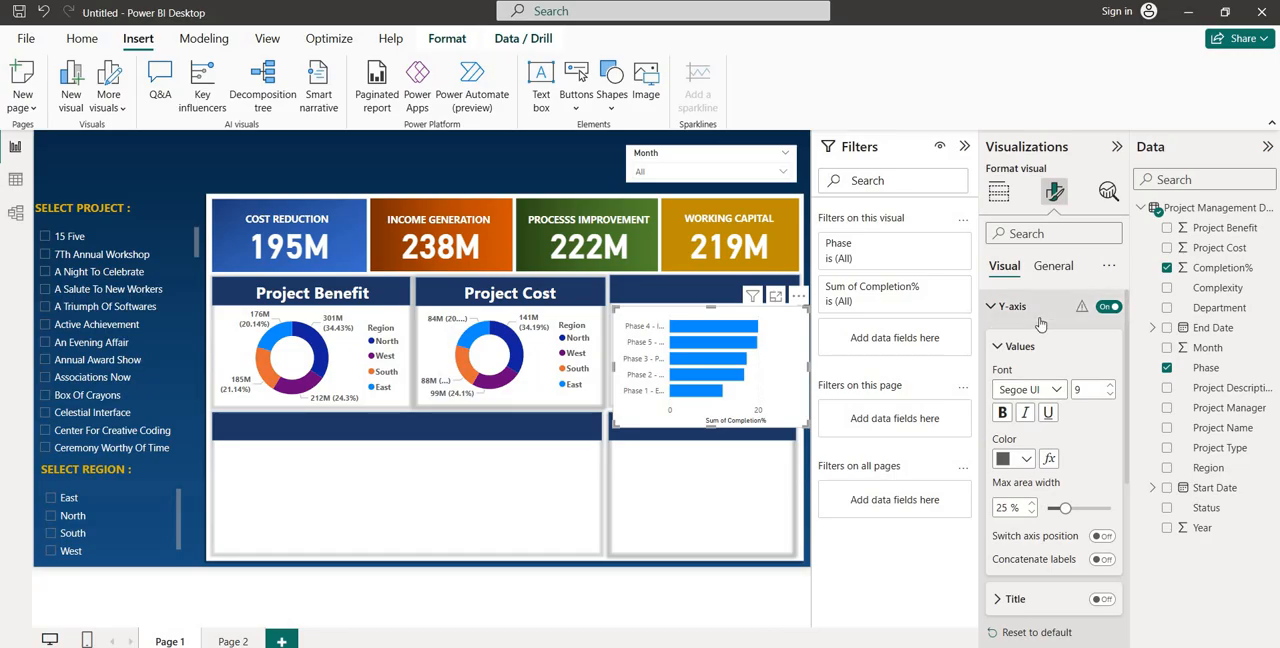
Make the Completion% by Phase bar chart's Y-axis labels bold and turn off its X-axis title
{"action": "left_click", "coordinate": [1003, 413]}
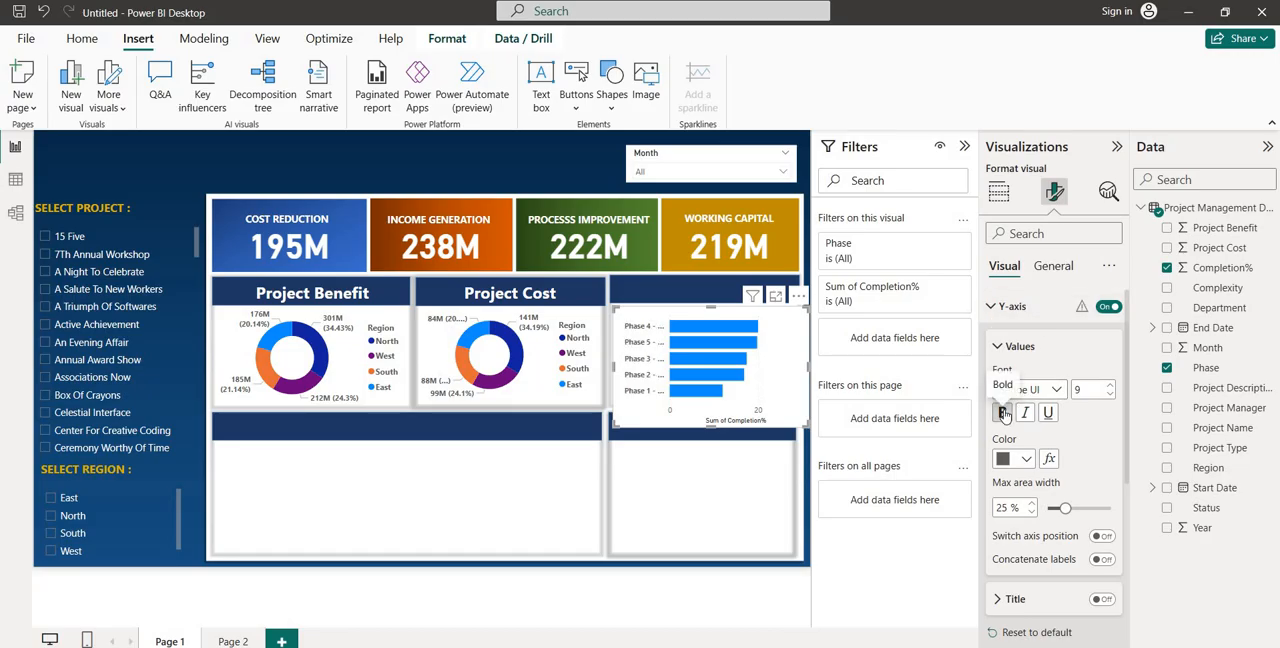
{"action": "left_click", "coordinate": [1007, 311]}
{"action": "left_click", "coordinate": [1012, 340]}
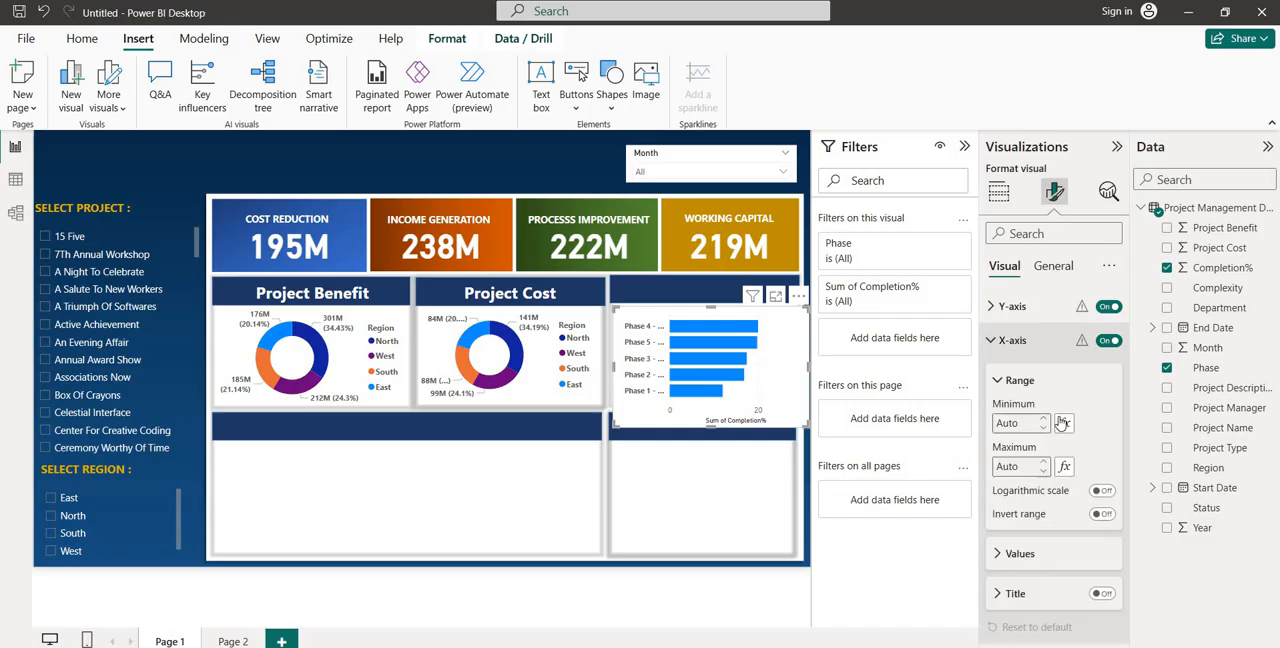
{"action": "left_click", "coordinate": [1103, 594]}
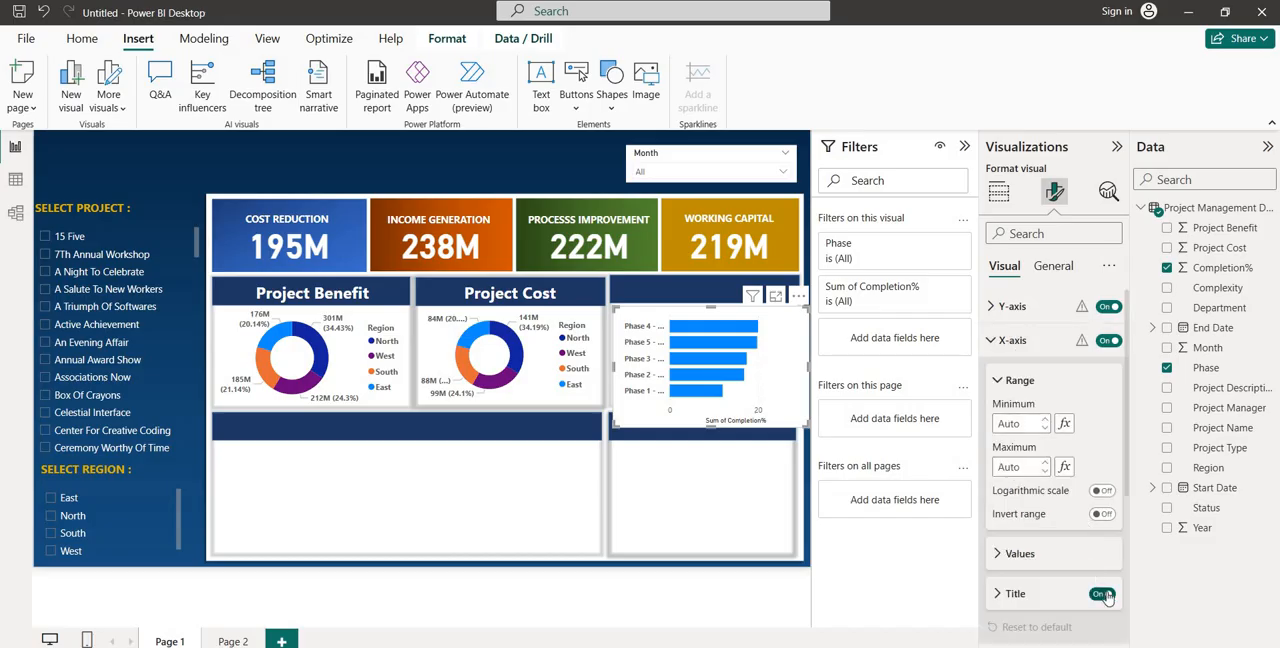
{"action": "left_click", "coordinate": [1103, 594]}
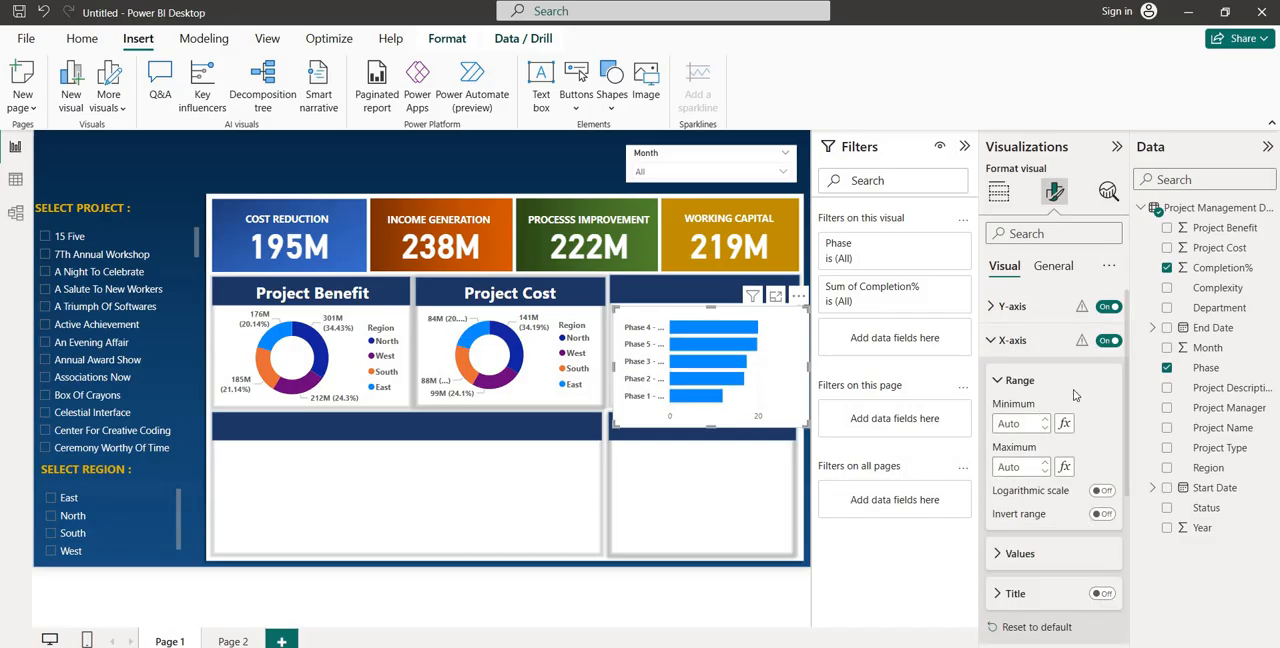
Turn off the X-axis of the Completion% by Phase bar chart and narrow the chart slightly
{"action": "scroll", "coordinate": [1050, 465], "scroll_direction": "down", "scroll_amount": 3}
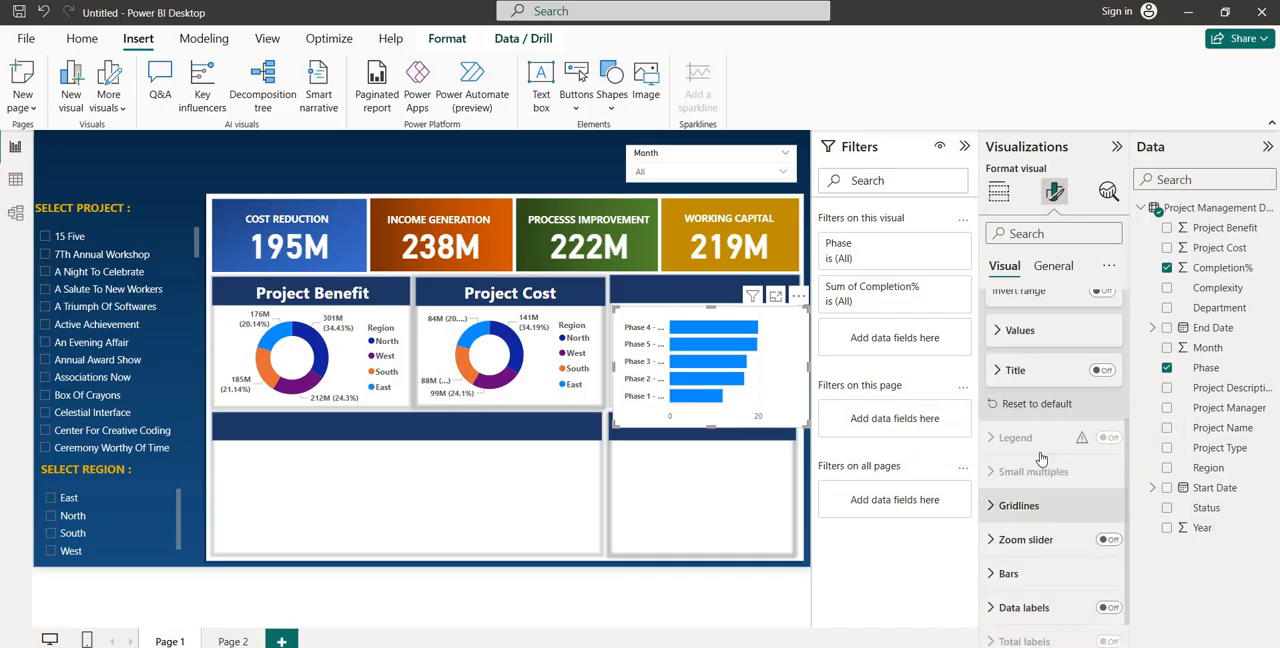
{"action": "scroll", "coordinate": [1048, 480], "scroll_direction": "up", "scroll_amount": 5}
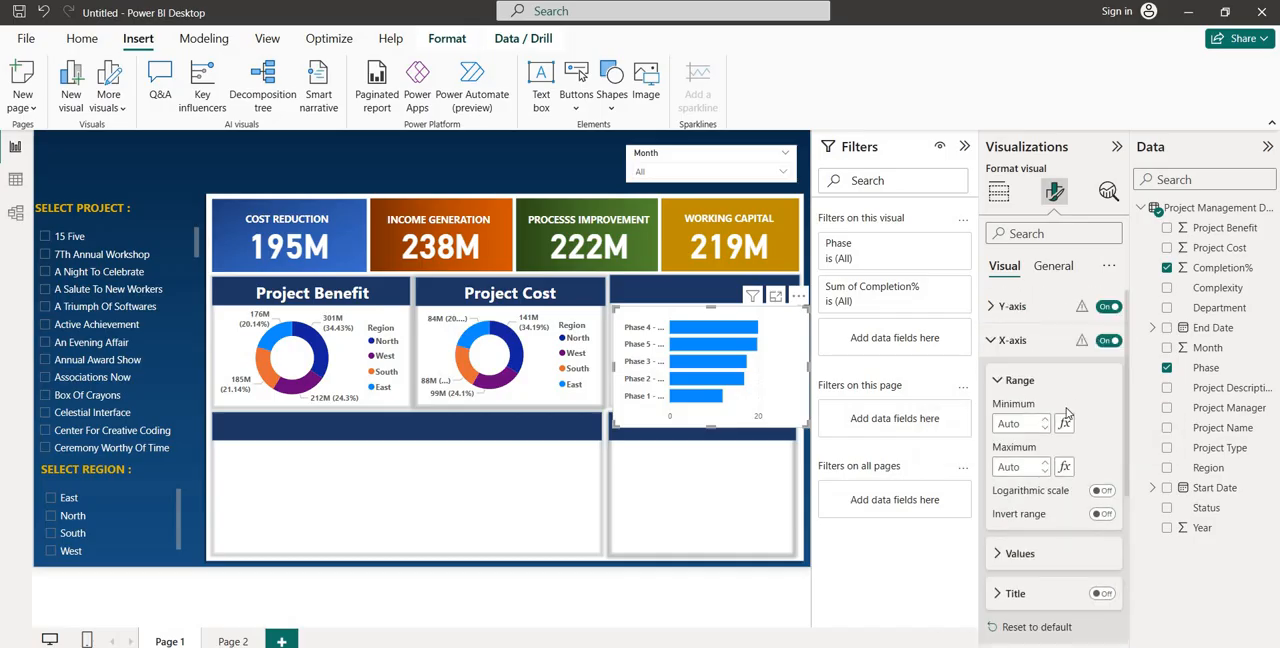
{"action": "left_click", "coordinate": [1033, 555]}
{"action": "scroll", "coordinate": [1040, 560], "scroll_direction": "down", "scroll_amount": 1}
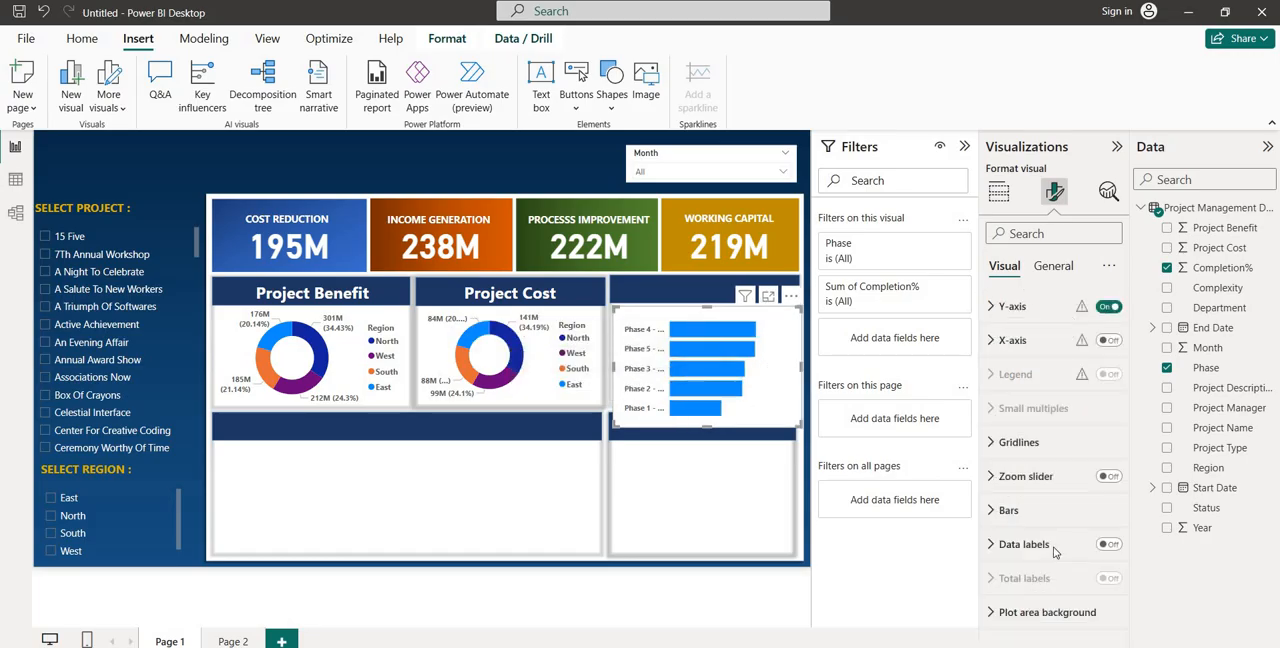
Turn on the bar chart's data labels, position them at Inside end and make their values bold
{"action": "left_click", "coordinate": [1108, 547]}
{"action": "left_click", "coordinate": [1022, 546]}
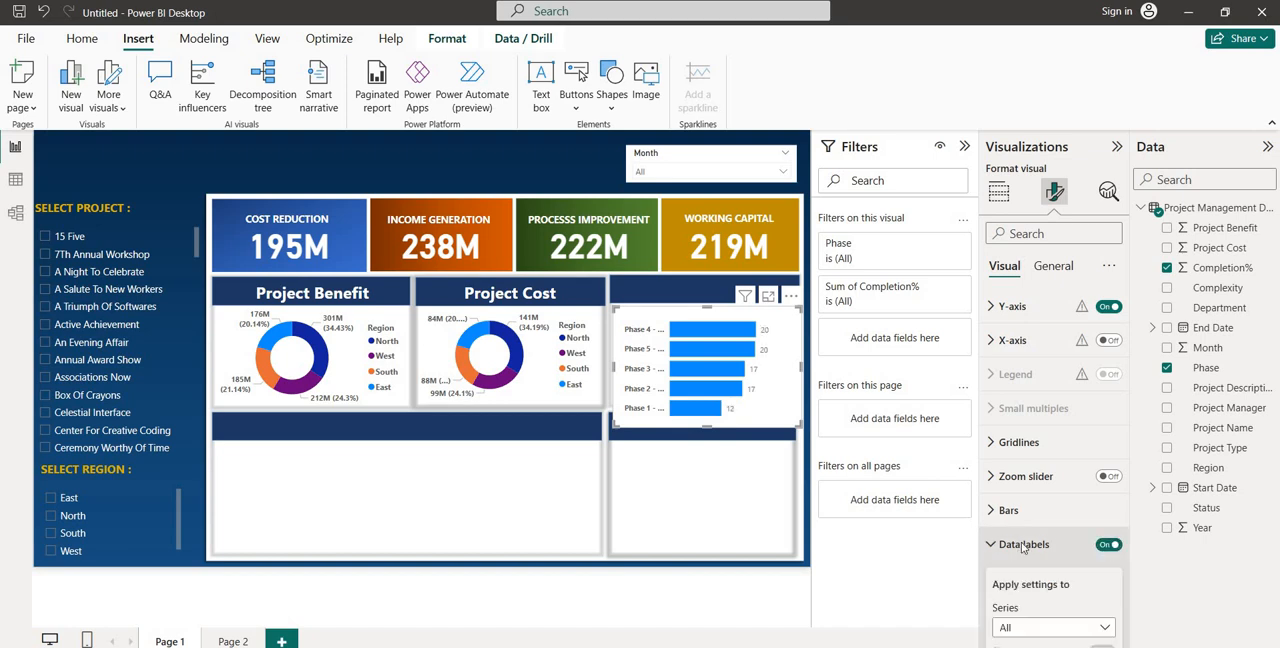
{"action": "scroll", "coordinate": [1030, 520], "scroll_direction": "down", "scroll_amount": 2}
{"action": "left_click", "coordinate": [1033, 507]}
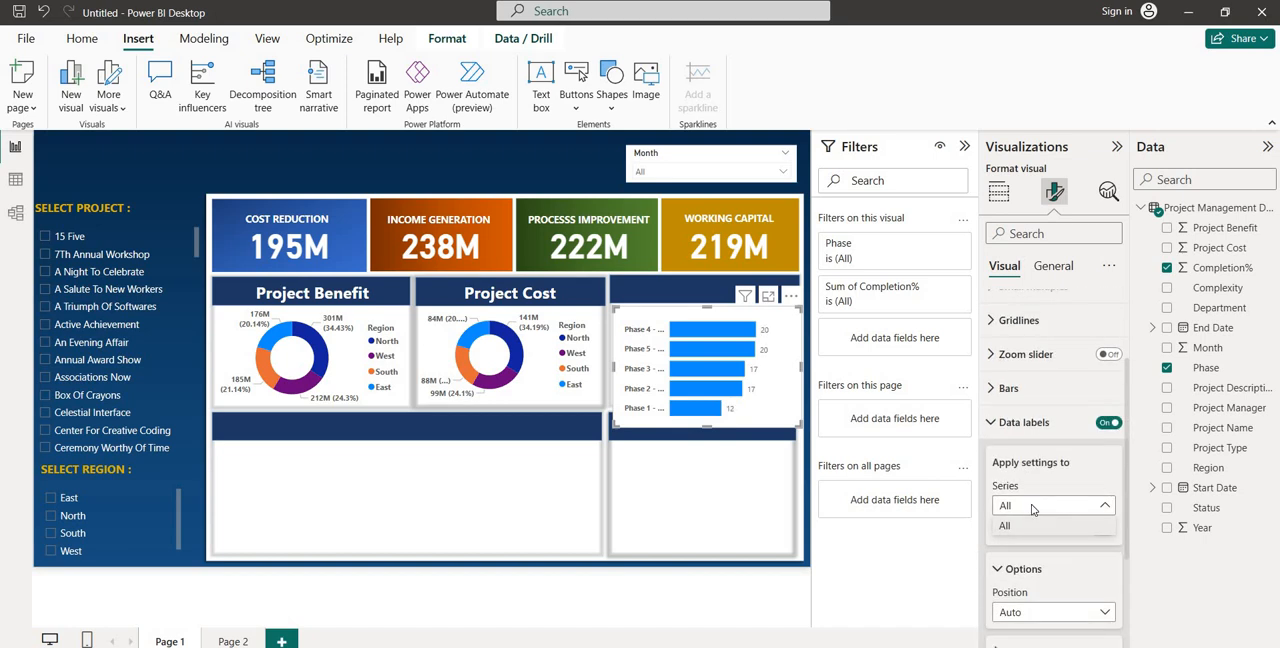
{"action": "left_click", "coordinate": [1035, 614]}
{"action": "left_click", "coordinate": [1037, 614]}
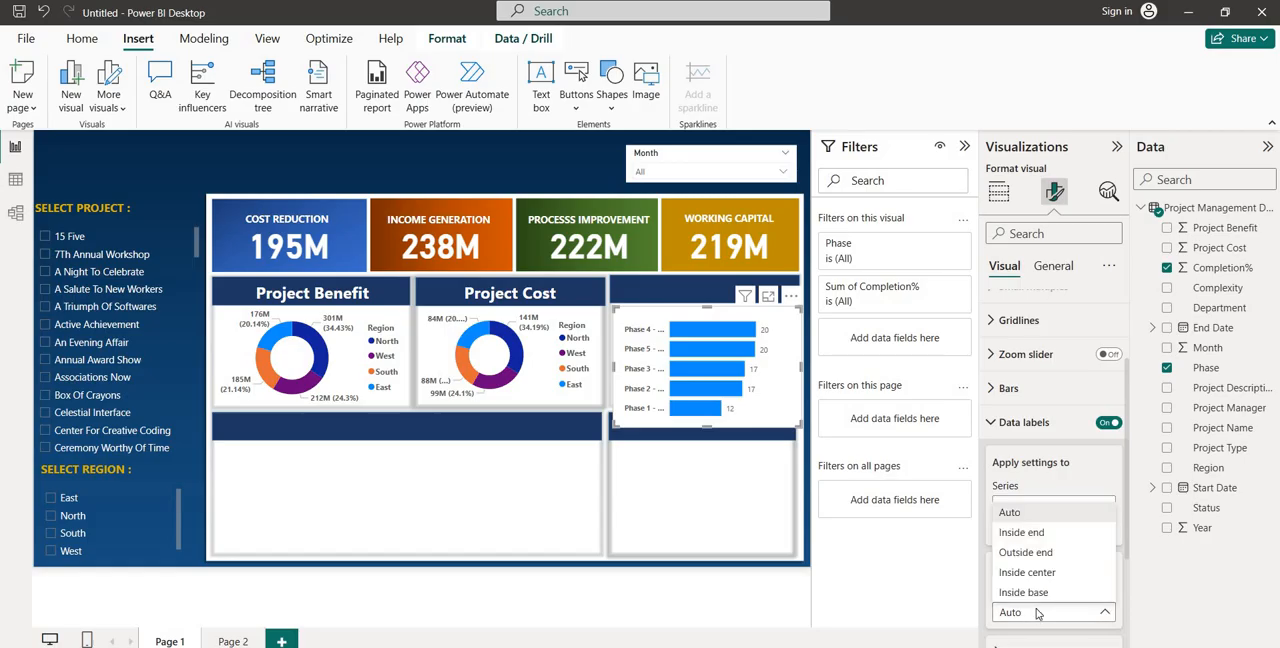
{"action": "left_click", "coordinate": [1021, 533]}
{"action": "scroll", "coordinate": [1020, 520], "scroll_direction": "down", "scroll_amount": 3}
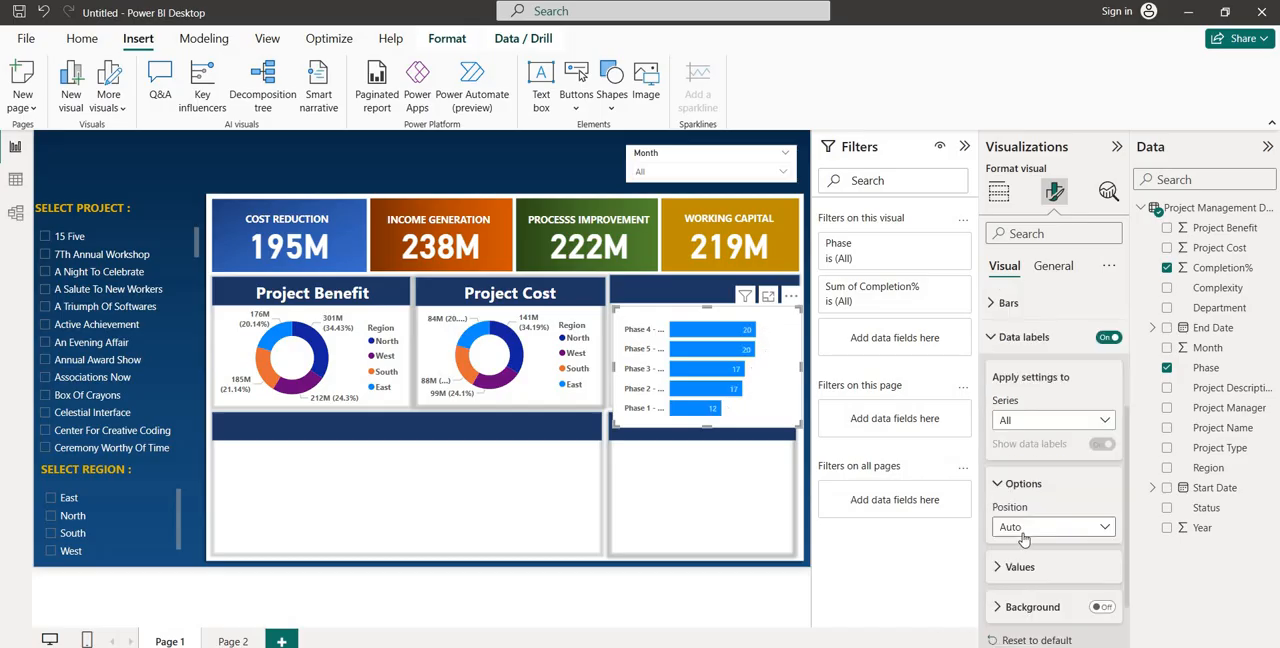
{"action": "left_click", "coordinate": [1013, 489]}
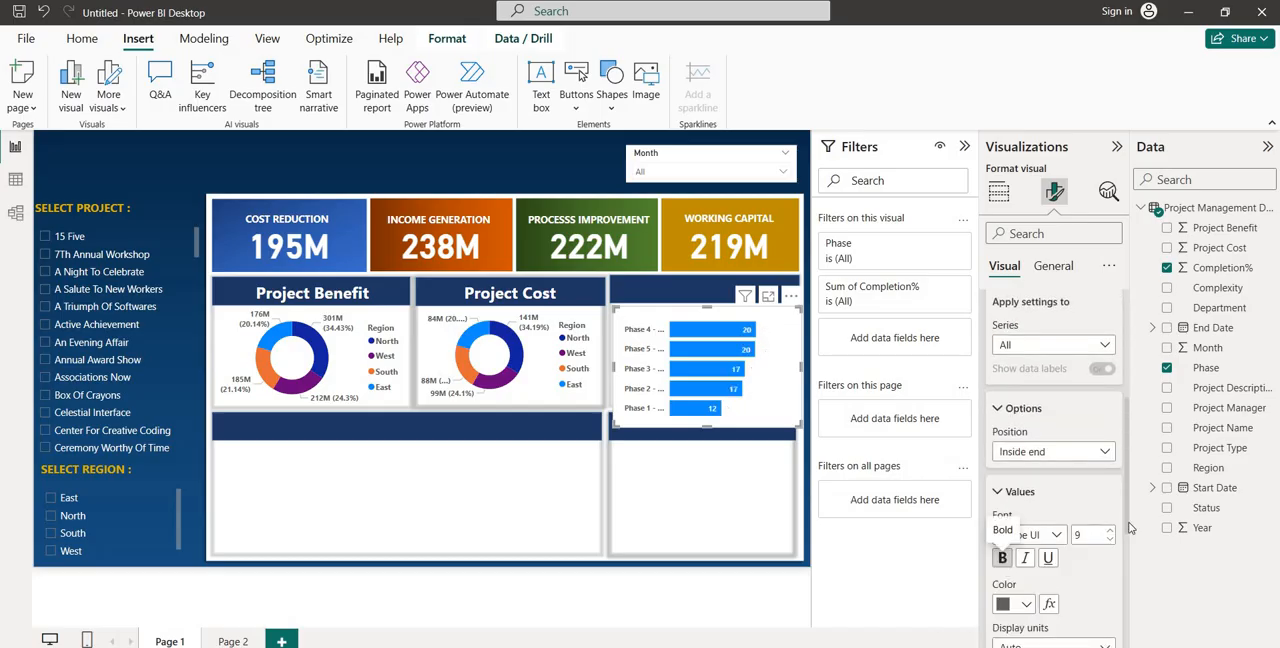
Set the bar chart's Y-axis maximum area width to 42% and fit the chart inside its panel beside Project Cost
{"action": "scroll", "coordinate": [998, 432], "scroll_direction": "up", "scroll_amount": 8}
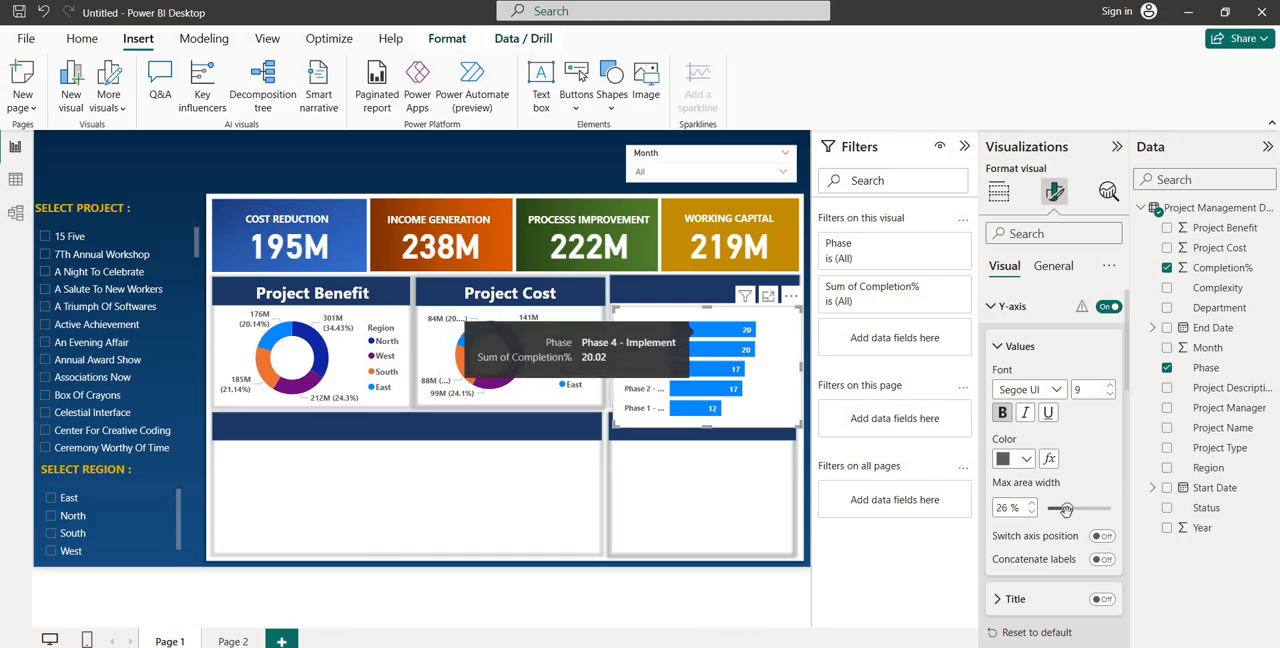
{"action": "left_click_drag", "start_coordinate": [1067, 508], "coordinate": [1095, 512]}
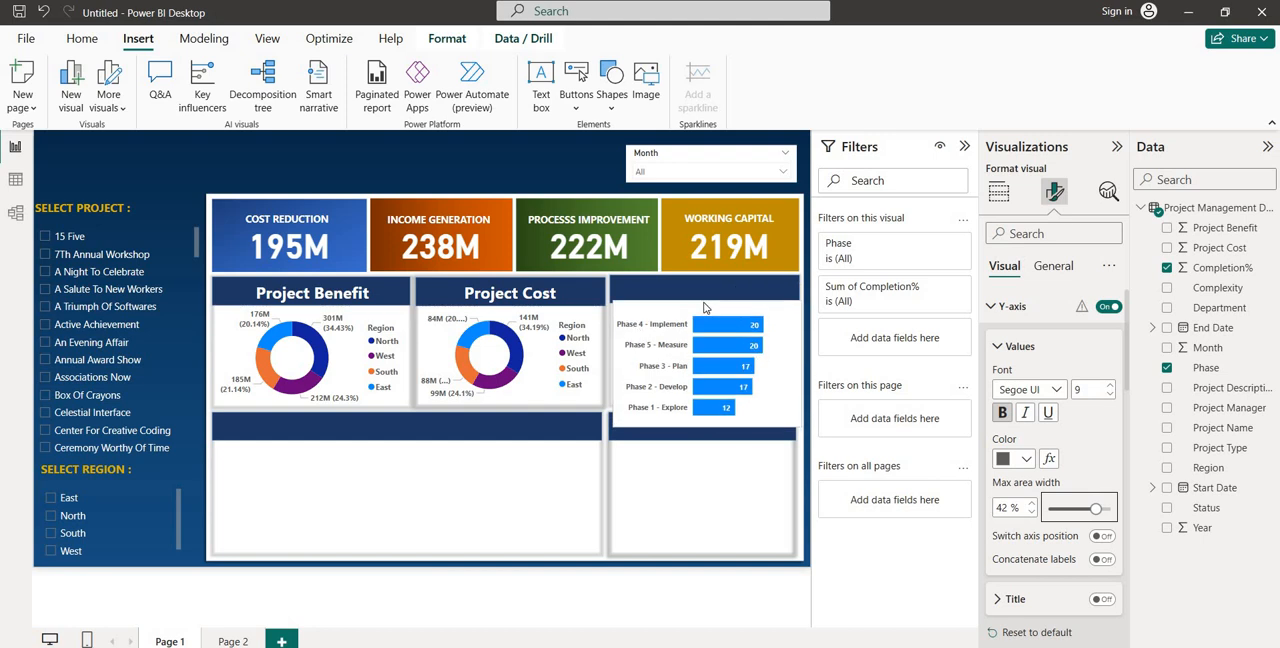
{"action": "left_click_drag", "start_coordinate": [706, 309], "coordinate": [705, 308]}
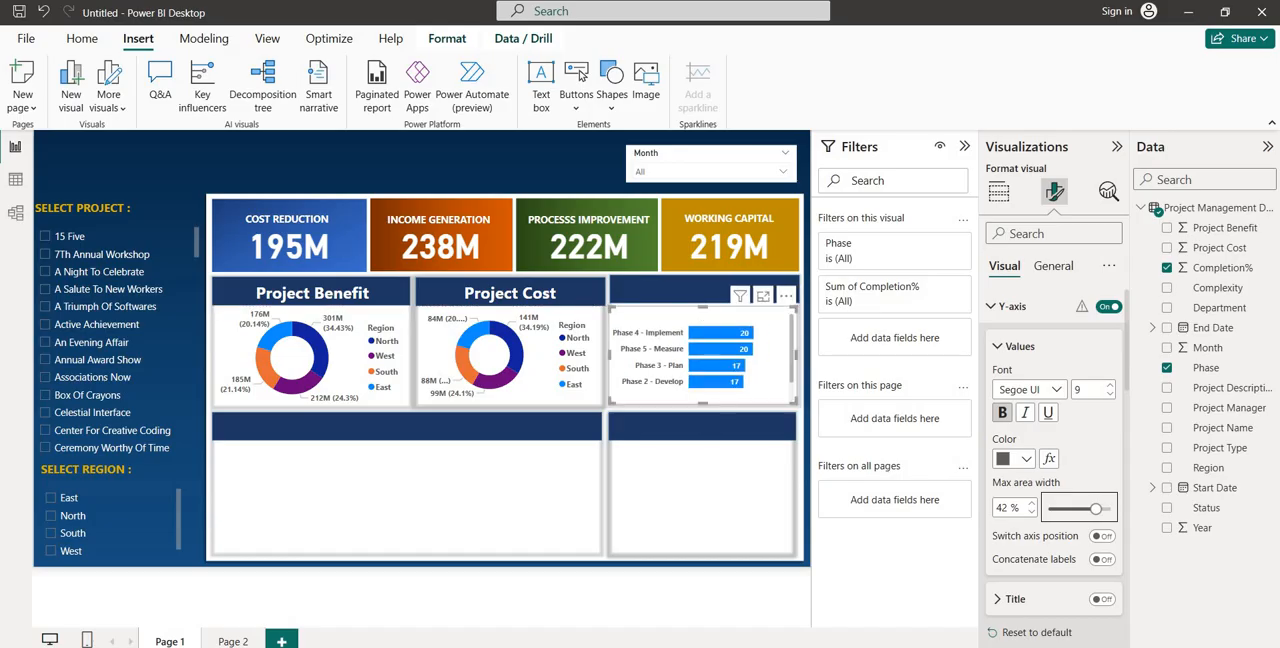
Copy the Project Cost heading onto the header strip above the bar chart and change its text to "Project Phase"
{"action": "left_click", "coordinate": [559, 286]}
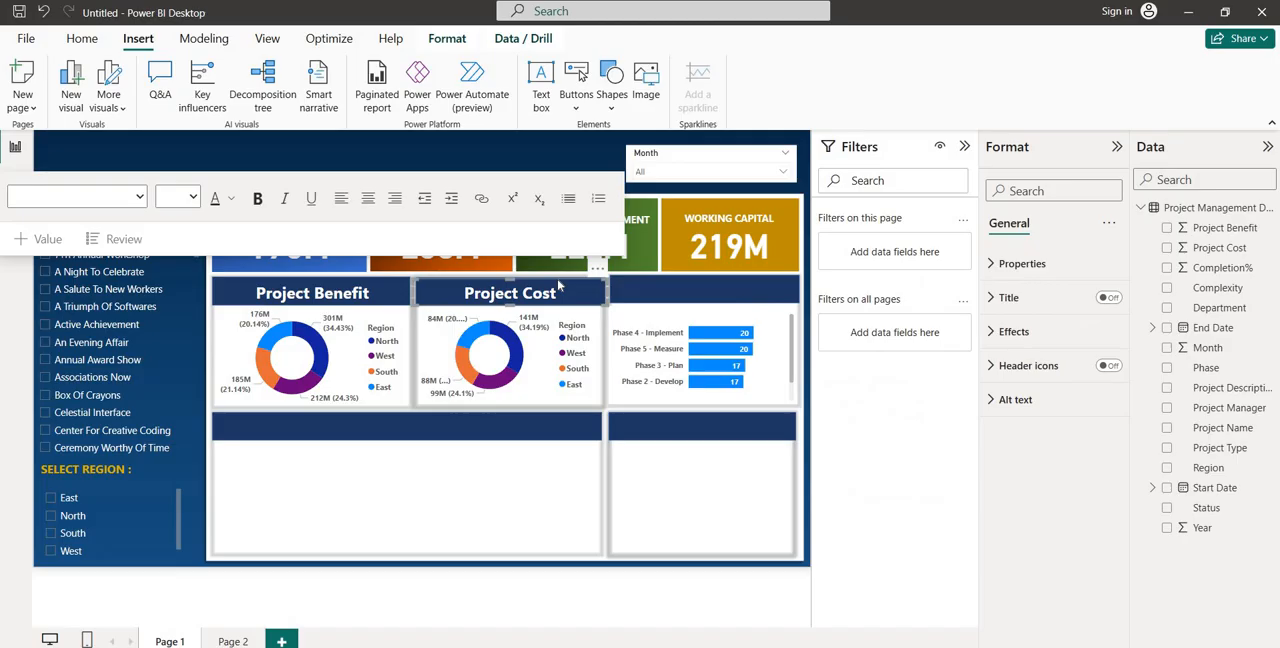
{"action": "left_click_drag", "start_coordinate": [559, 286], "coordinate": [721, 292]}
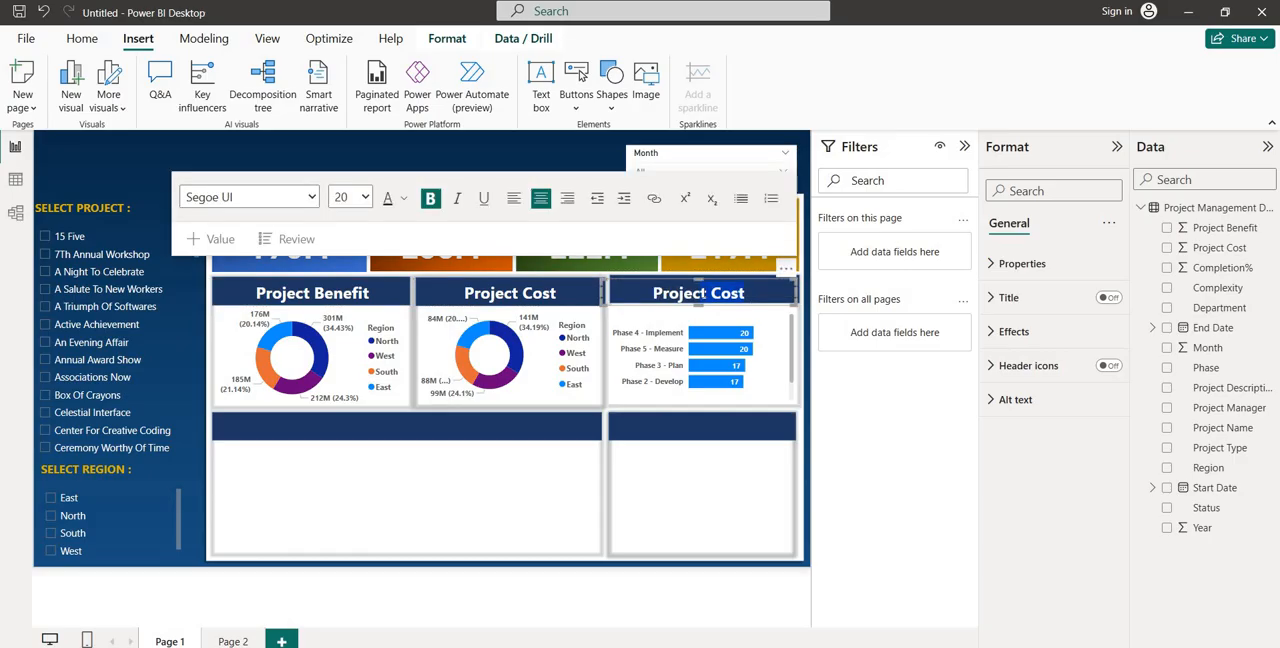
{"action": "type", "text": "P"}
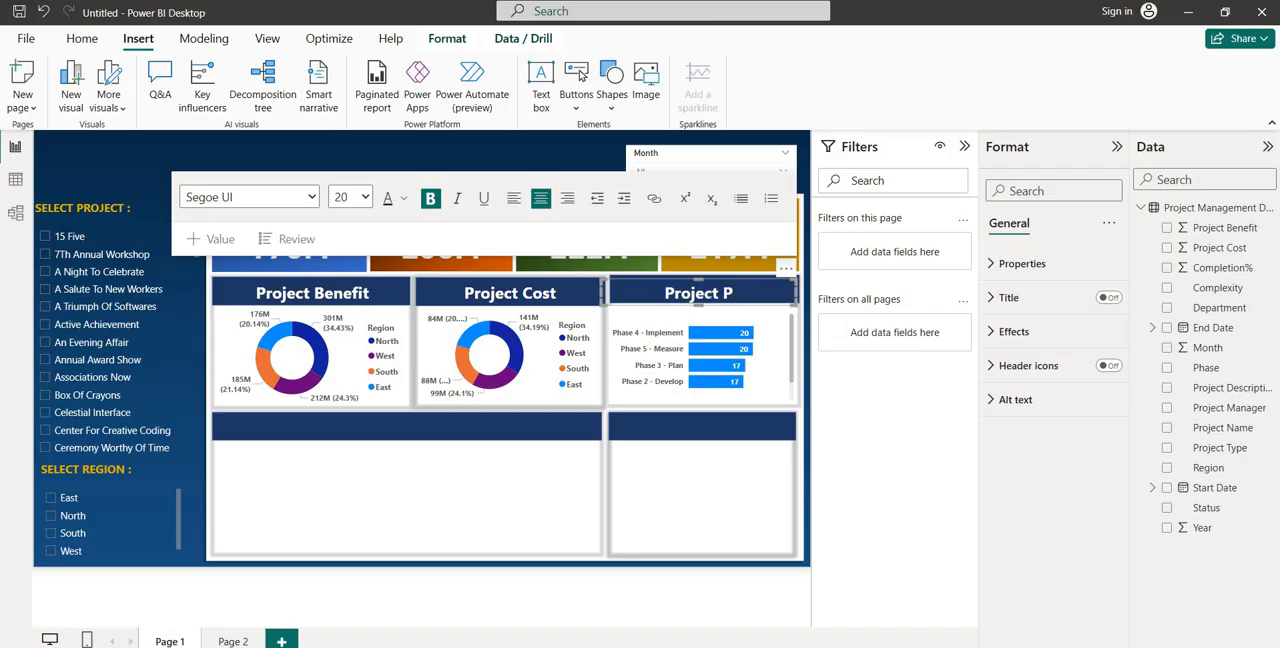
{"action": "type", "text": "HASE"}
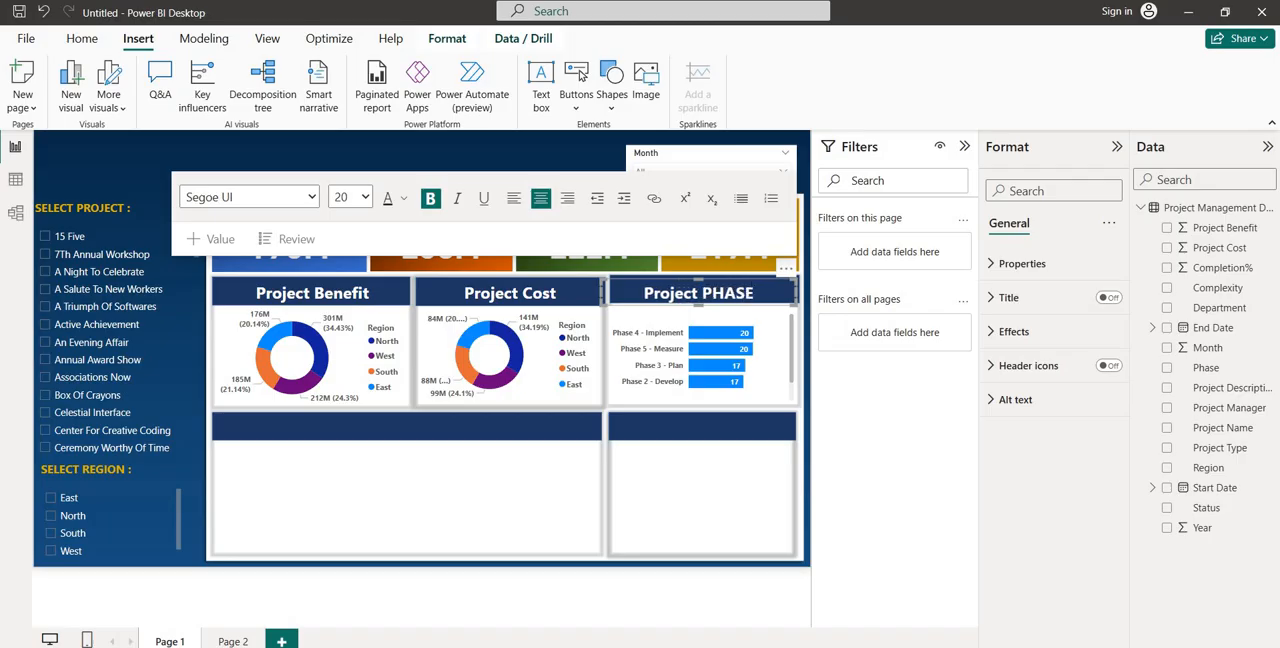
{"action": "key", "text": "BackSpace"}
{"action": "key", "text": "BackSpace"}
{"action": "key", "text": "BackSpace"}
{"action": "key", "text": "BackSpace"}
{"action": "type", "text": "hase"}
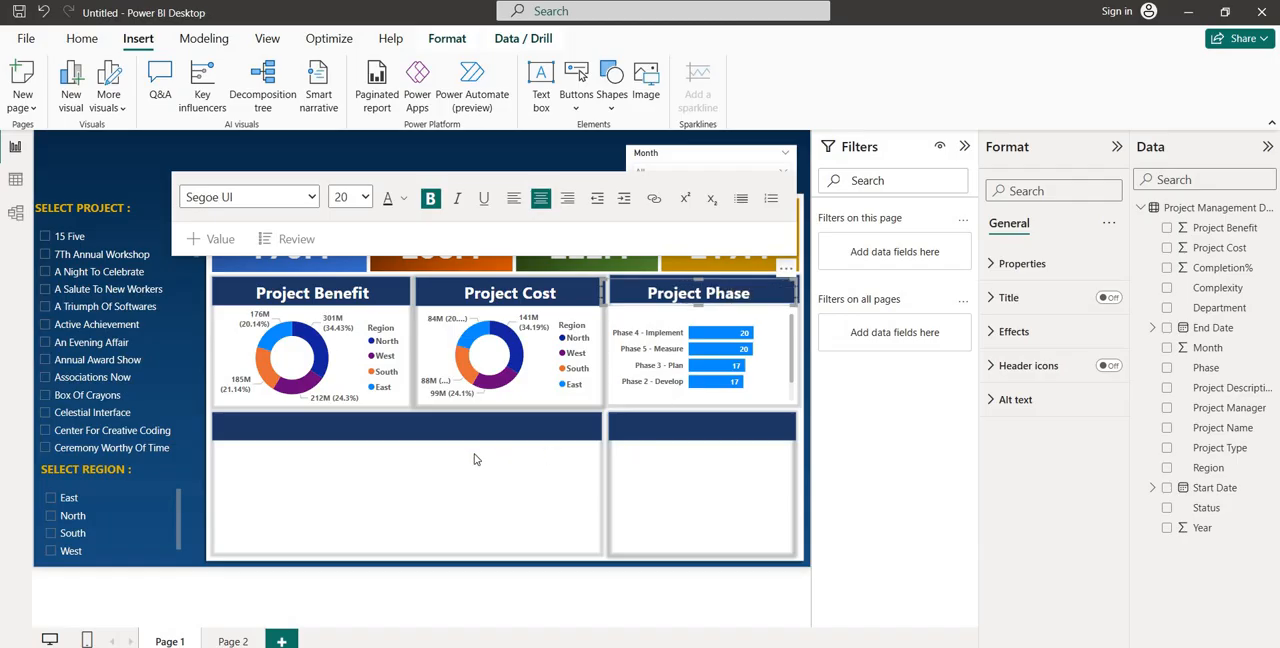
Insert a clustered column chart and place it in the empty panel below the Project Phase chart
{"action": "left_click", "coordinate": [530, 432]}
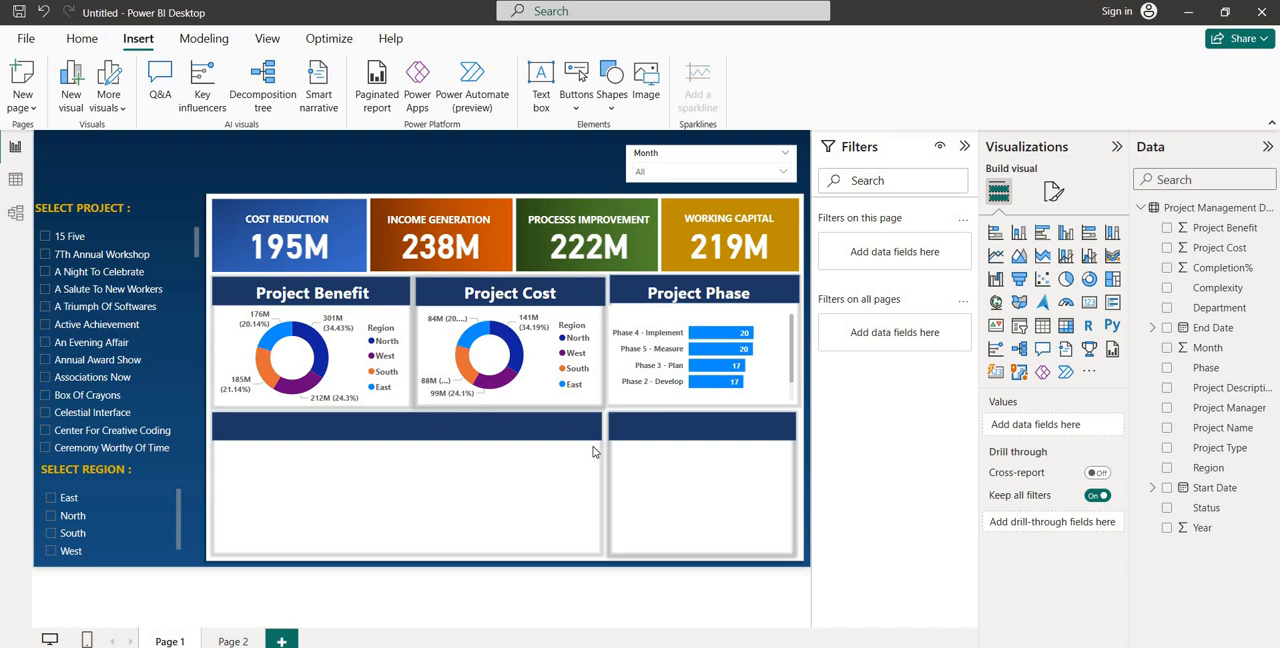
{"action": "left_click", "coordinate": [1066, 234]}
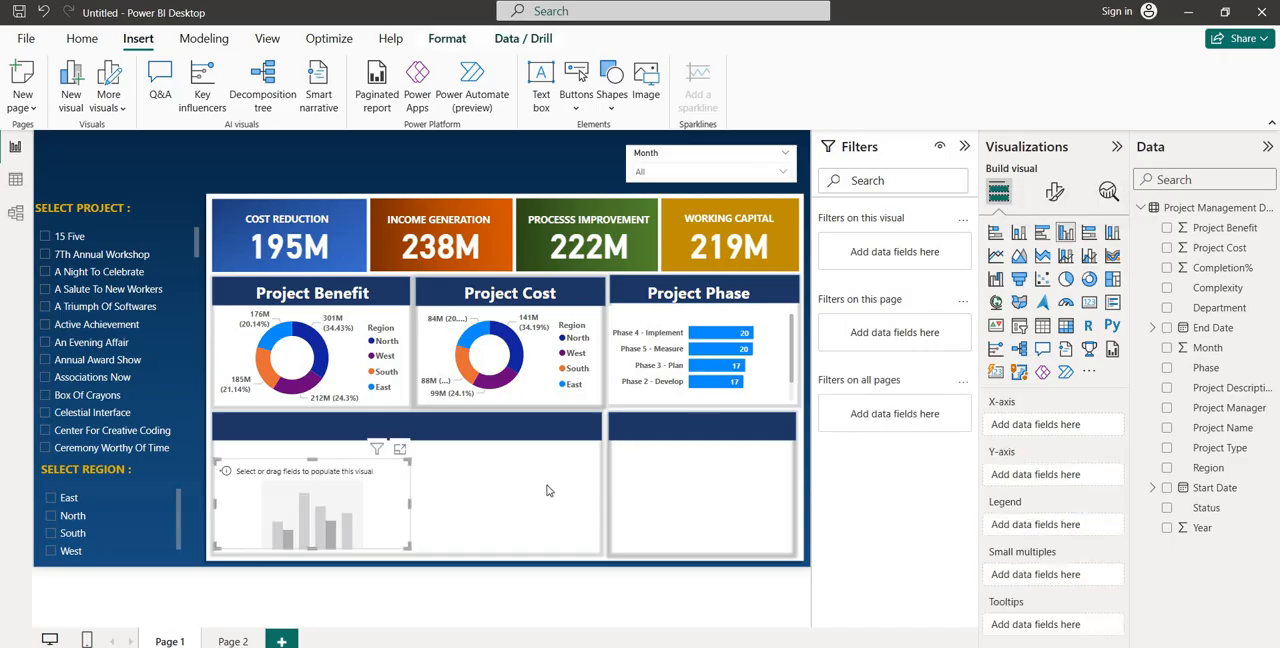
{"action": "left_click_drag", "start_coordinate": [300, 500], "coordinate": [700, 486]}
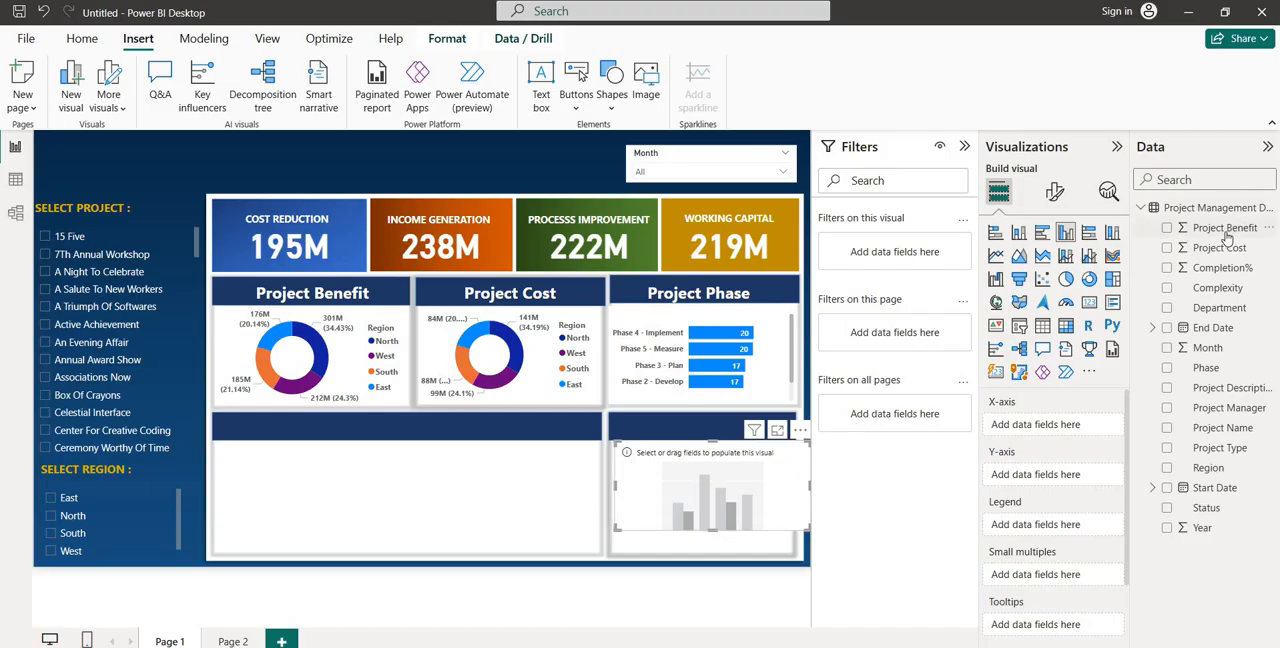
Plot Project Benefit and Project Cost on the column chart's Y-axis, with Year on the X-axis
{"action": "left_click_drag", "start_coordinate": [1227, 237], "coordinate": [1070, 479]}
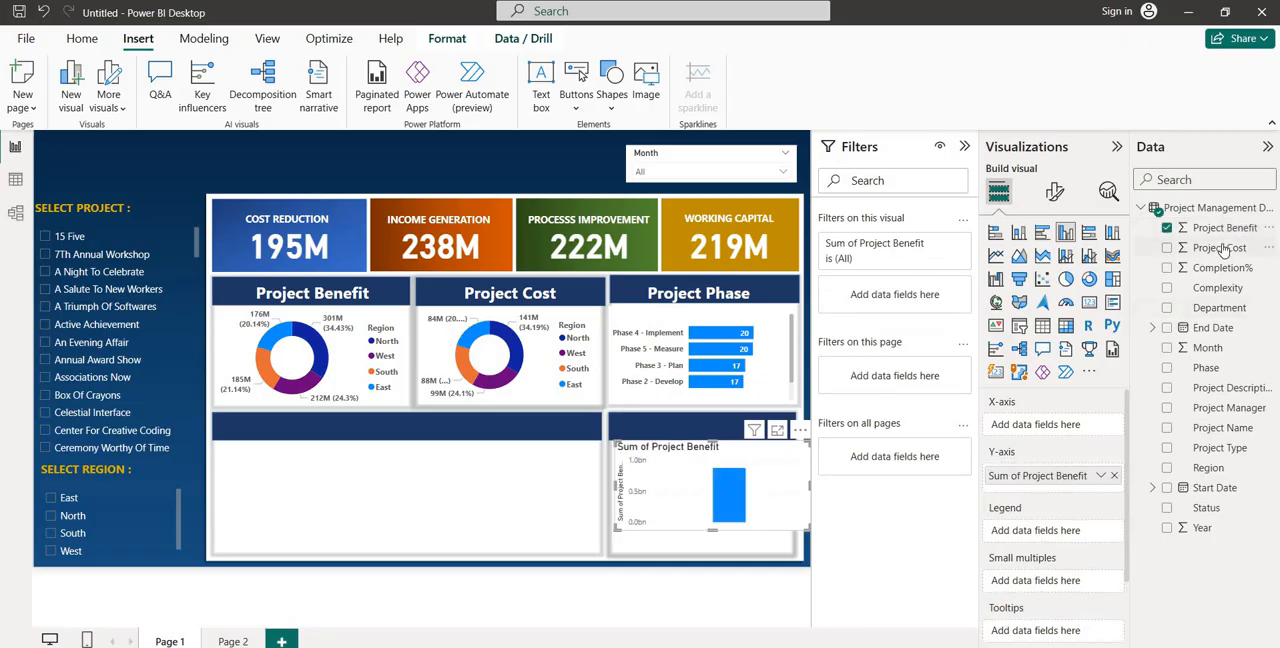
{"action": "left_click_drag", "start_coordinate": [1223, 250], "coordinate": [1074, 490]}
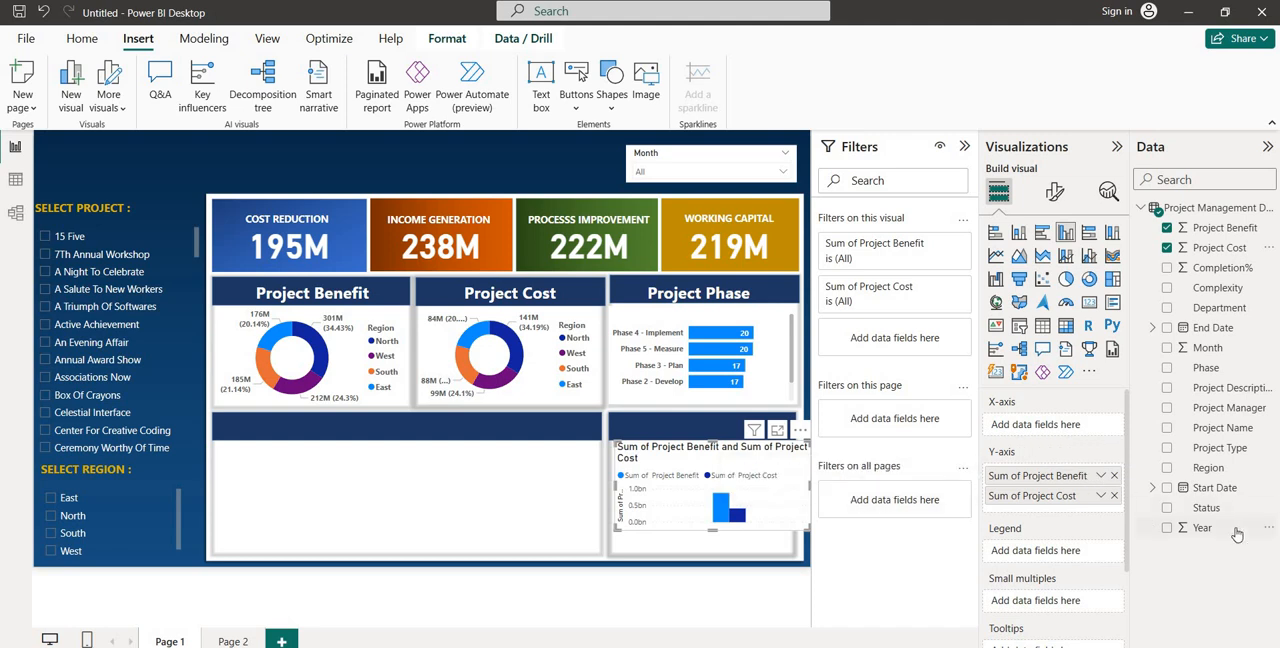
{"action": "left_click_drag", "start_coordinate": [1220, 530], "coordinate": [1066, 432]}
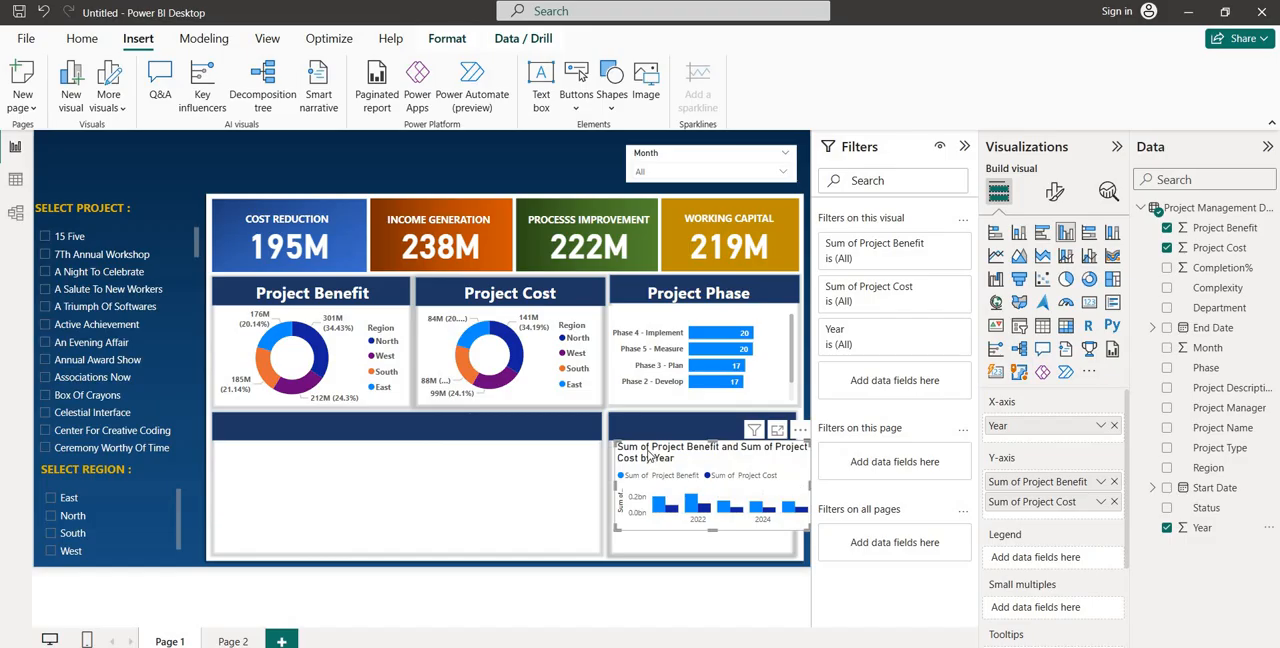
Turn off the title of the Project Benefit and Project Cost by Year column chart
{"action": "left_click", "coordinate": [1054, 194]}
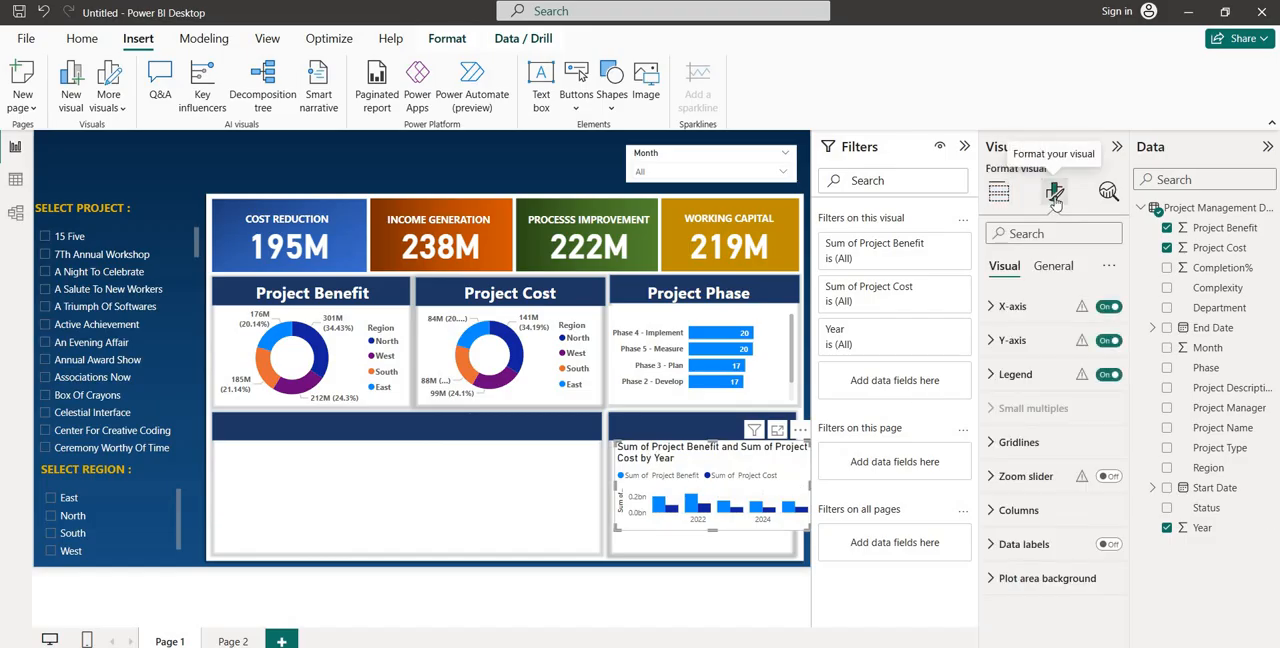
{"action": "left_click", "coordinate": [1052, 268]}
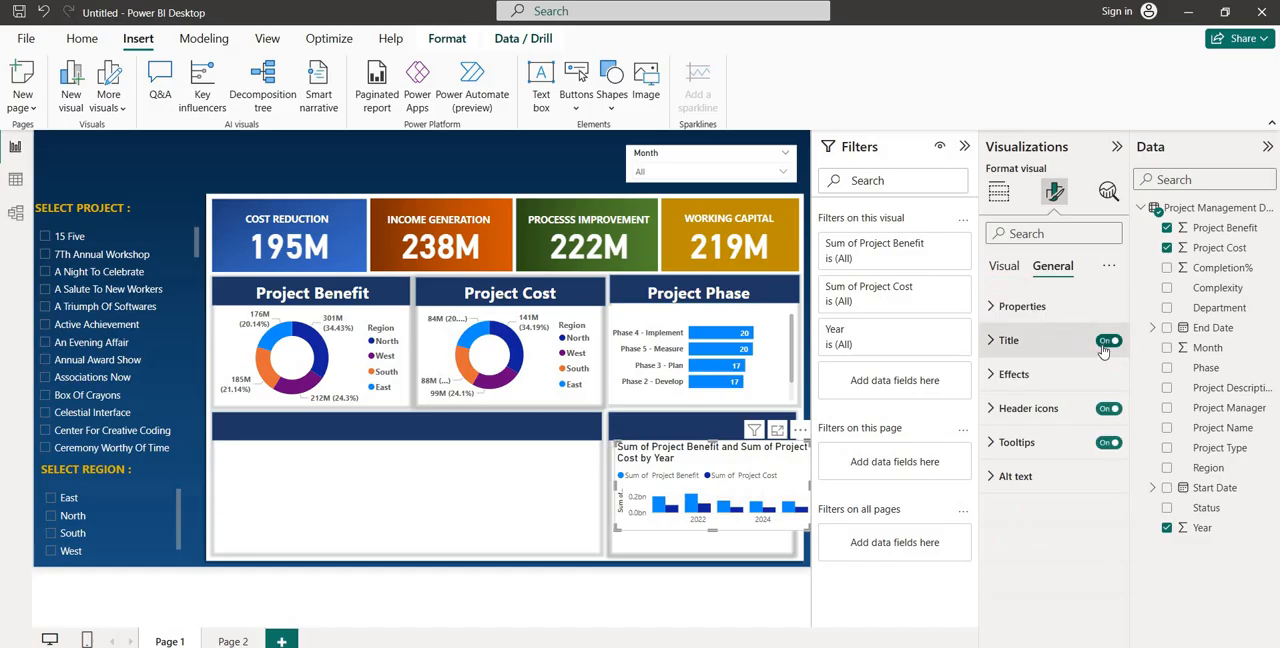
{"action": "left_click", "coordinate": [1106, 343]}
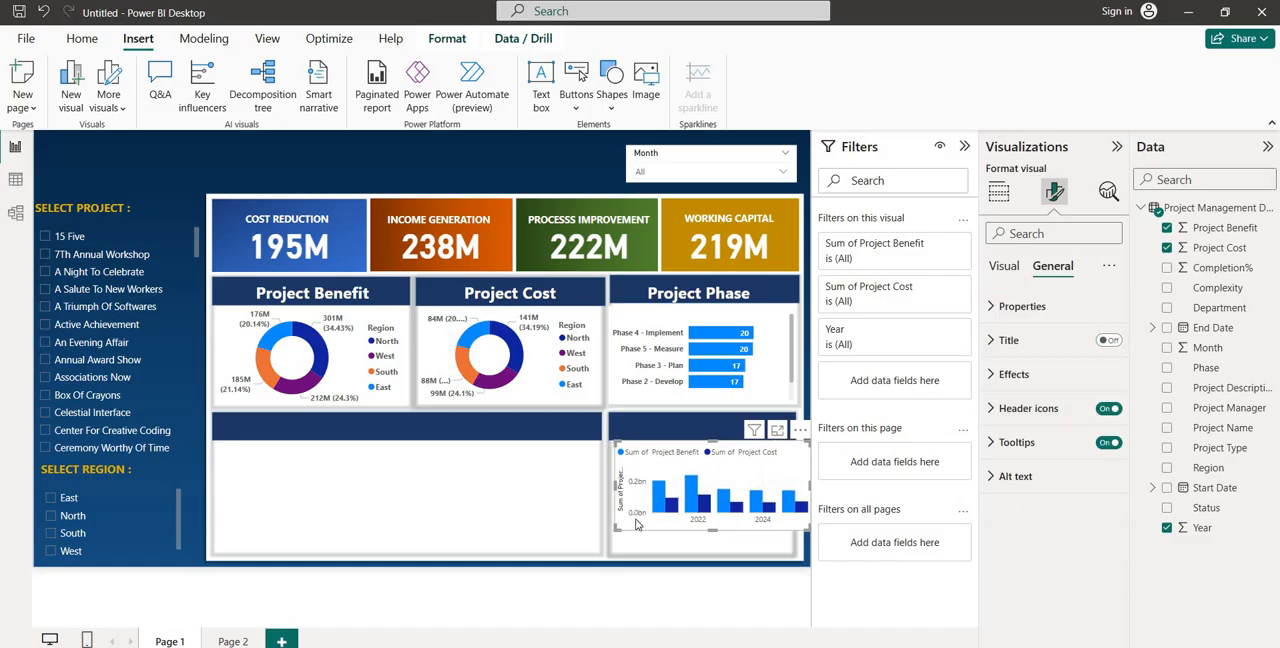
Turn off the column chart's Y-axis and its Y-axis title
{"action": "left_click", "coordinate": [1004, 267]}
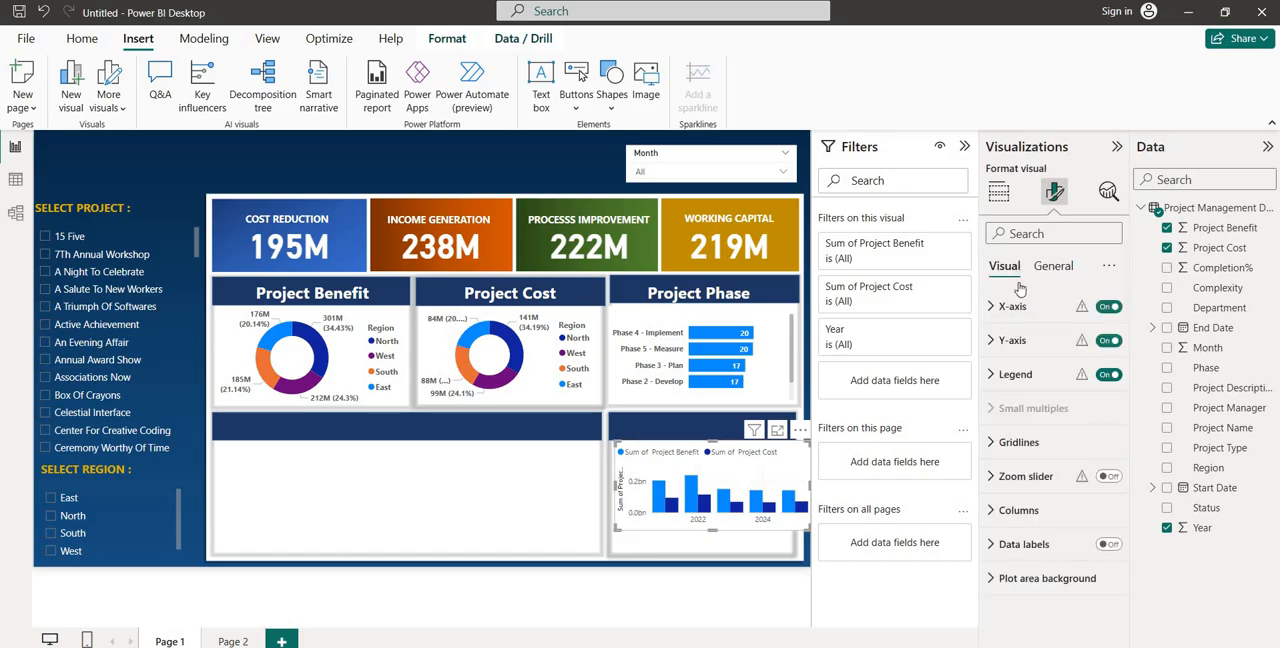
{"action": "left_click", "coordinate": [1108, 341]}
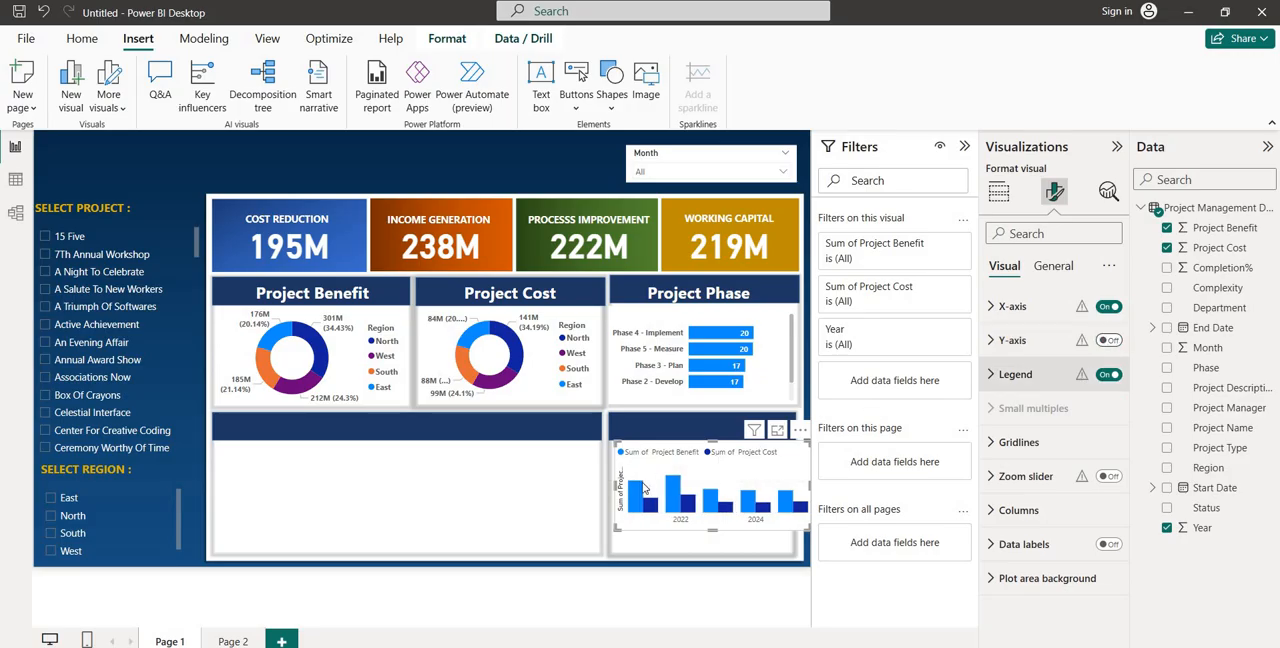
{"action": "left_click", "coordinate": [1008, 341]}
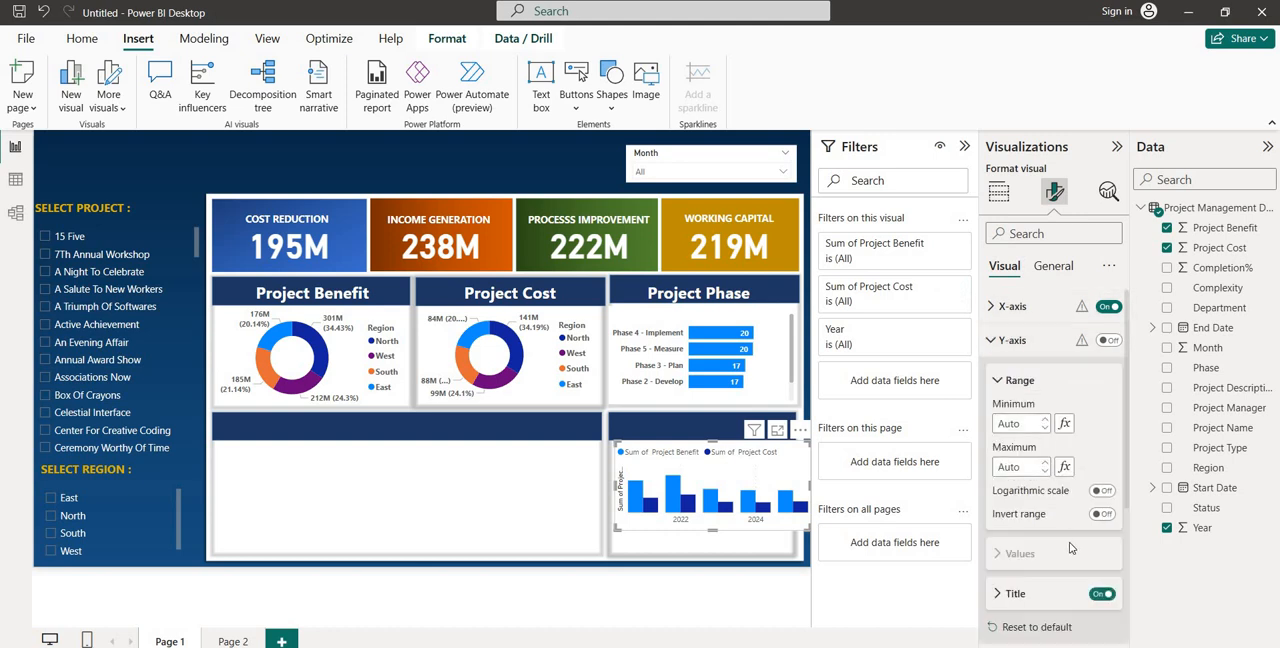
{"action": "left_click", "coordinate": [1105, 595]}
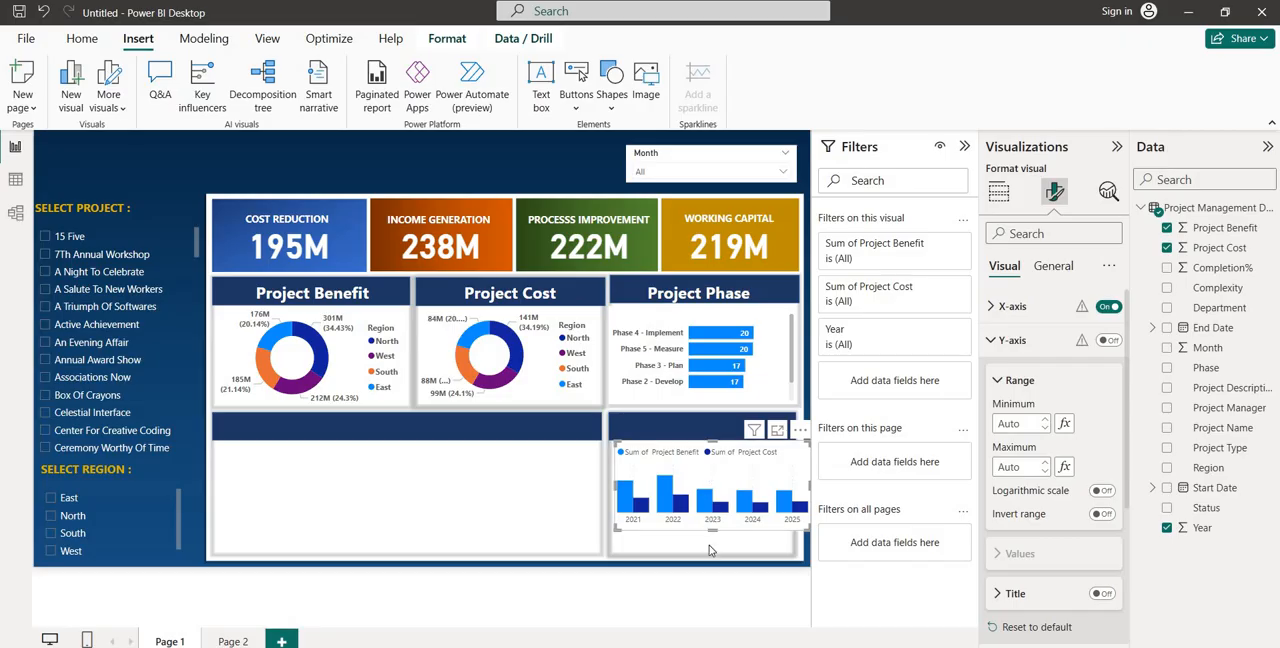
Make the column chart taller and narrower and align it inside its panel below Project Phase
{"action": "left_click_drag", "start_coordinate": [710, 549], "coordinate": [701, 557]}
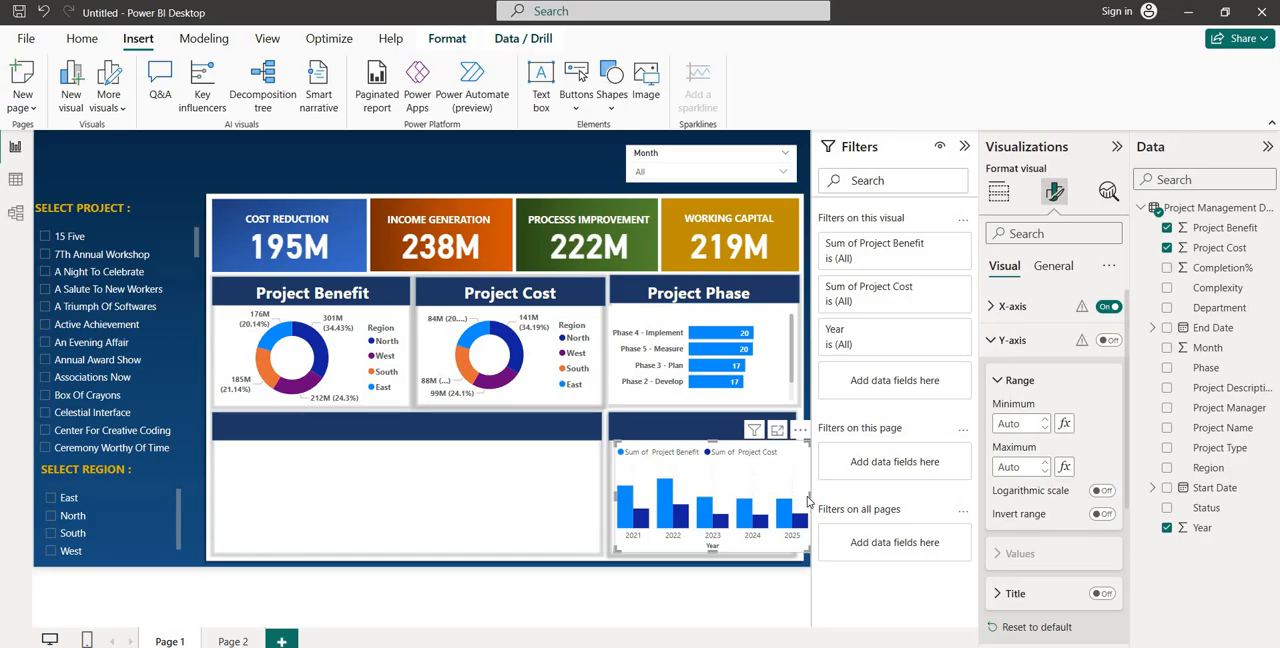
{"action": "left_click_drag", "start_coordinate": [810, 496], "coordinate": [797, 505]}
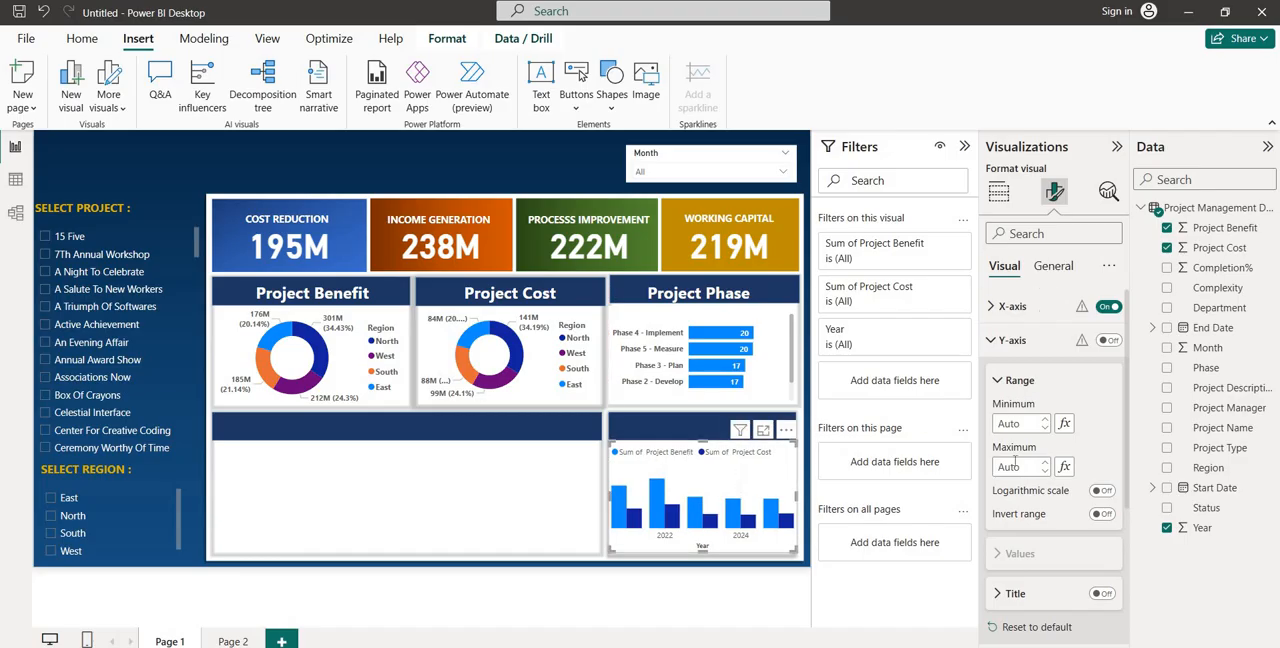
Make the legend text of the Project Benefit and Project Cost by Year column chart bold
{"action": "scroll", "coordinate": [1024, 517], "scroll_direction": "down", "scroll_amount": 3}
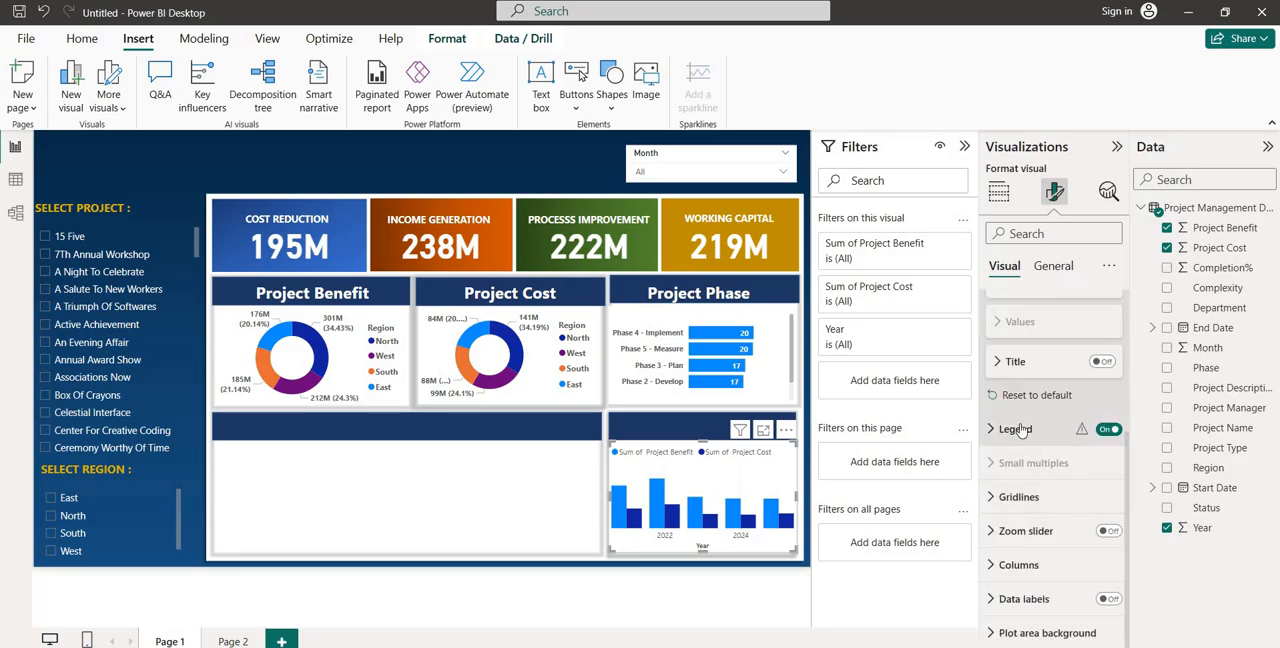
{"action": "left_click", "coordinate": [1018, 429]}
{"action": "left_click", "coordinate": [1013, 553]}
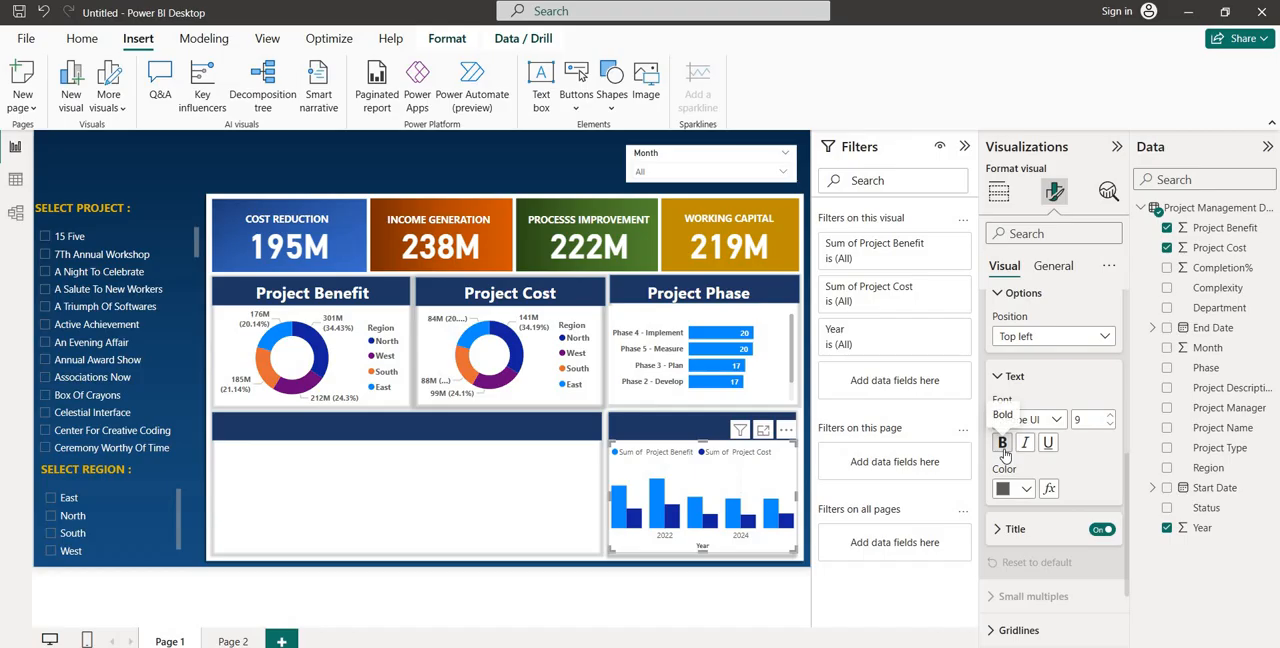
{"action": "left_click", "coordinate": [1003, 446]}
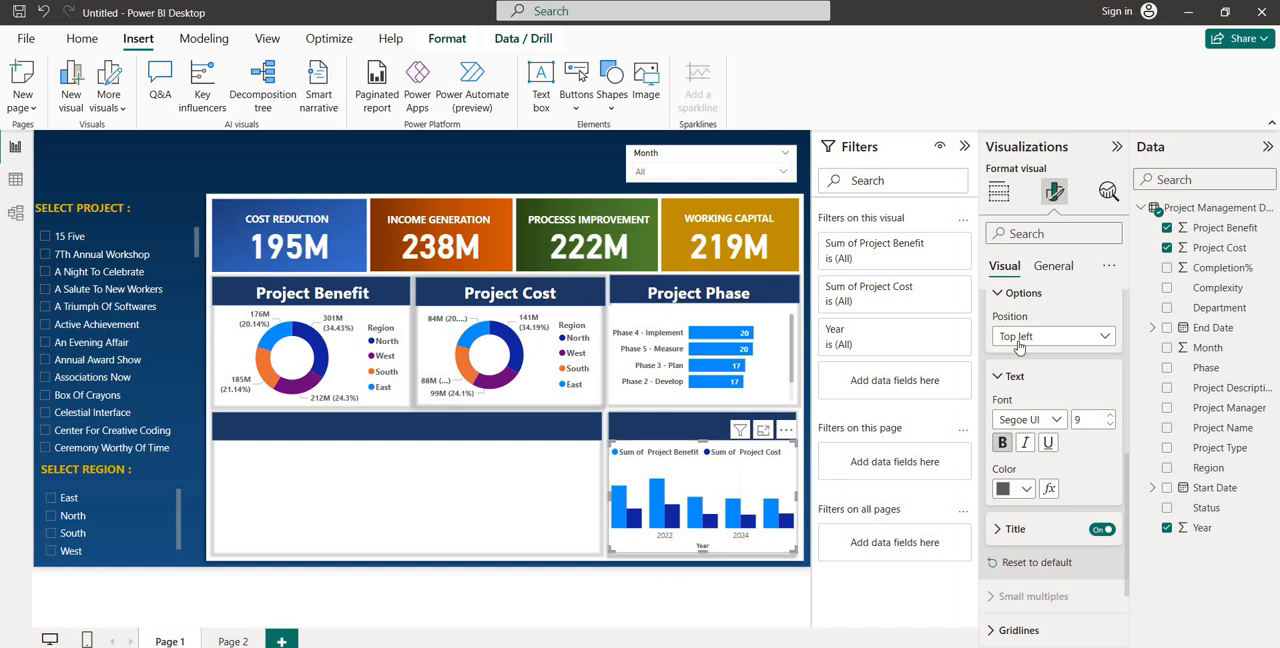
Turn off the column chart's X-axis title and make the X-axis values bold
{"action": "scroll", "coordinate": [1019, 340], "scroll_direction": "up", "scroll_amount": 3}
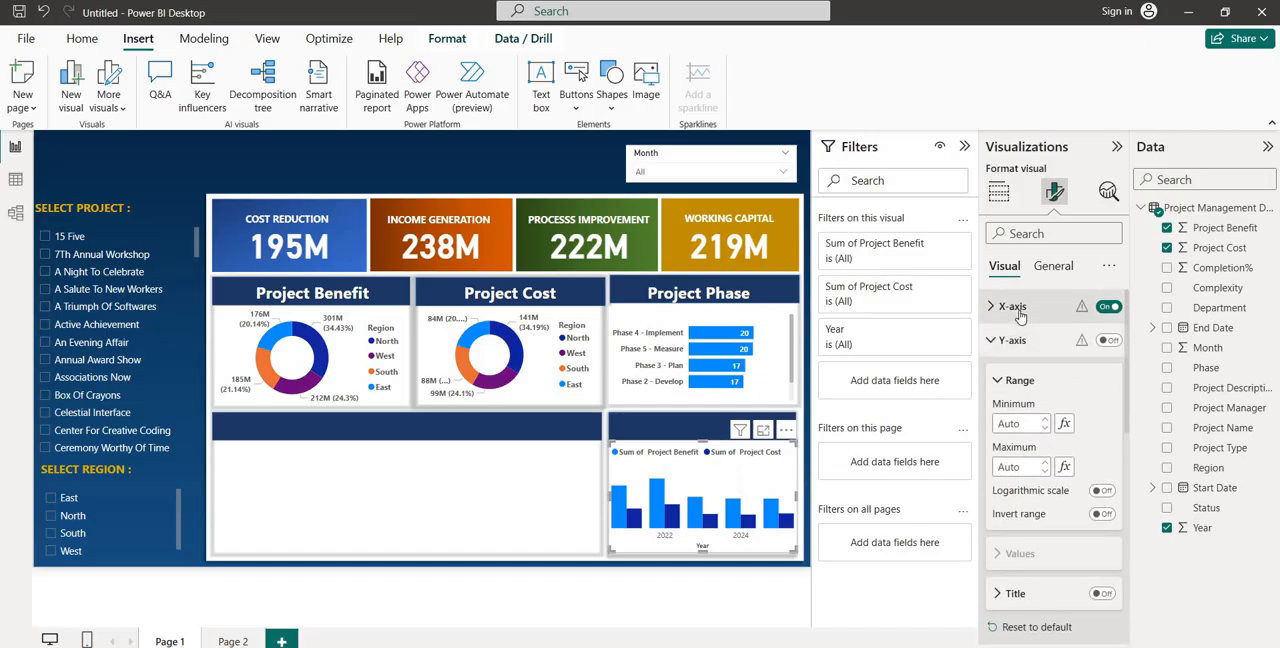
{"action": "left_click", "coordinate": [1012, 307]}
{"action": "left_click", "coordinate": [1101, 617]}
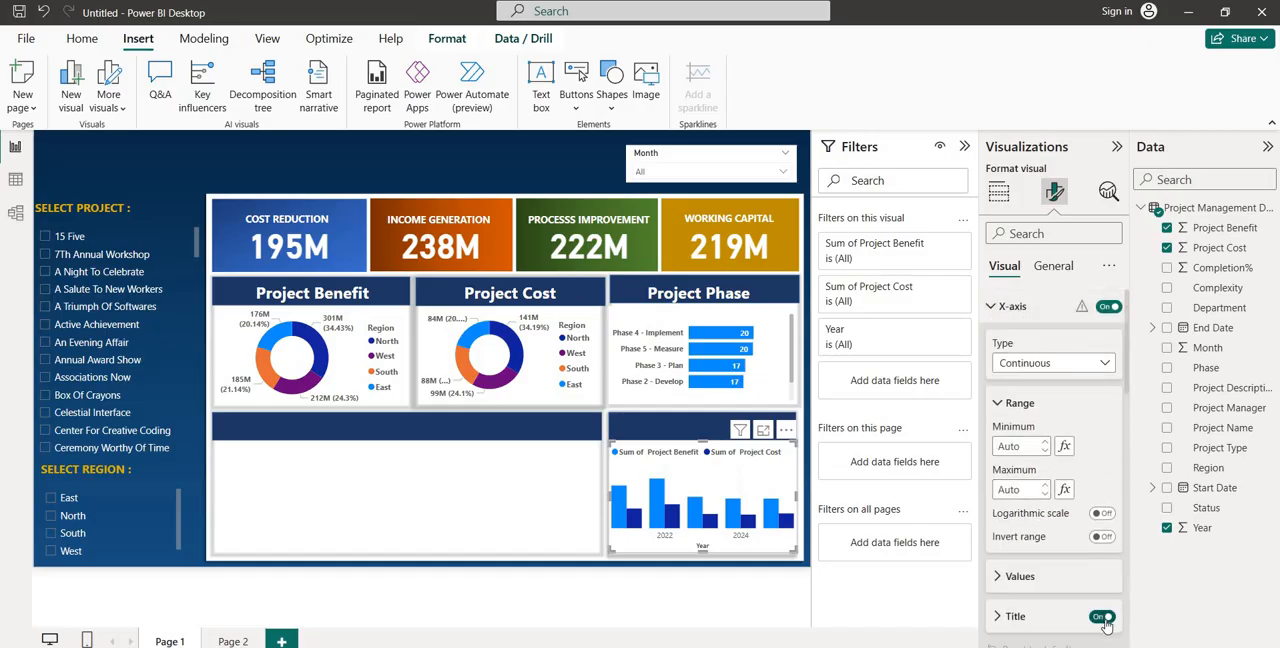
{"action": "left_click", "coordinate": [1101, 617]}
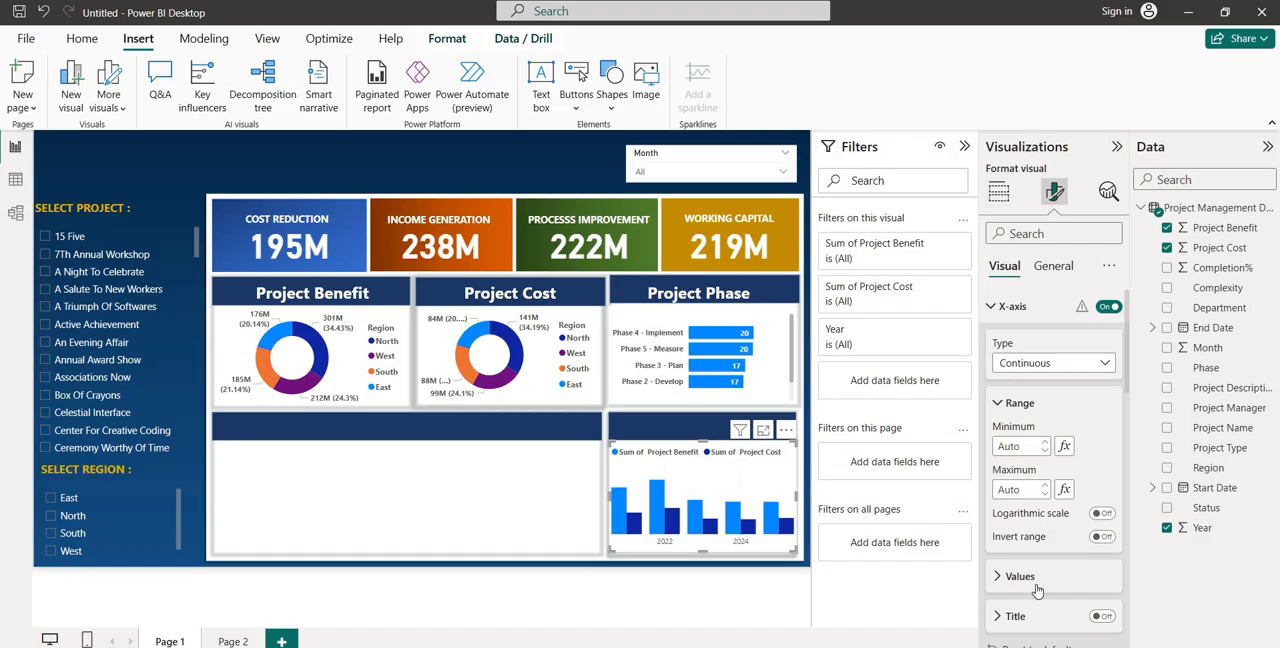
{"action": "left_click", "coordinate": [1020, 577]}
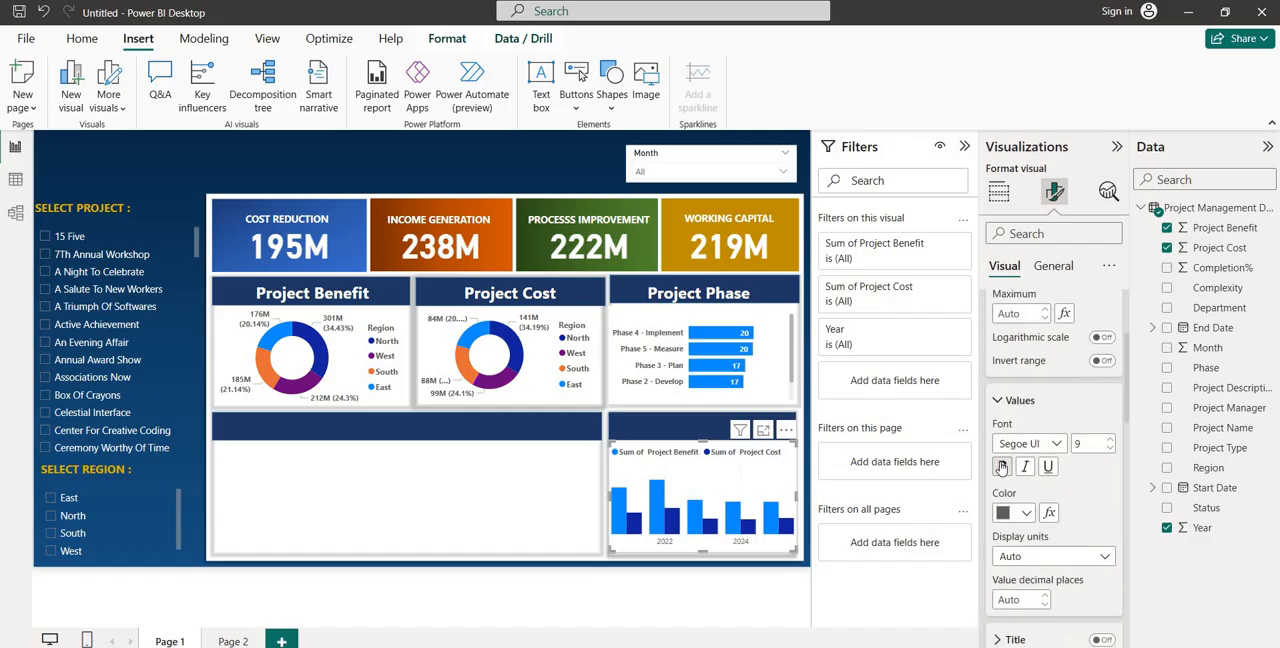
{"action": "left_click", "coordinate": [1001, 467]}
Duplicate the Project Phase title text box and place the copy on the header bar above the column chart
{"action": "left_click", "coordinate": [668, 285]}
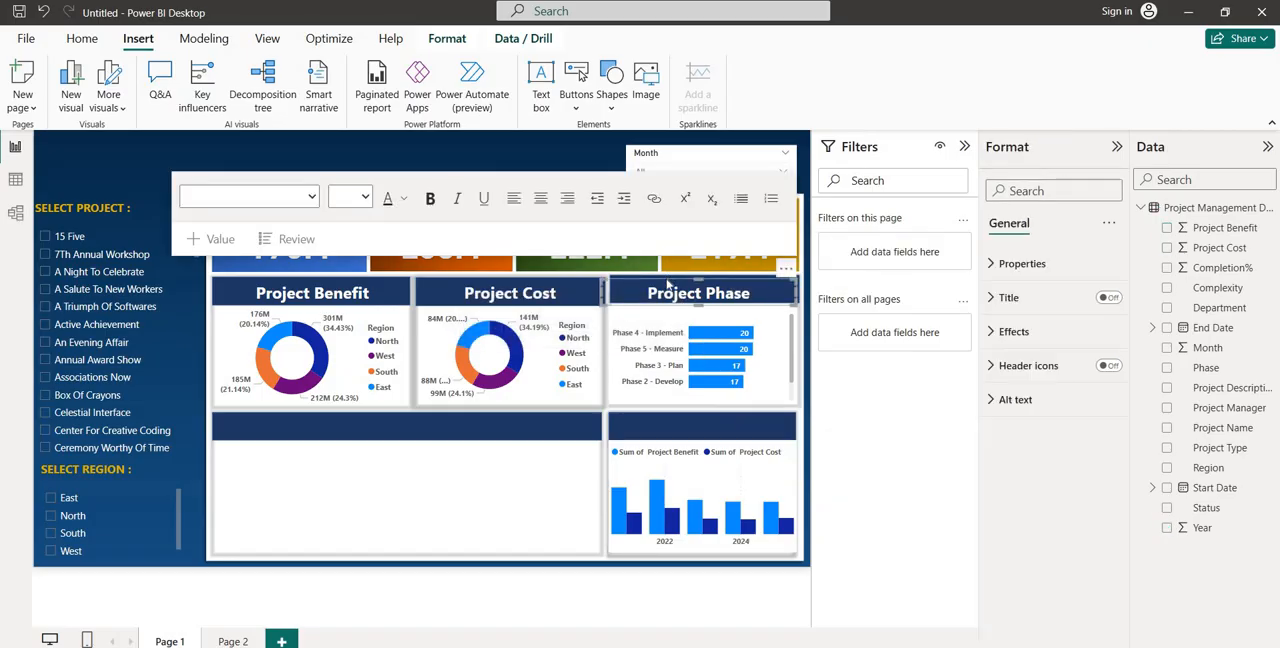
{"action": "key", "text": "ctrl+c"}
{"action": "key", "text": "ctrl+v"}
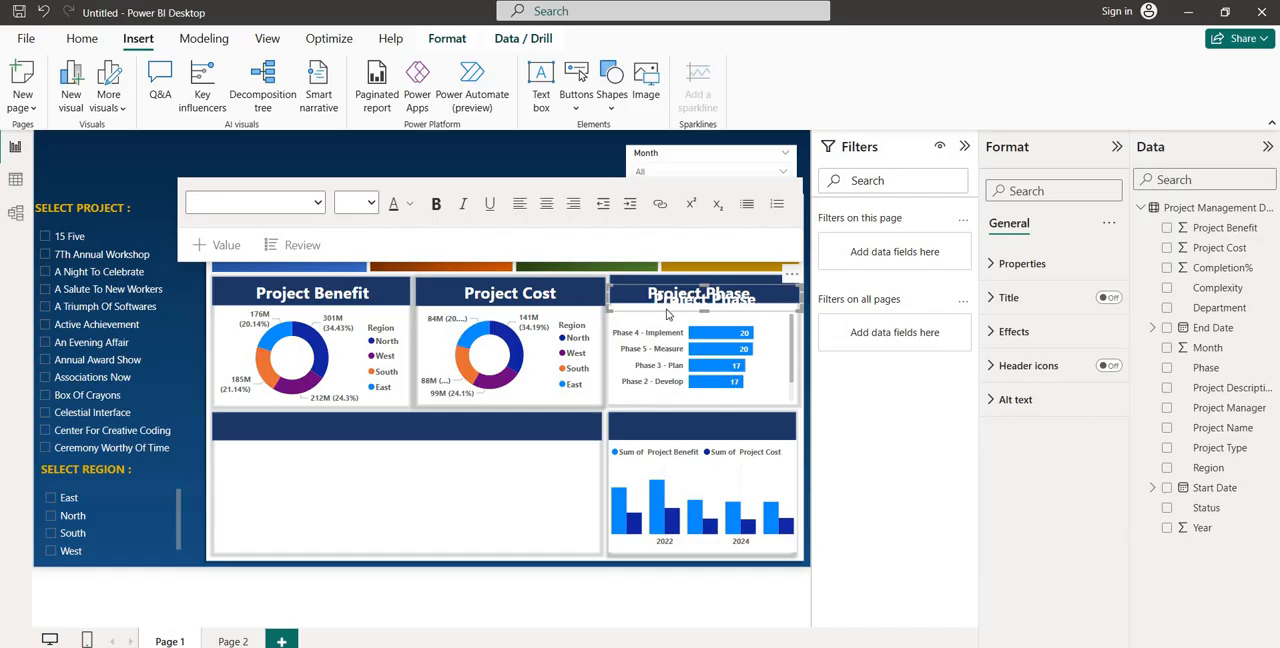
{"action": "left_click_drag", "start_coordinate": [668, 320], "coordinate": [661, 441]}
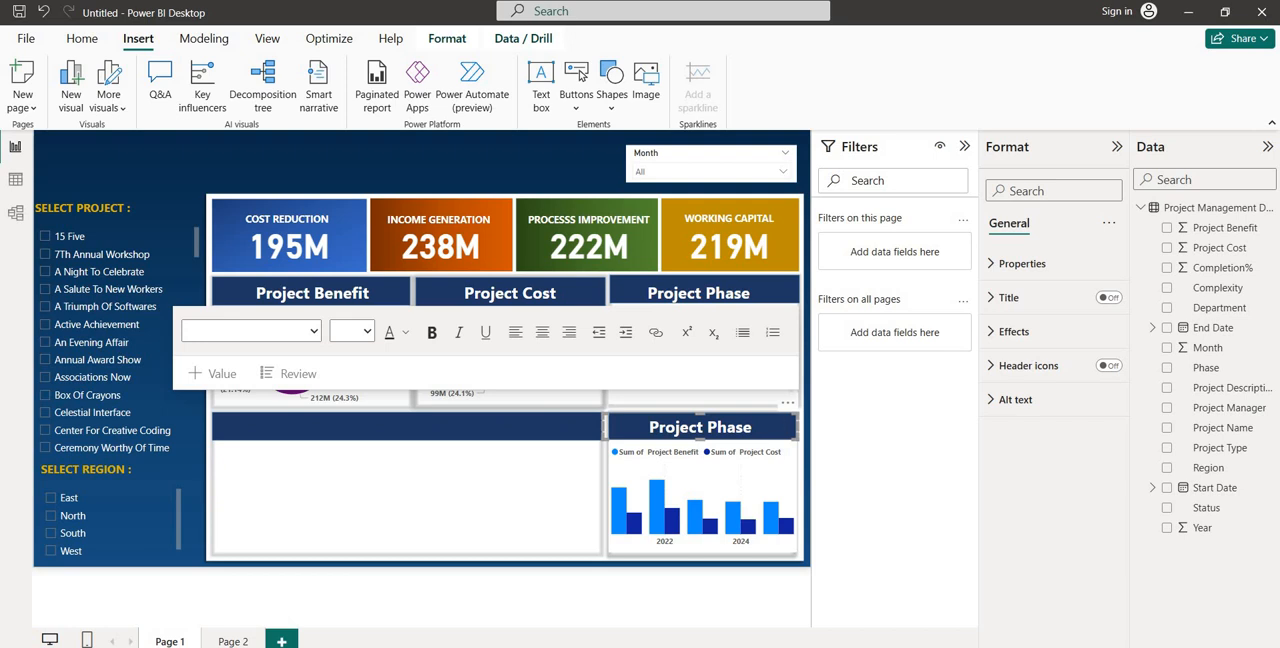
Change the copied title above the column chart to "Cost And Benefit"
{"action": "left_click", "coordinate": [752, 427]}
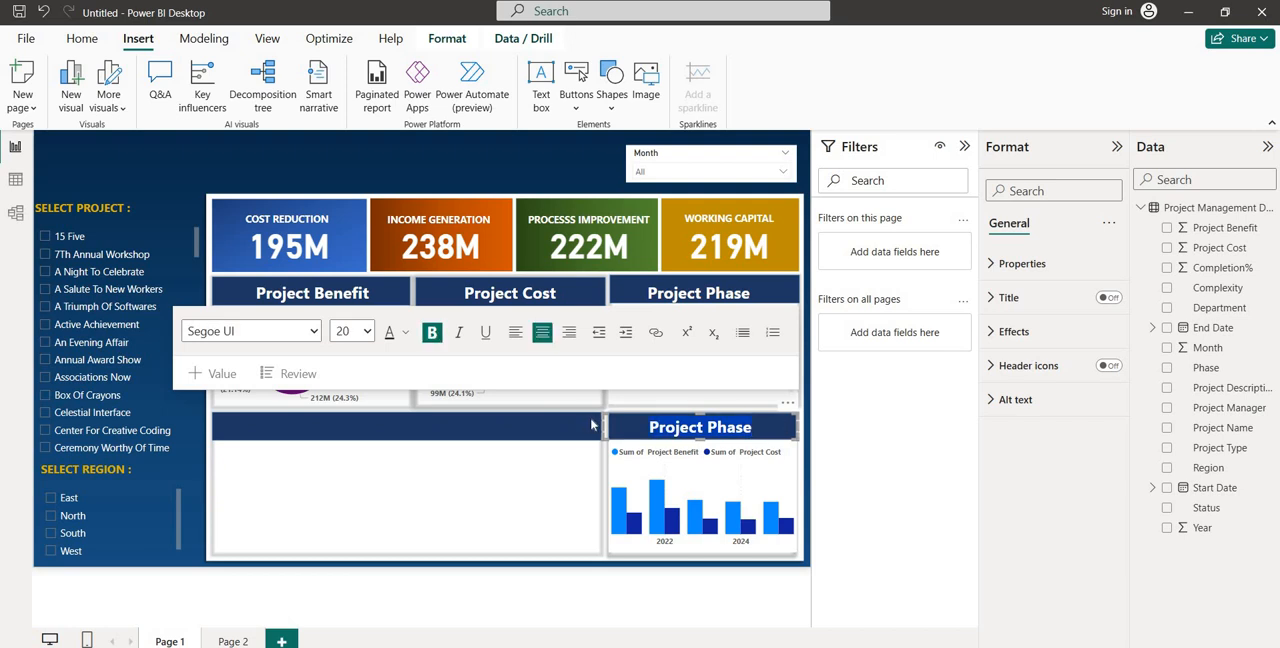
{"action": "type", "text": "Cost A"}
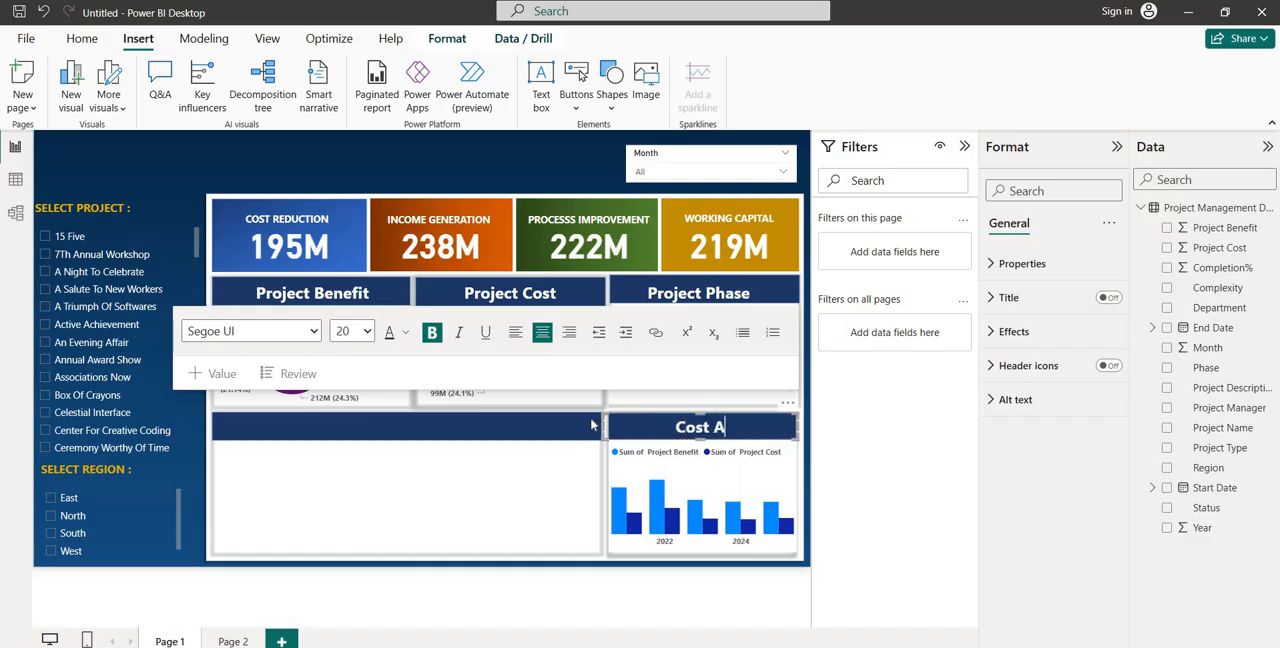
{"action": "type", "text": "nd Benefit"}
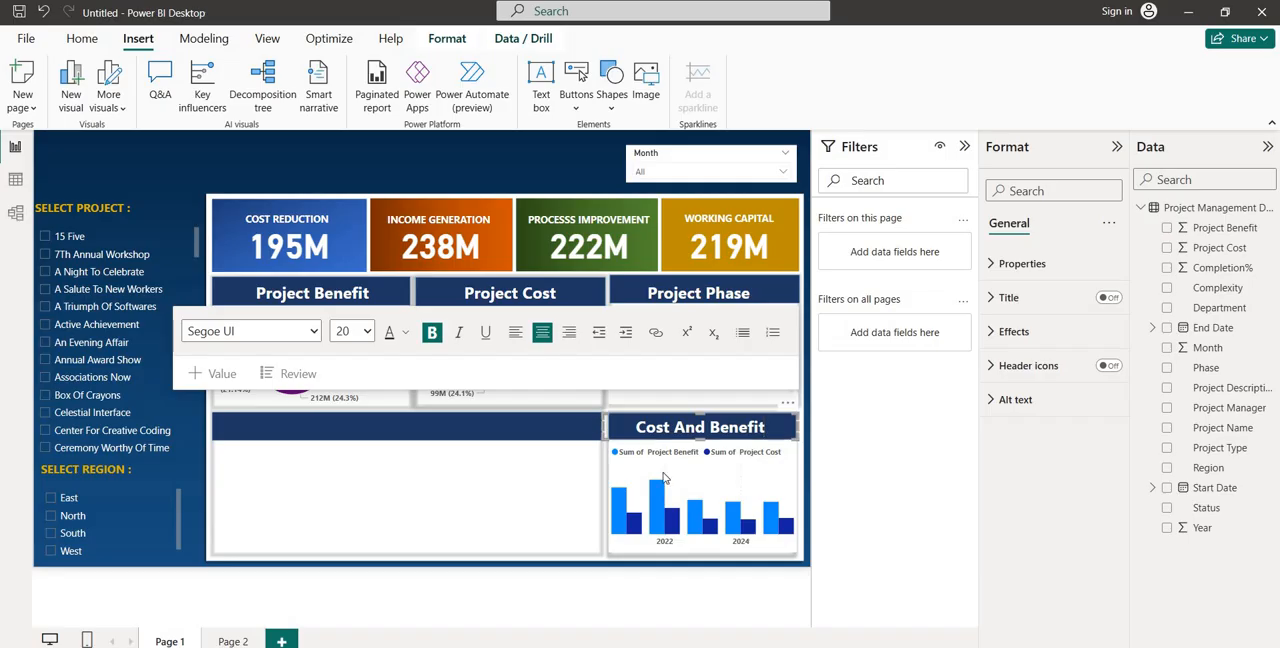
{"action": "left_click", "coordinate": [718, 483]}
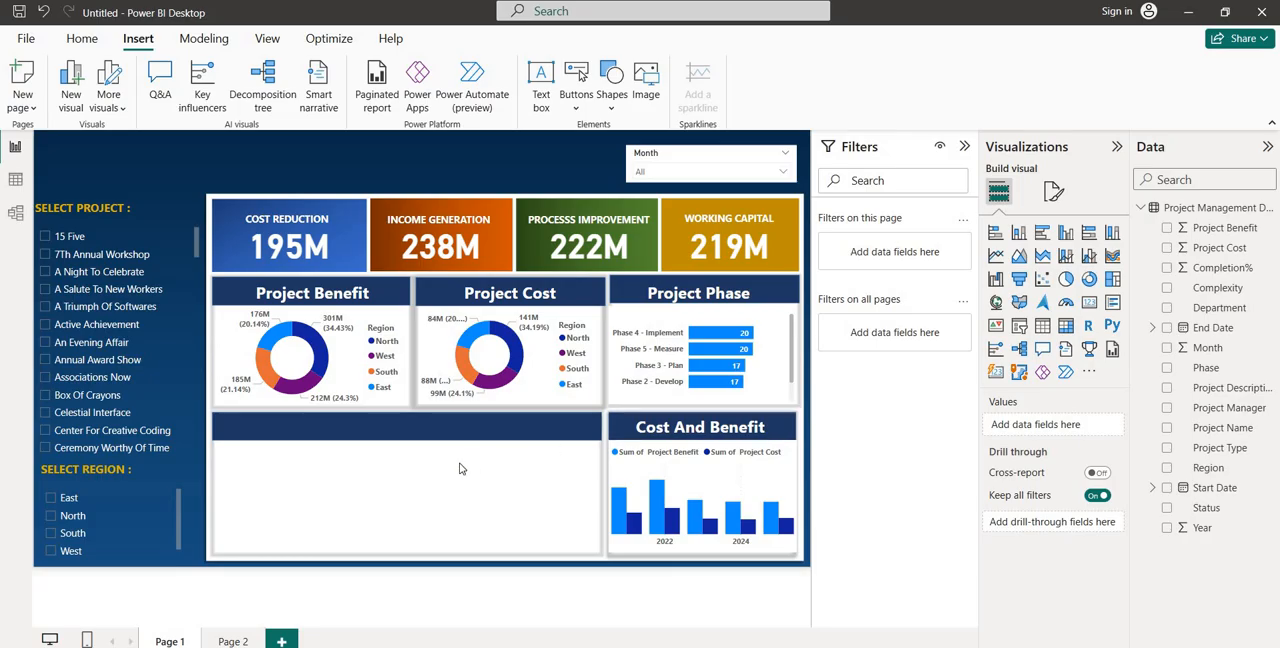
Insert a table visual and resize it to fill the empty panel beside the Cost And Benefit chart
{"action": "left_click", "coordinate": [1044, 327]}
{"action": "left_click_drag", "start_coordinate": [289, 484], "coordinate": [289, 447]}
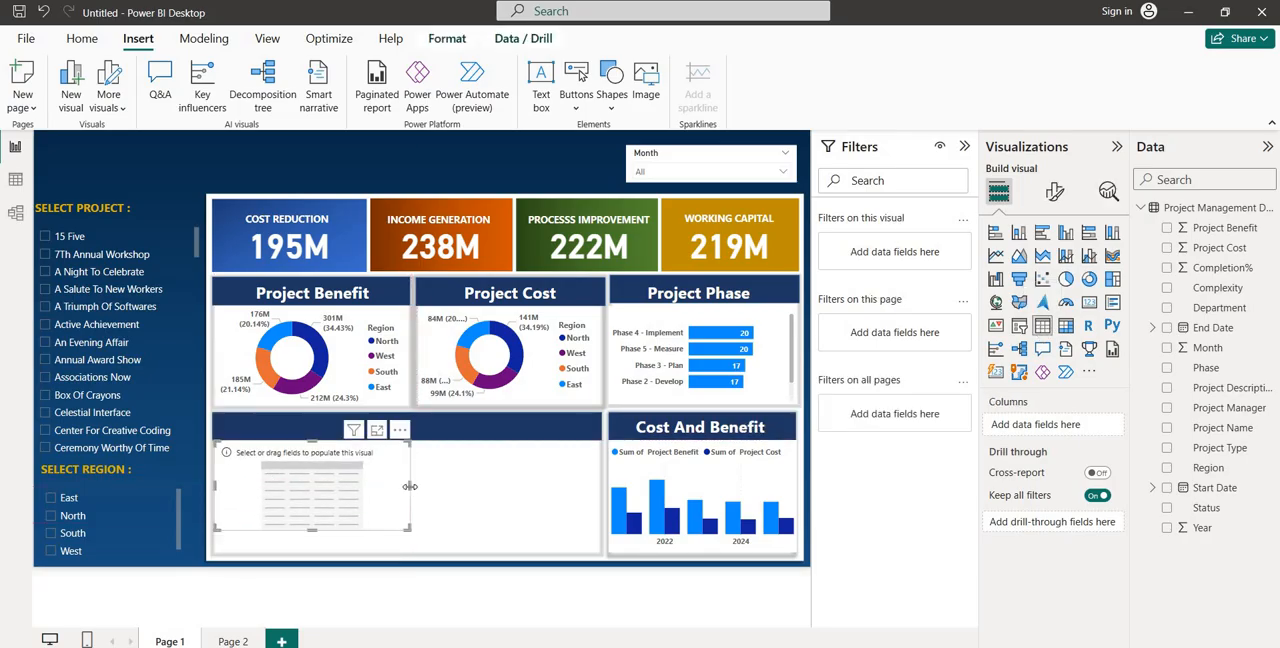
{"action": "left_click_drag", "start_coordinate": [408, 486], "coordinate": [601, 487]}
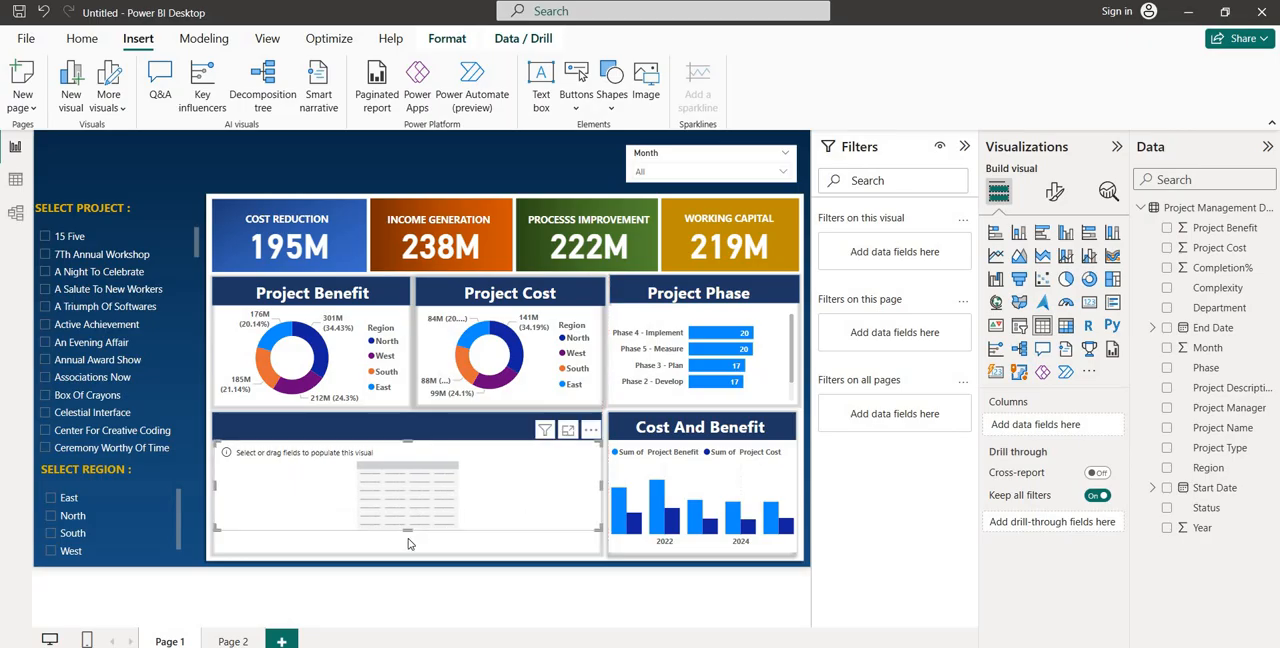
{"action": "left_click_drag", "start_coordinate": [408, 543], "coordinate": [410, 551]}
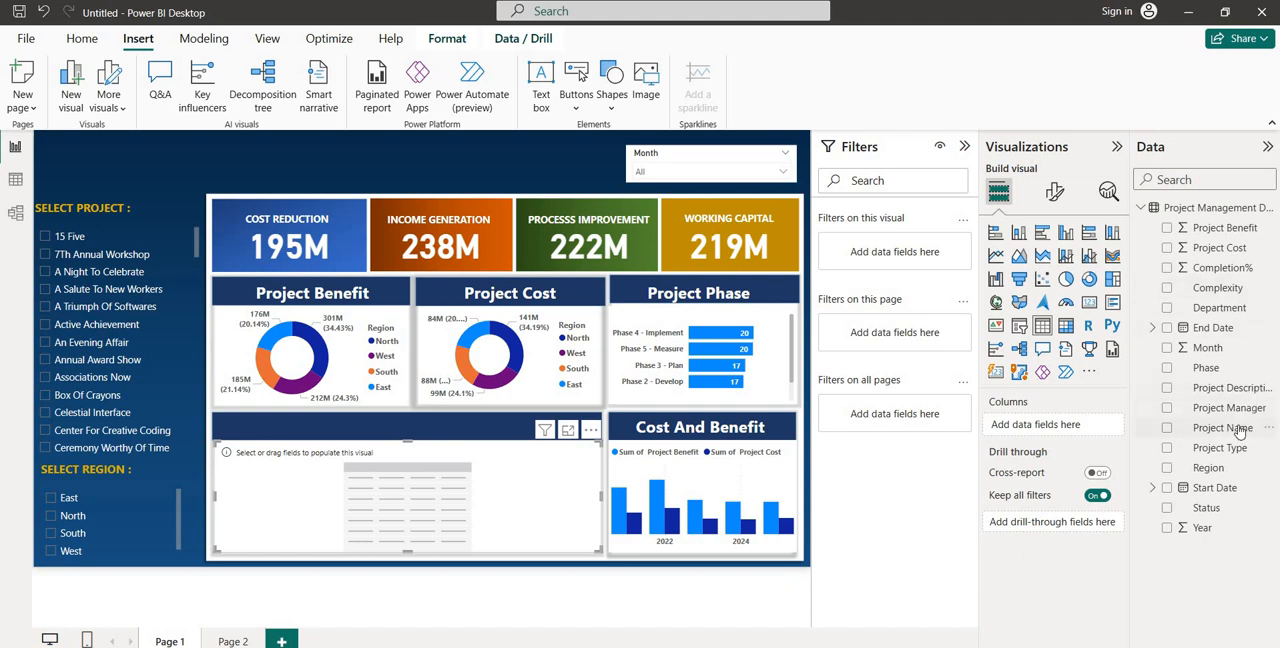
Add Project Name, Project Type, Status, Project Cost and Project Benefit as the table's columns
{"action": "left_click_drag", "start_coordinate": [1239, 430], "coordinate": [1078, 428]}
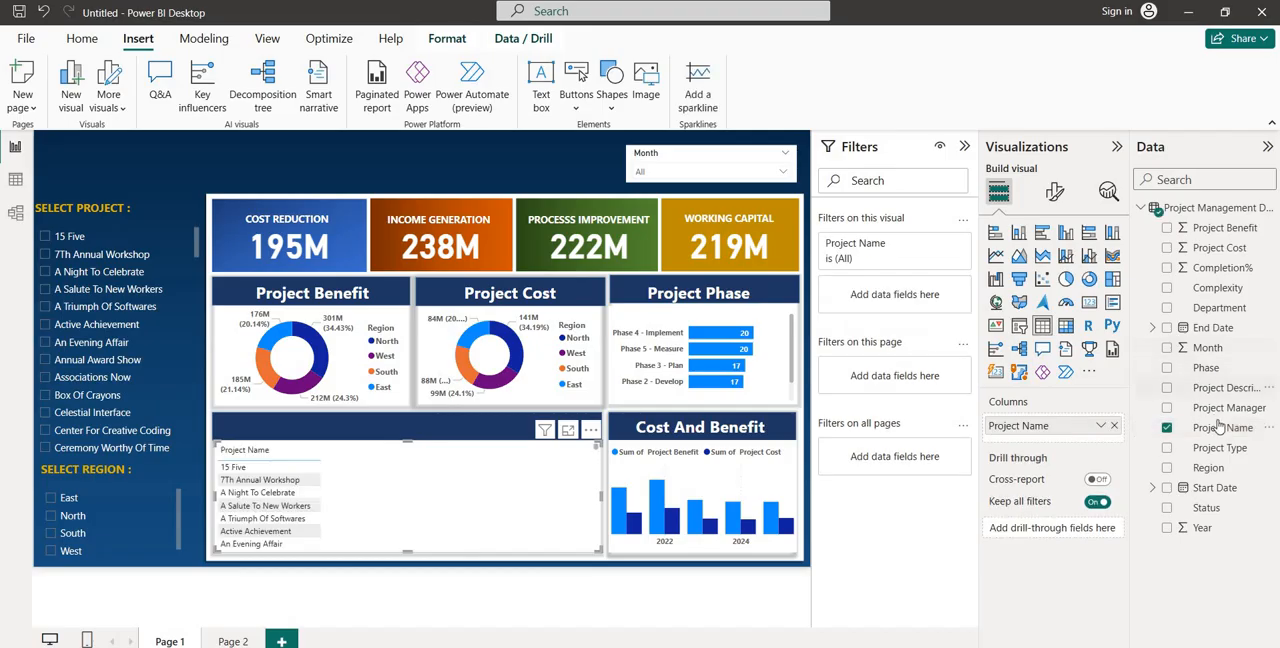
{"action": "left_click_drag", "start_coordinate": [1220, 455], "coordinate": [1060, 445]}
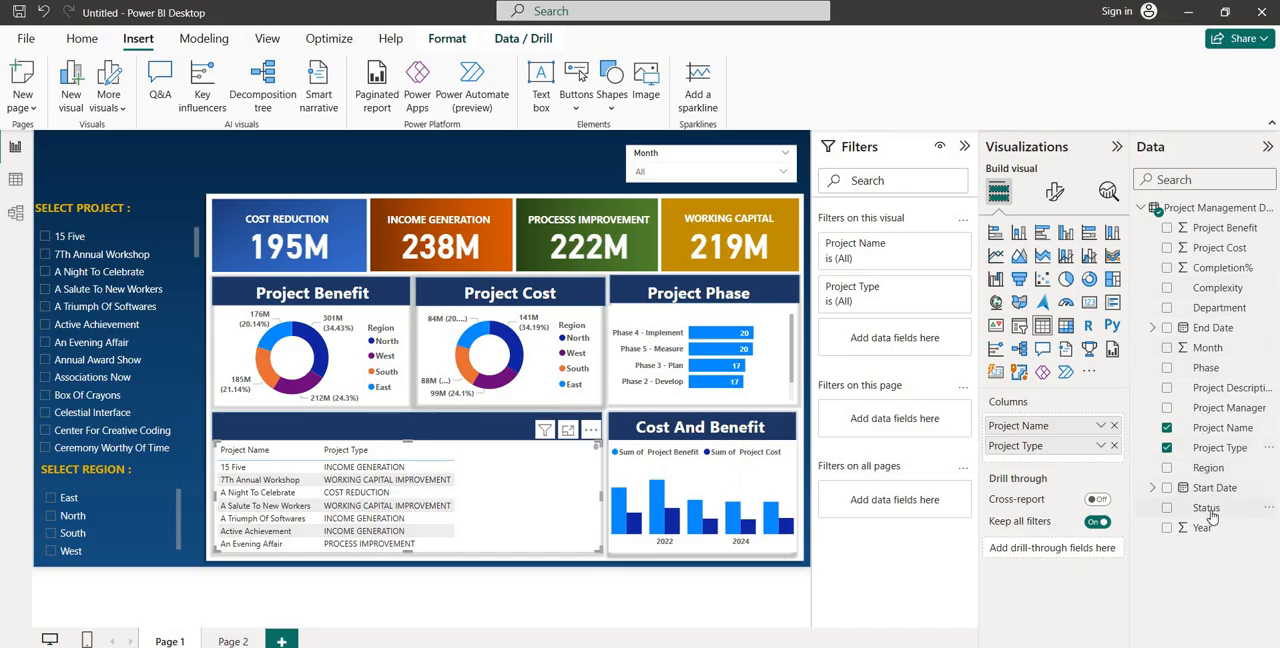
{"action": "left_click_drag", "start_coordinate": [1212, 515], "coordinate": [1058, 466]}
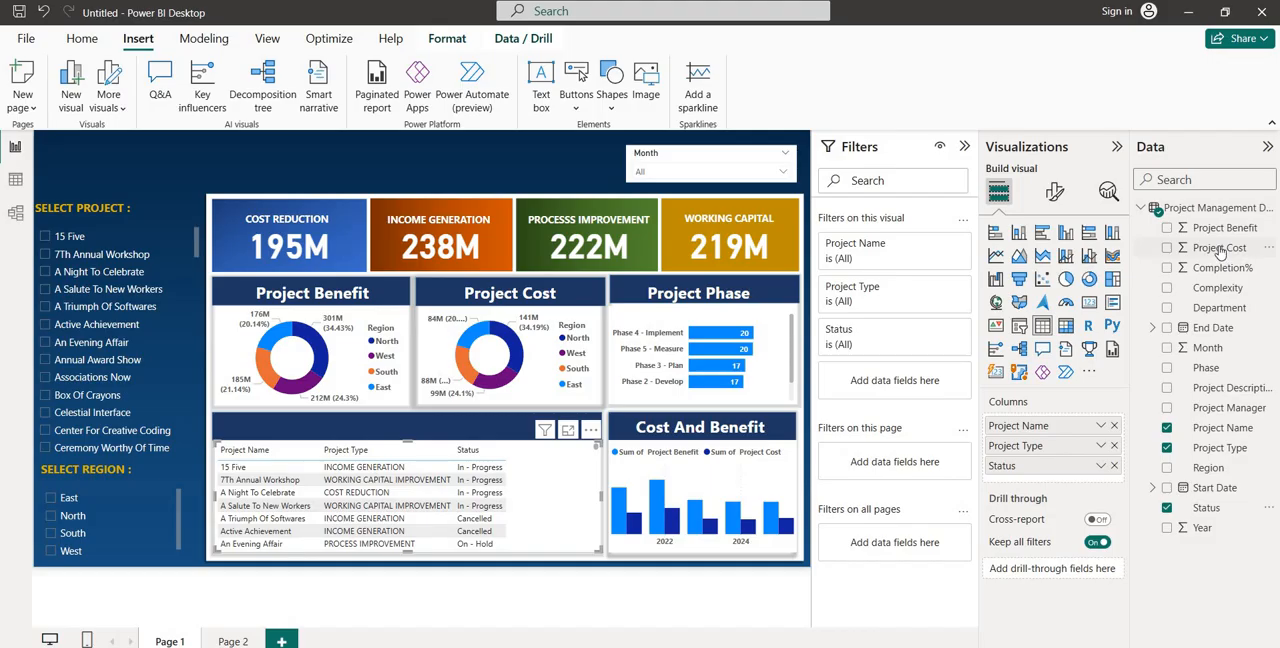
{"action": "left_click_drag", "start_coordinate": [1219, 251], "coordinate": [1070, 470]}
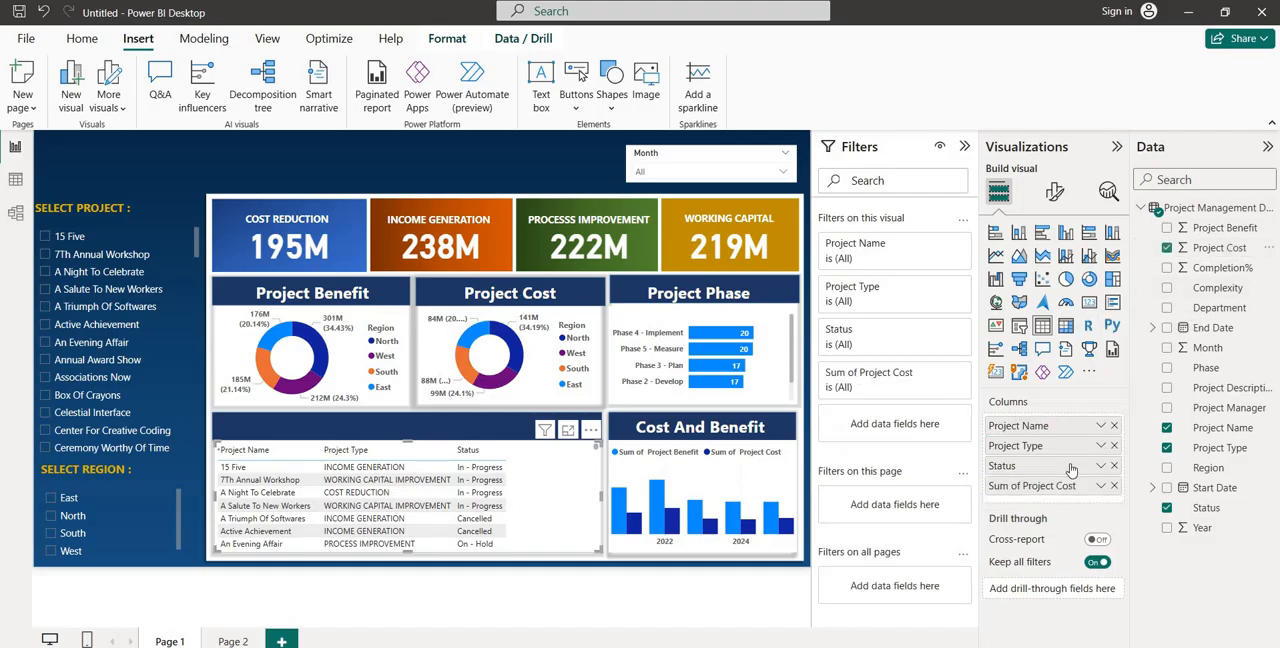
{"action": "left_click_drag", "start_coordinate": [1222, 228], "coordinate": [1072, 497]}
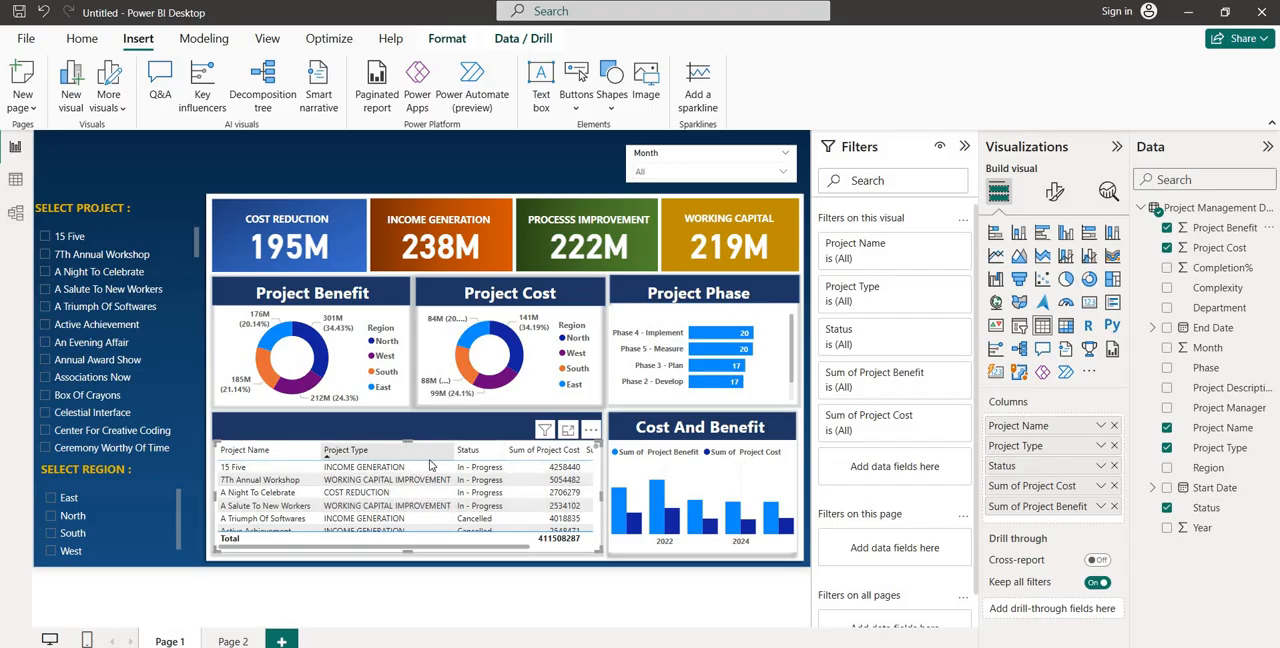
Format the table's column headers as bold at font size 8 and set its values to font size 8
{"action": "left_click", "coordinate": [1055, 193]}
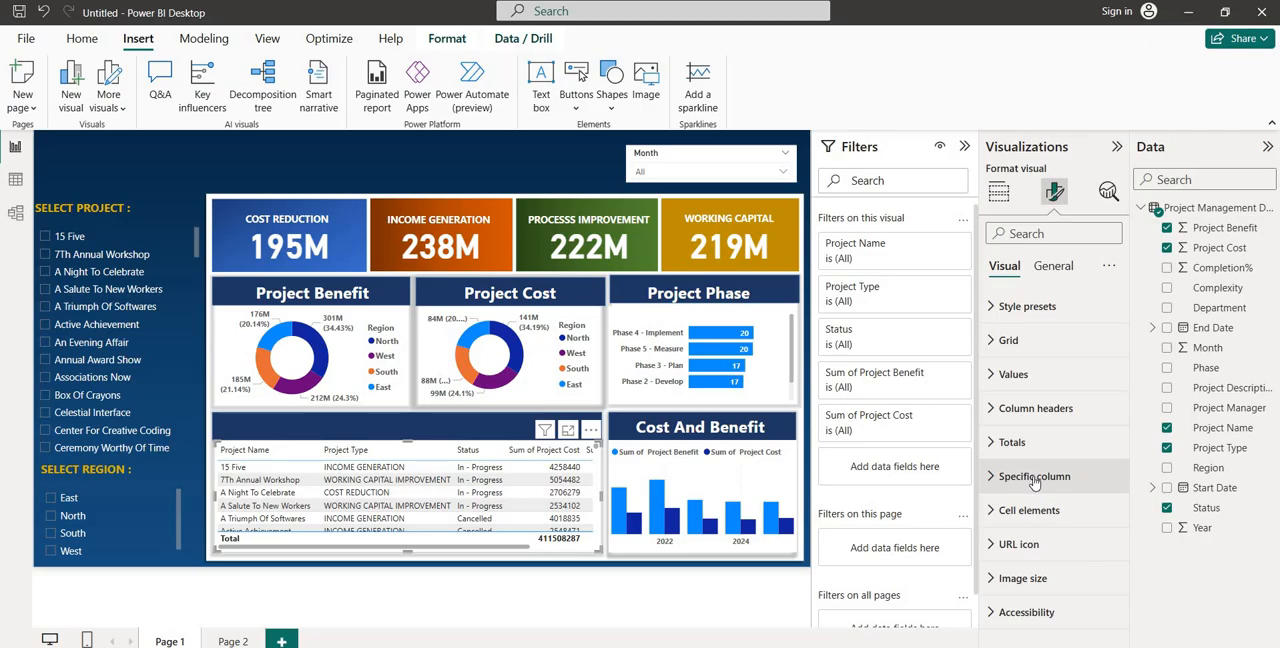
{"action": "left_click", "coordinate": [1020, 416]}
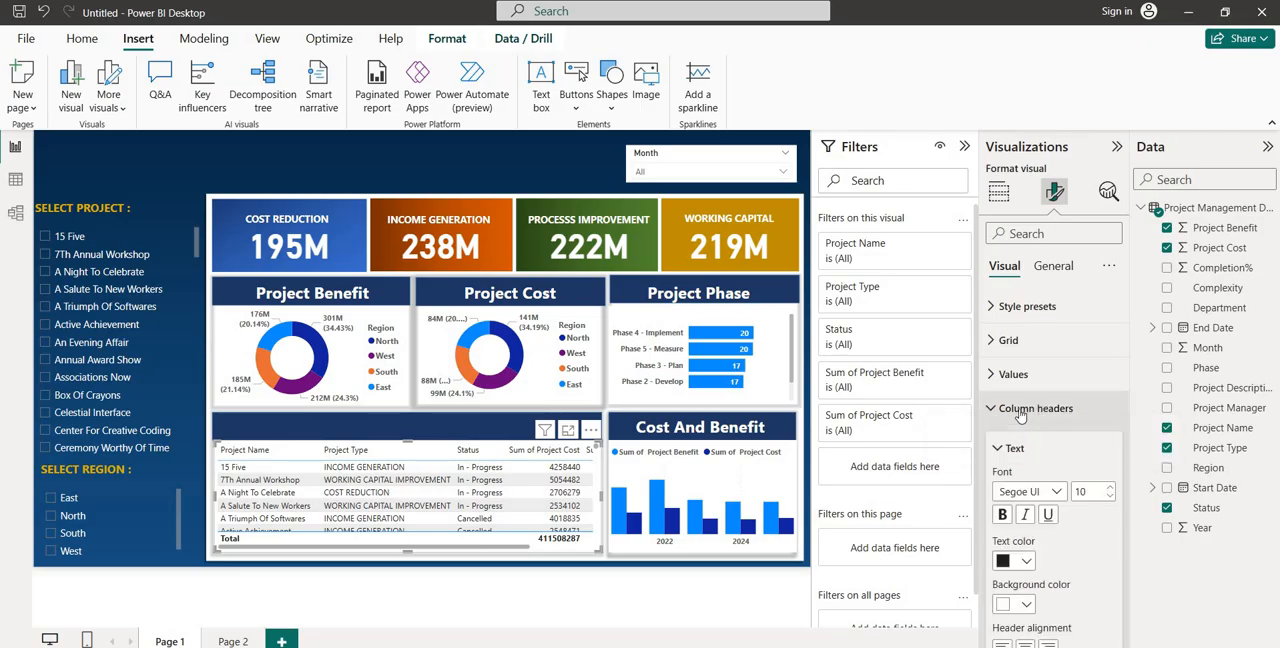
{"action": "left_click", "coordinate": [1110, 497]}
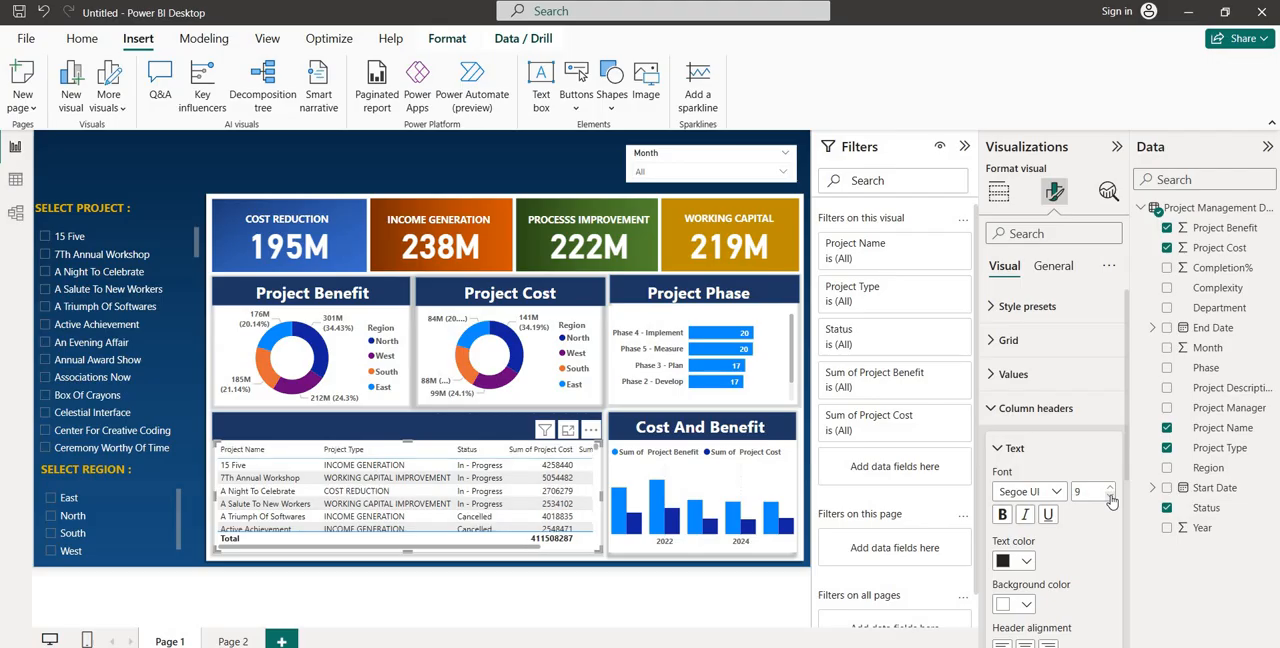
{"action": "left_click", "coordinate": [1110, 497]}
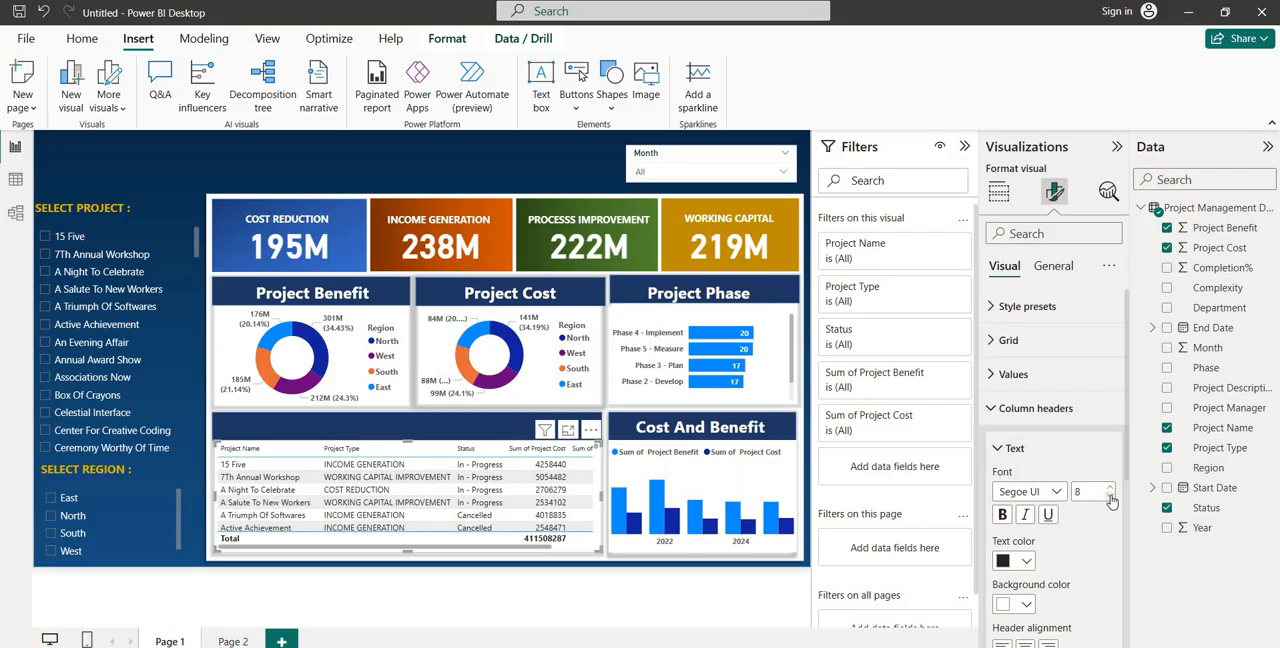
{"action": "left_click", "coordinate": [1000, 514]}
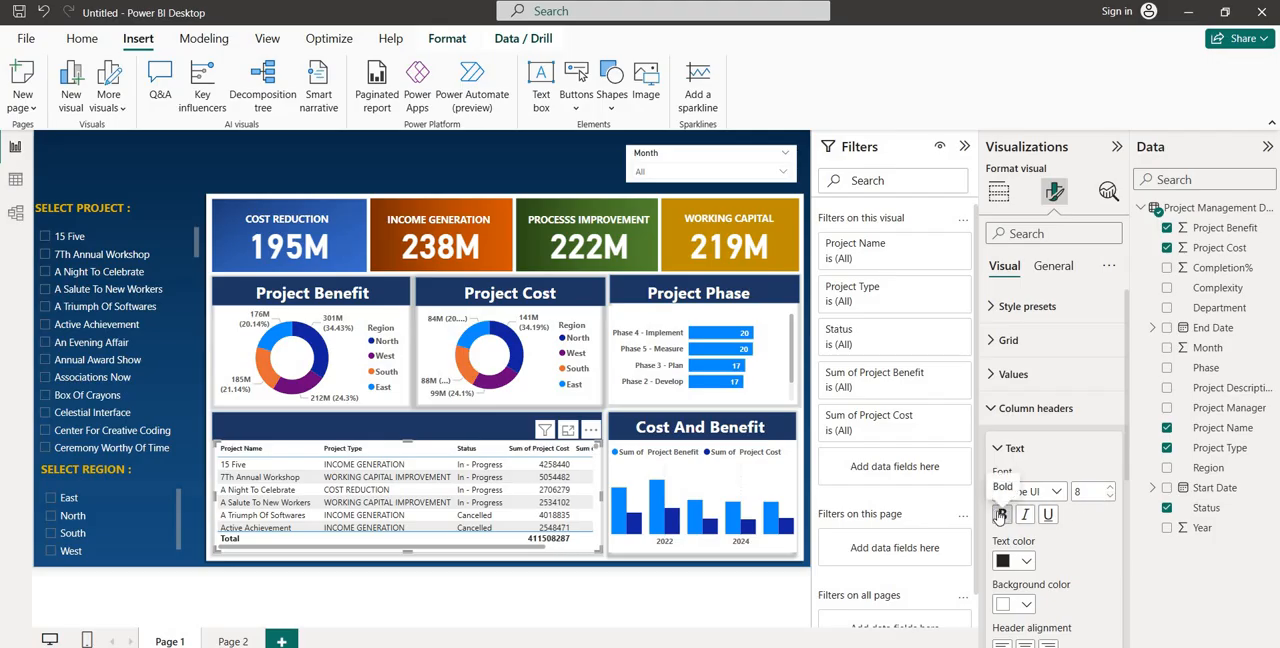
{"action": "left_click", "coordinate": [1005, 376]}
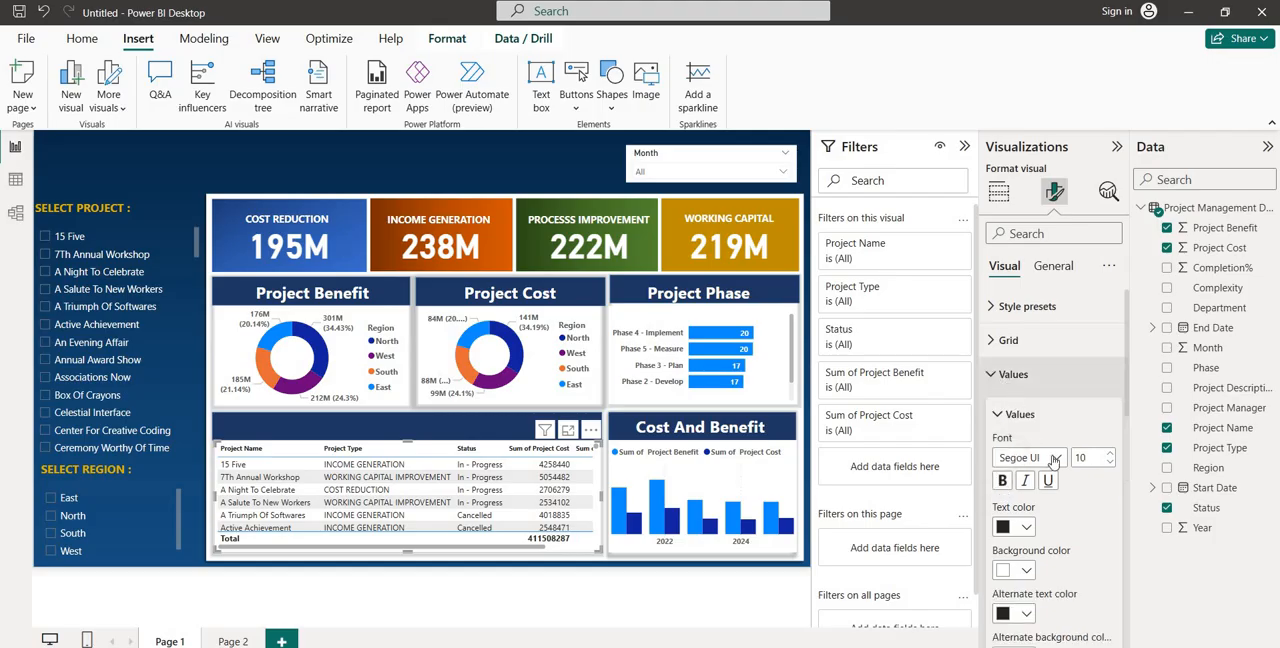
{"action": "left_click", "coordinate": [1110, 465]}
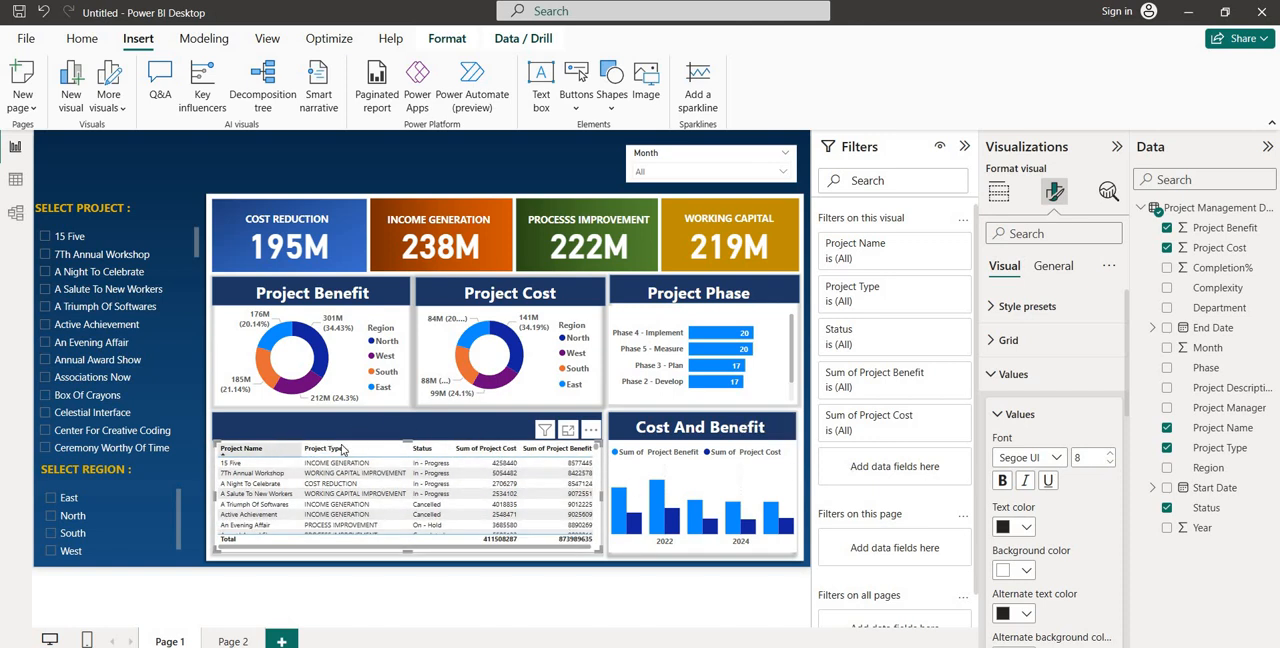
Try the Bold header and Alternating rows style presets on the table and apply Flashy rows
{"action": "left_click", "coordinate": [1043, 312]}
{"action": "left_click", "coordinate": [1048, 350]}
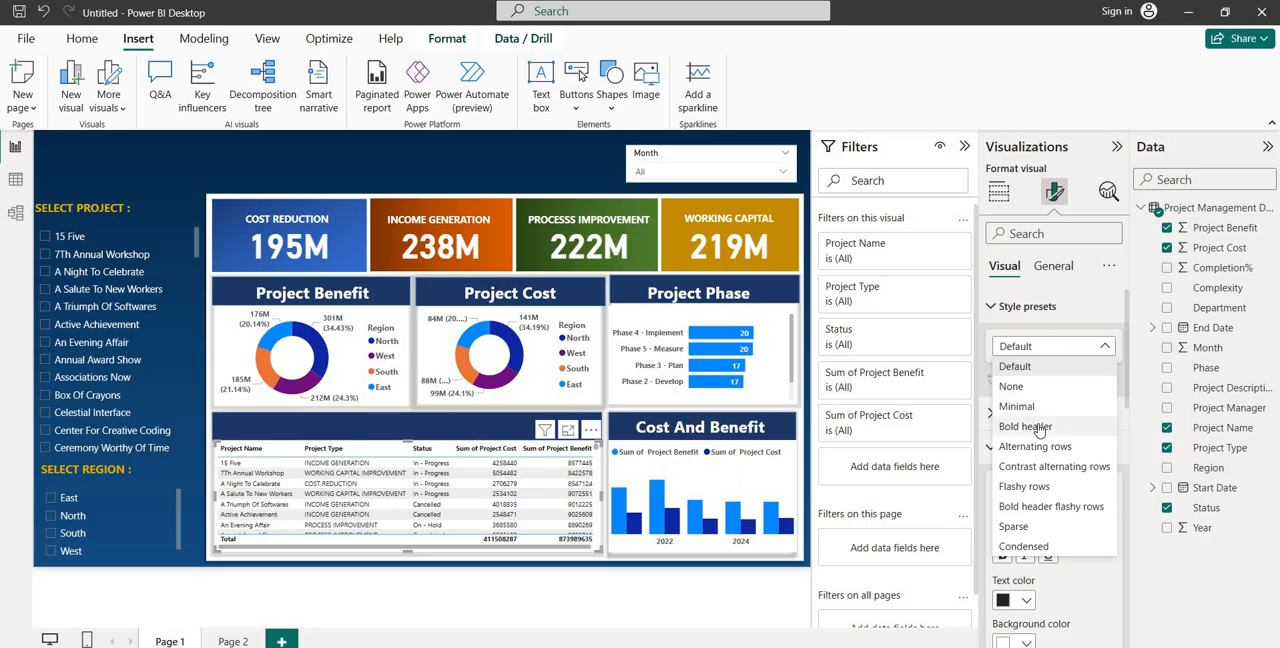
{"action": "left_click", "coordinate": [1039, 430]}
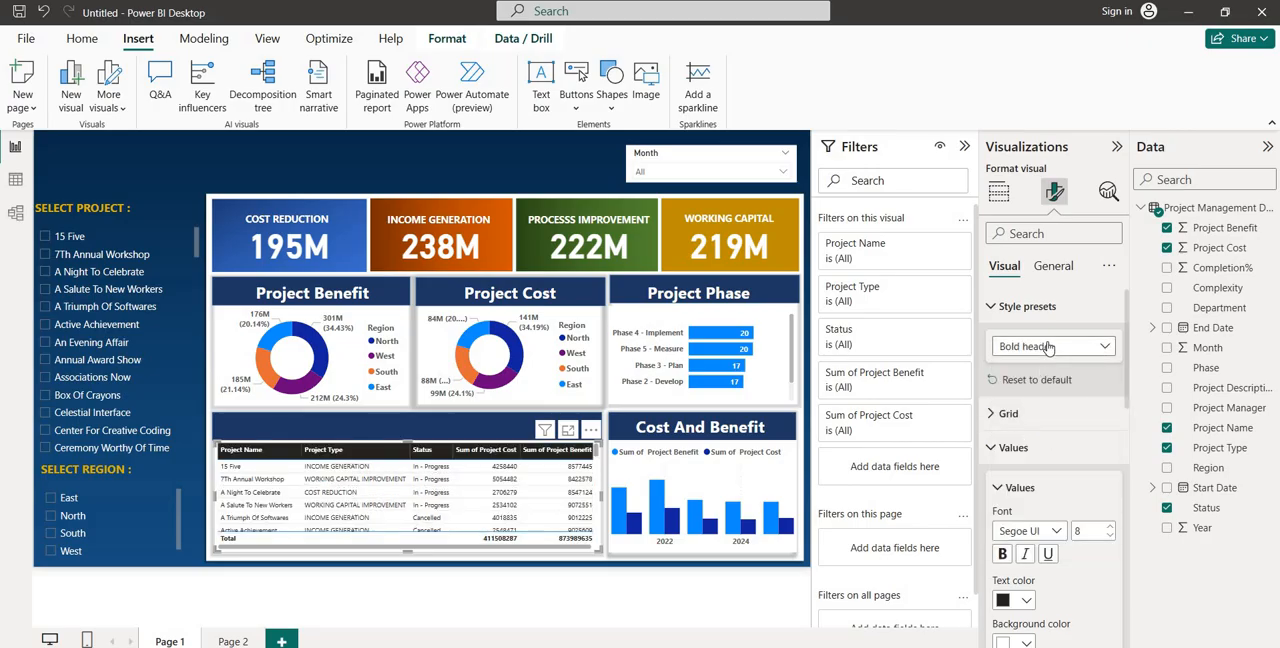
{"action": "left_click", "coordinate": [1048, 347]}
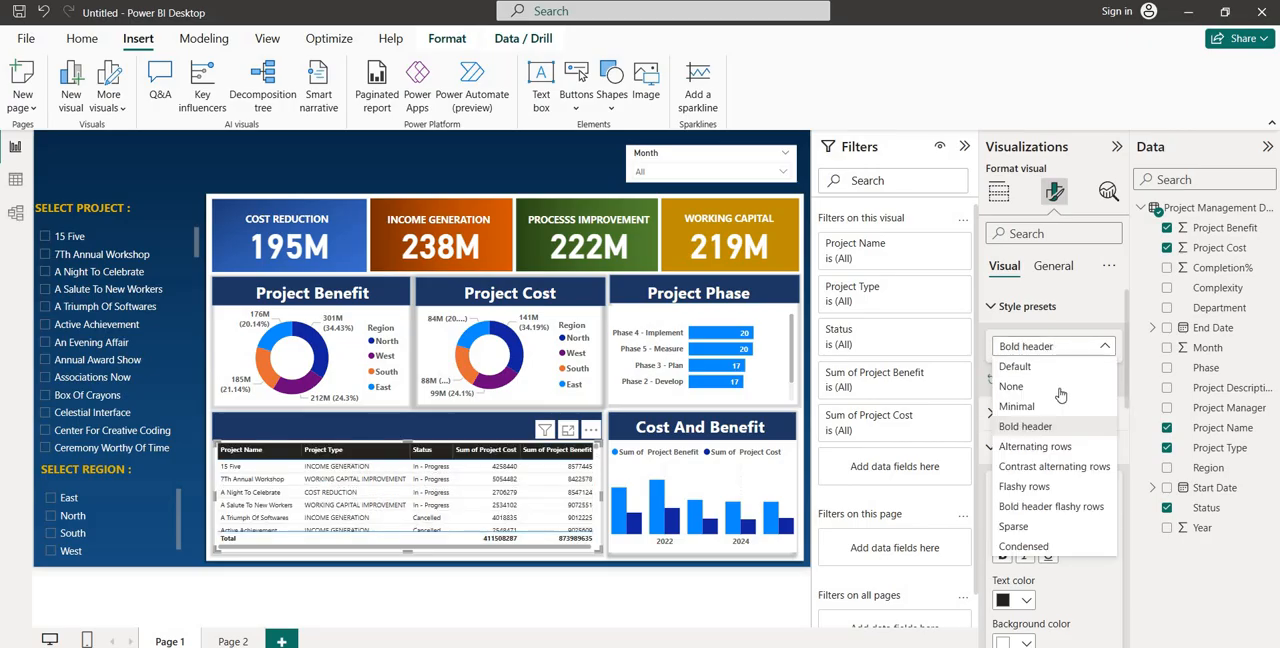
{"action": "left_click", "coordinate": [1035, 447]}
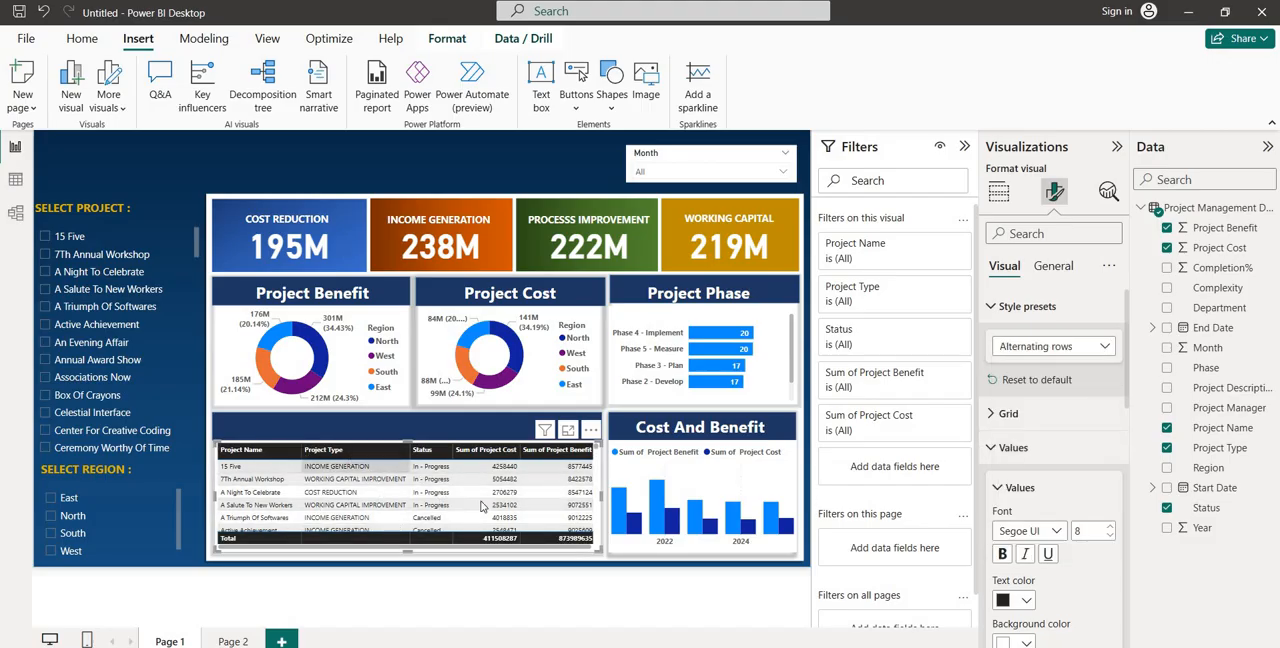
{"action": "left_click", "coordinate": [1073, 349]}
{"action": "left_click", "coordinate": [1022, 491]}
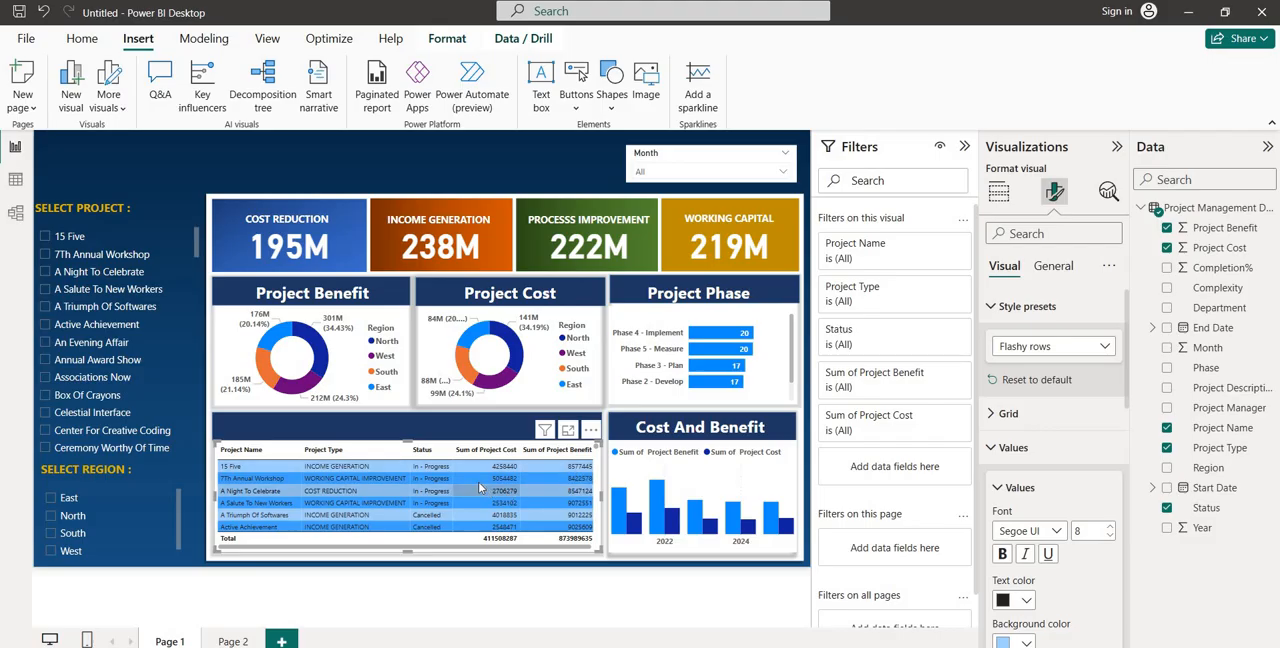
Compare the style presets on the project details table and apply Alternating rows
{"action": "left_click", "coordinate": [1081, 349]}
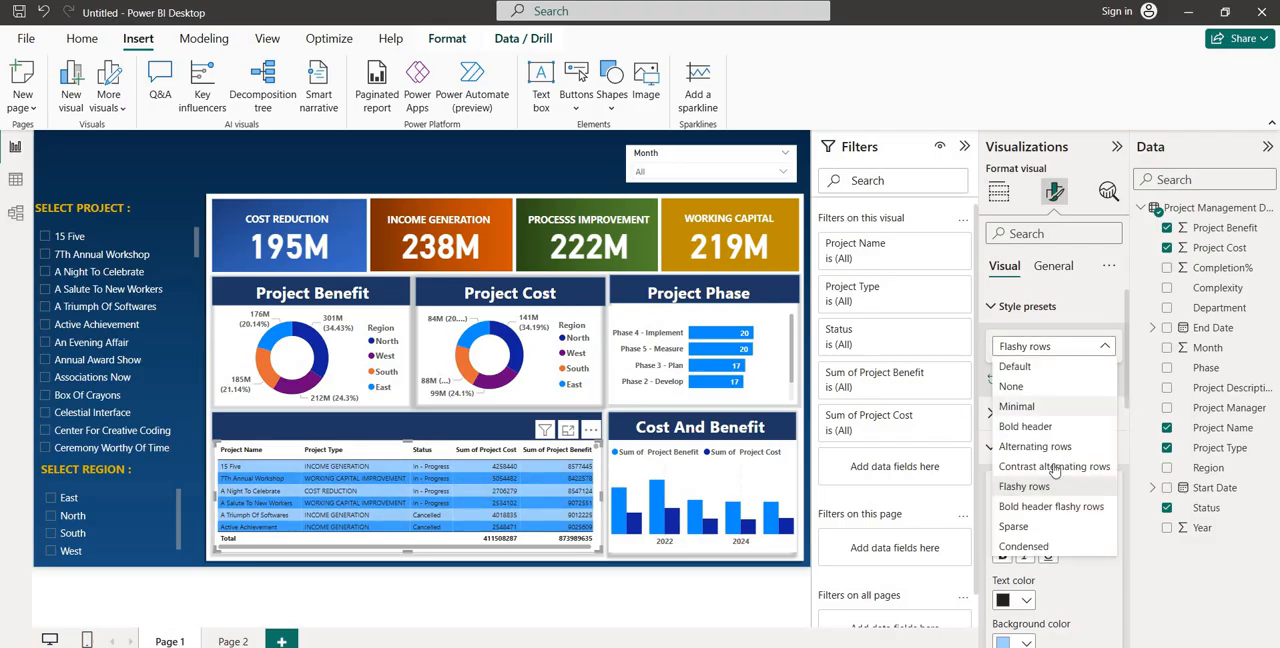
{"action": "left_click", "coordinate": [1036, 529]}
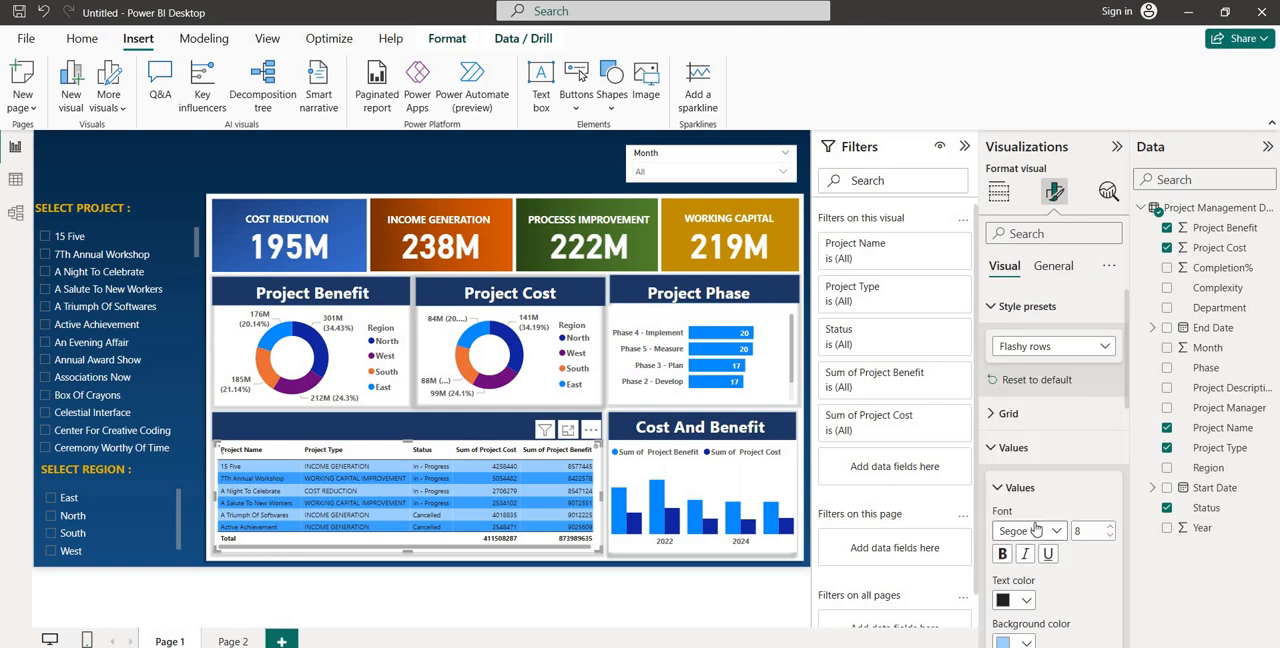
{"action": "left_click", "coordinate": [1056, 350]}
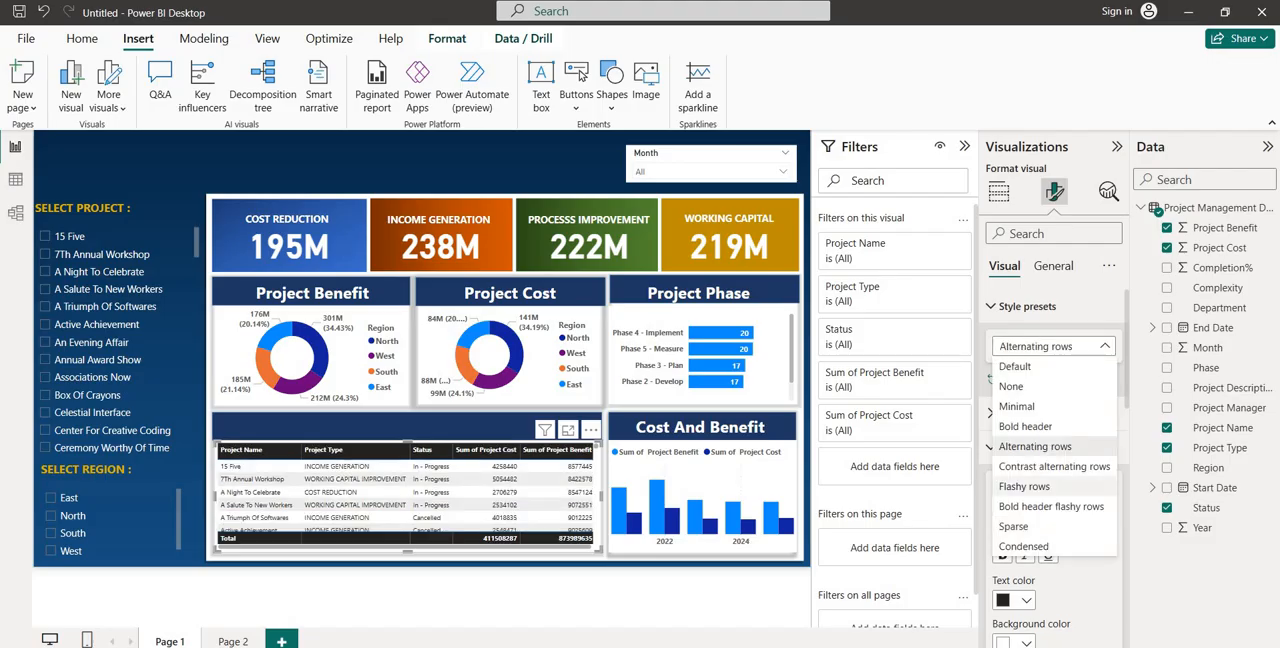
{"action": "left_click", "coordinate": [1026, 487]}
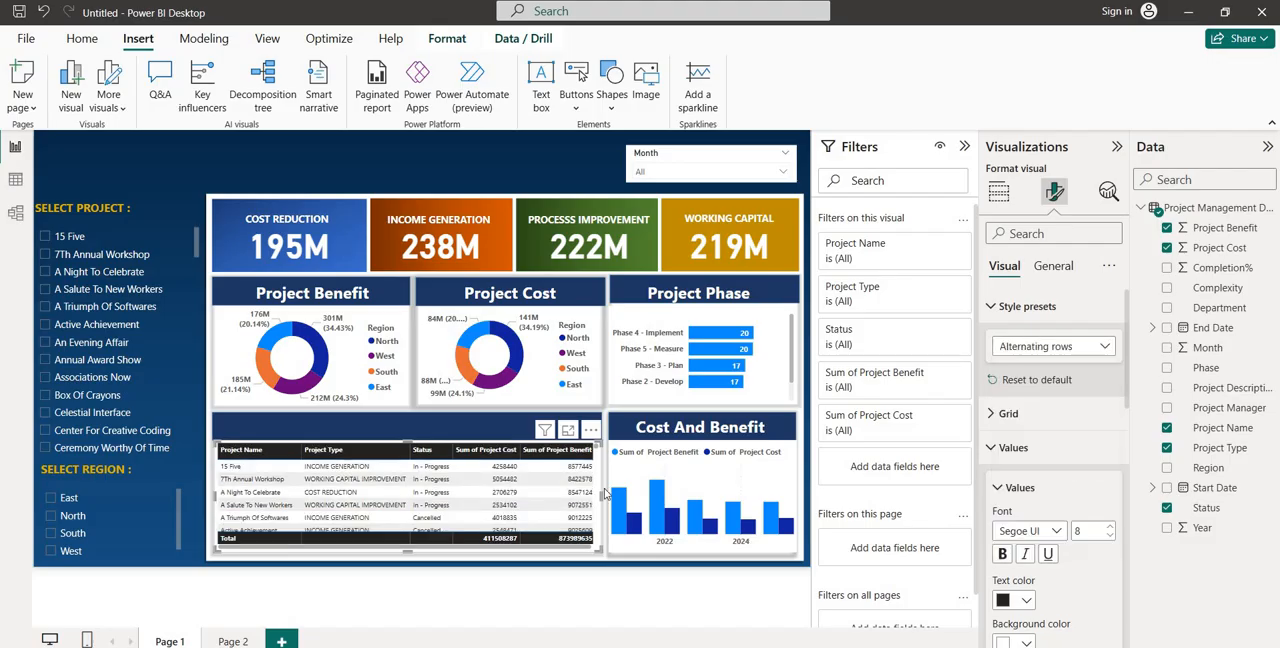
{"action": "left_click", "coordinate": [1070, 350]}
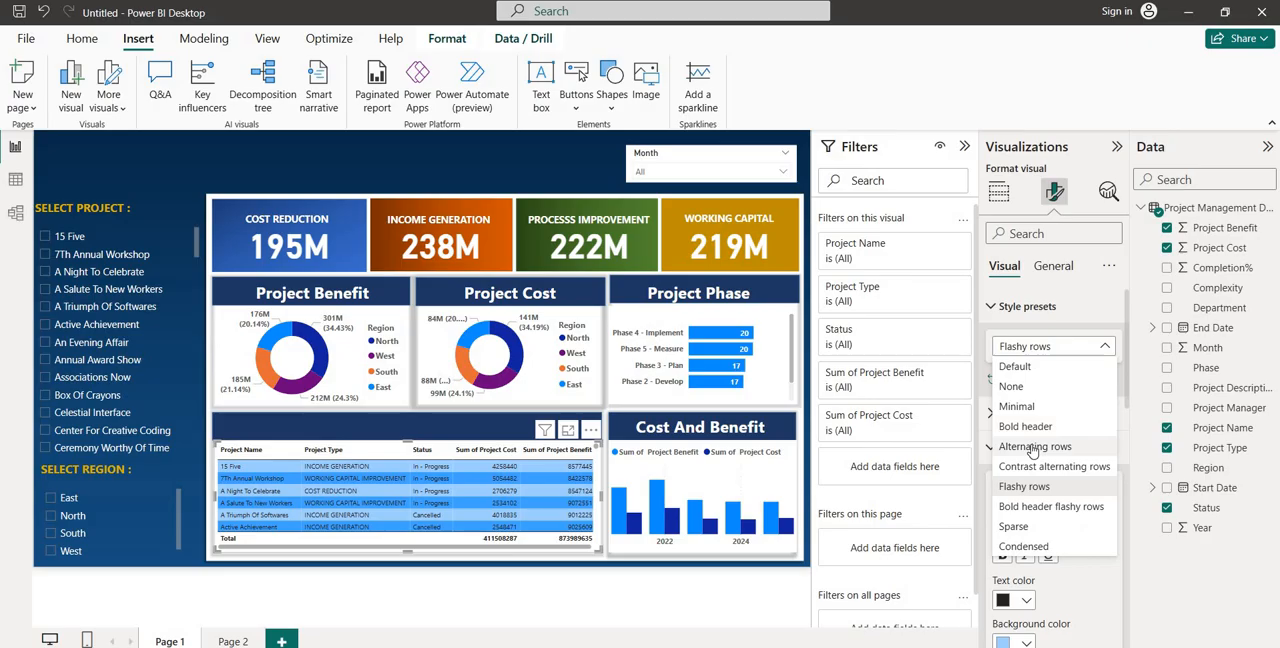
{"action": "left_click", "coordinate": [1033, 447]}
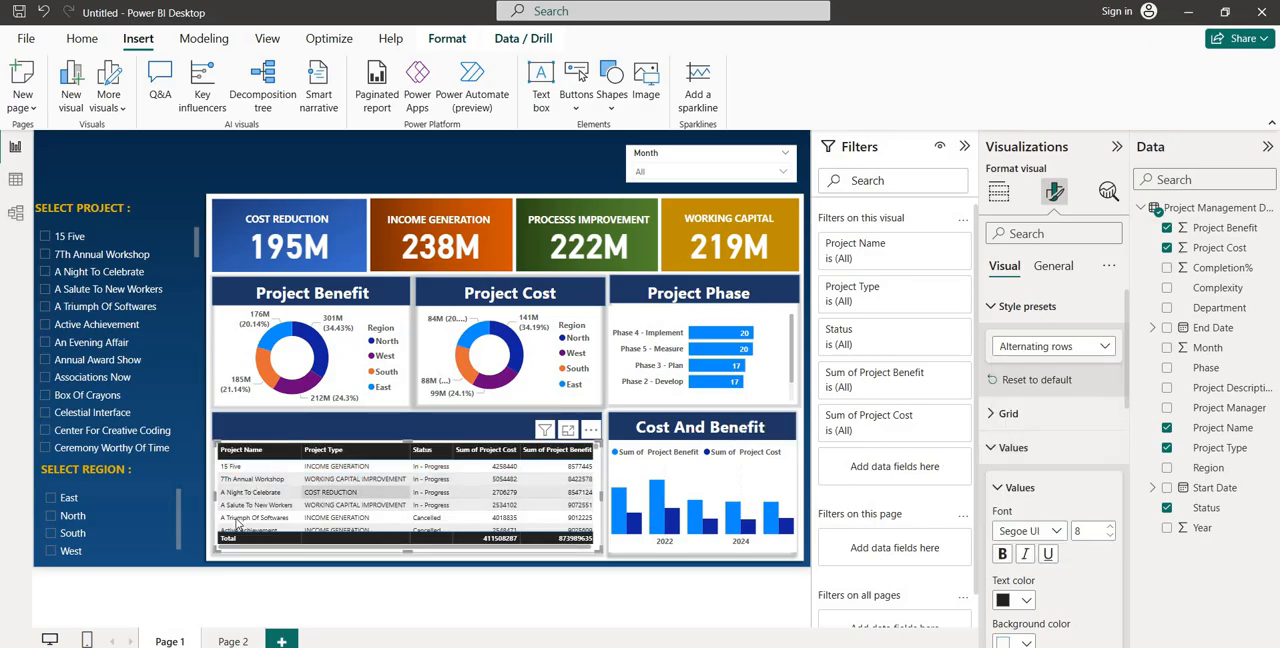
{"action": "left_click", "coordinate": [506, 538]}
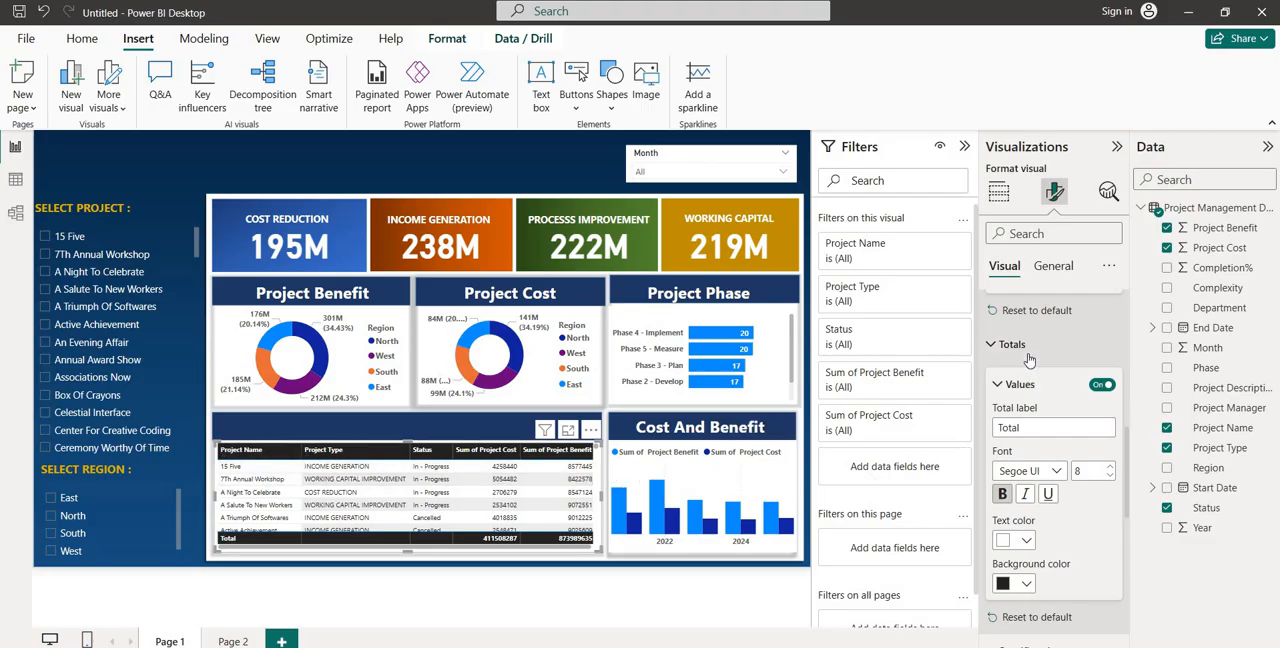
Set the background color of the table's column headers to purple
{"action": "scroll", "coordinate": [1031, 370], "scroll_direction": "up", "scroll_amount": 5}
{"action": "scroll", "coordinate": [1029, 360], "scroll_direction": "up", "scroll_amount": 1}
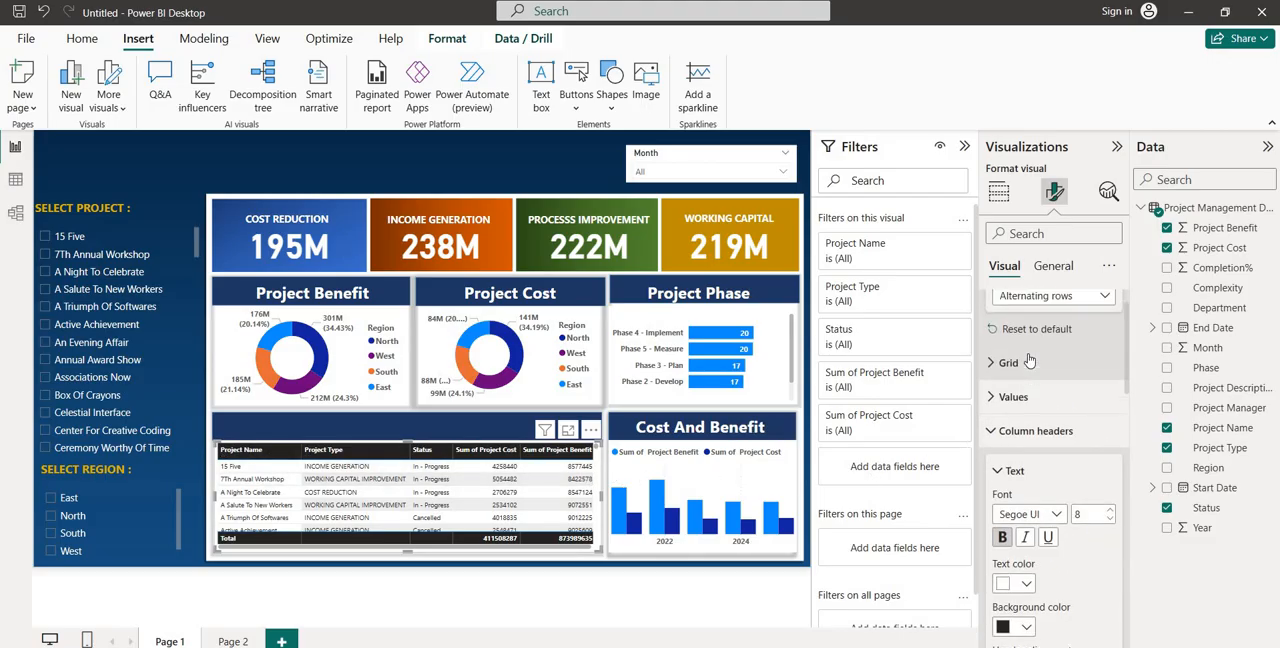
{"action": "left_click", "coordinate": [1020, 440]}
{"action": "scroll", "coordinate": [1020, 440], "scroll_direction": "down", "scroll_amount": 2}
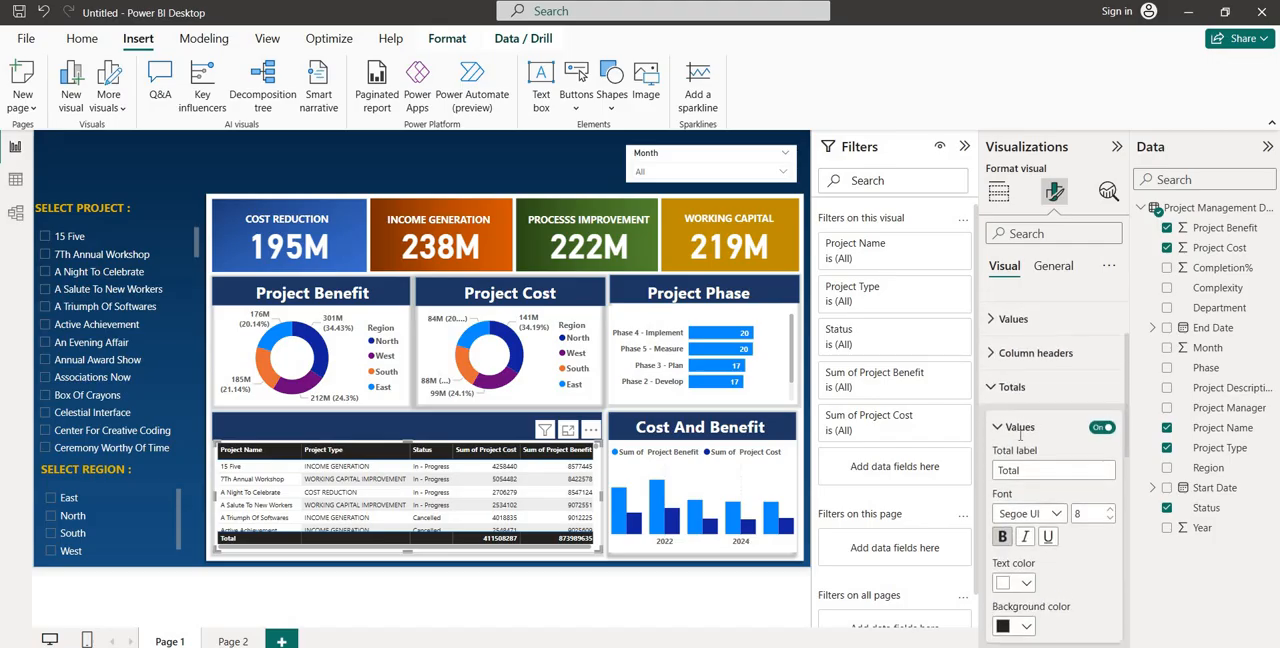
{"action": "left_click", "coordinate": [1009, 340]}
{"action": "scroll", "coordinate": [1026, 422], "scroll_direction": "down", "scroll_amount": 2}
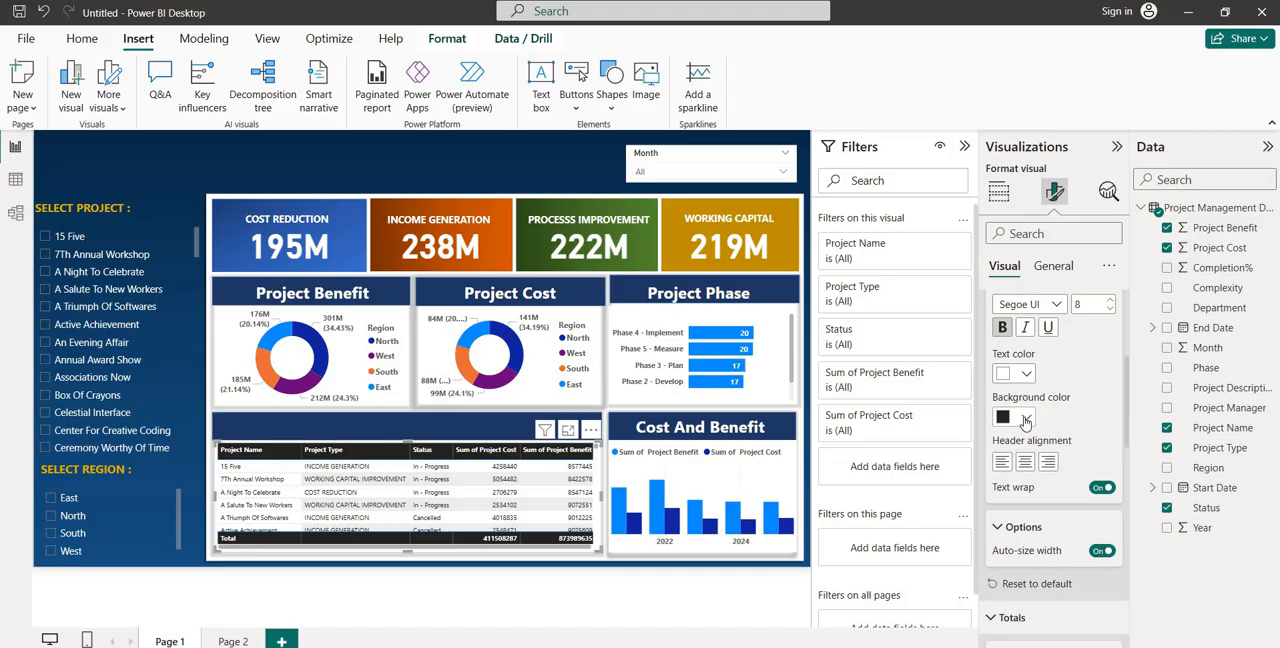
{"action": "left_click", "coordinate": [1026, 419]}
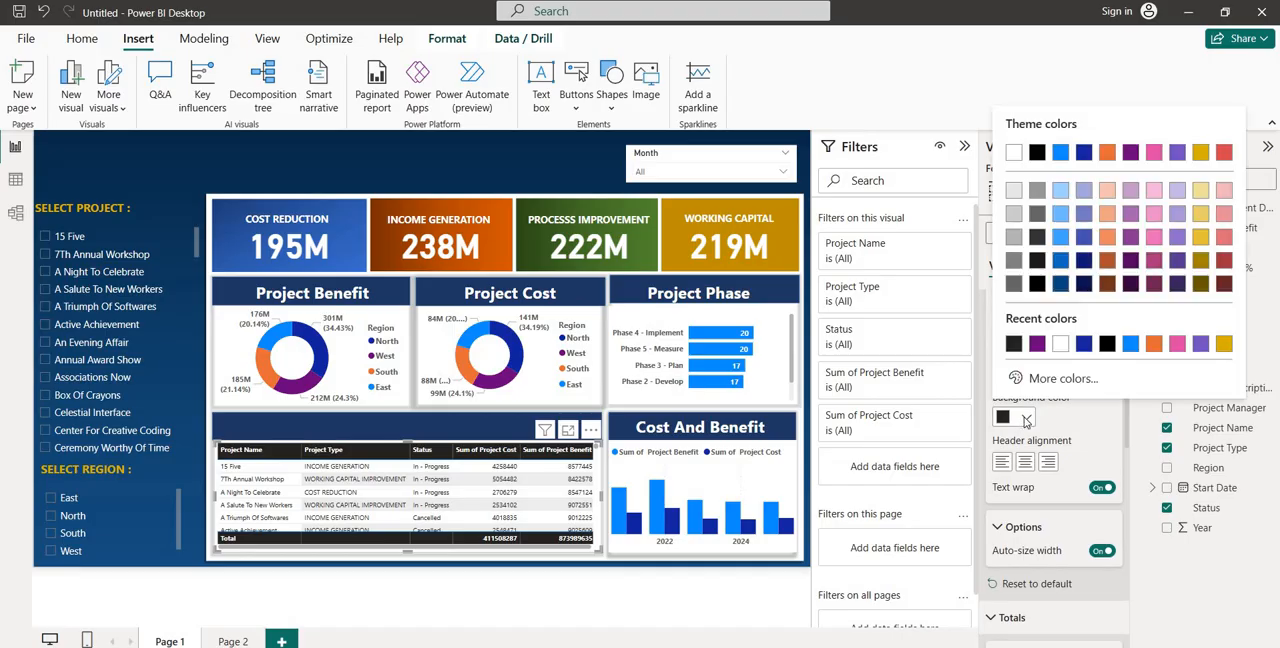
{"action": "left_click", "coordinate": [1037, 346]}
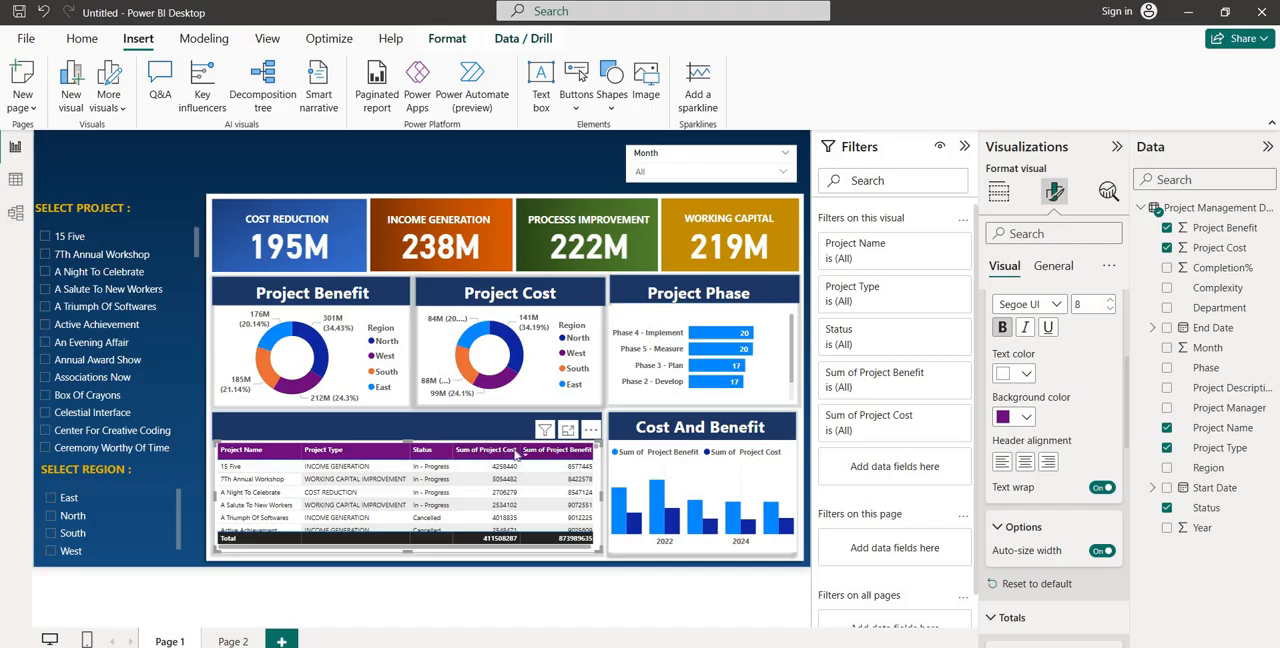
Apply specific-column formatting to Sum of Project Cost, trying a pink background for its values and settling on light red
{"action": "scroll", "coordinate": [1047, 461], "scroll_direction": "down", "scroll_amount": 6}
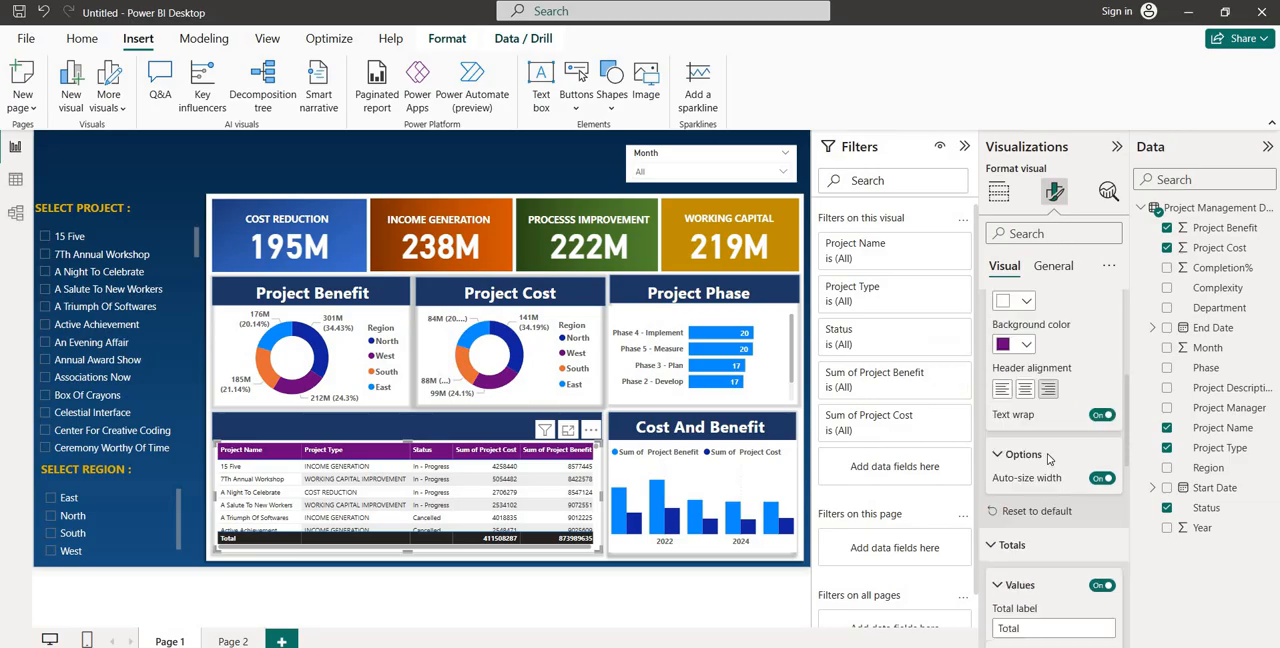
{"action": "scroll", "coordinate": [1032, 413], "scroll_direction": "up", "scroll_amount": 2}
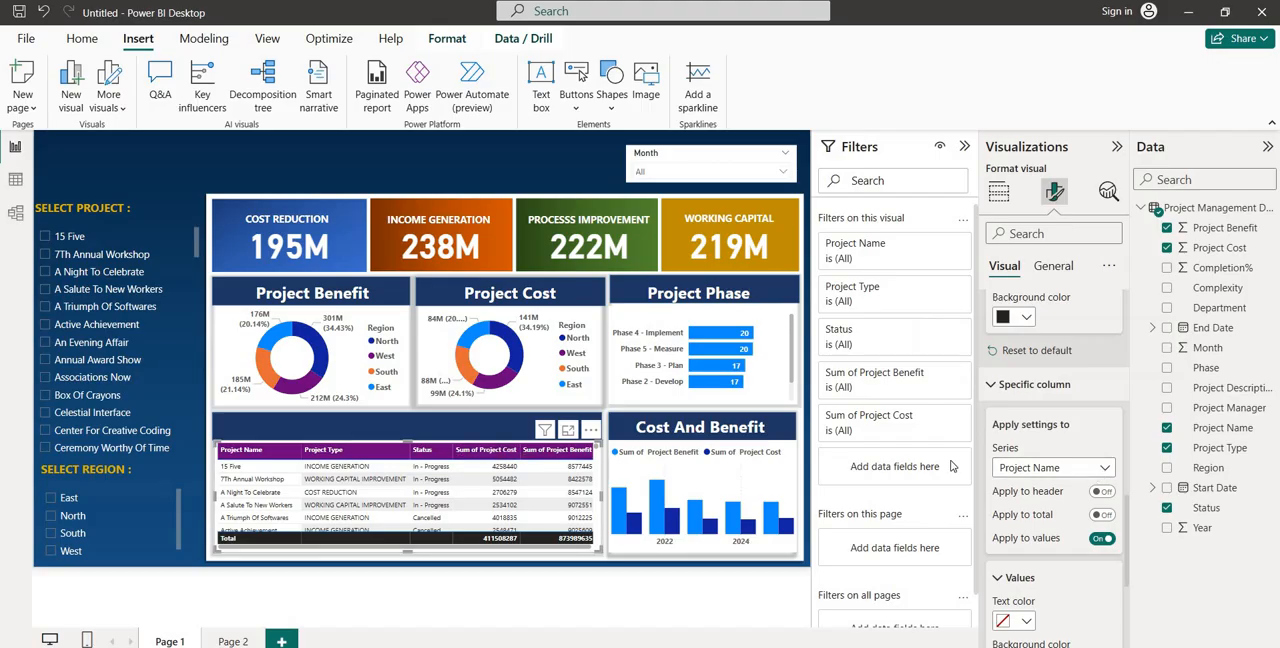
{"action": "left_click", "coordinate": [1044, 468]}
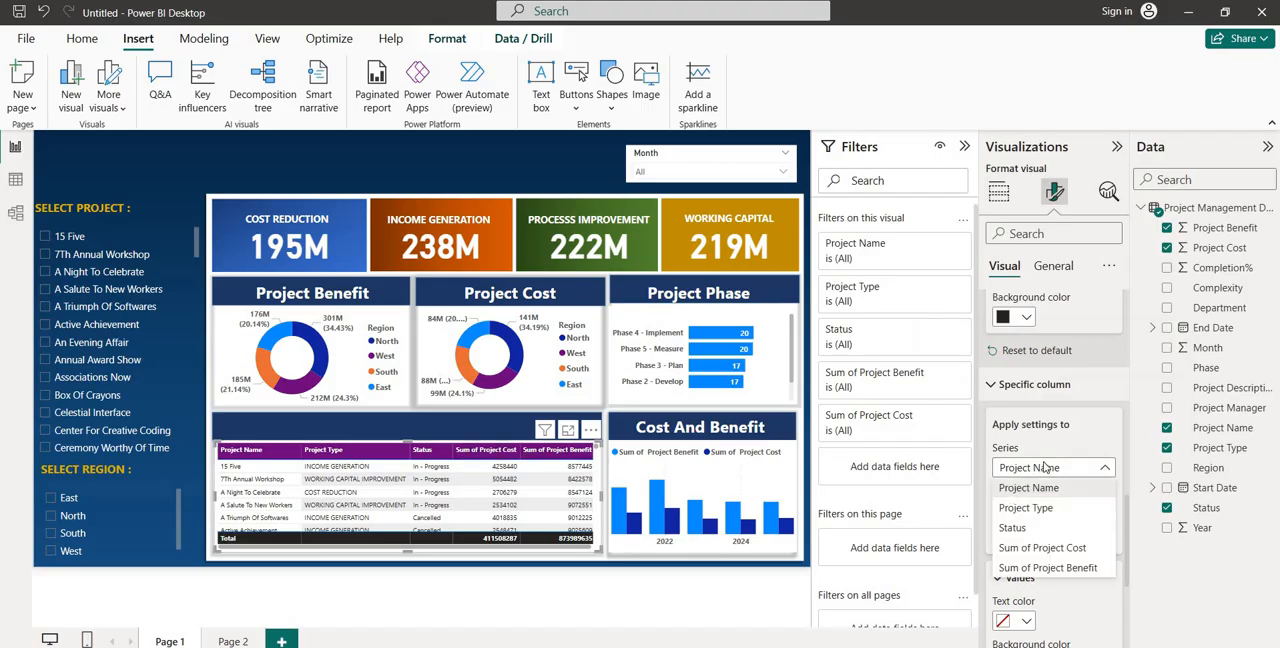
{"action": "left_click", "coordinate": [1043, 550]}
{"action": "scroll", "coordinate": [1025, 545], "scroll_direction": "down", "scroll_amount": 3}
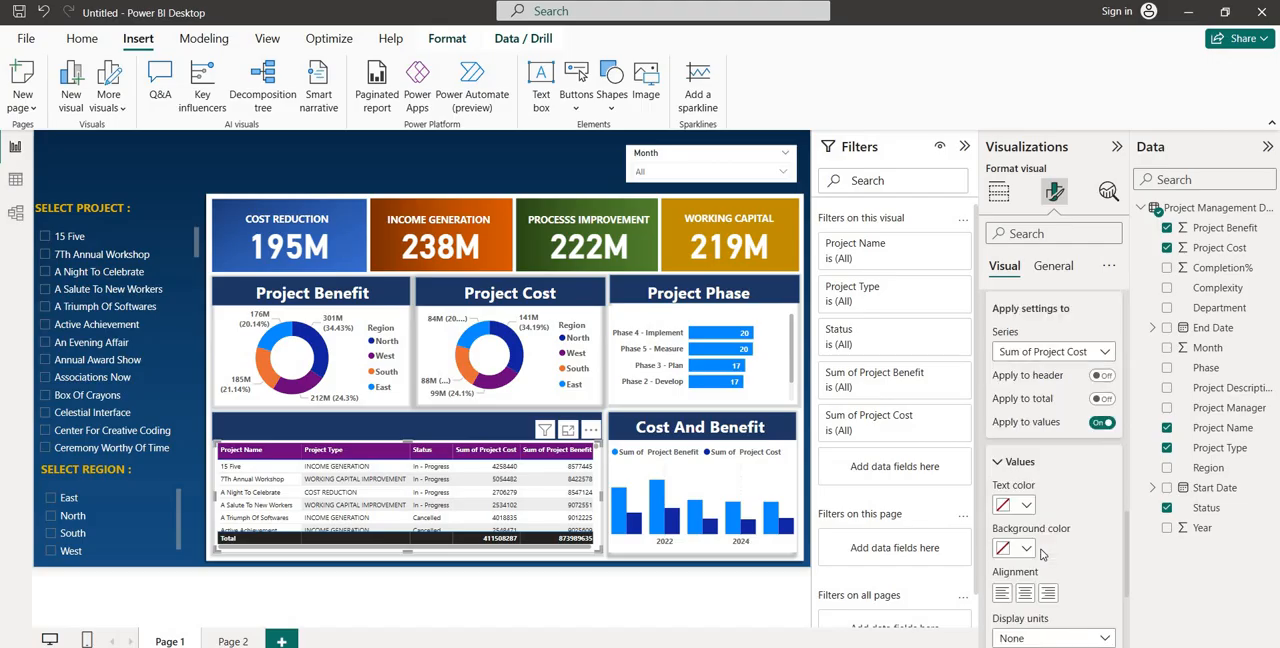
{"action": "left_click", "coordinate": [1024, 542]}
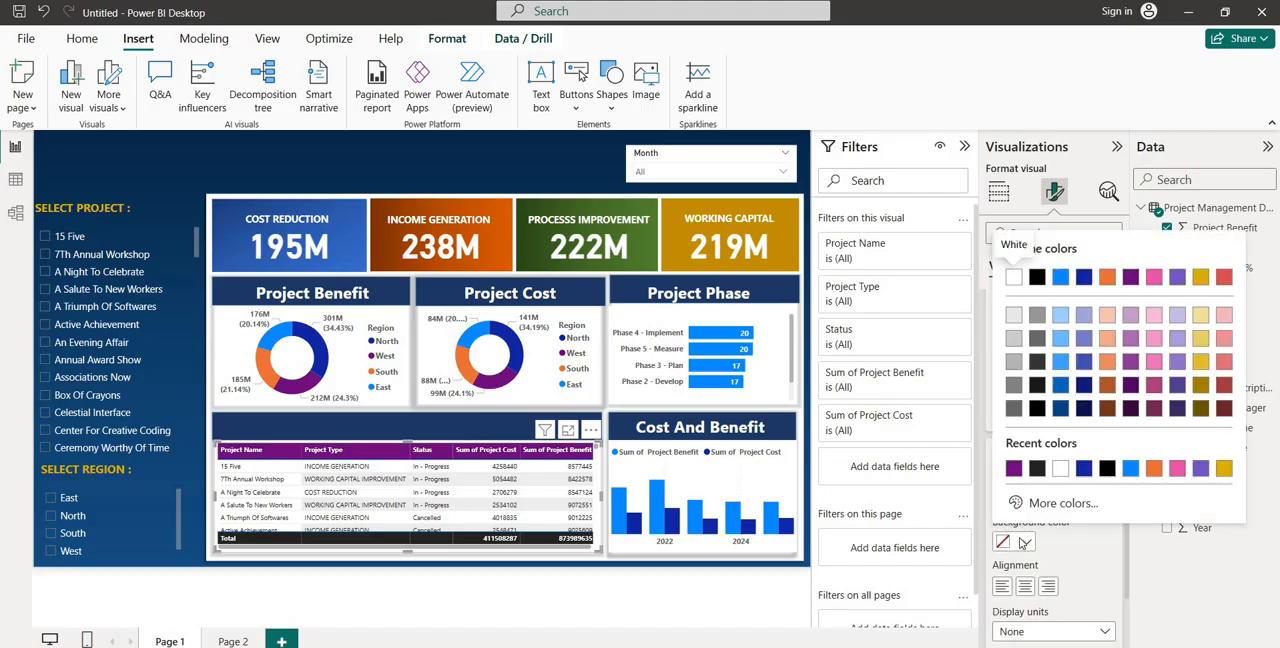
{"action": "left_click", "coordinate": [1178, 470]}
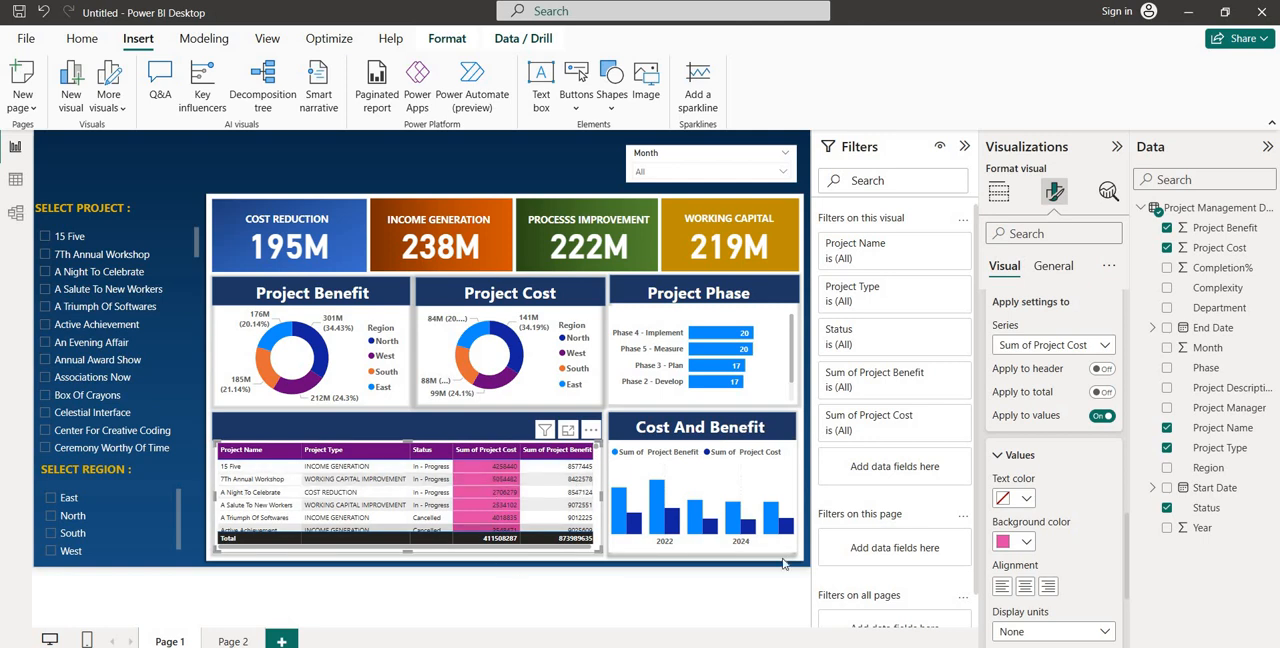
{"action": "left_click", "coordinate": [1017, 543]}
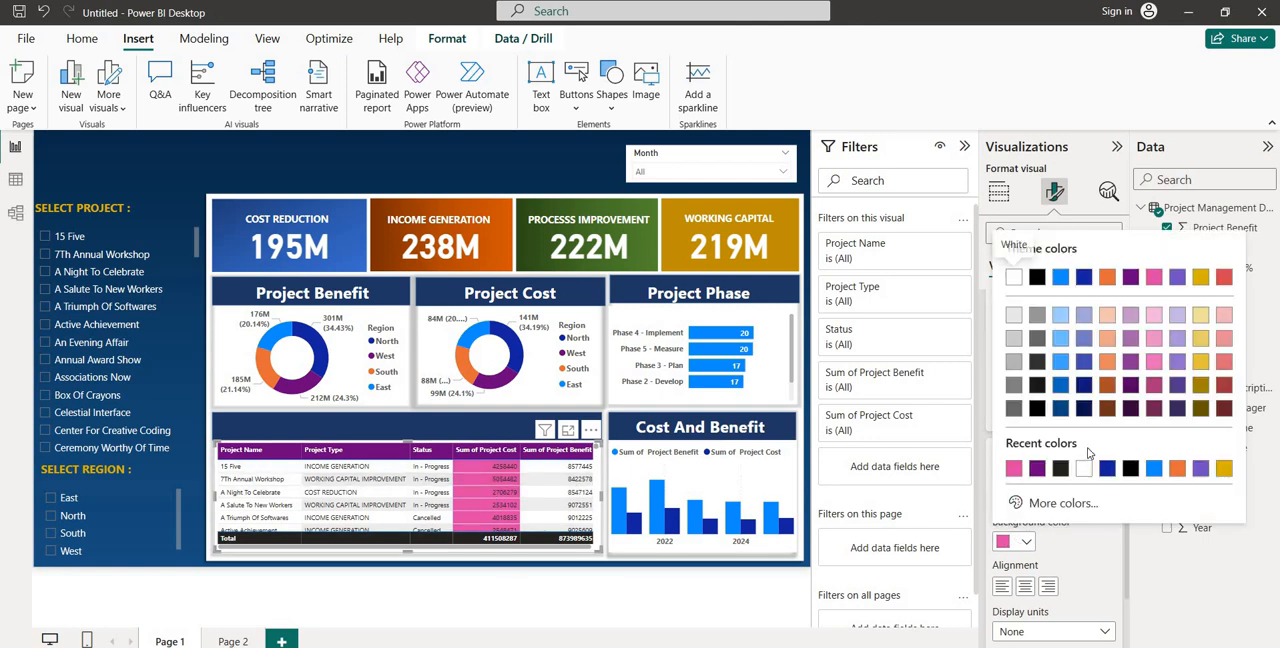
{"action": "left_click", "coordinate": [1222, 317]}
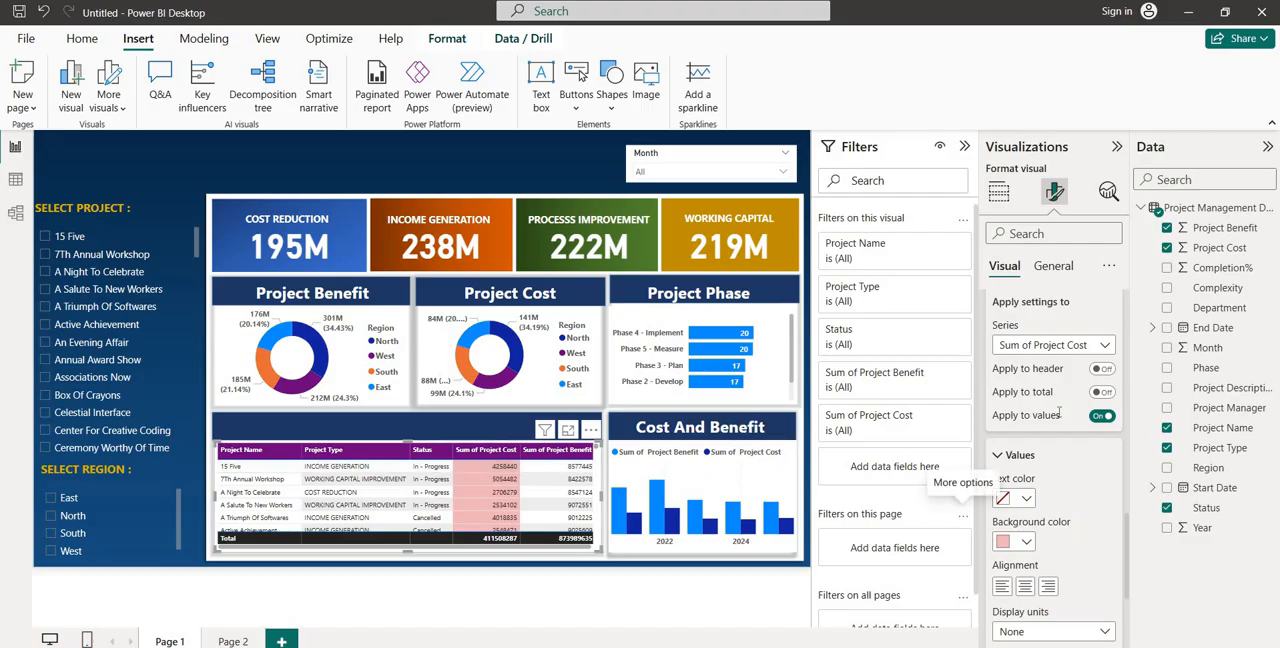
Give the Sum of Project Benefit column's values a custom olive green background, #7B9651
{"action": "left_click", "coordinate": [1092, 347]}
{"action": "left_click", "coordinate": [1037, 449]}
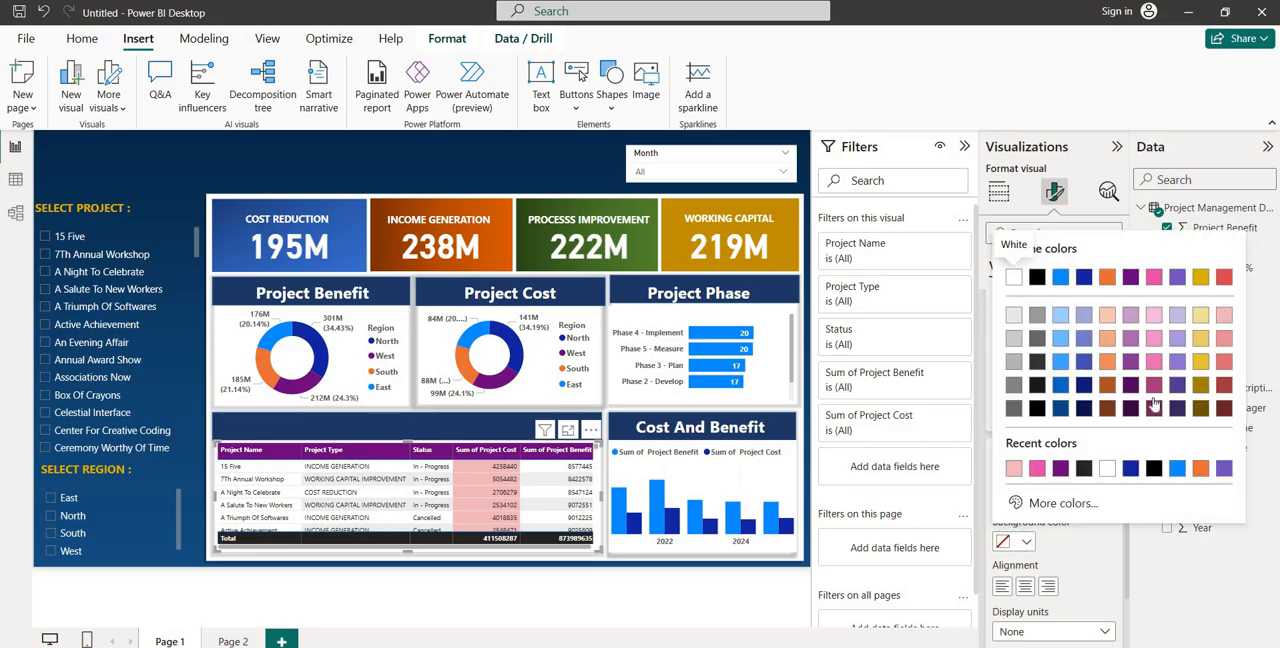
{"action": "left_click", "coordinate": [1058, 504]}
{"action": "left_click", "coordinate": [1060, 449]}
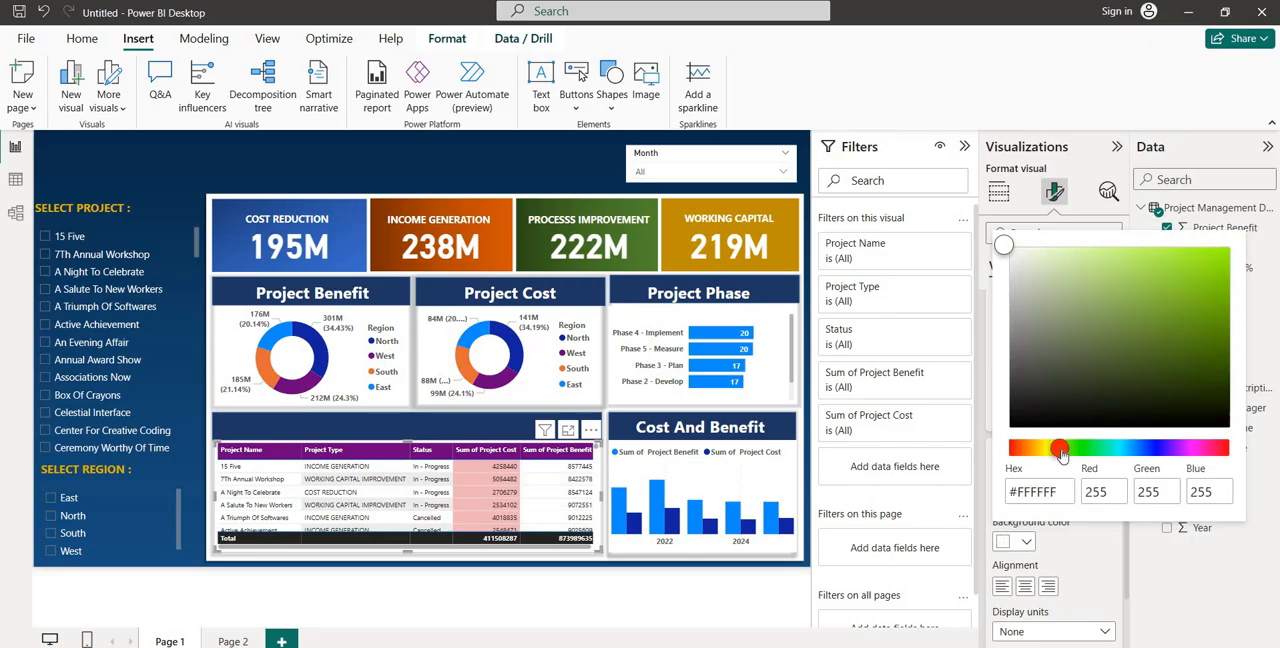
{"action": "left_click", "coordinate": [1104, 319]}
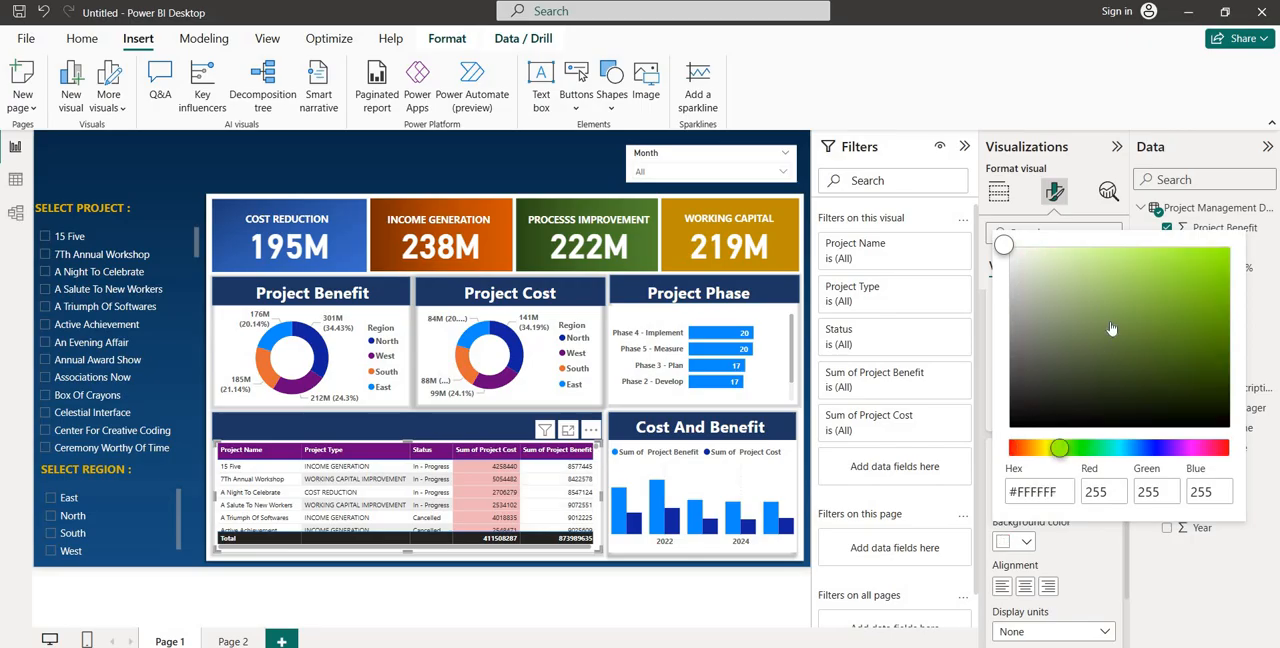
{"action": "left_click", "coordinate": [1088, 567]}
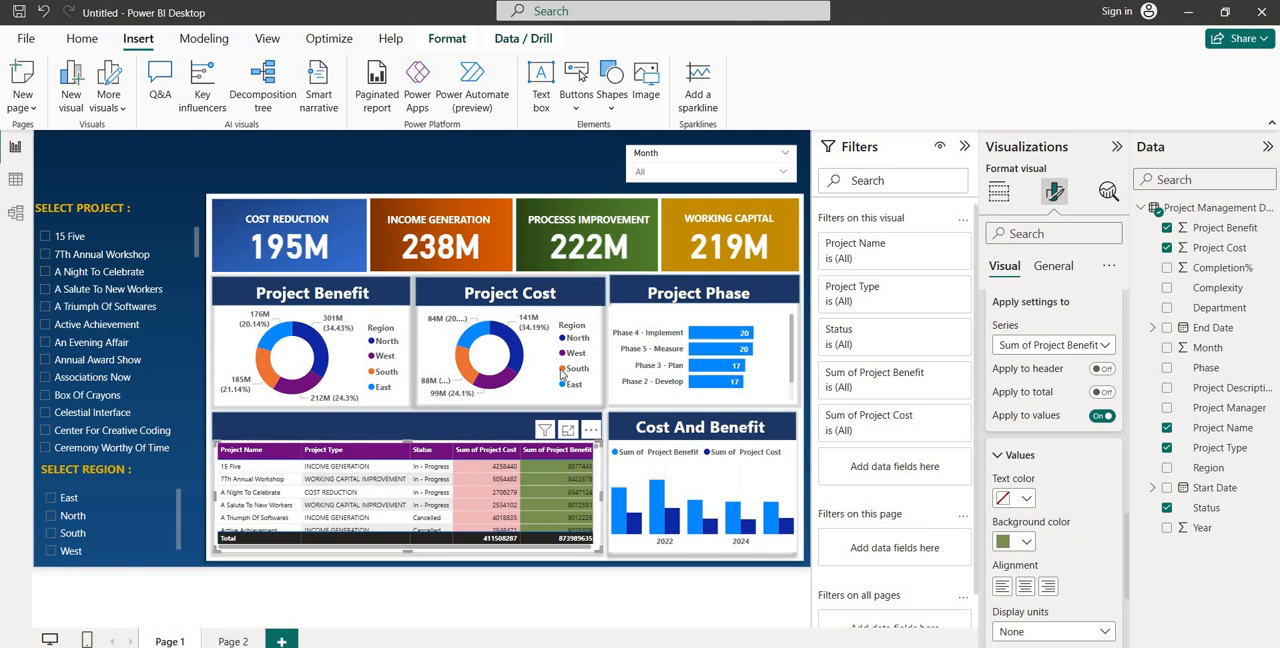
Insert a text box on the page, widen it and enter the title PROJECT MANAGEMENT DASHBOARD
{"action": "left_click", "coordinate": [332, 167]}
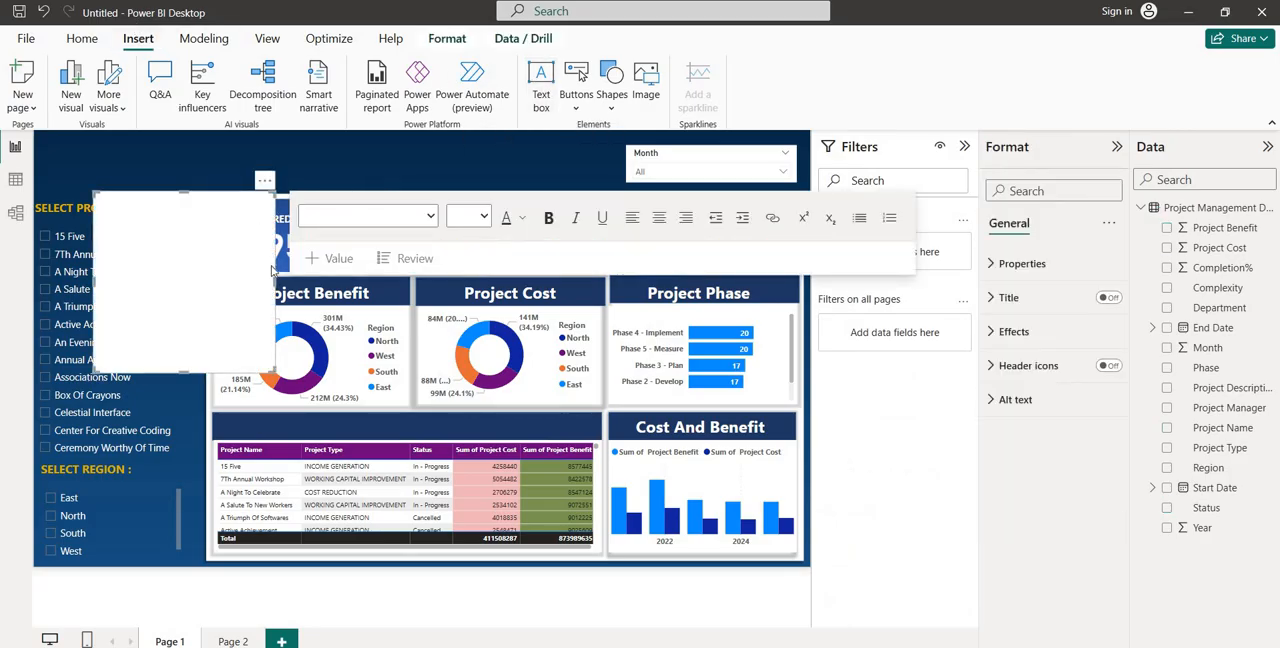
{"action": "left_click_drag", "start_coordinate": [270, 281], "coordinate": [537, 278]}
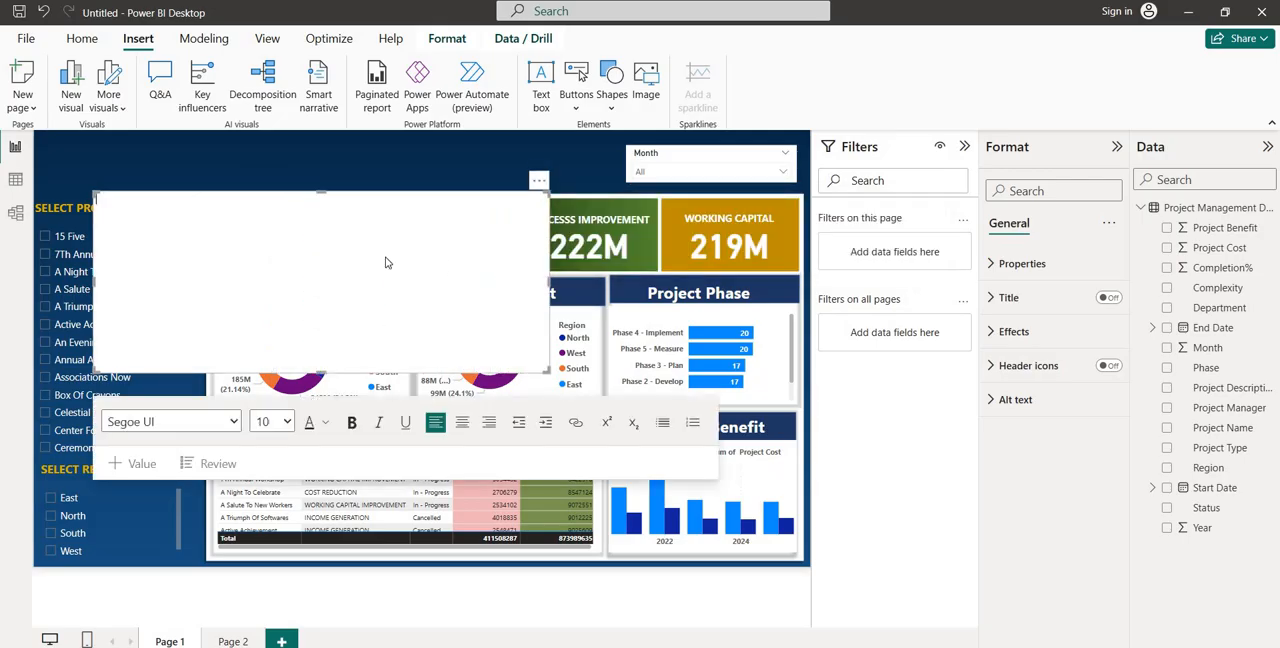
{"action": "type", "text": "PROJECT MANAGEMENT DASHBOARD"}
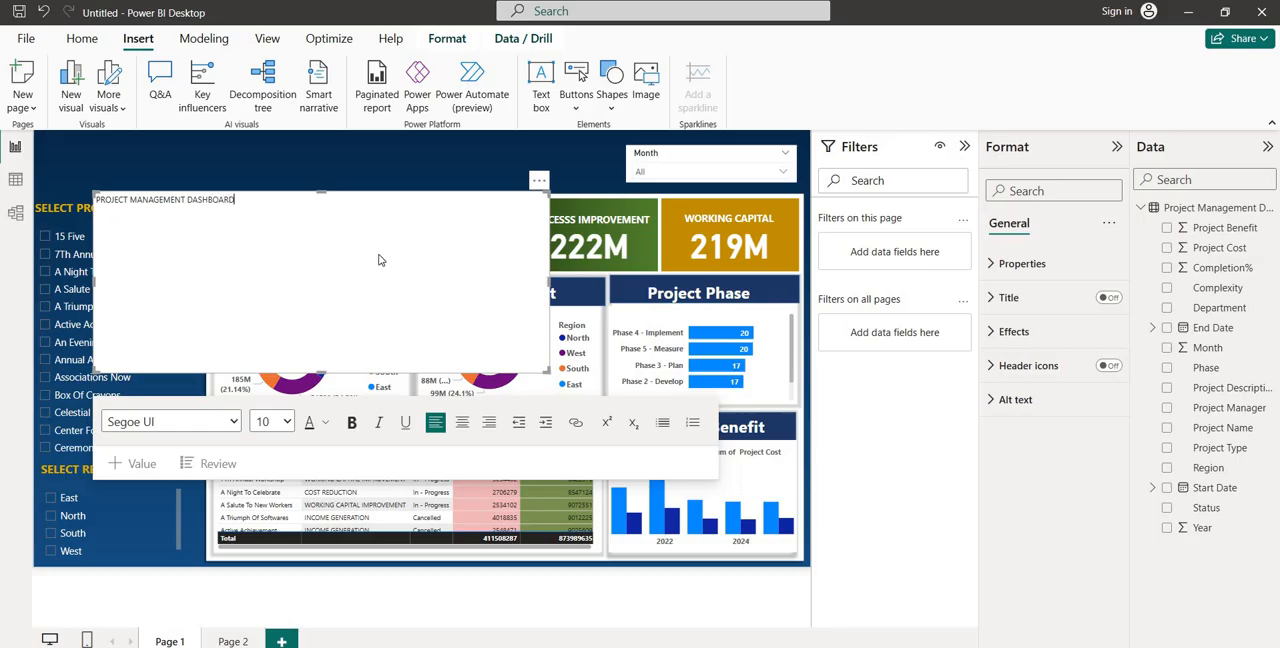
Format the dashboard title as bold at font size 32 and resize its text box to fit the text on one line
{"action": "key", "text": "ctrl+a"}
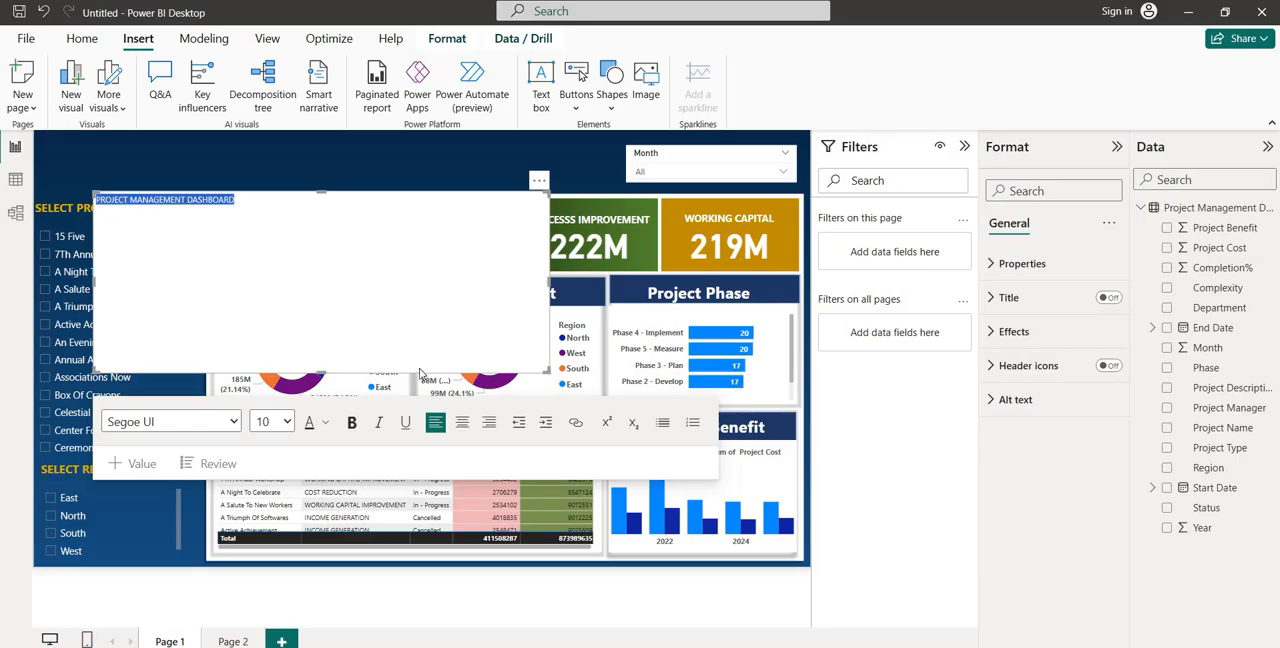
{"action": "left_click", "coordinate": [288, 422]}
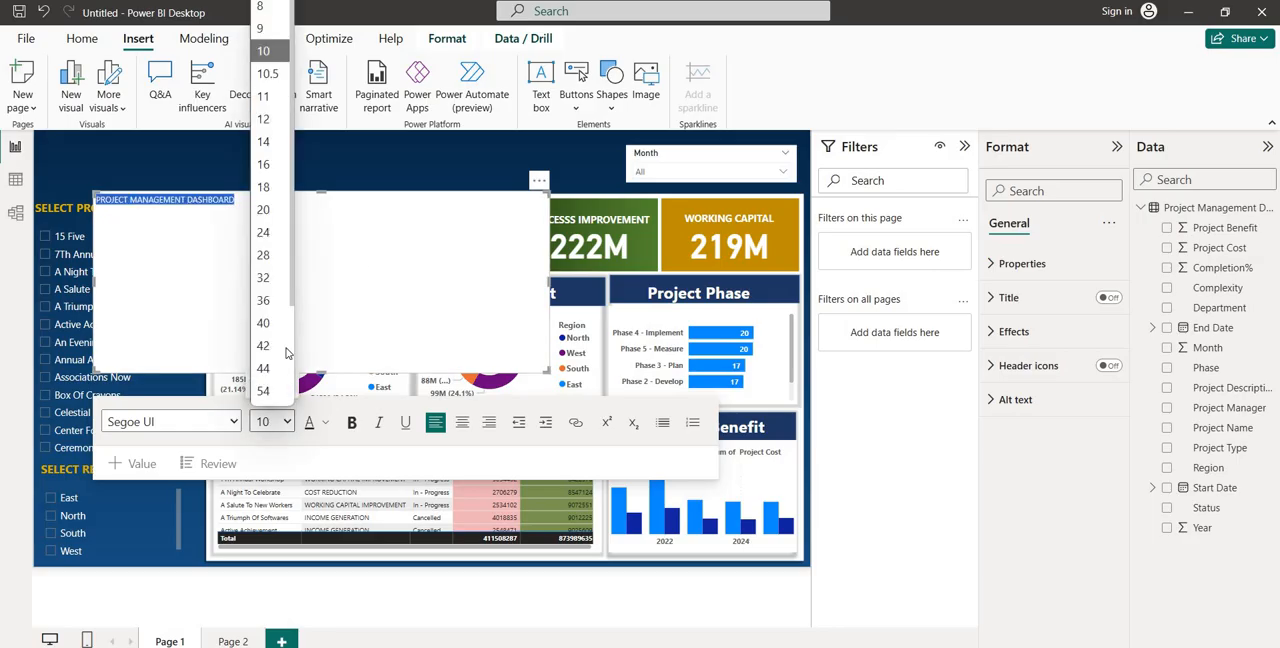
{"action": "left_click", "coordinate": [266, 300]}
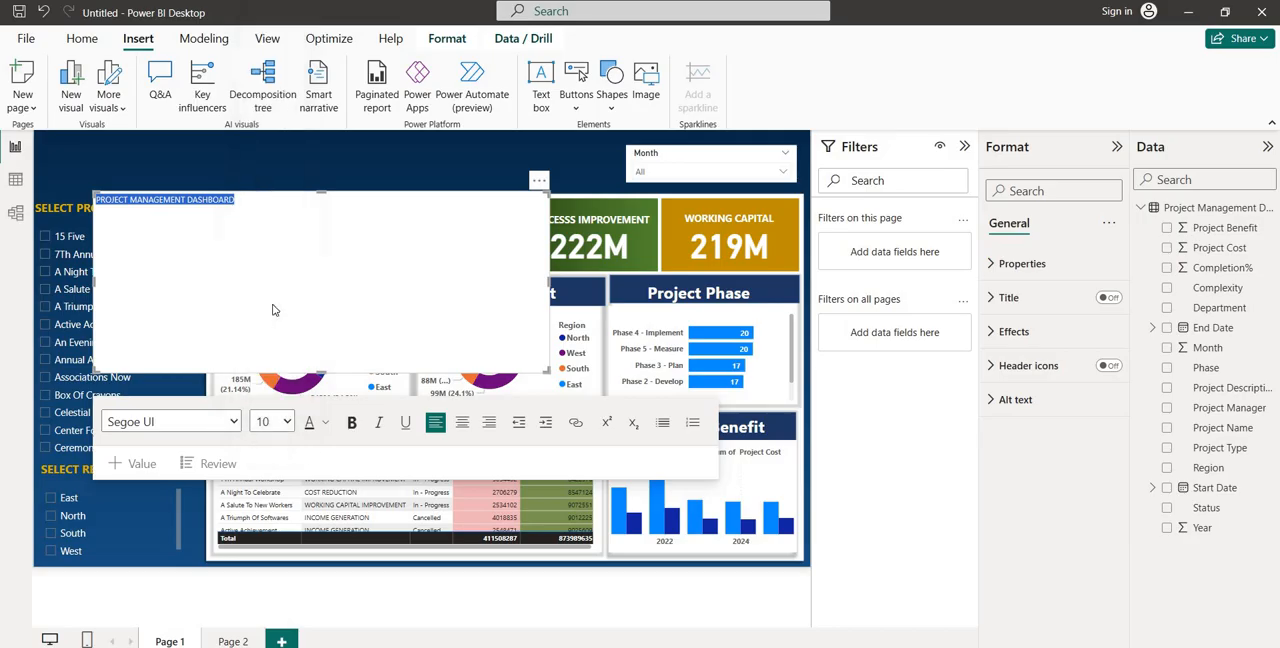
{"action": "left_click", "coordinate": [352, 424]}
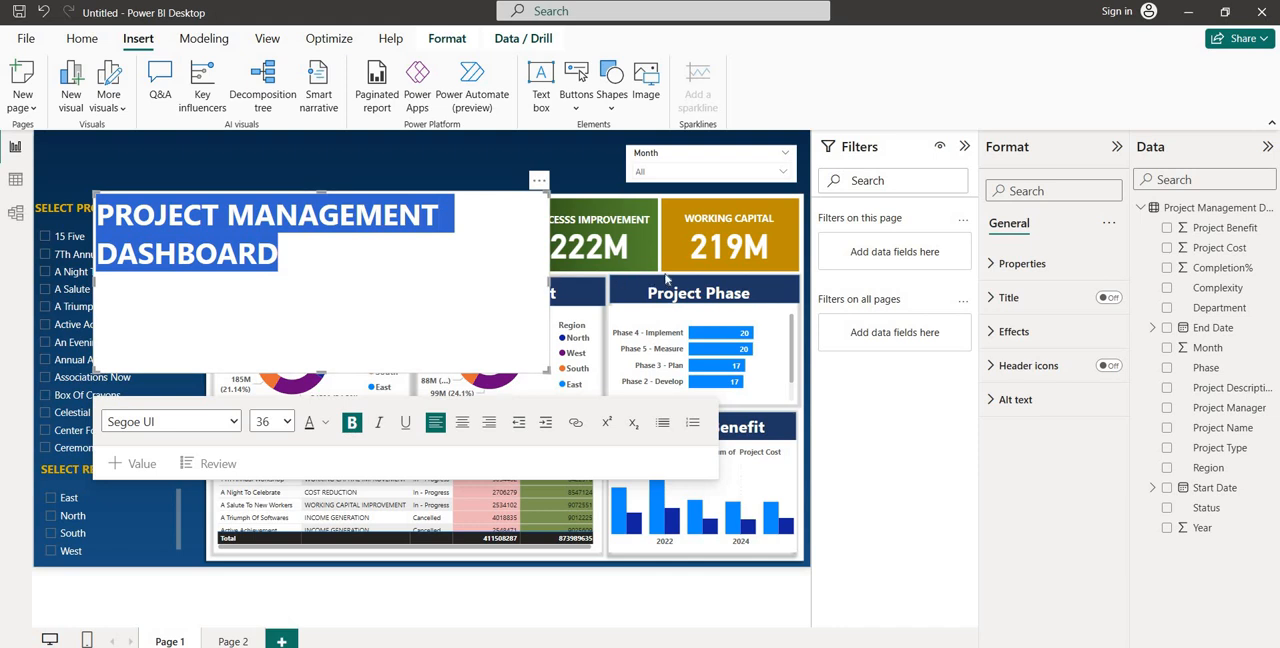
{"action": "left_click_drag", "start_coordinate": [666, 279], "coordinate": [656, 279]}
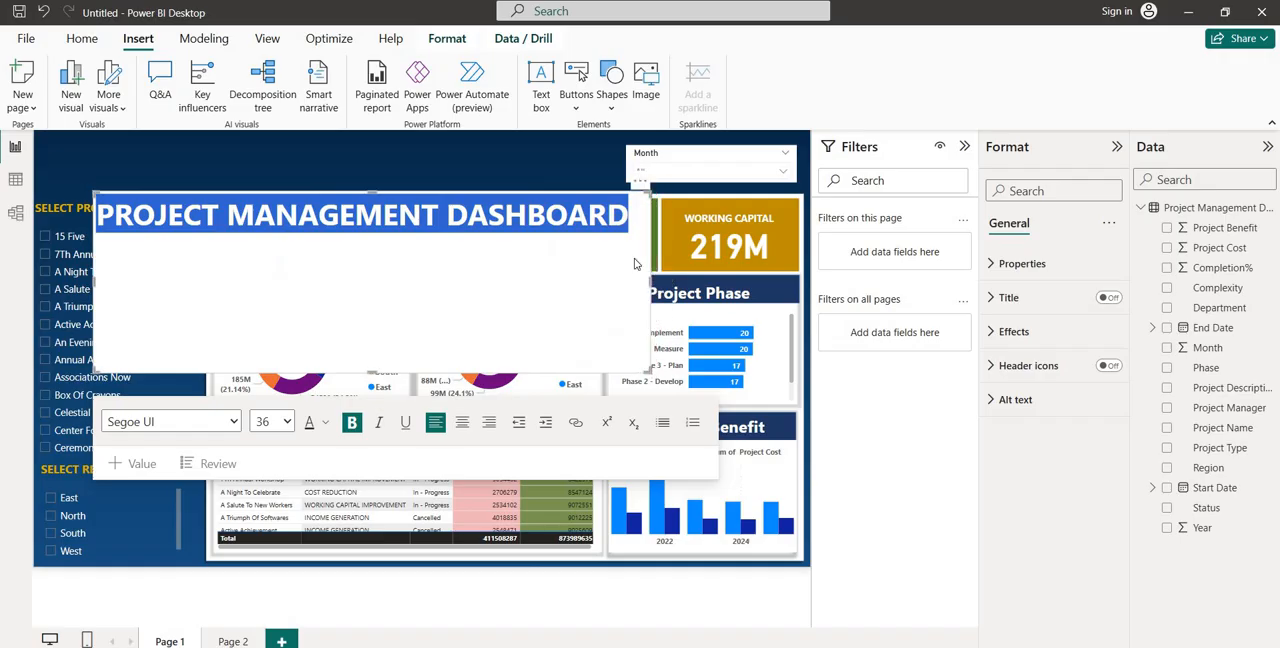
{"action": "left_click", "coordinate": [284, 422]}
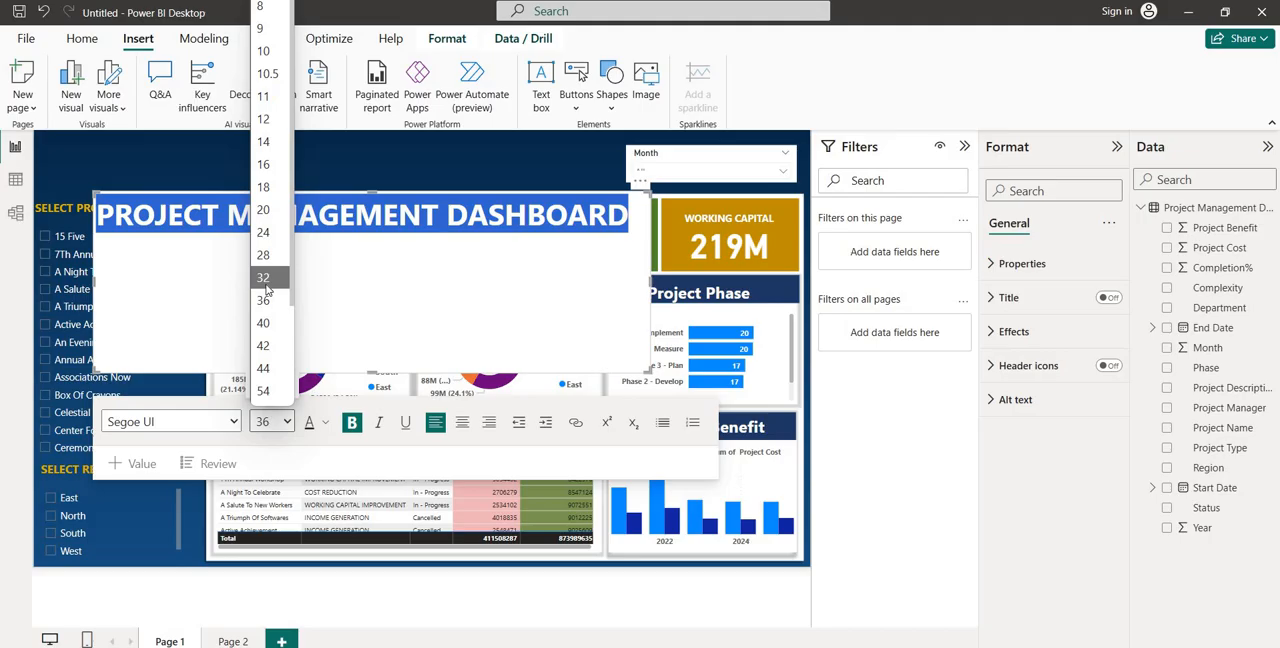
{"action": "left_click", "coordinate": [263, 279]}
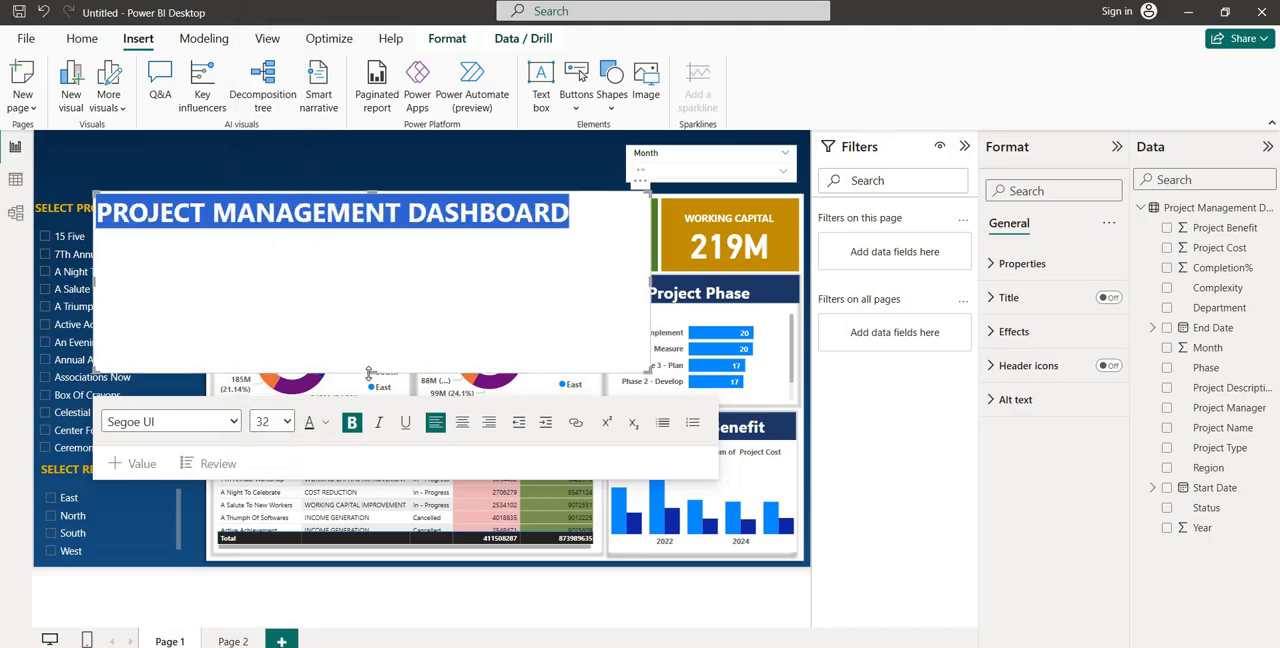
{"action": "left_click_drag", "start_coordinate": [369, 372], "coordinate": [378, 248]}
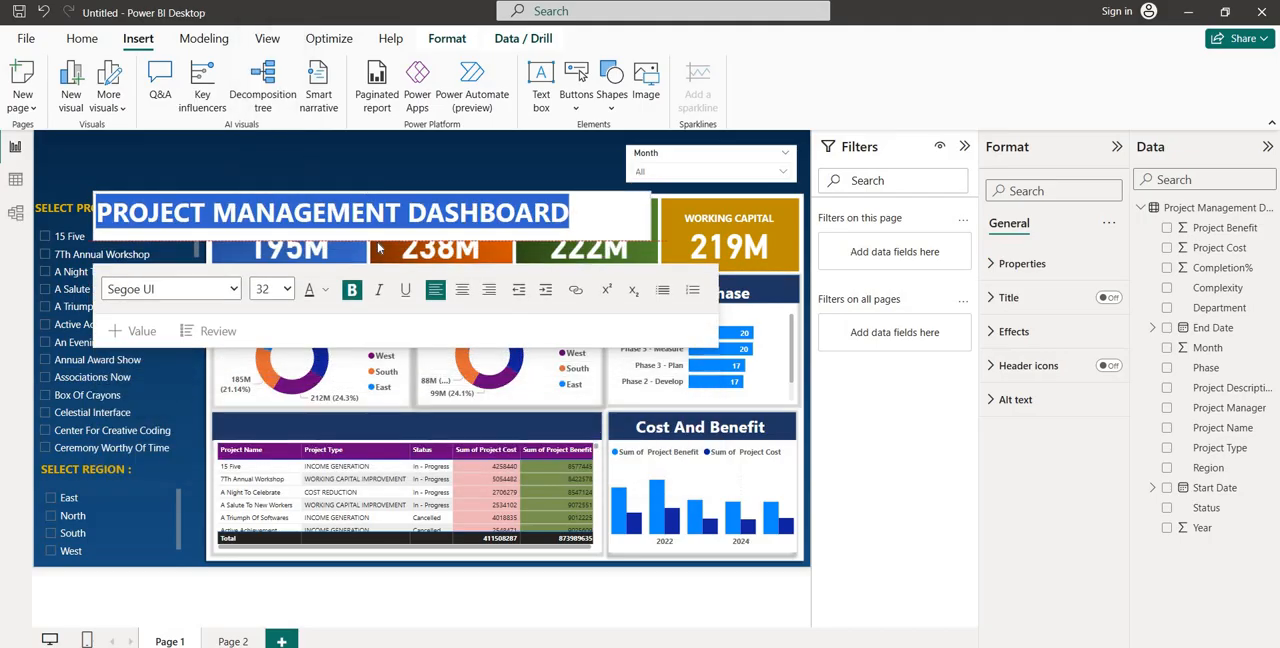
{"action": "left_click", "coordinate": [394, 166]}
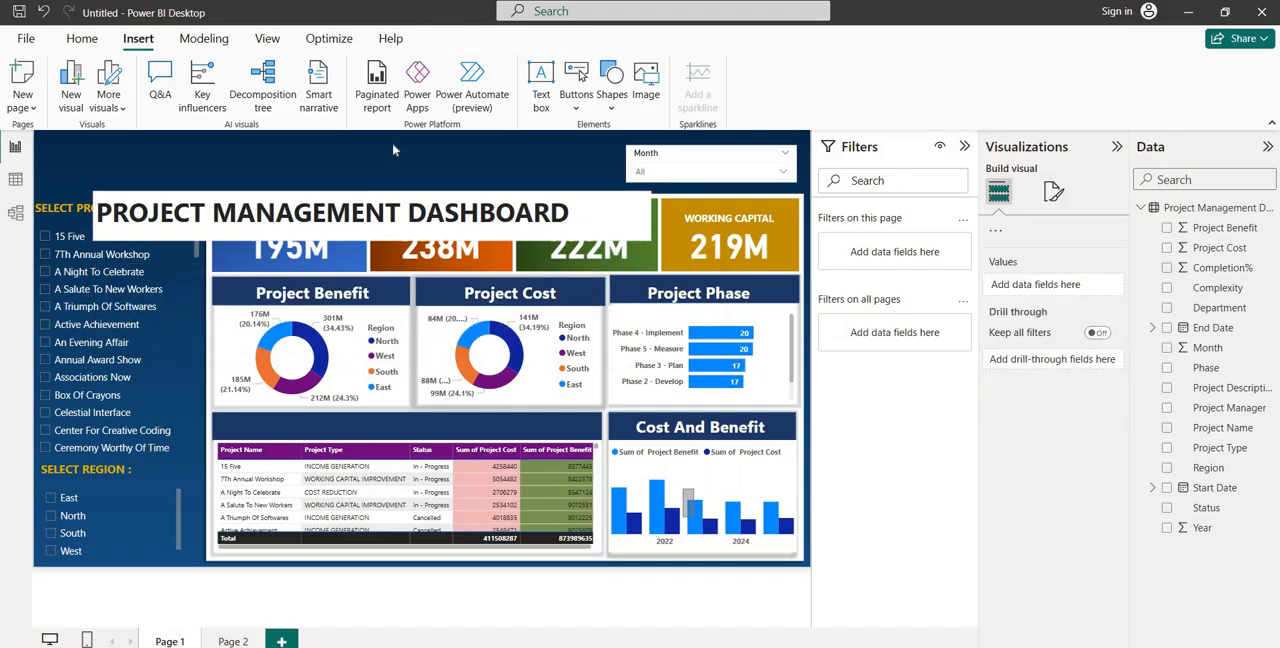
Move the dashboard title's text box into the header beside the Month slicer and set its font size to 24
{"action": "left_click", "coordinate": [369, 190]}
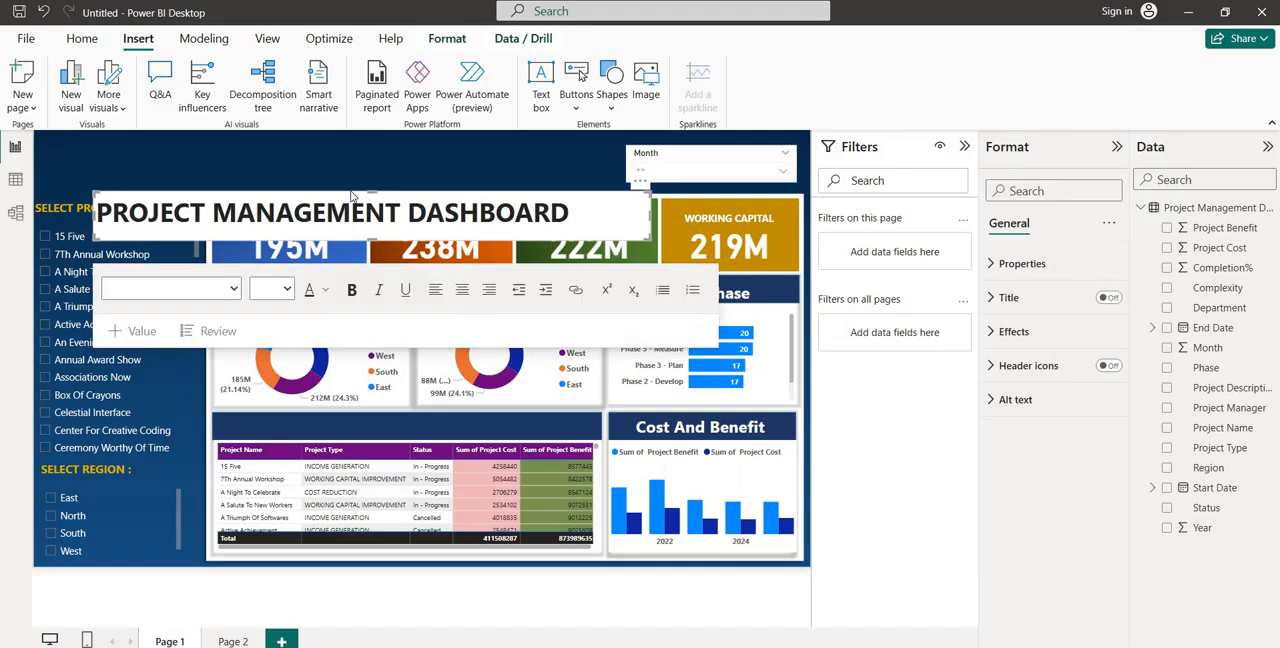
{"action": "left_click_drag", "start_coordinate": [352, 184], "coordinate": [352, 143]}
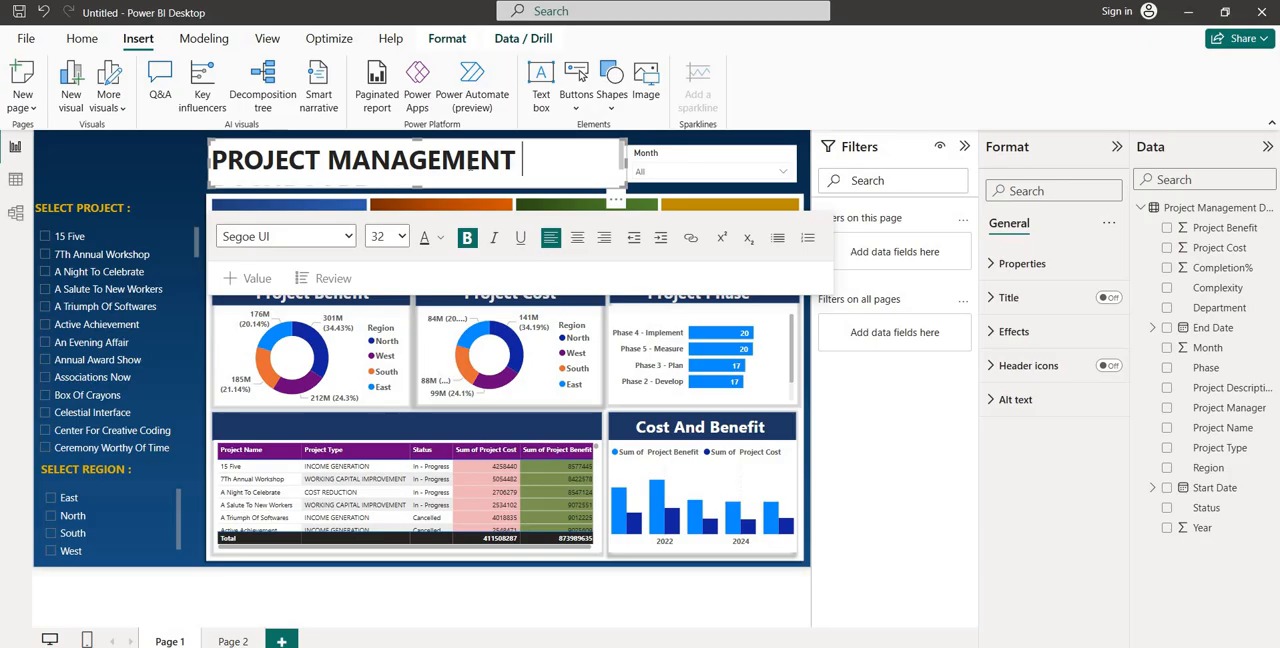
{"action": "key", "text": "ctrl+a"}
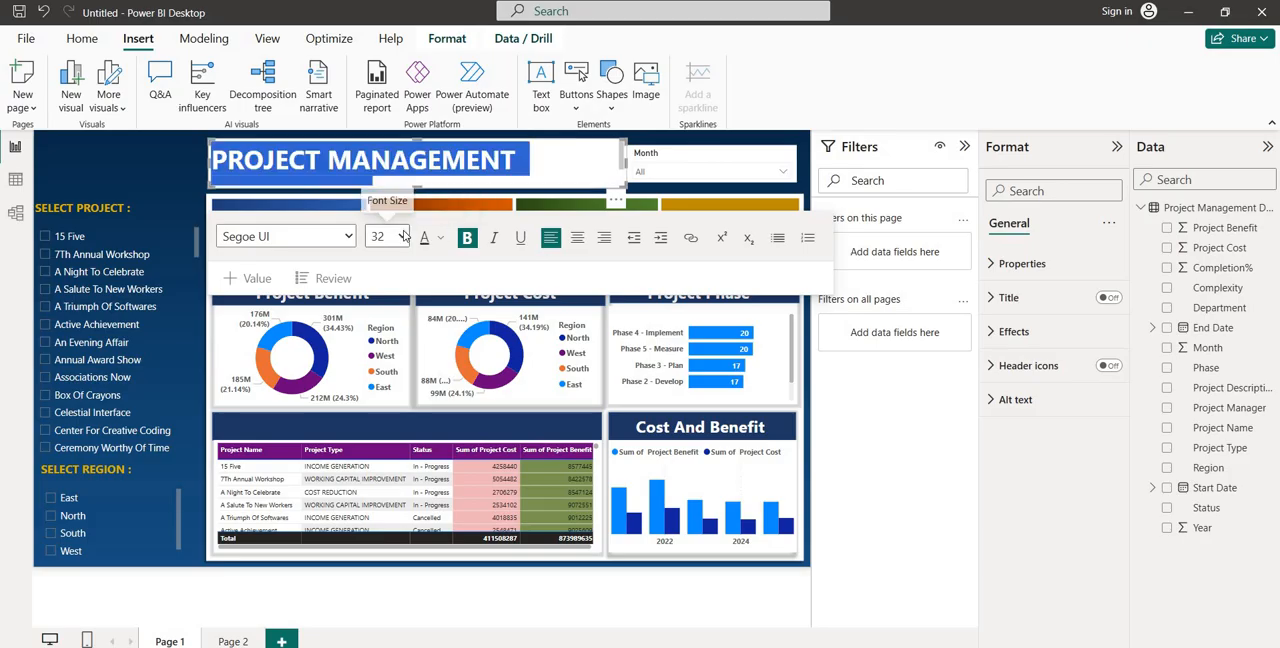
{"action": "left_click", "coordinate": [403, 235]}
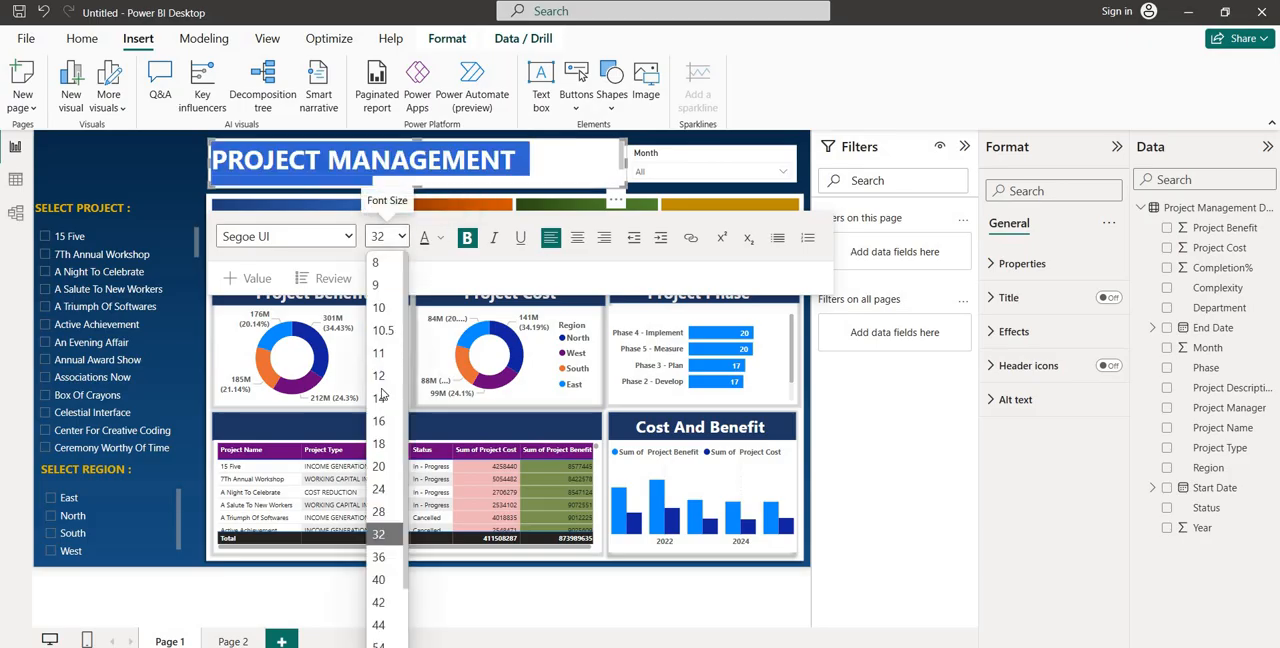
{"action": "left_click", "coordinate": [379, 511]}
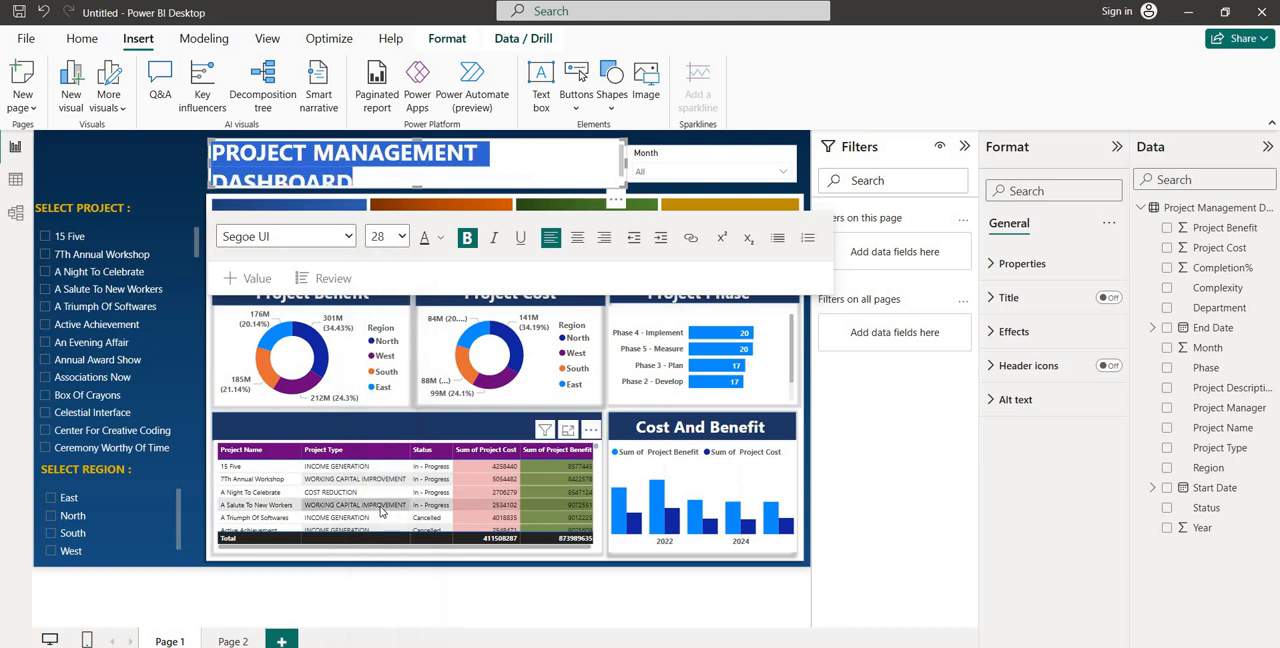
{"action": "left_click", "coordinate": [401, 236]}
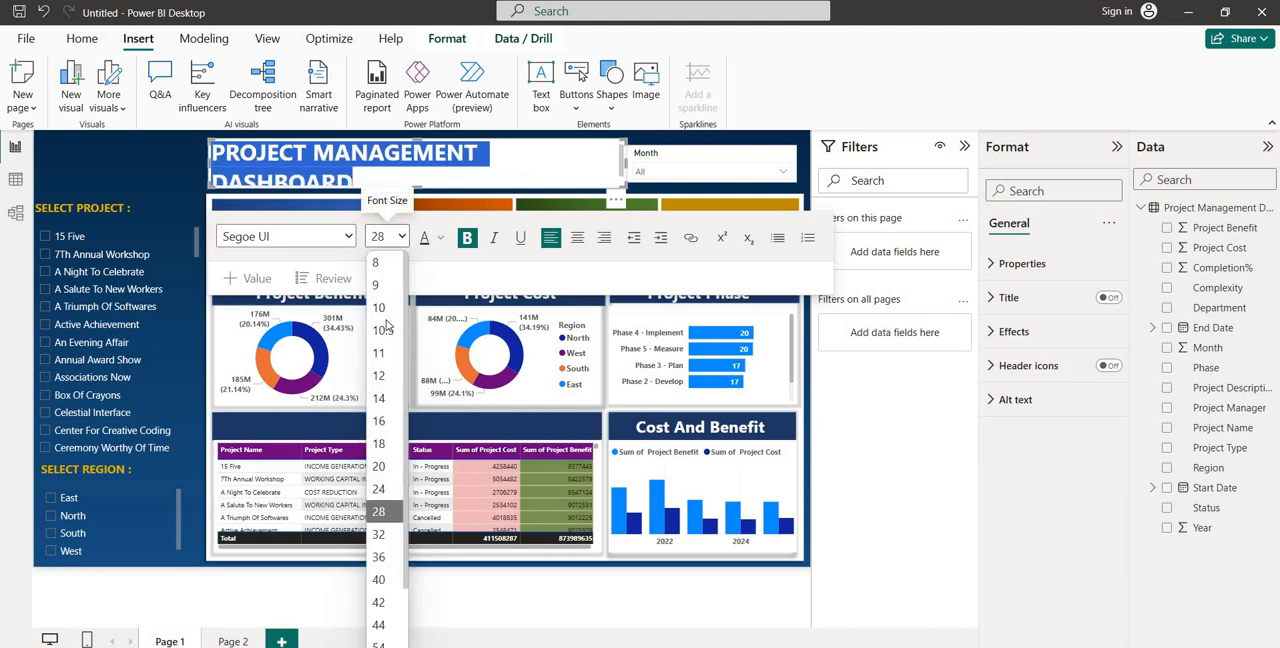
{"action": "left_click", "coordinate": [388, 490]}
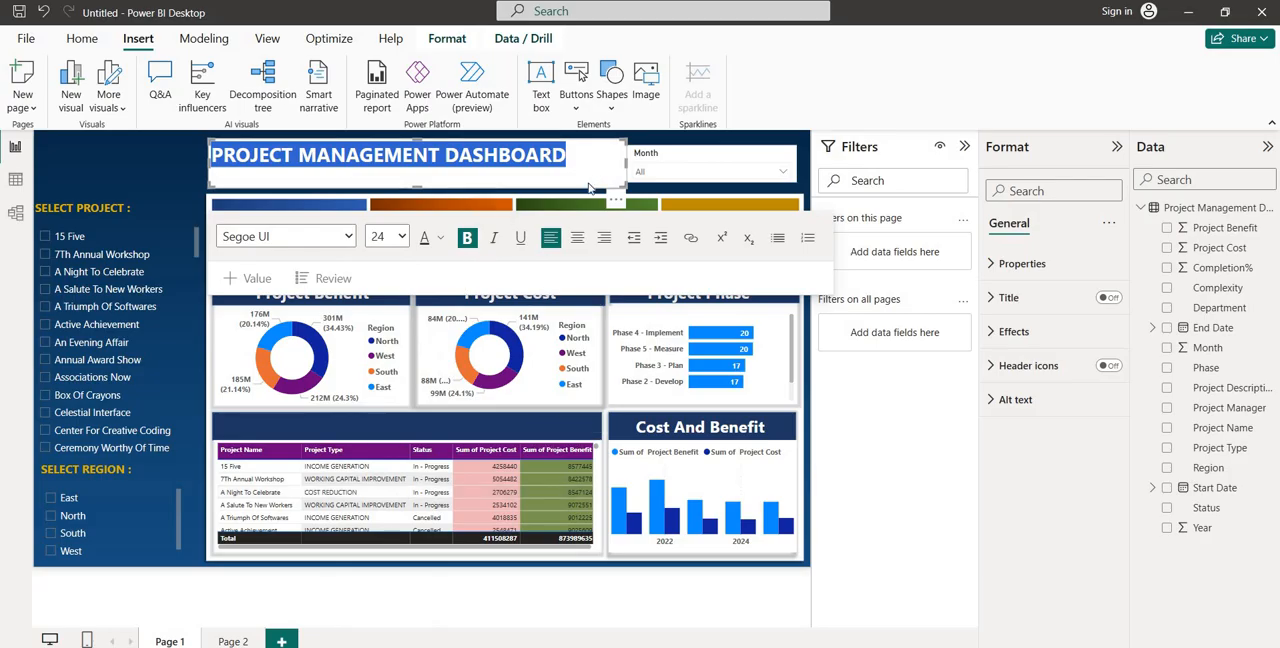
Set the background transparency of the dashboard title's text box to 100%
{"action": "left_click", "coordinate": [1020, 225]}
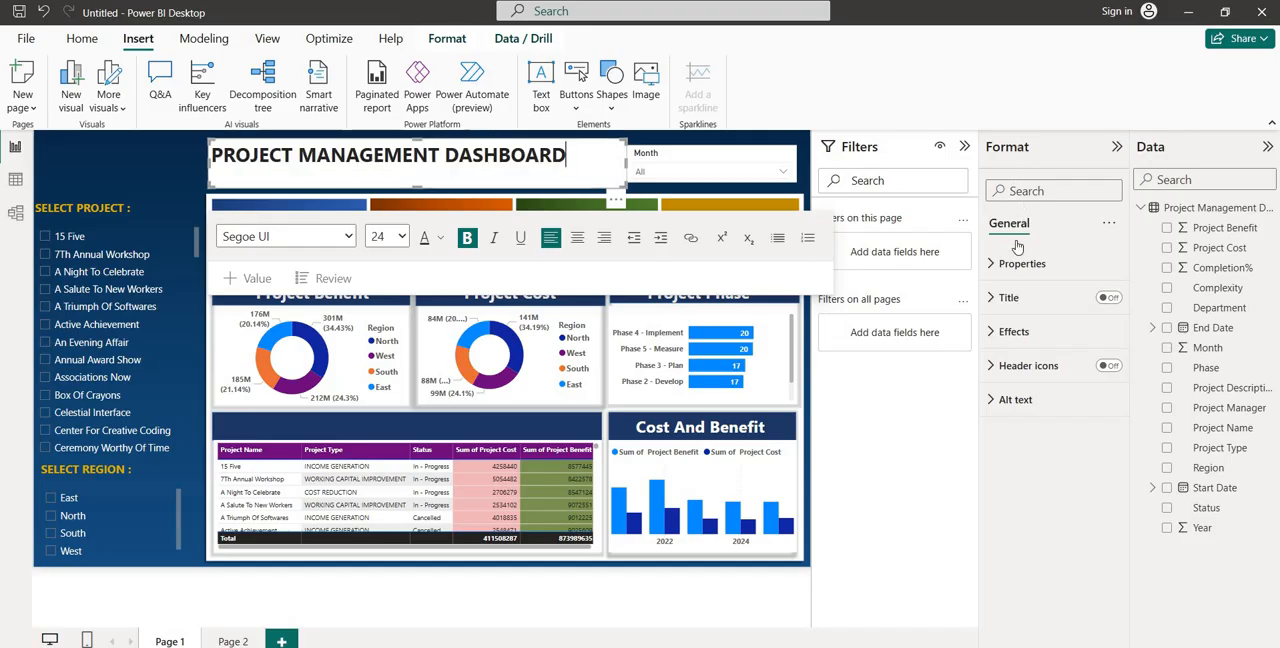
{"action": "left_click", "coordinate": [1028, 336]}
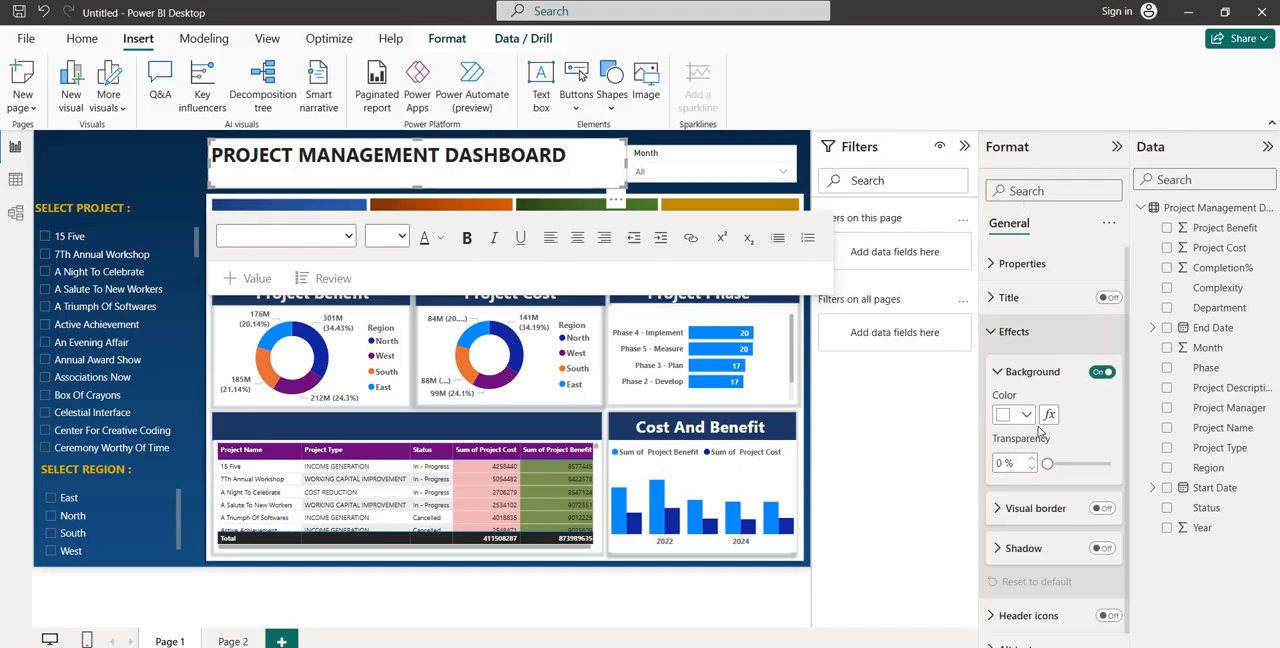
{"action": "left_click_drag", "start_coordinate": [1048, 464], "coordinate": [1112, 465]}
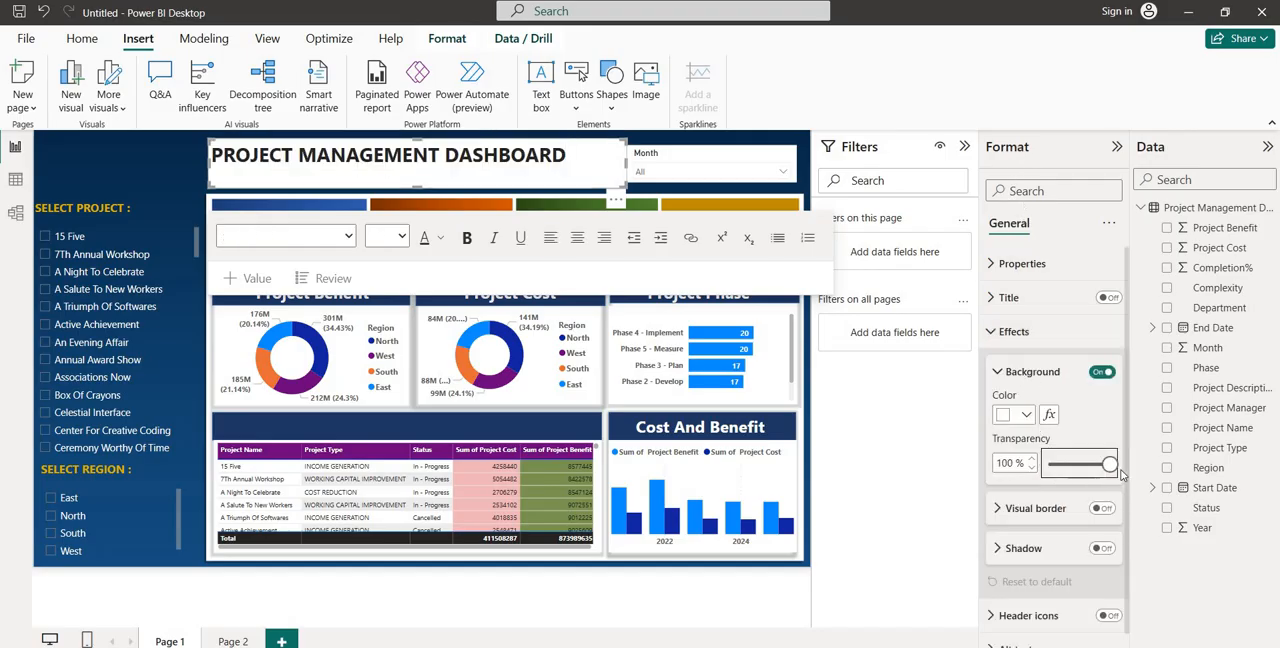
Center the PROJECT MANAGEMENT DASHBOARD title in its box and color the text gold
{"action": "key", "text": "ctrl+a"}
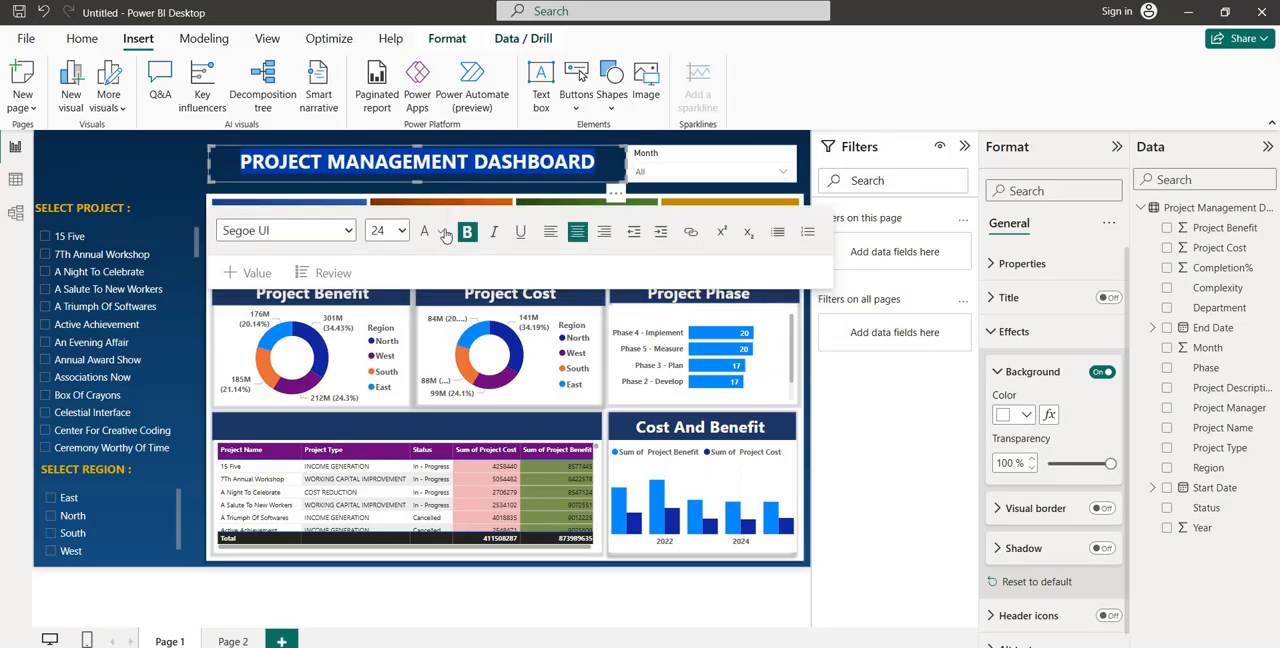
{"action": "left_click", "coordinate": [442, 233]}
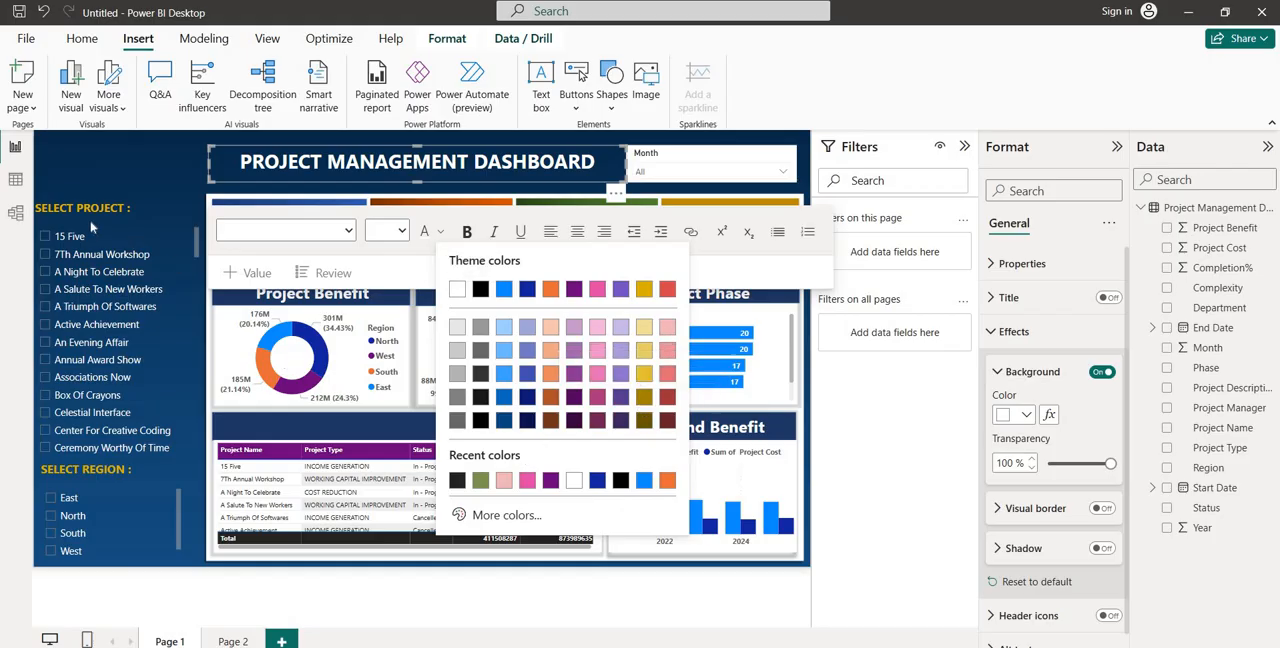
{"action": "left_click", "coordinate": [645, 376]}
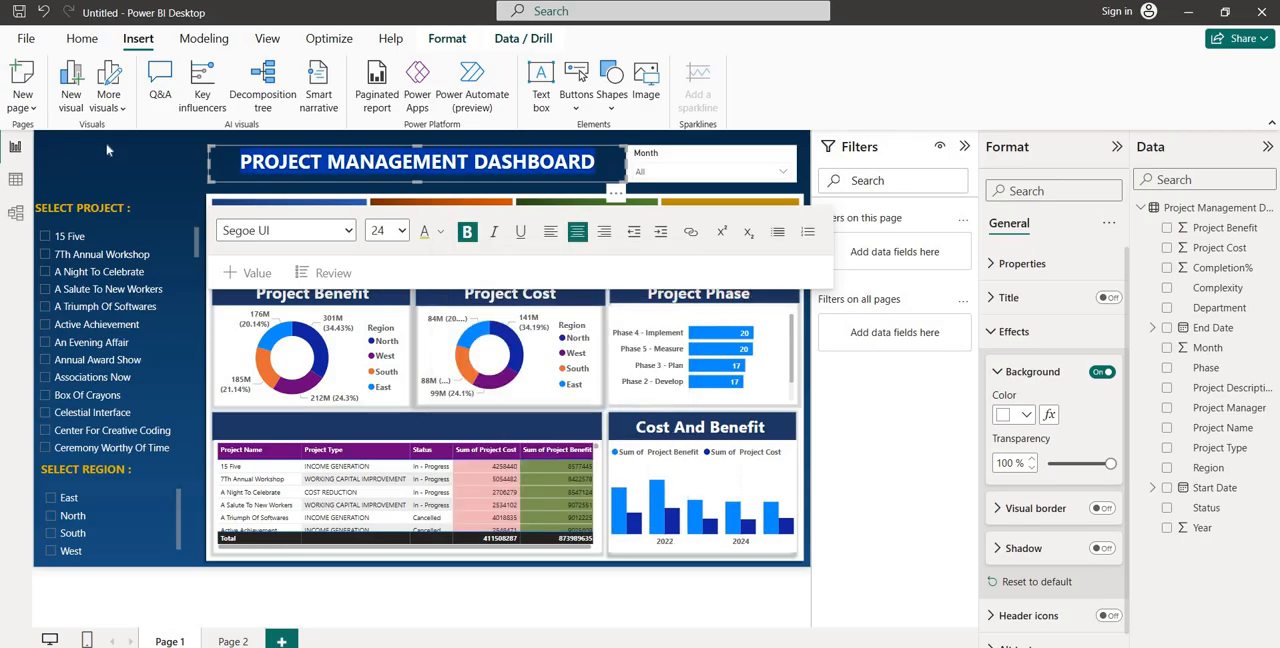
{"action": "left_click", "coordinate": [107, 149]}
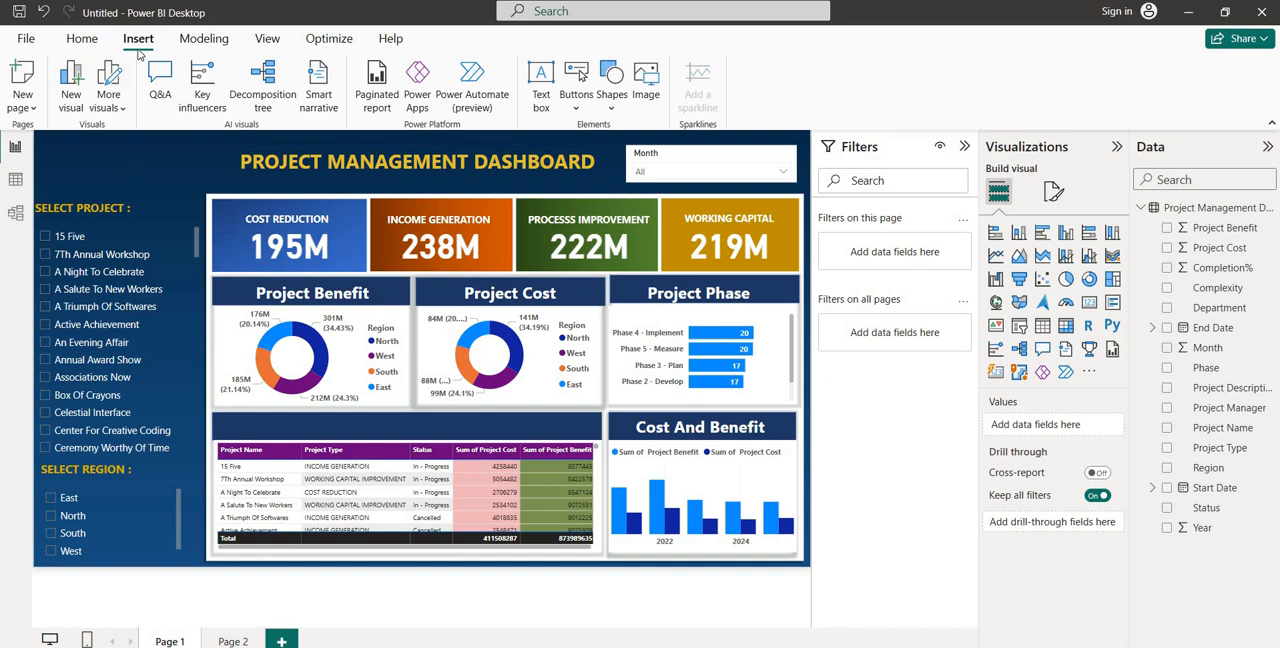
Insert a second text box on the page and reduce its height and width to a small label
{"action": "left_click", "coordinate": [537, 107]}
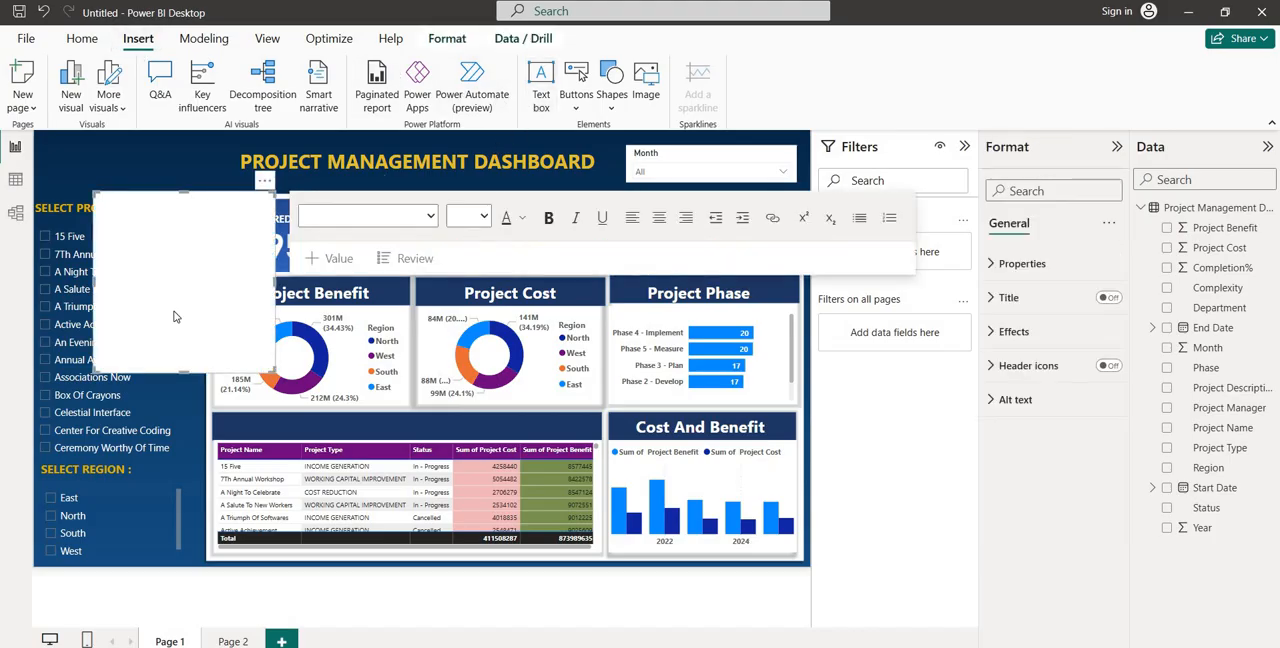
{"action": "left_click_drag", "start_coordinate": [182, 373], "coordinate": [197, 270]}
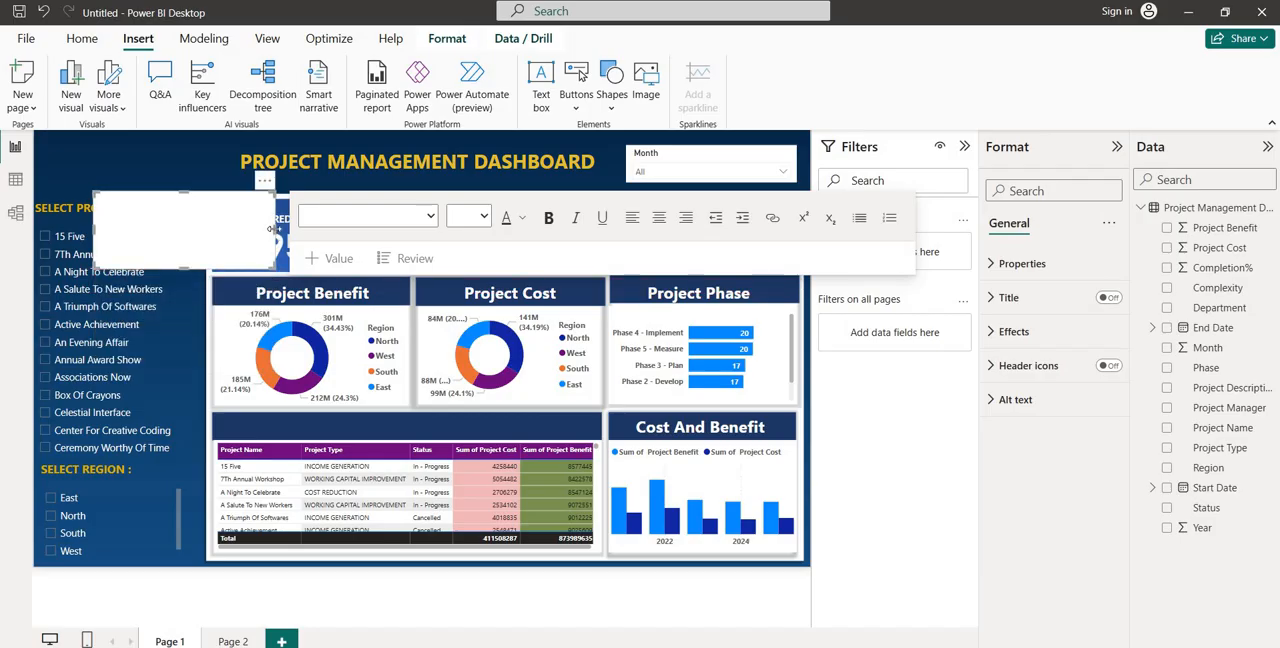
{"action": "left_click_drag", "start_coordinate": [270, 229], "coordinate": [227, 233]}
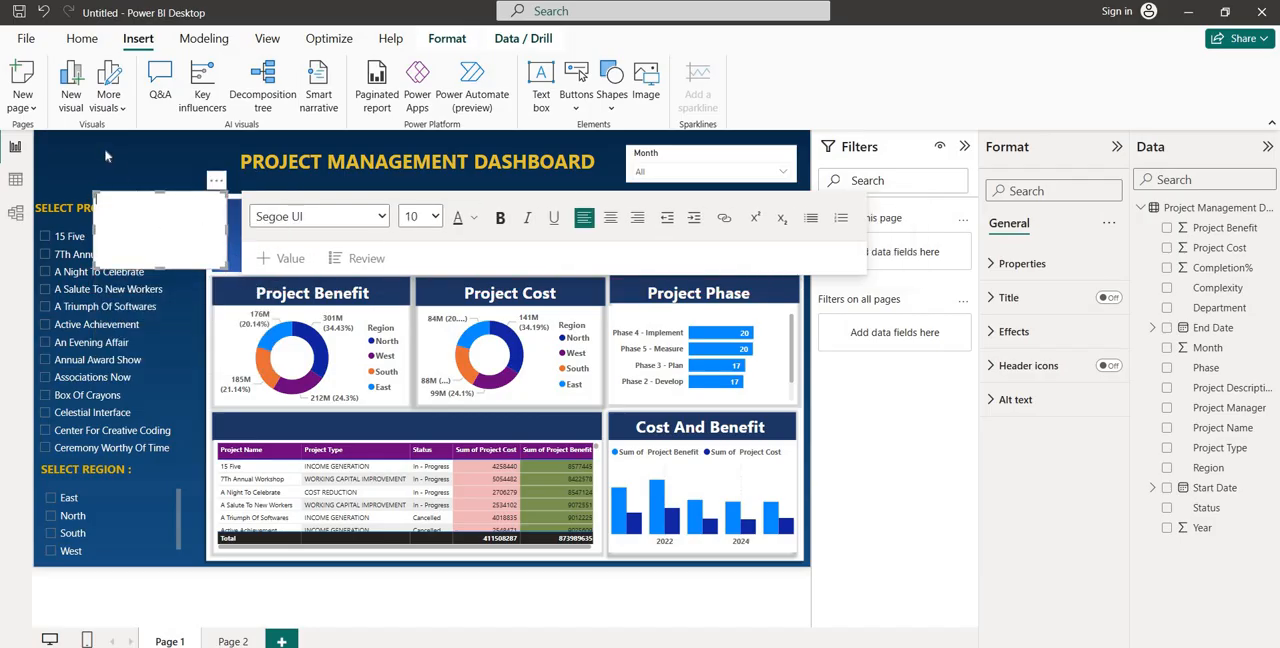
Enter the creator's name and Analytics on two lines in the new text box and move it above the SELECT PROJECT slicer
{"action": "left_click", "coordinate": [132, 226]}
{"action": "type", "text": "Faiaz's Analytics"}
{"action": "key", "text": "Return"}
{"action": "left_click_drag", "start_coordinate": [173, 197], "coordinate": [127, 146]}
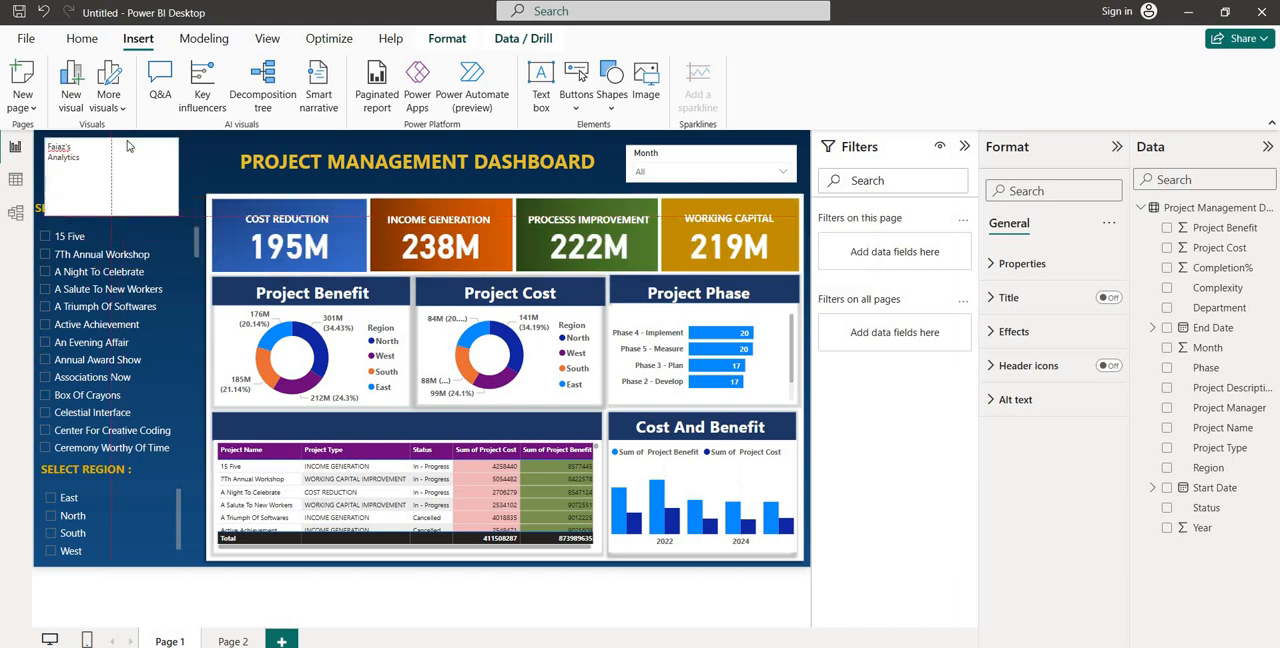
Make the two-line brand text bold and enlarge it to font size 20
{"action": "left_click", "coordinate": [98, 178]}
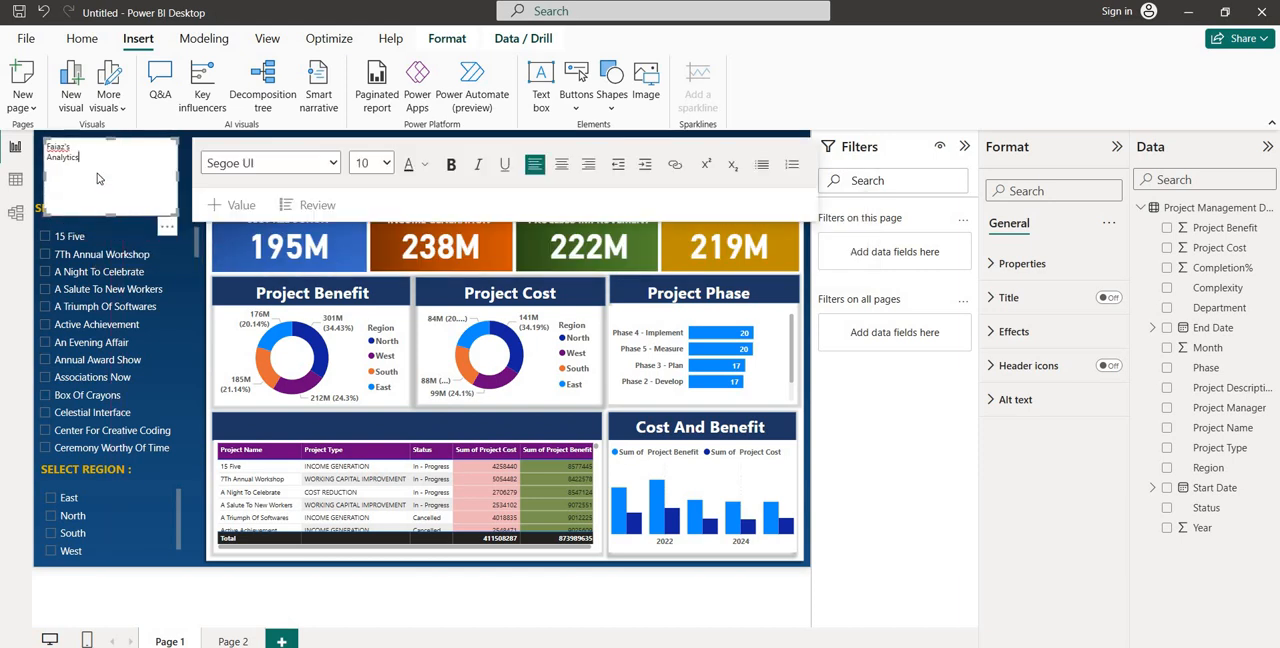
{"action": "key", "text": "ctrl+a"}
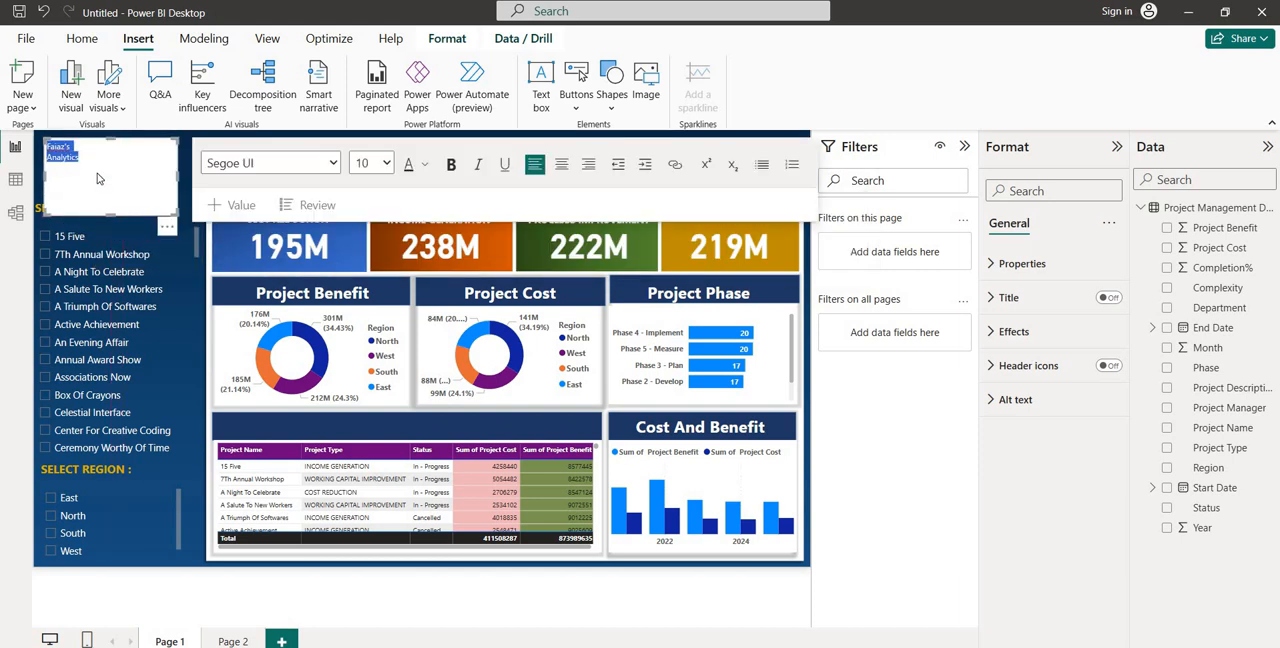
{"action": "left_click", "coordinate": [383, 164]}
{"action": "left_click", "coordinate": [366, 346]}
{"action": "left_click", "coordinate": [451, 165]}
{"action": "left_click", "coordinate": [383, 164]}
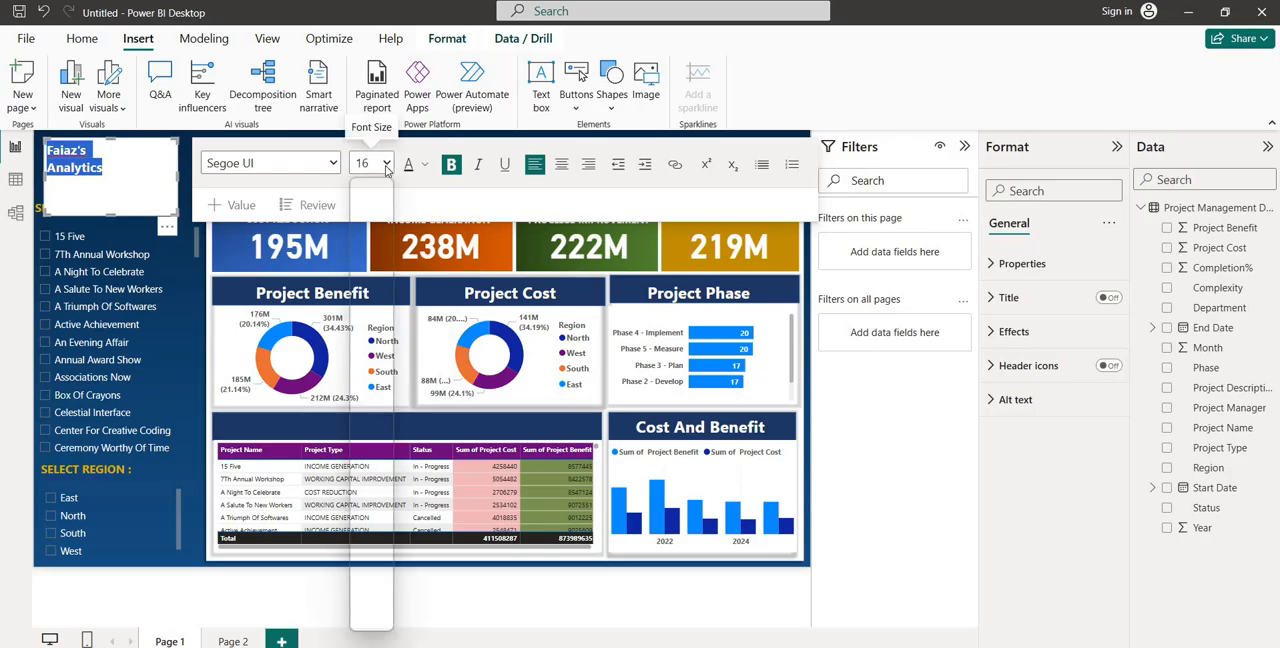
{"action": "left_click", "coordinate": [371, 372]}
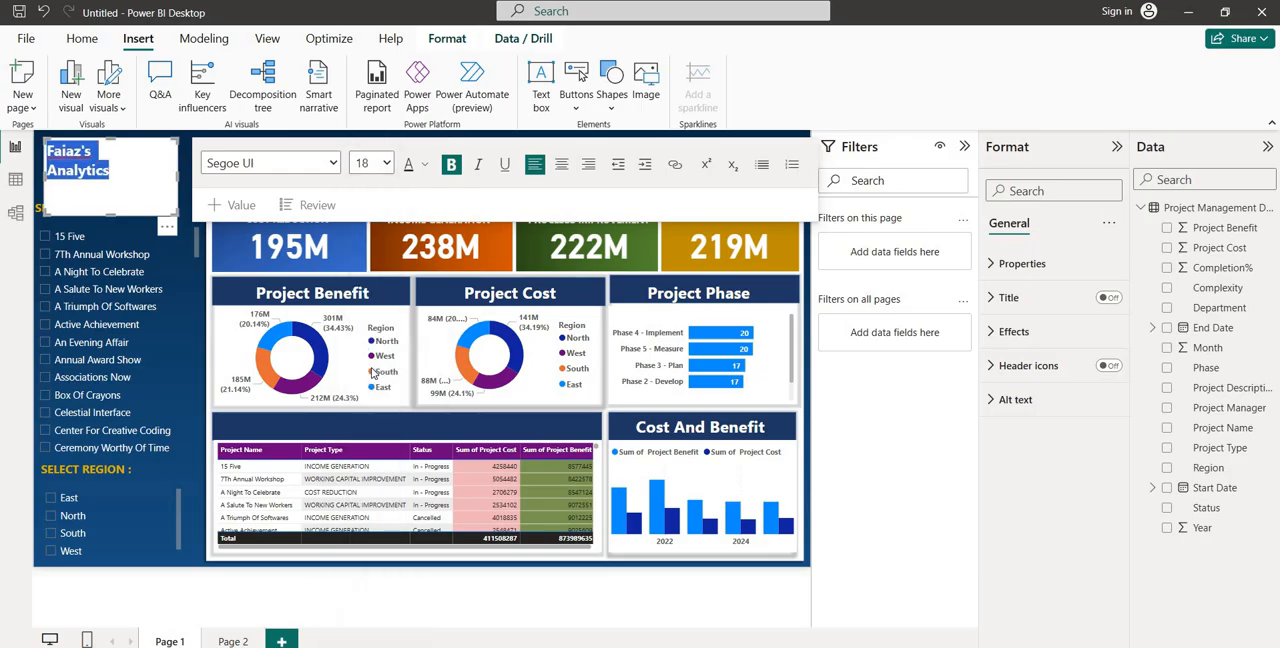
{"action": "left_click", "coordinate": [387, 166]}
{"action": "left_click", "coordinate": [362, 393]}
Indent the Analytics line and set both brand lines to font size 24, shortening the text box to fit above SELECT PROJECT
{"action": "left_click", "coordinate": [59, 178]}
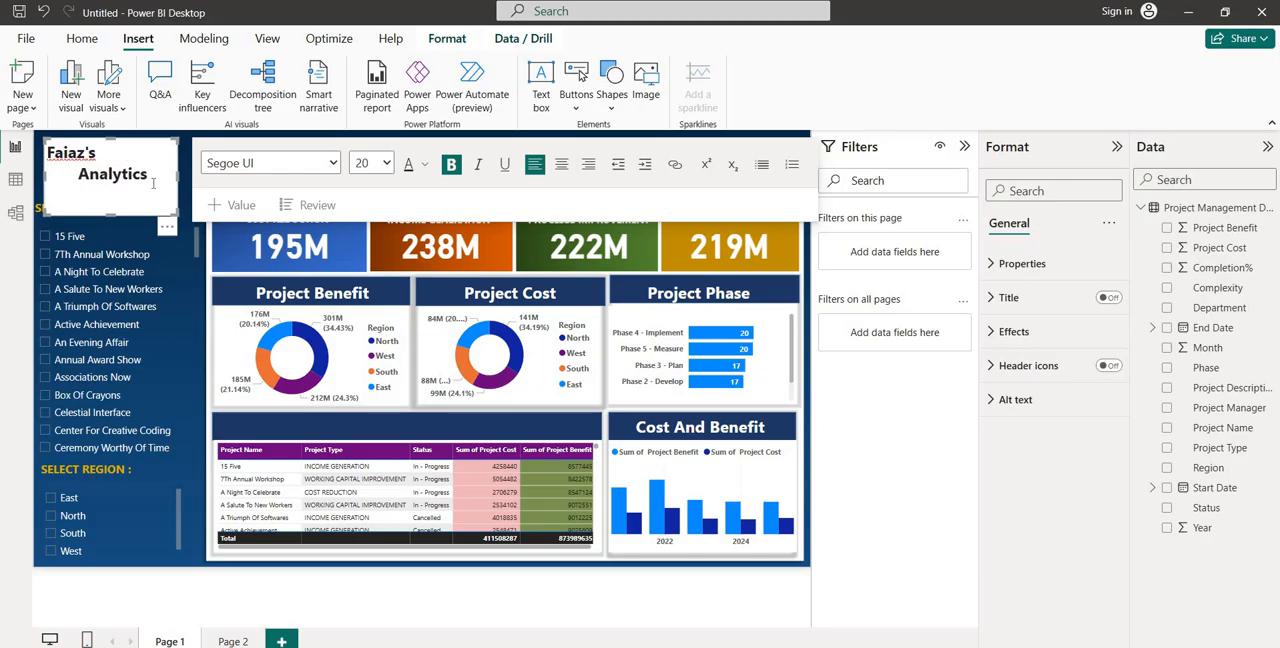
{"action": "key", "text": "ctrl+a"}
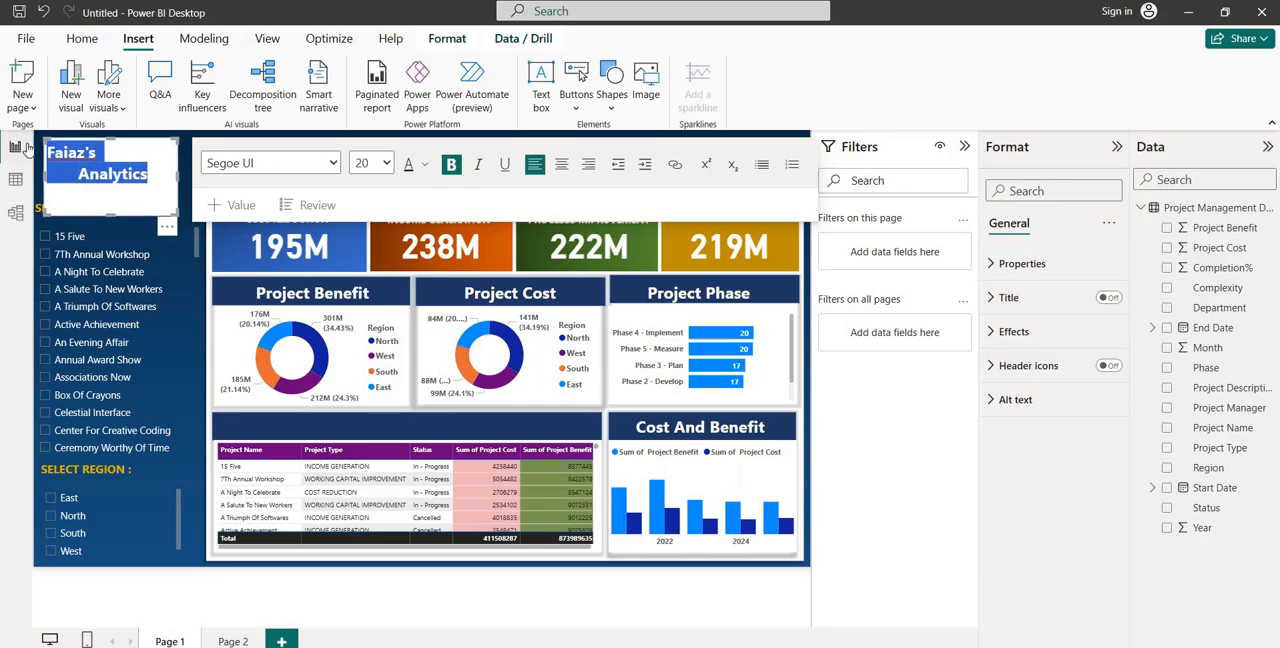
{"action": "left_click", "coordinate": [385, 163]}
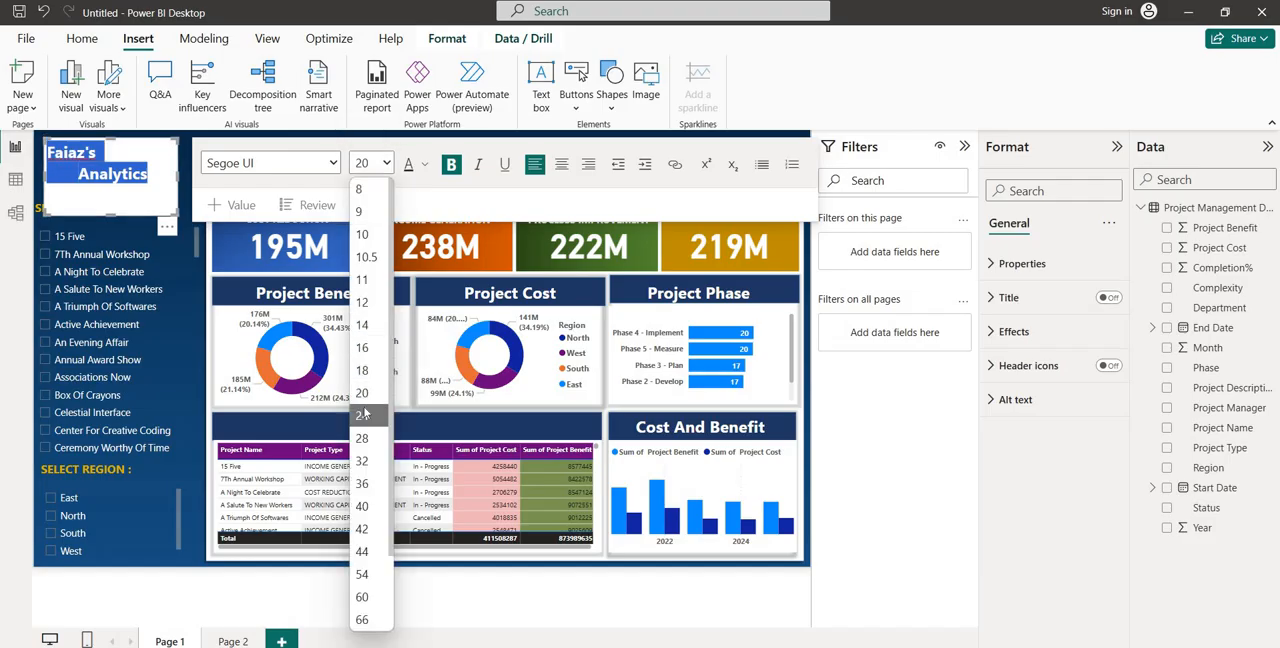
{"action": "left_click", "coordinate": [365, 412]}
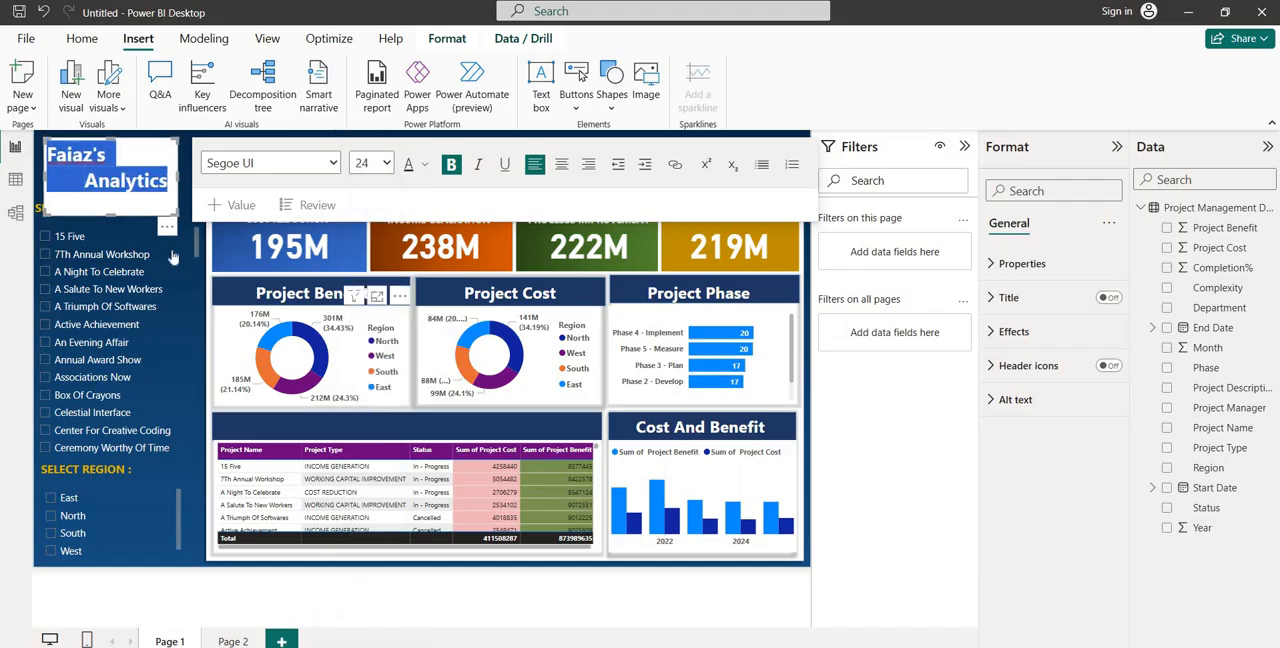
{"action": "left_click_drag", "start_coordinate": [110, 211], "coordinate": [112, 197]}
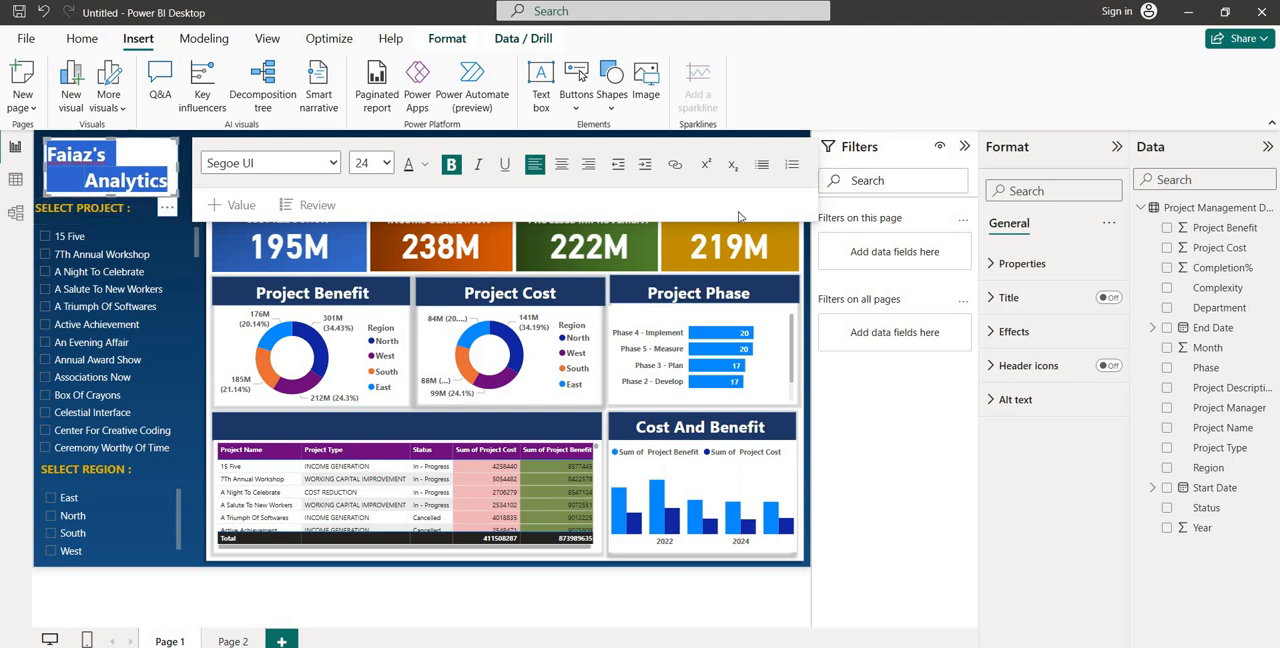
Open the effects settings of the brand text box
{"action": "left_click", "coordinate": [1005, 340]}
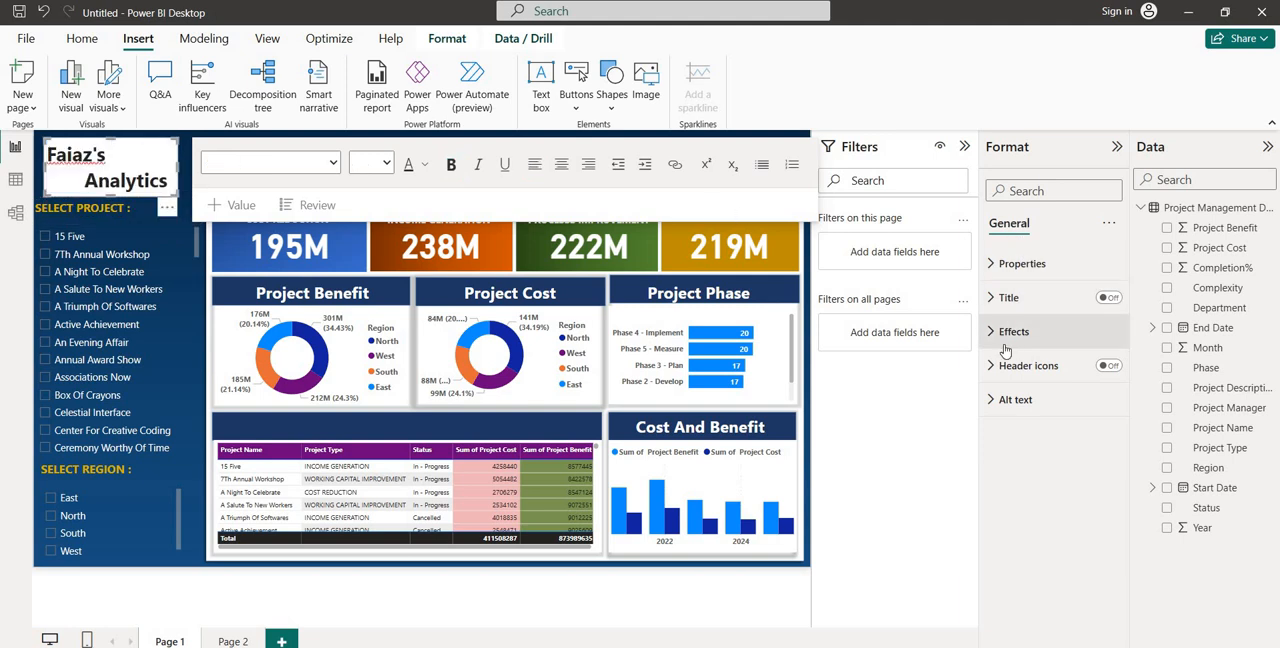